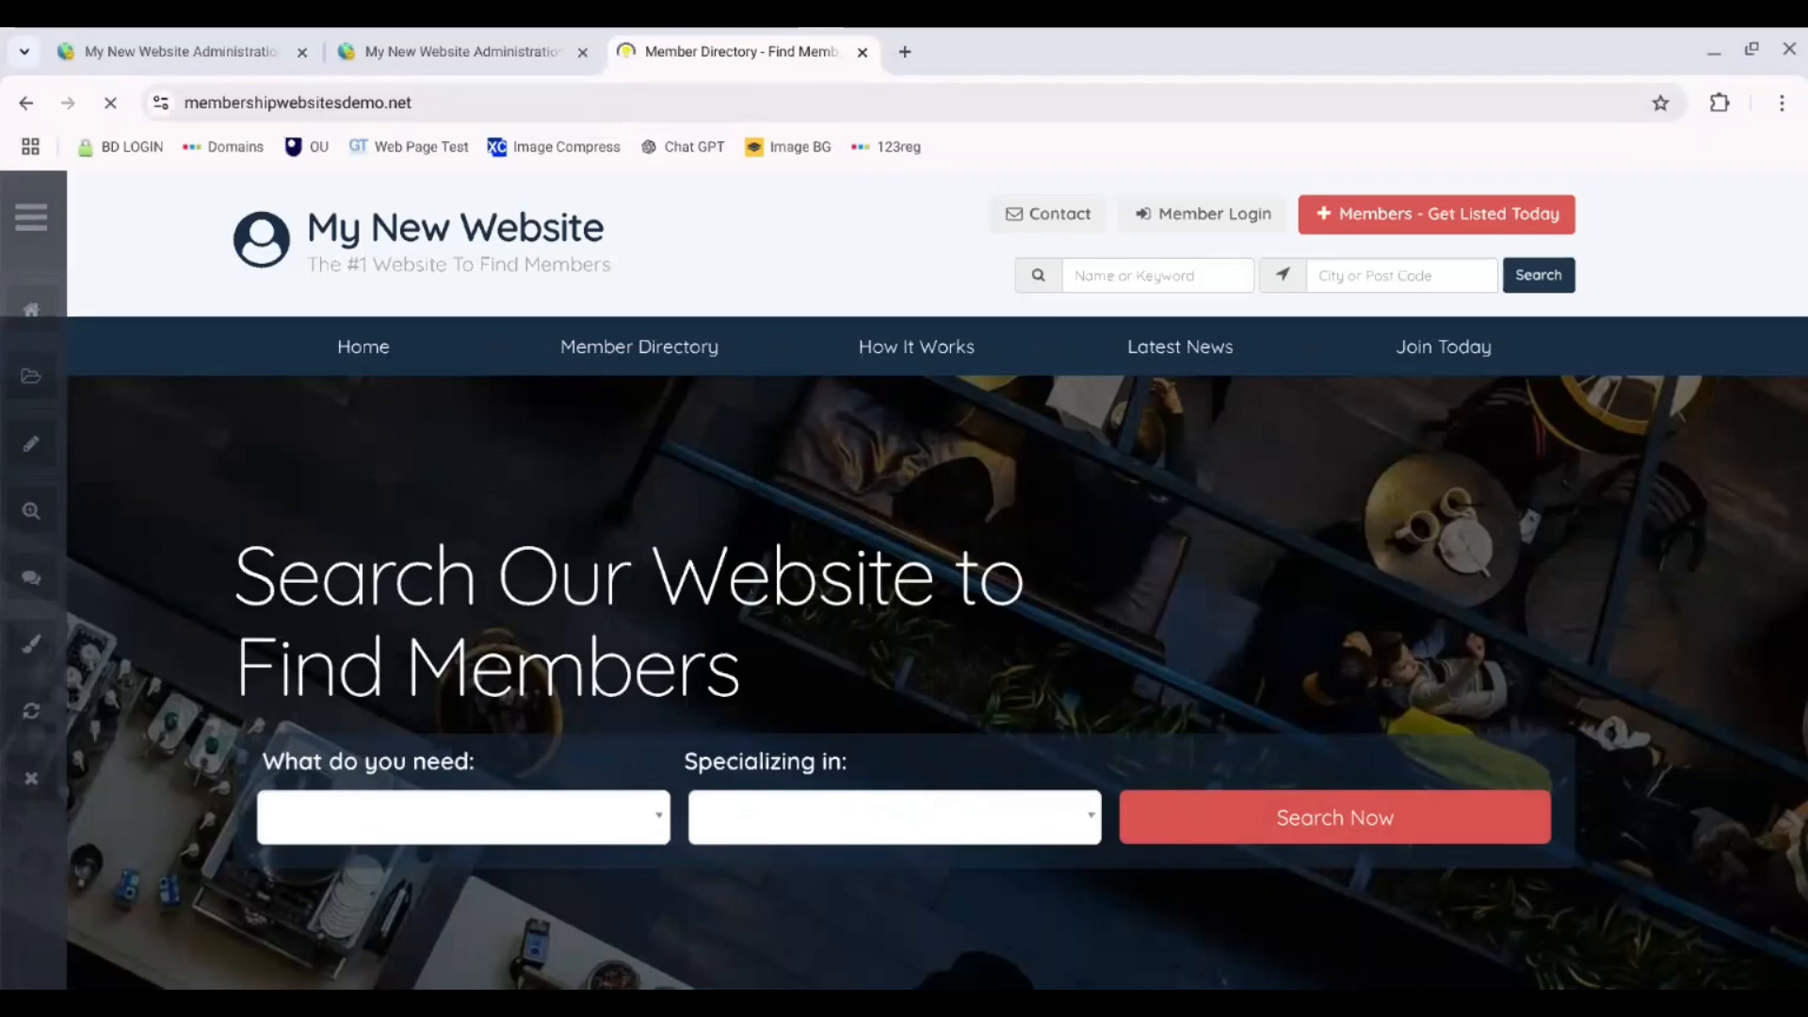
# - Filter the public member results by Top-Level Category, specializing in Sub Category 1
pyautogui.scroll(-3, 937, 580)
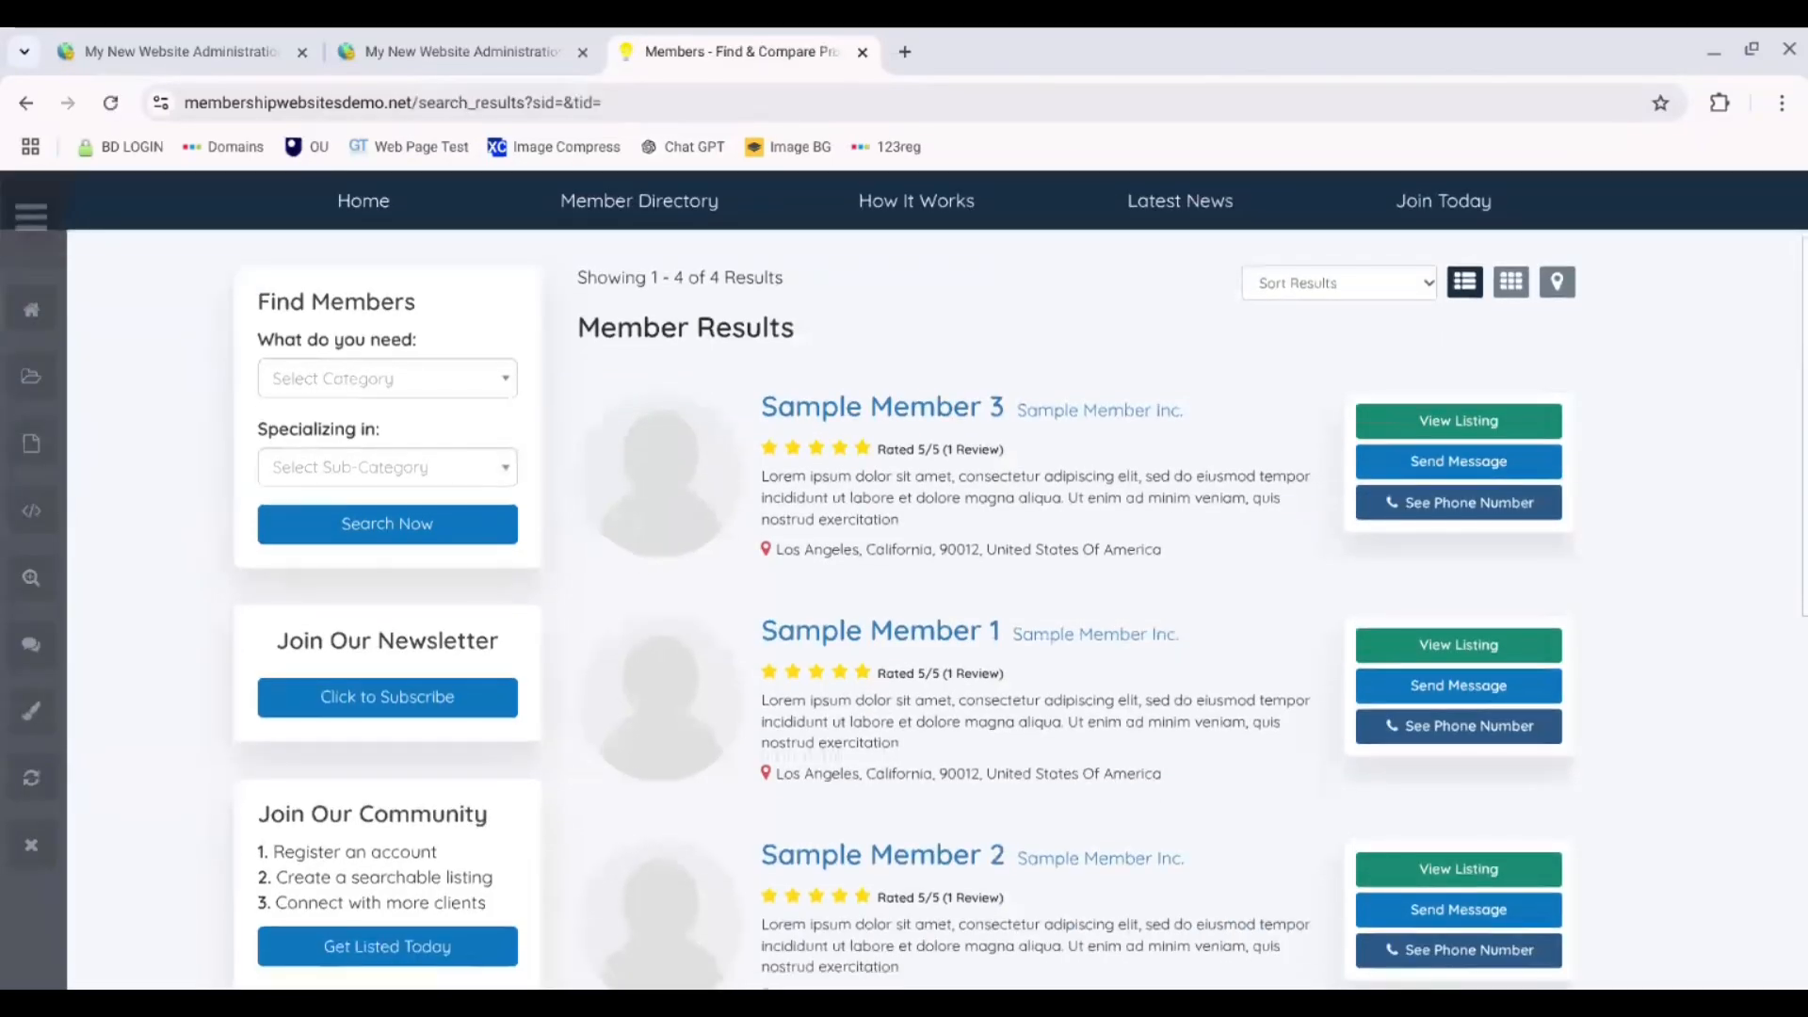
pyautogui.scroll(3, 954, 798)
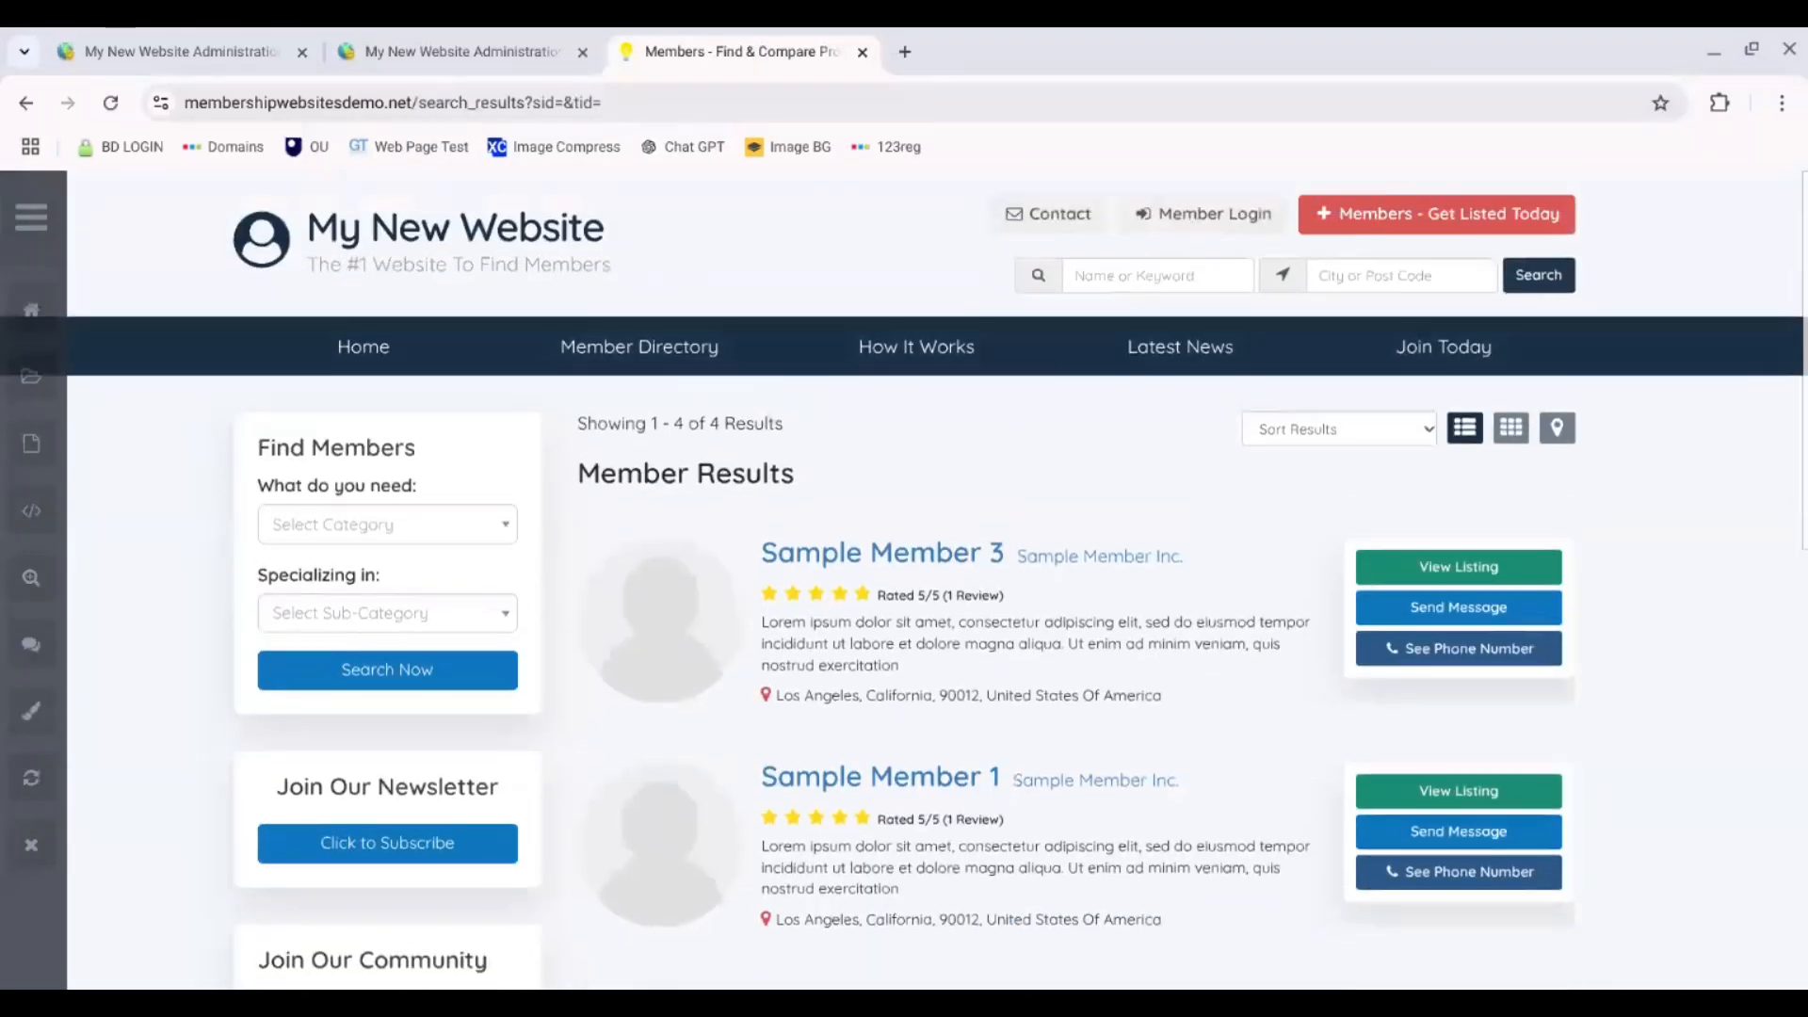
pyautogui.click(456, 611)
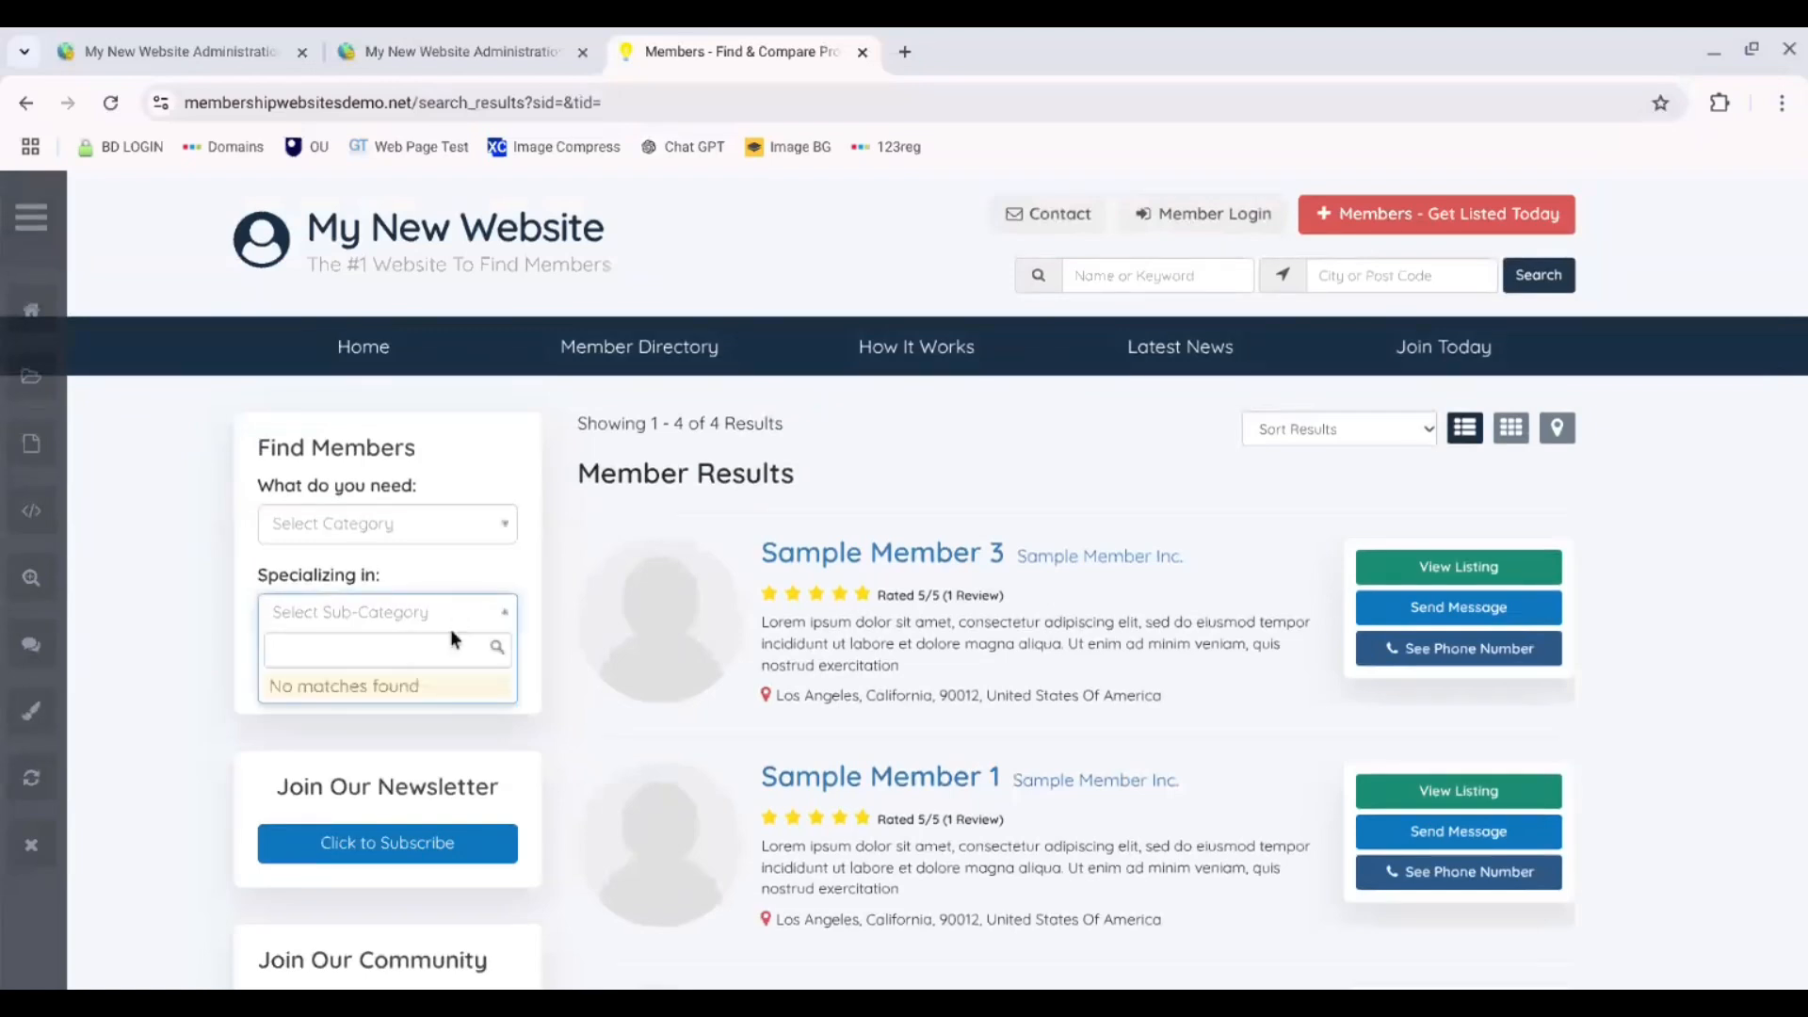
pyautogui.click(404, 533)
pyautogui.click(414, 544)
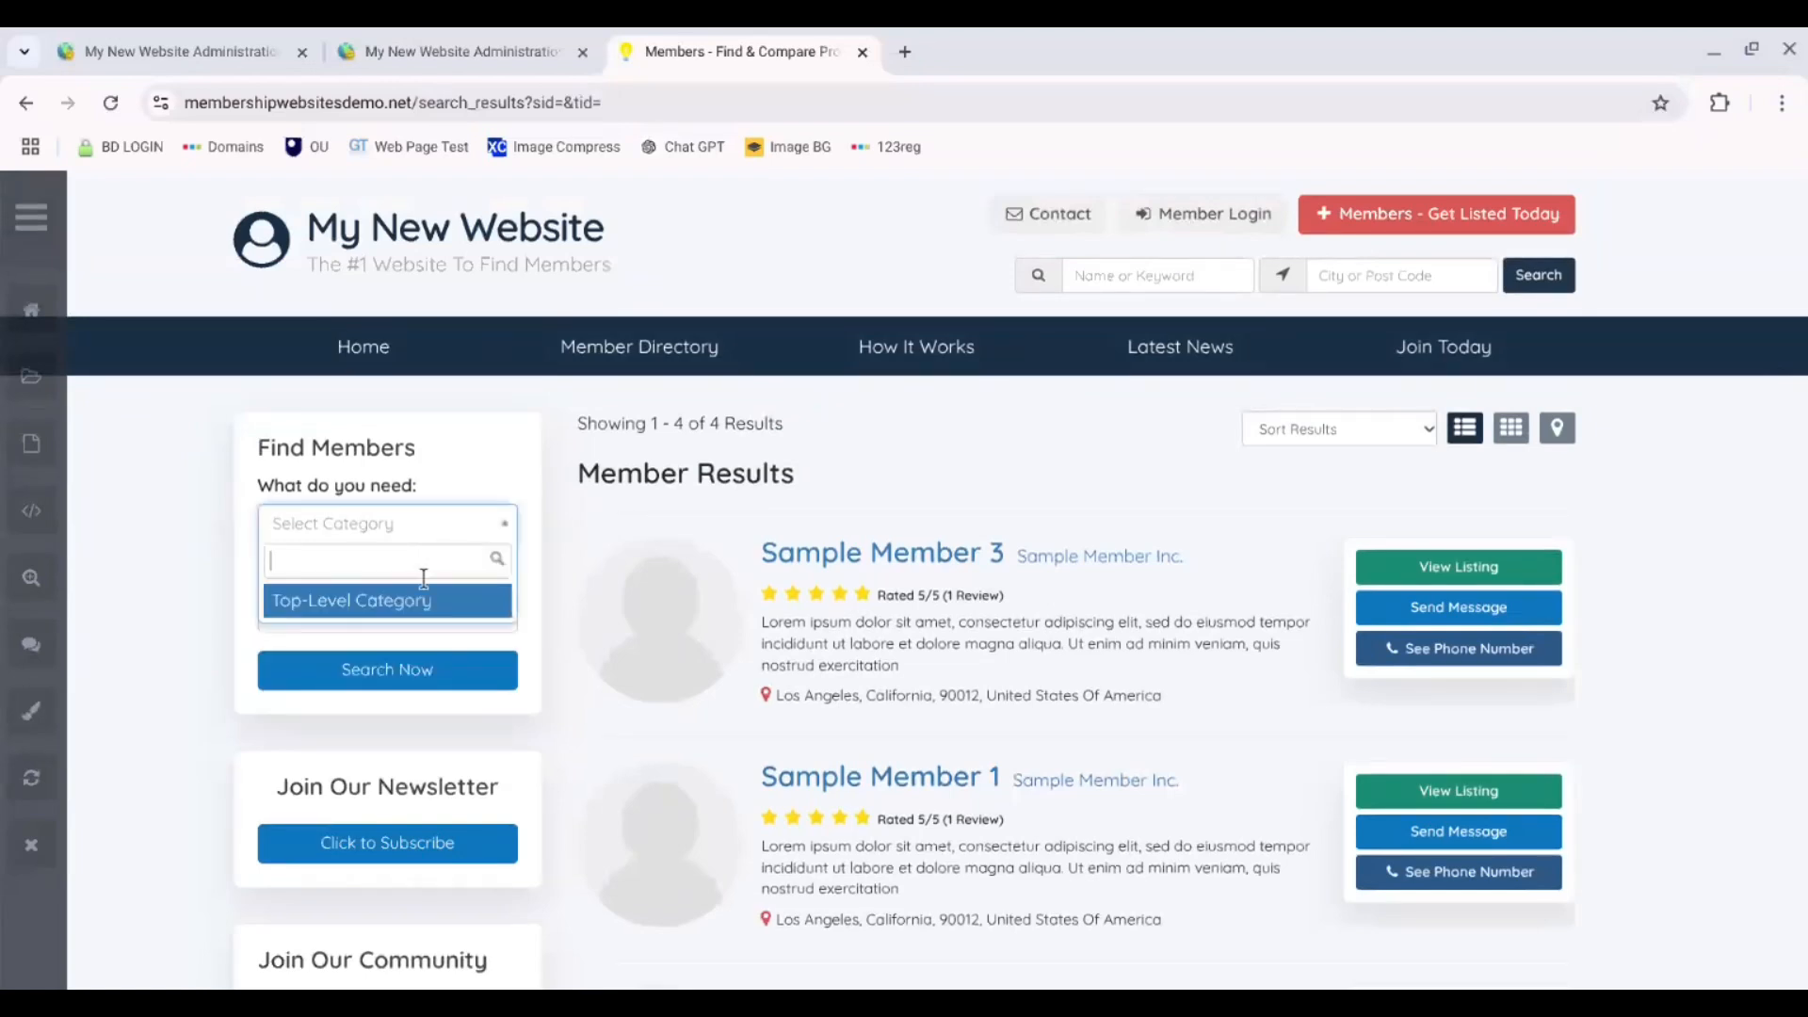
pyautogui.click(432, 605)
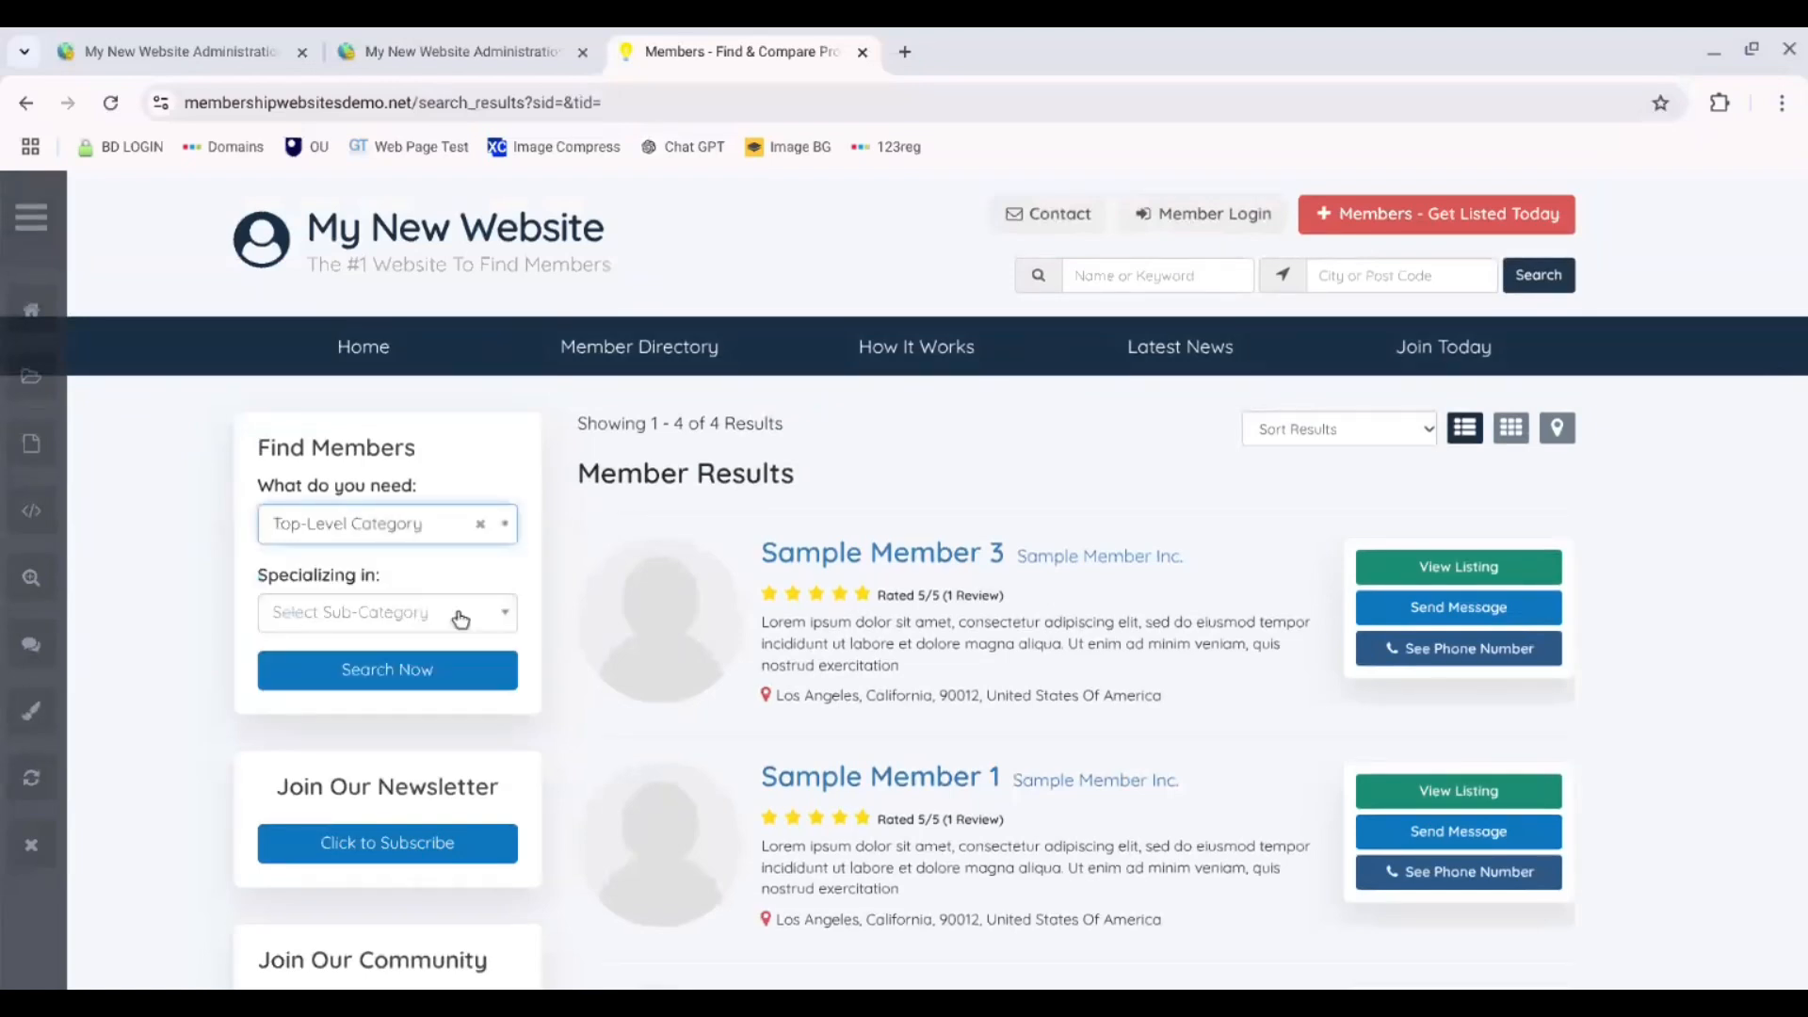
pyautogui.click(403, 613)
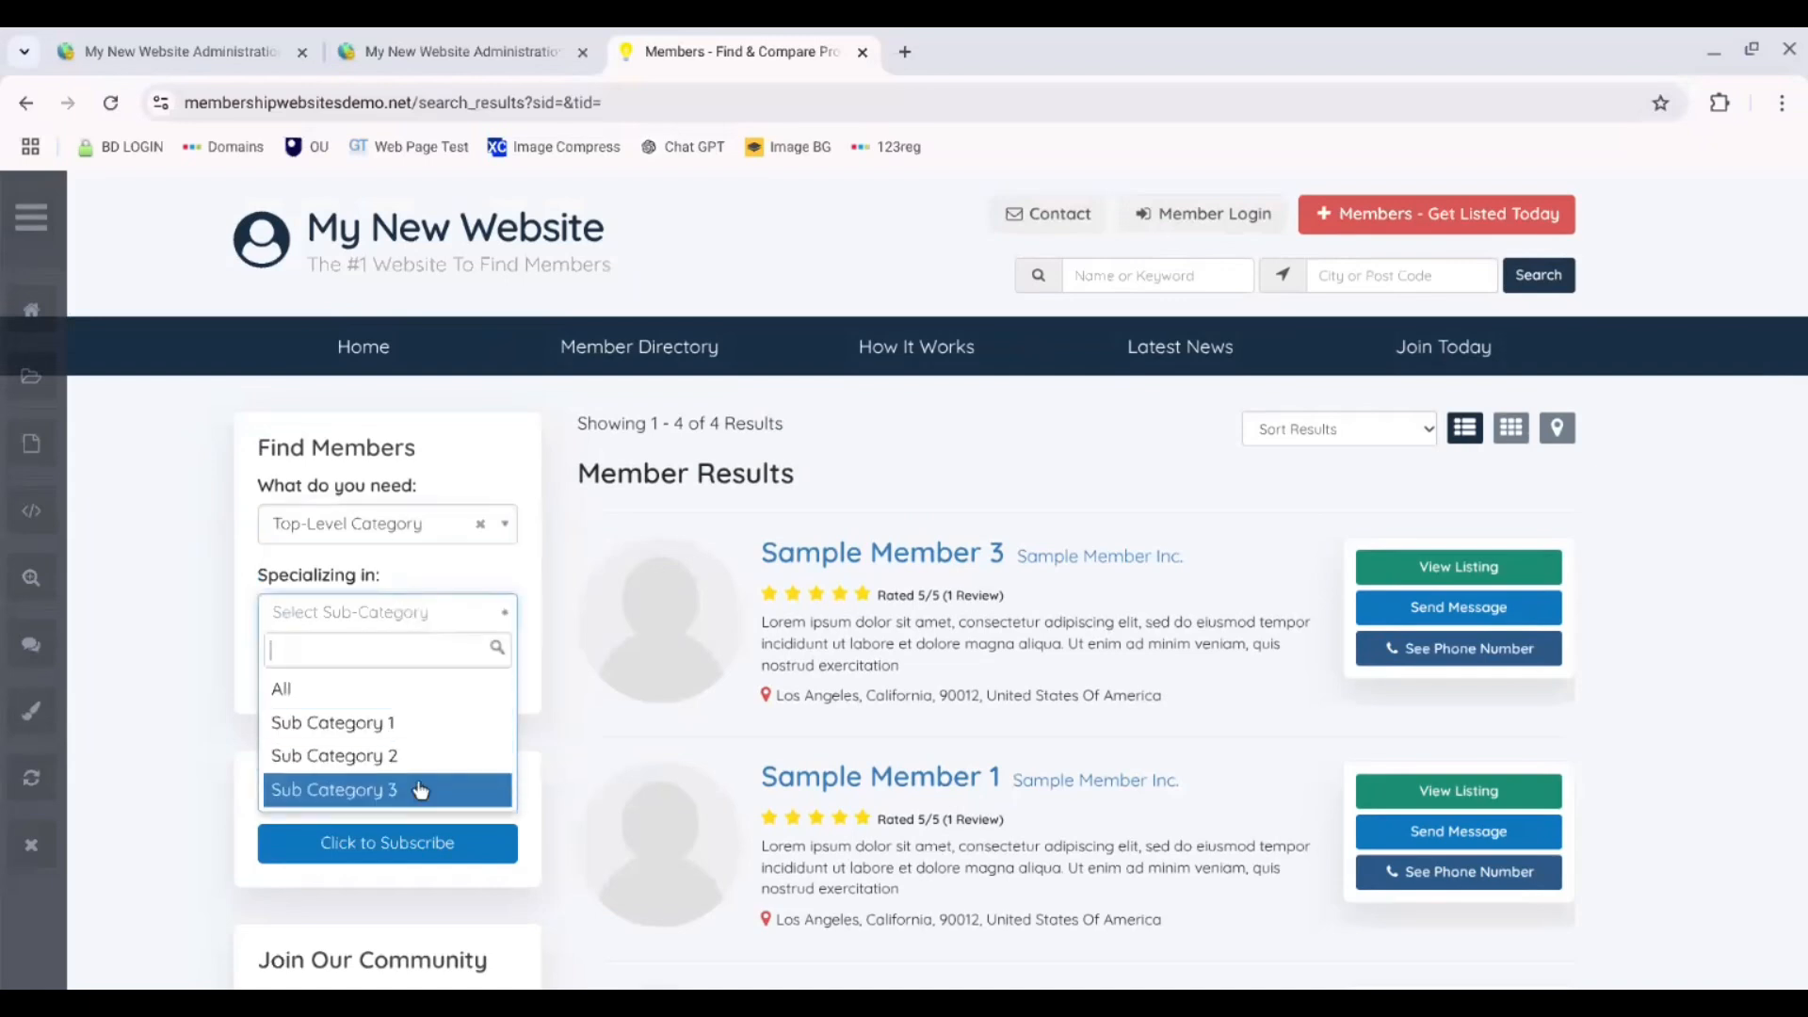
pyautogui.click(454, 725)
pyautogui.click(396, 672)
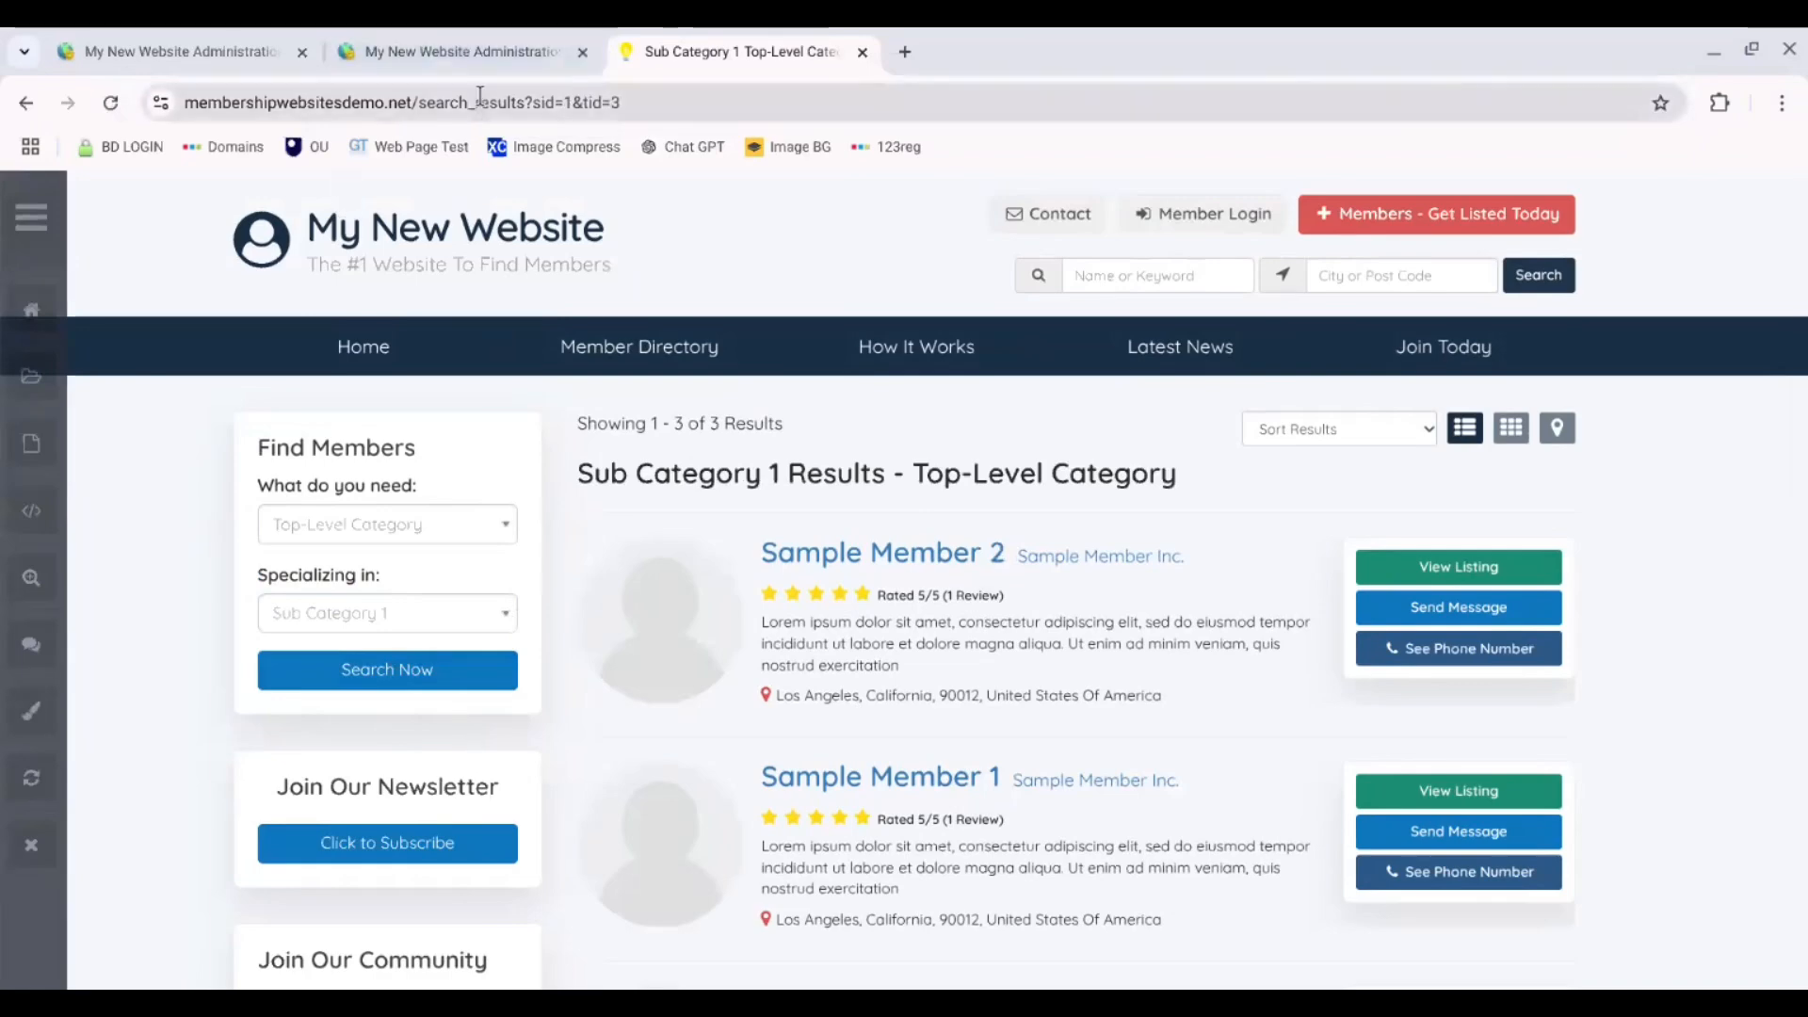
pyautogui.click(397, 55)
pyautogui.click(209, 51)
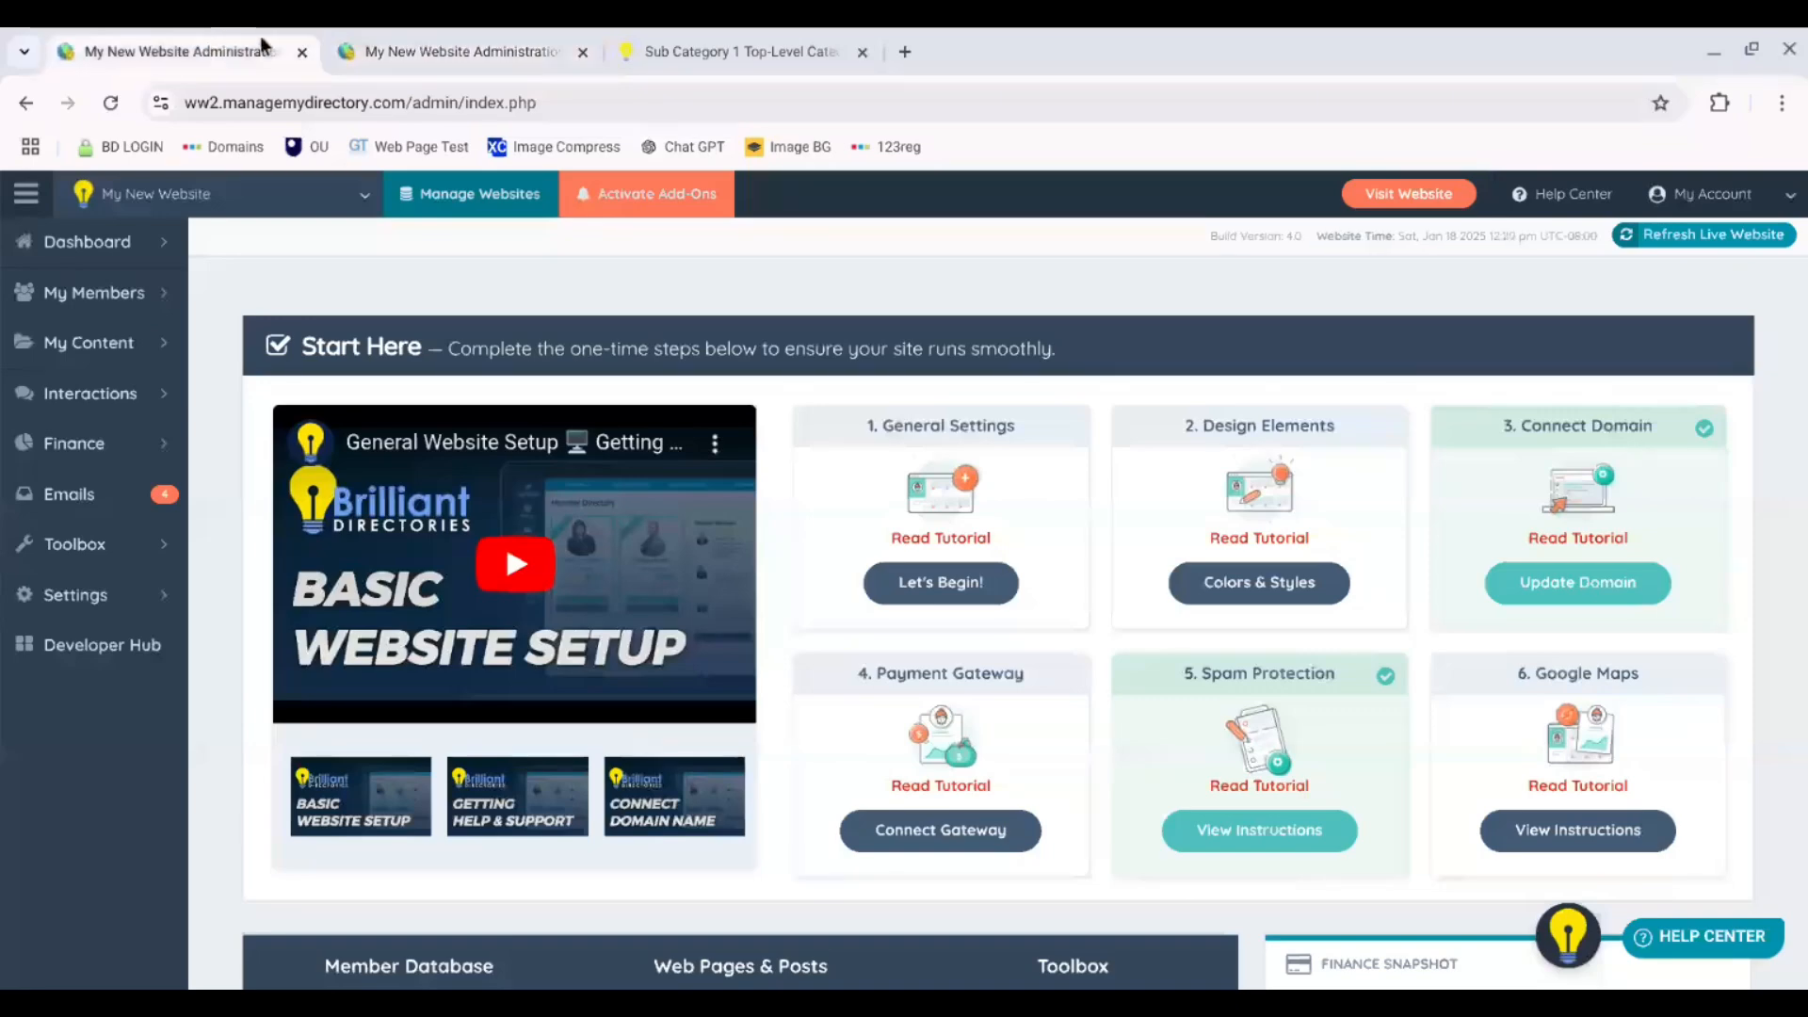
pyautogui.click(386, 52)
pyautogui.click(221, 47)
pyautogui.click(414, 43)
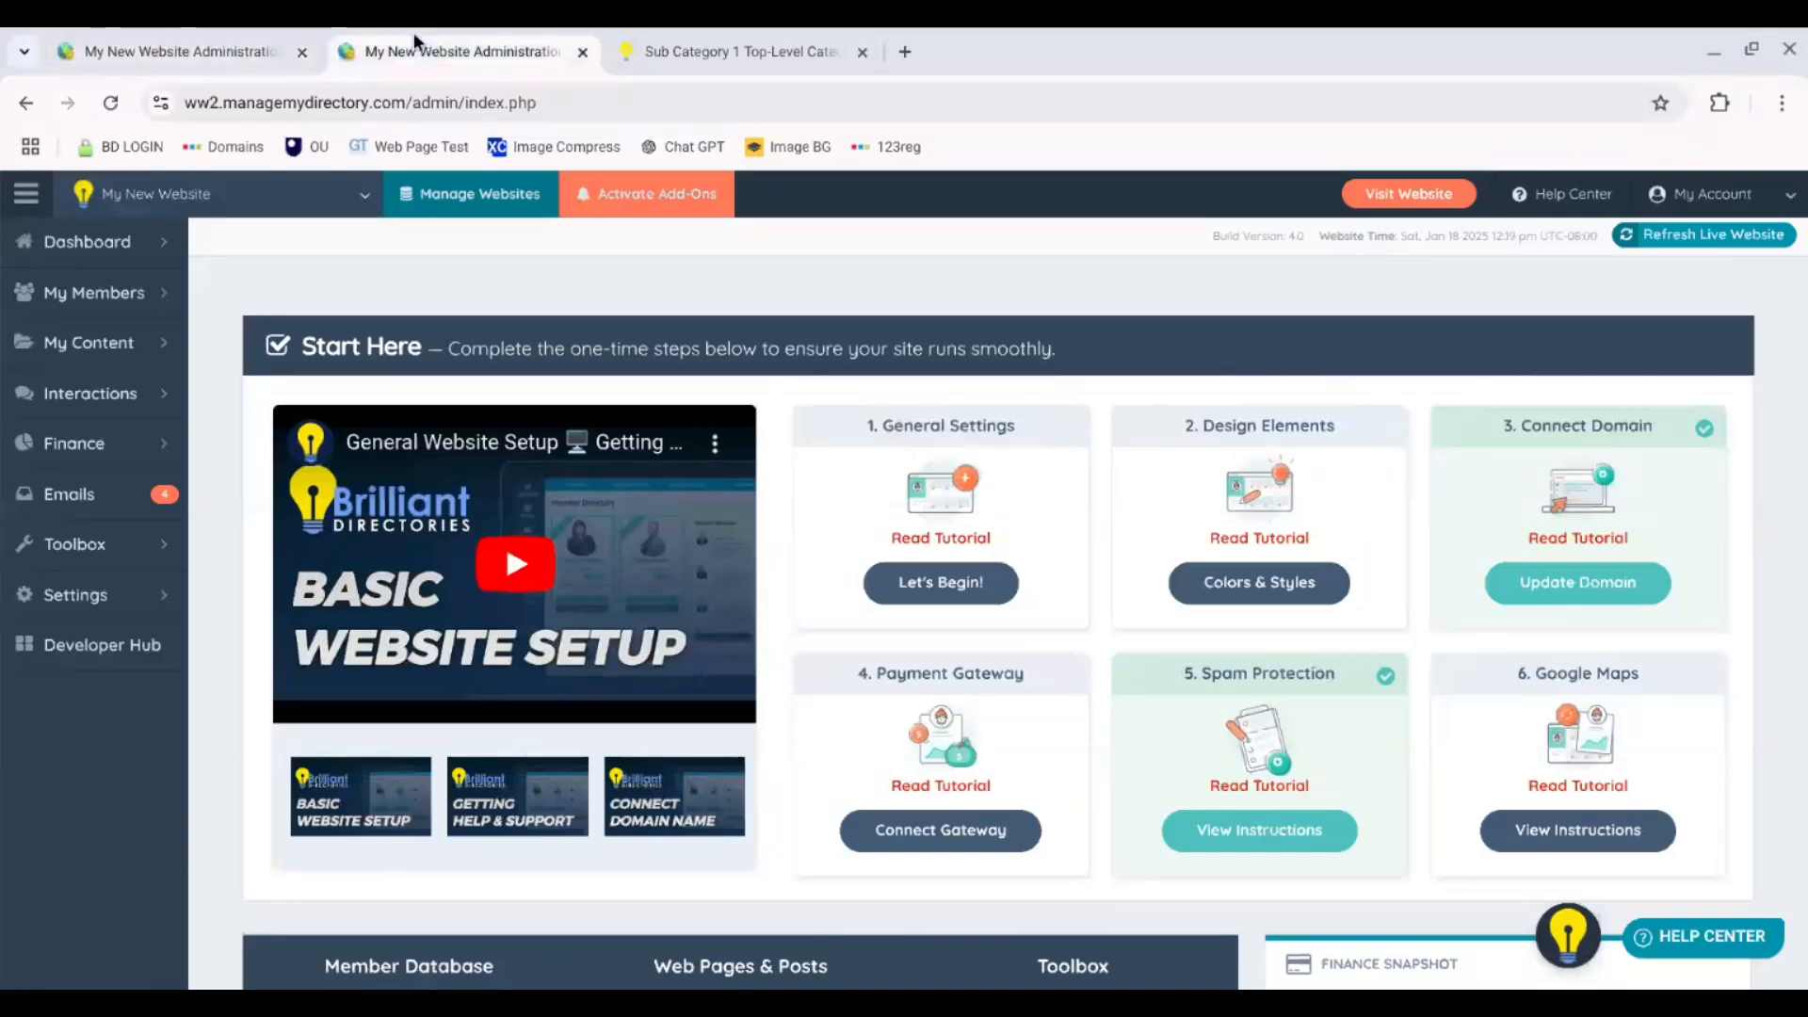
pyautogui.click(219, 44)
pyautogui.click(388, 53)
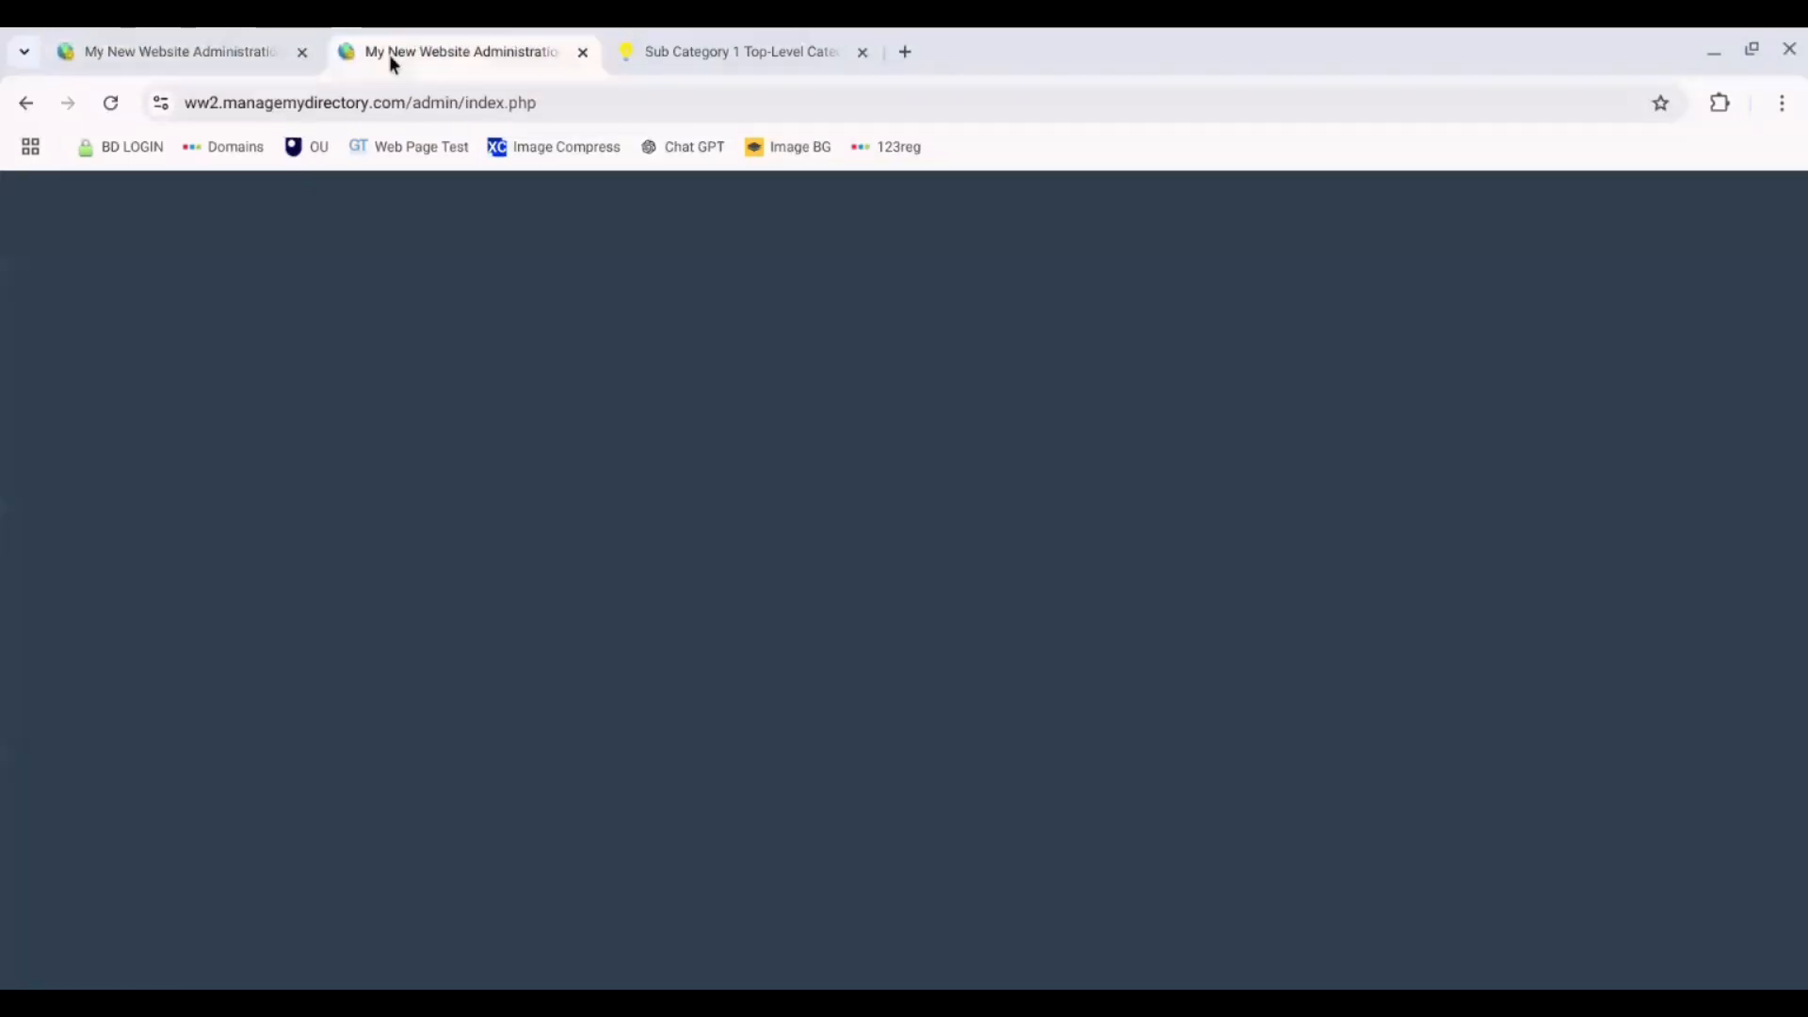
pyautogui.click(196, 49)
pyautogui.click(376, 55)
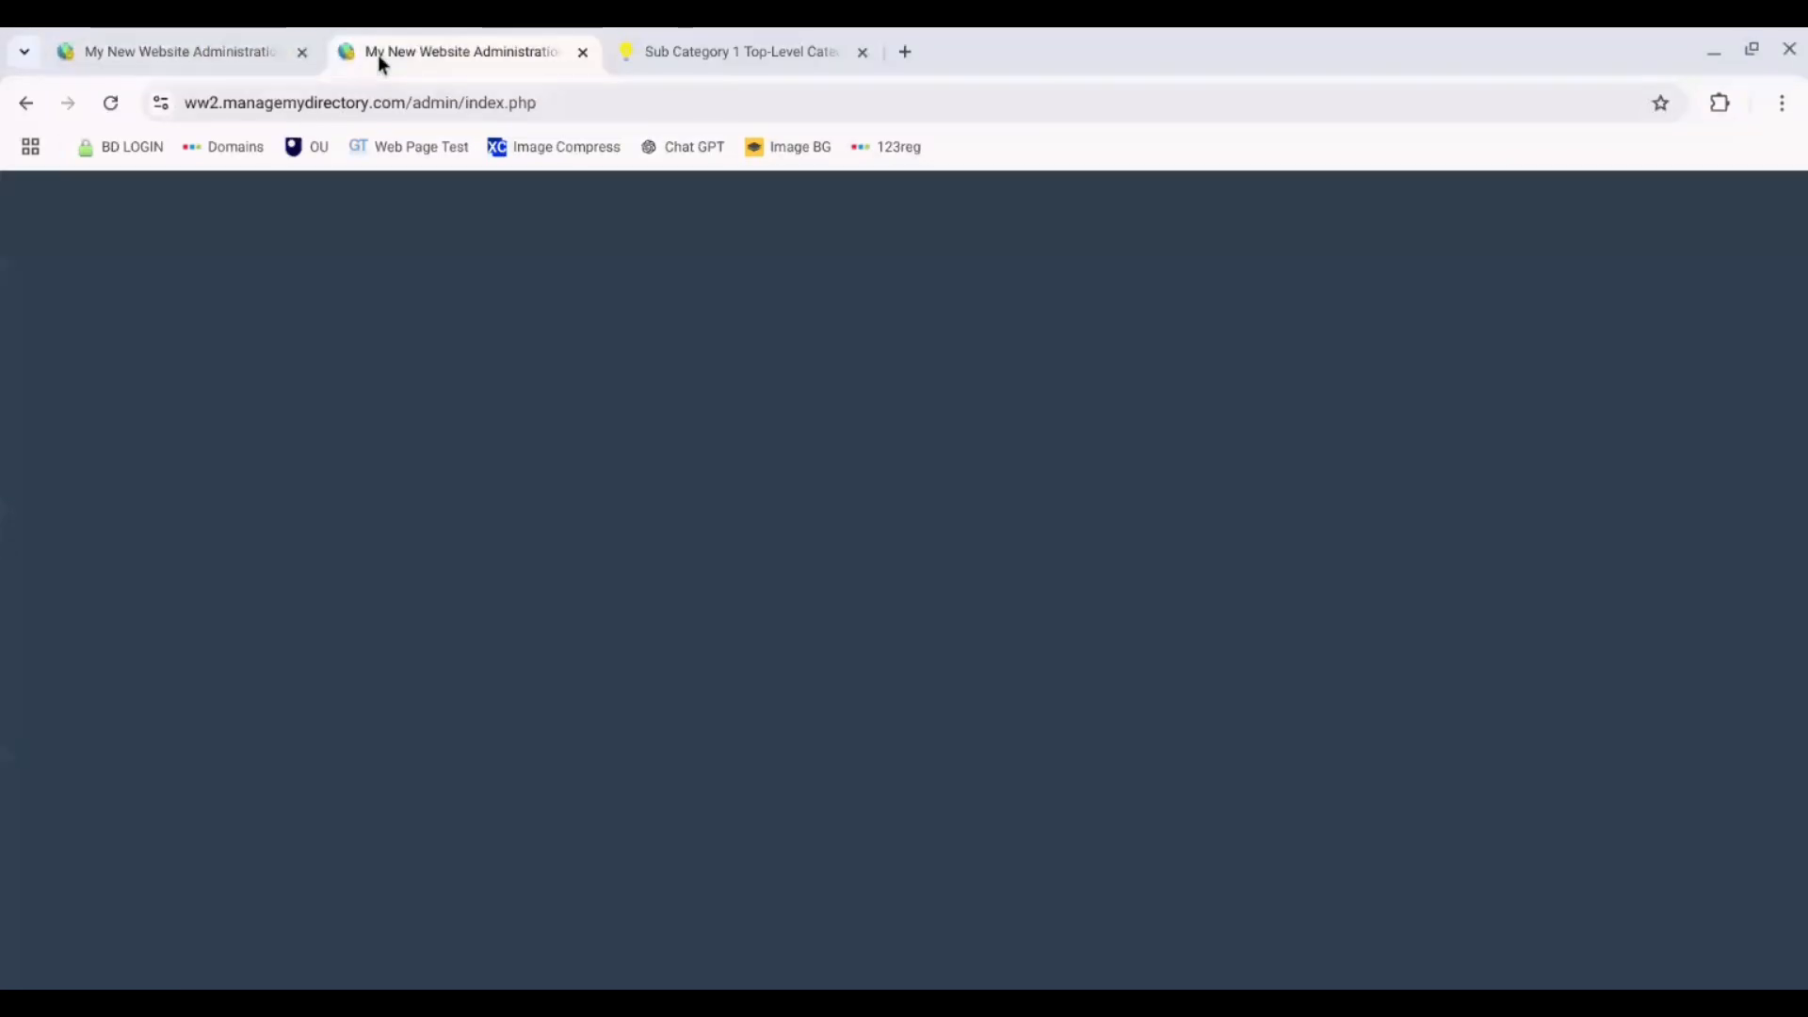
# - In the site admin, list the sub-level member categories and copy the link URL of Sub Category 1
pyautogui.click(196, 49)
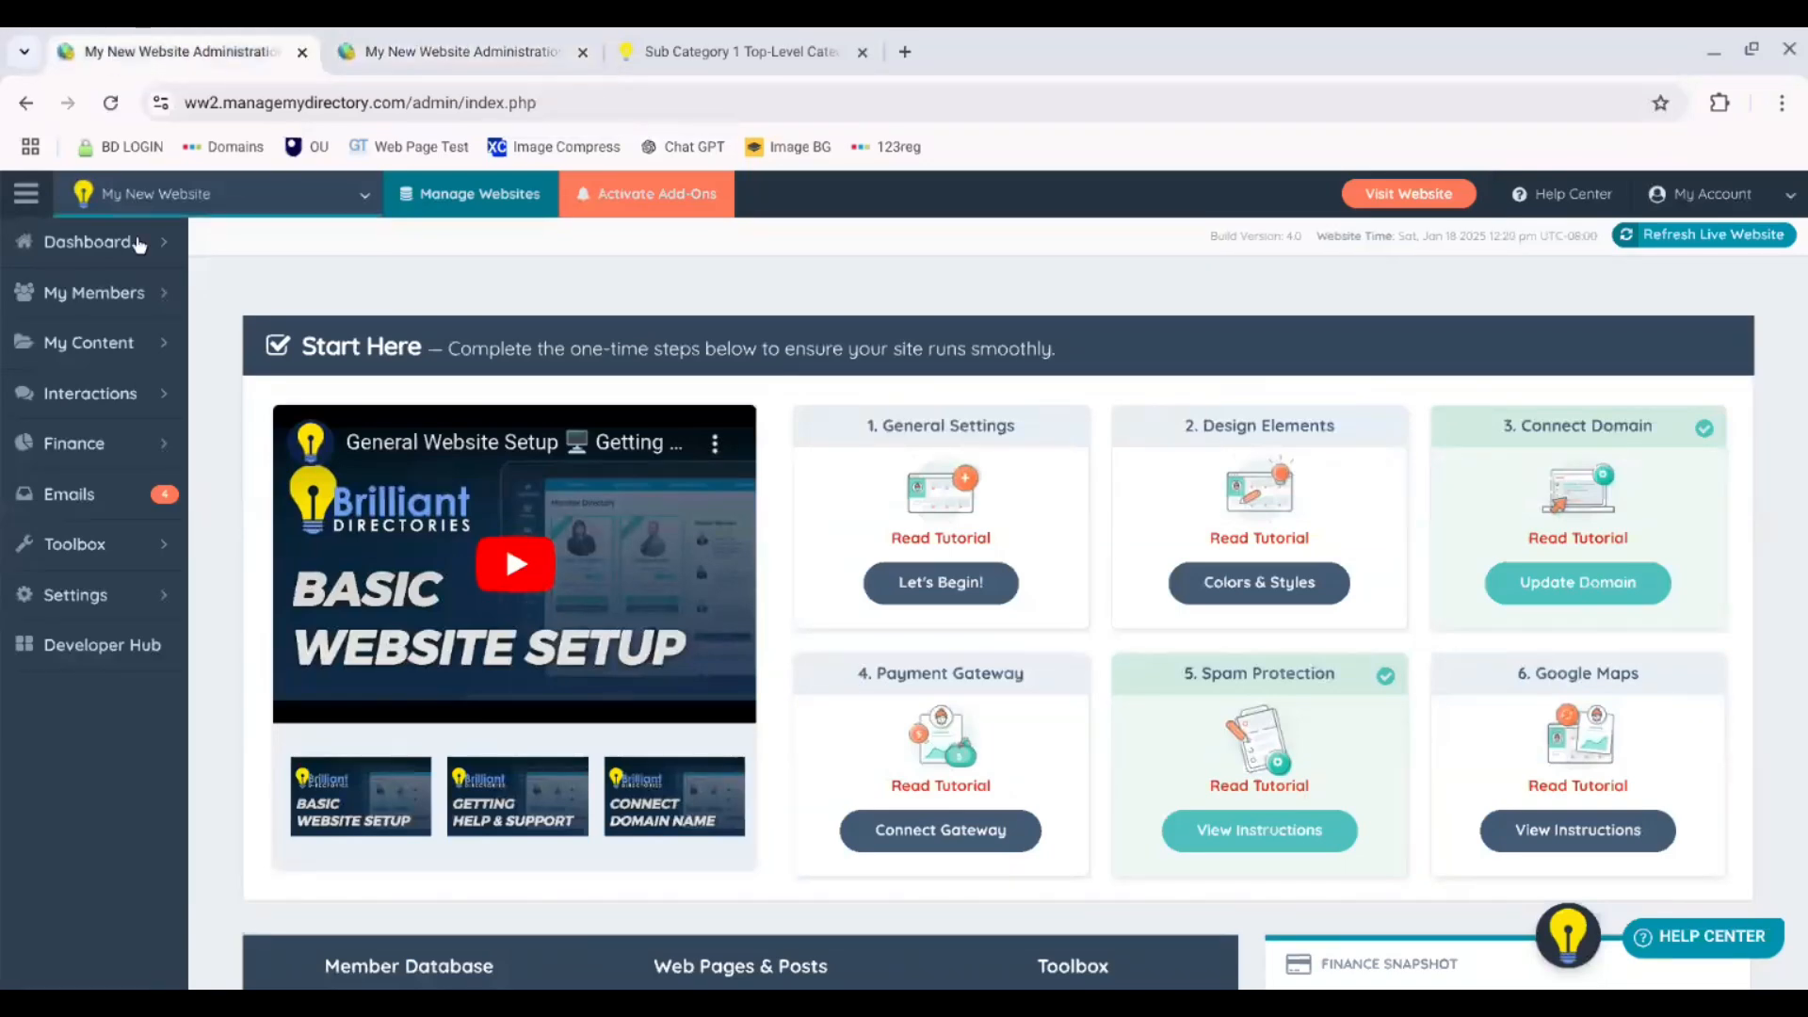
pyautogui.moveTo(127, 301)
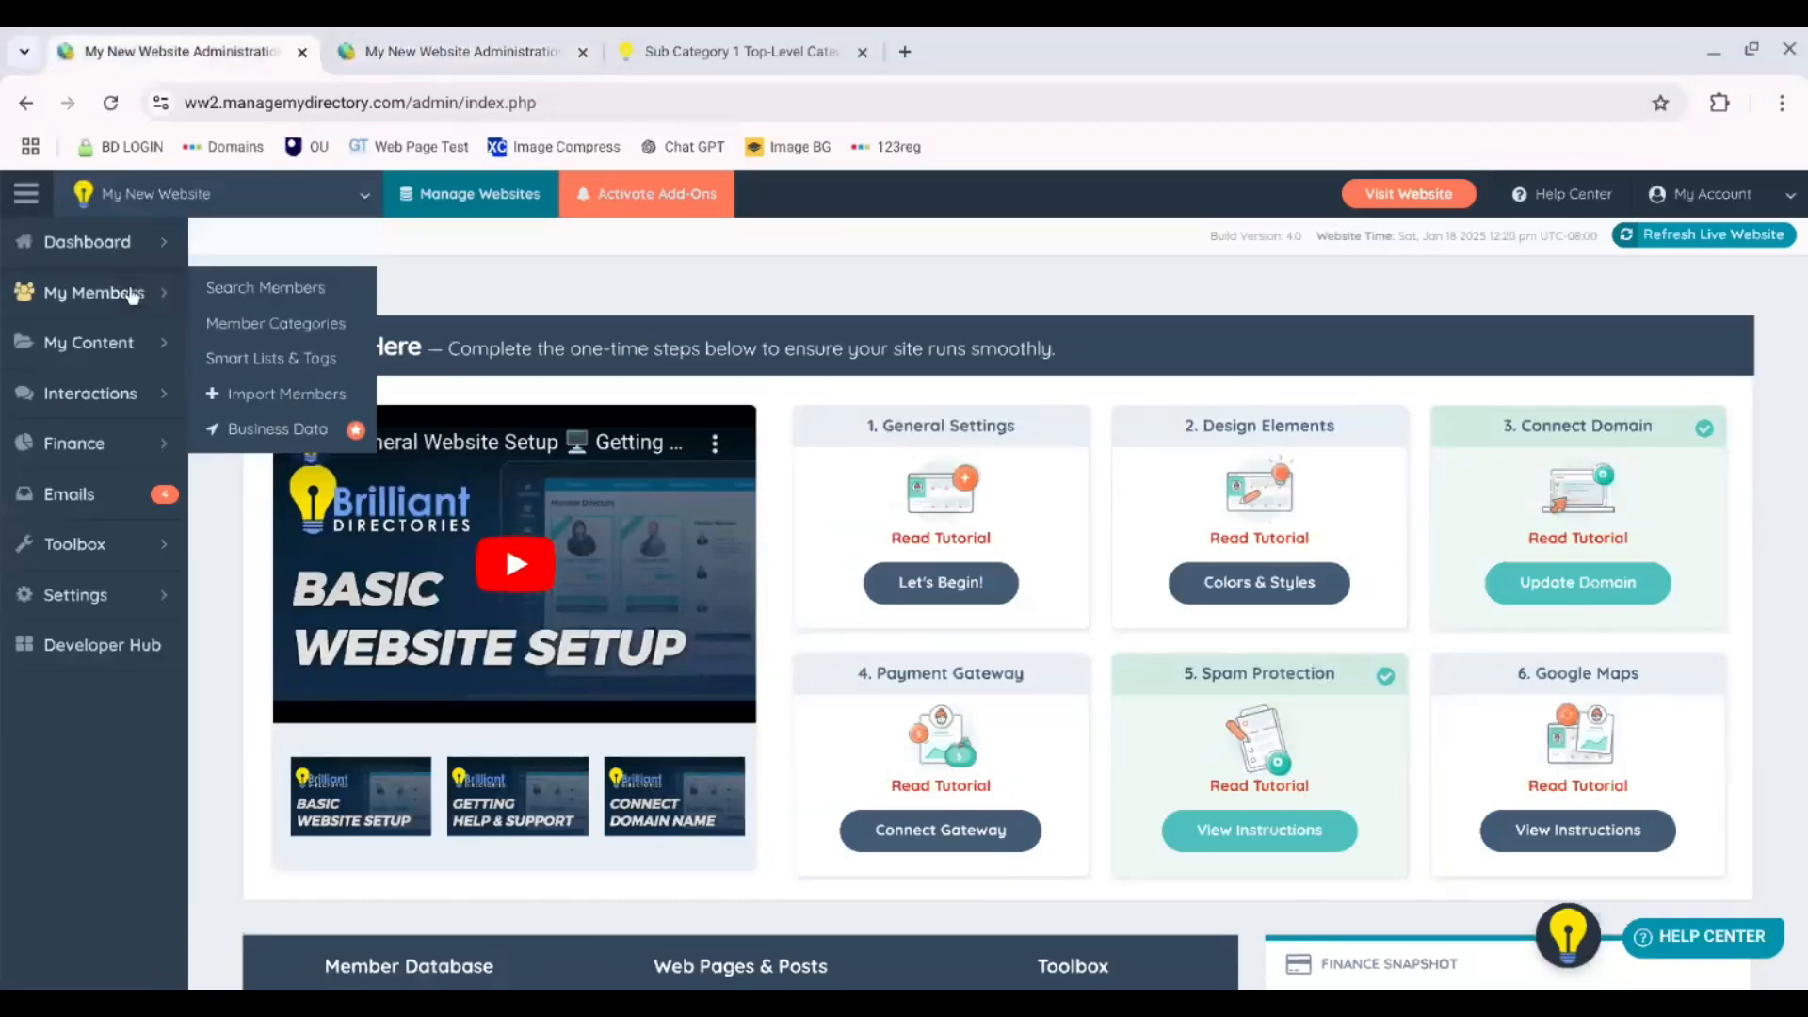
pyautogui.click(287, 325)
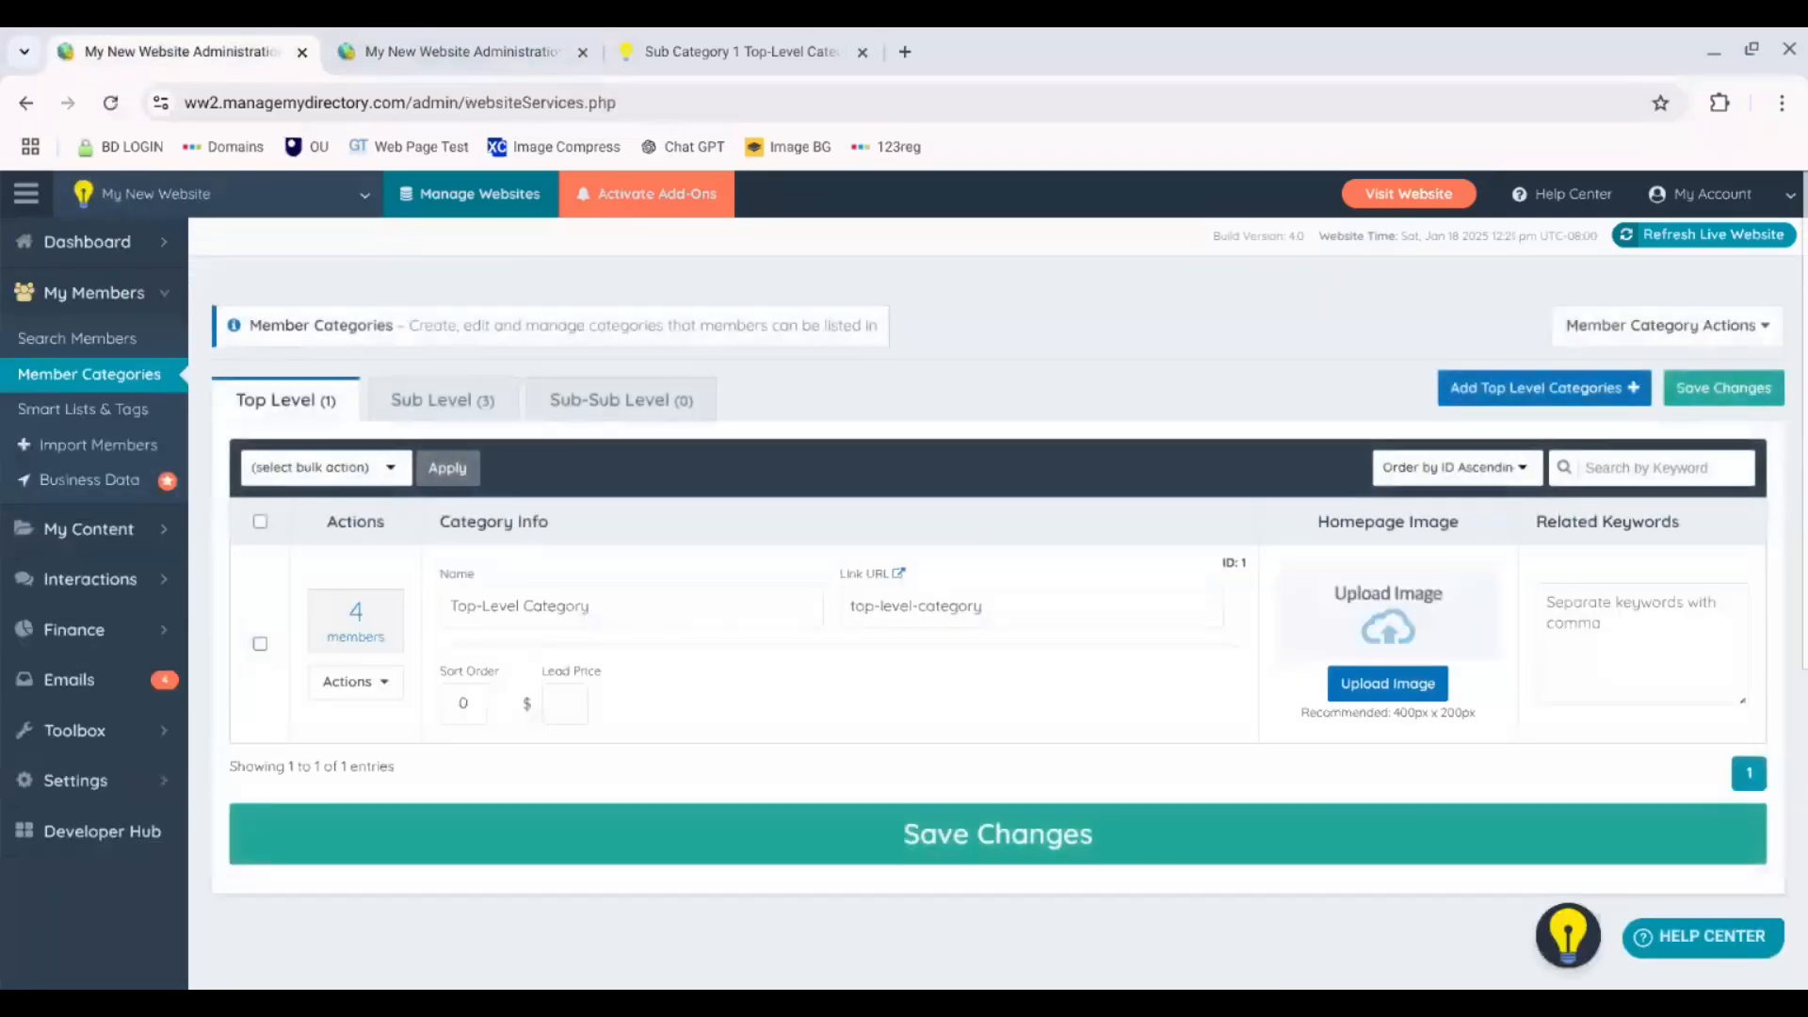
pyautogui.click(475, 397)
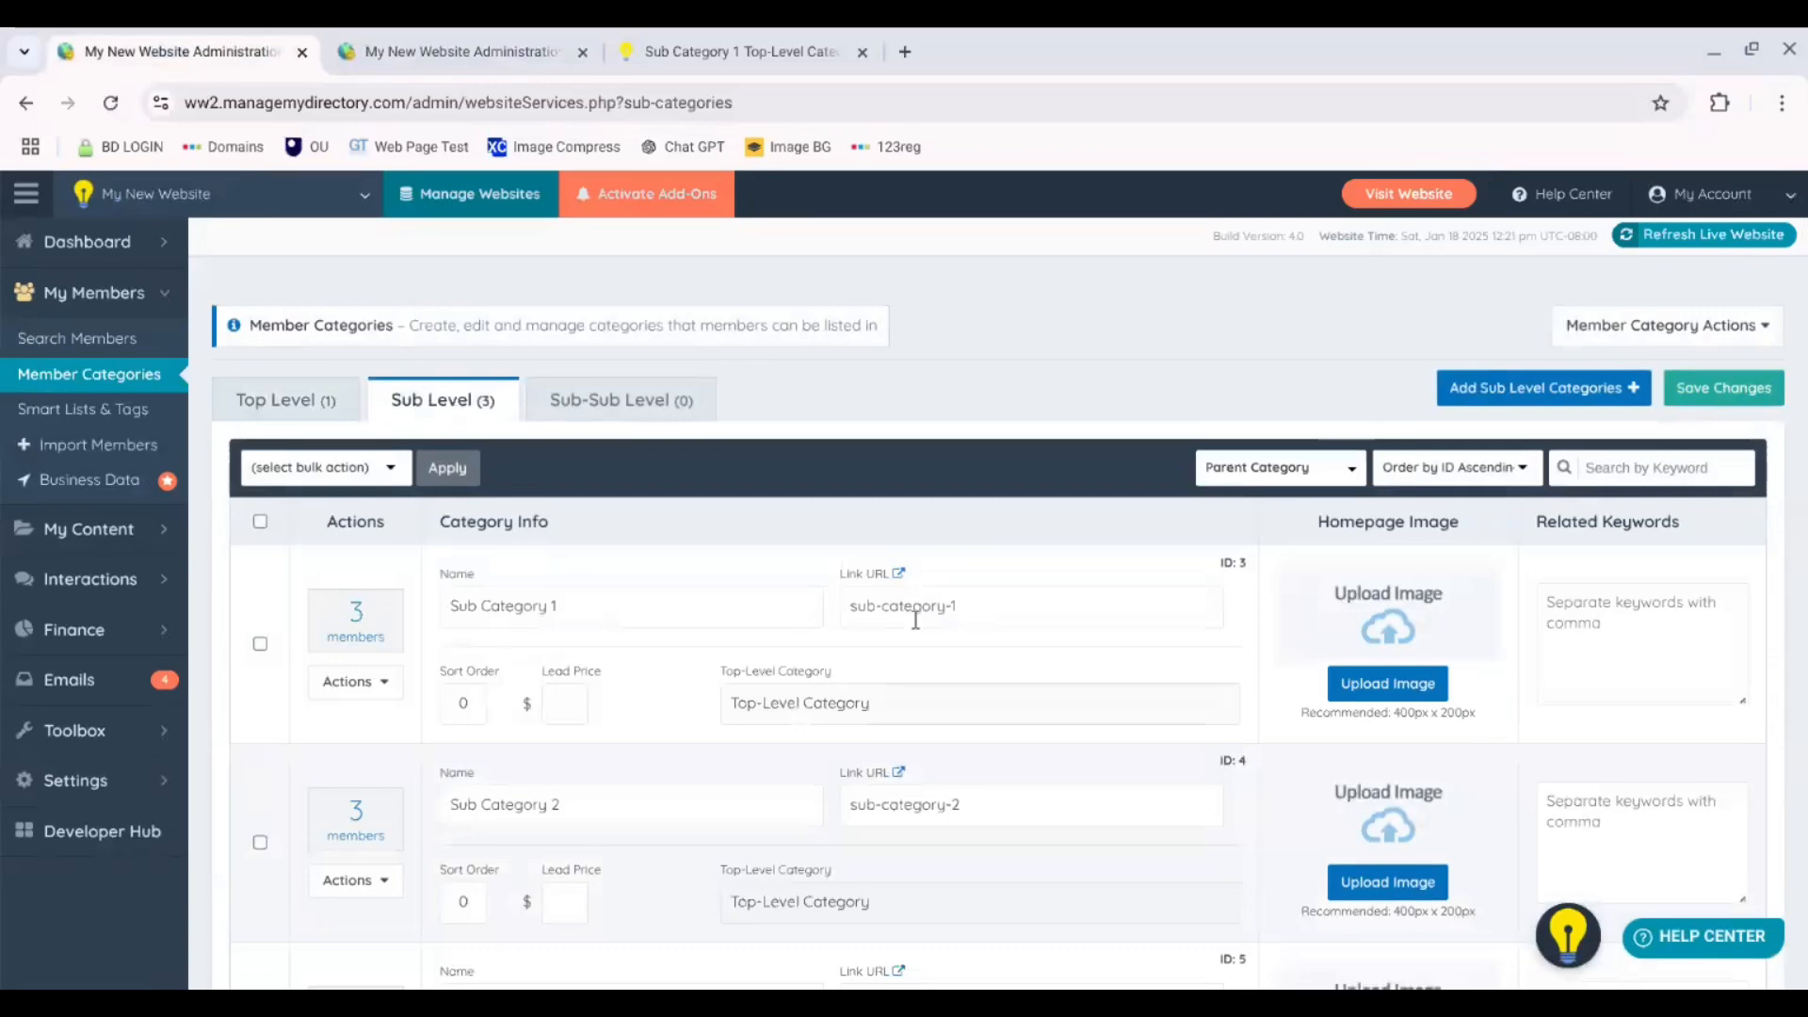
pyautogui.moveTo(979, 611); pyautogui.dragTo(851, 612)
pyautogui.hotkey('ctrl', 'c')
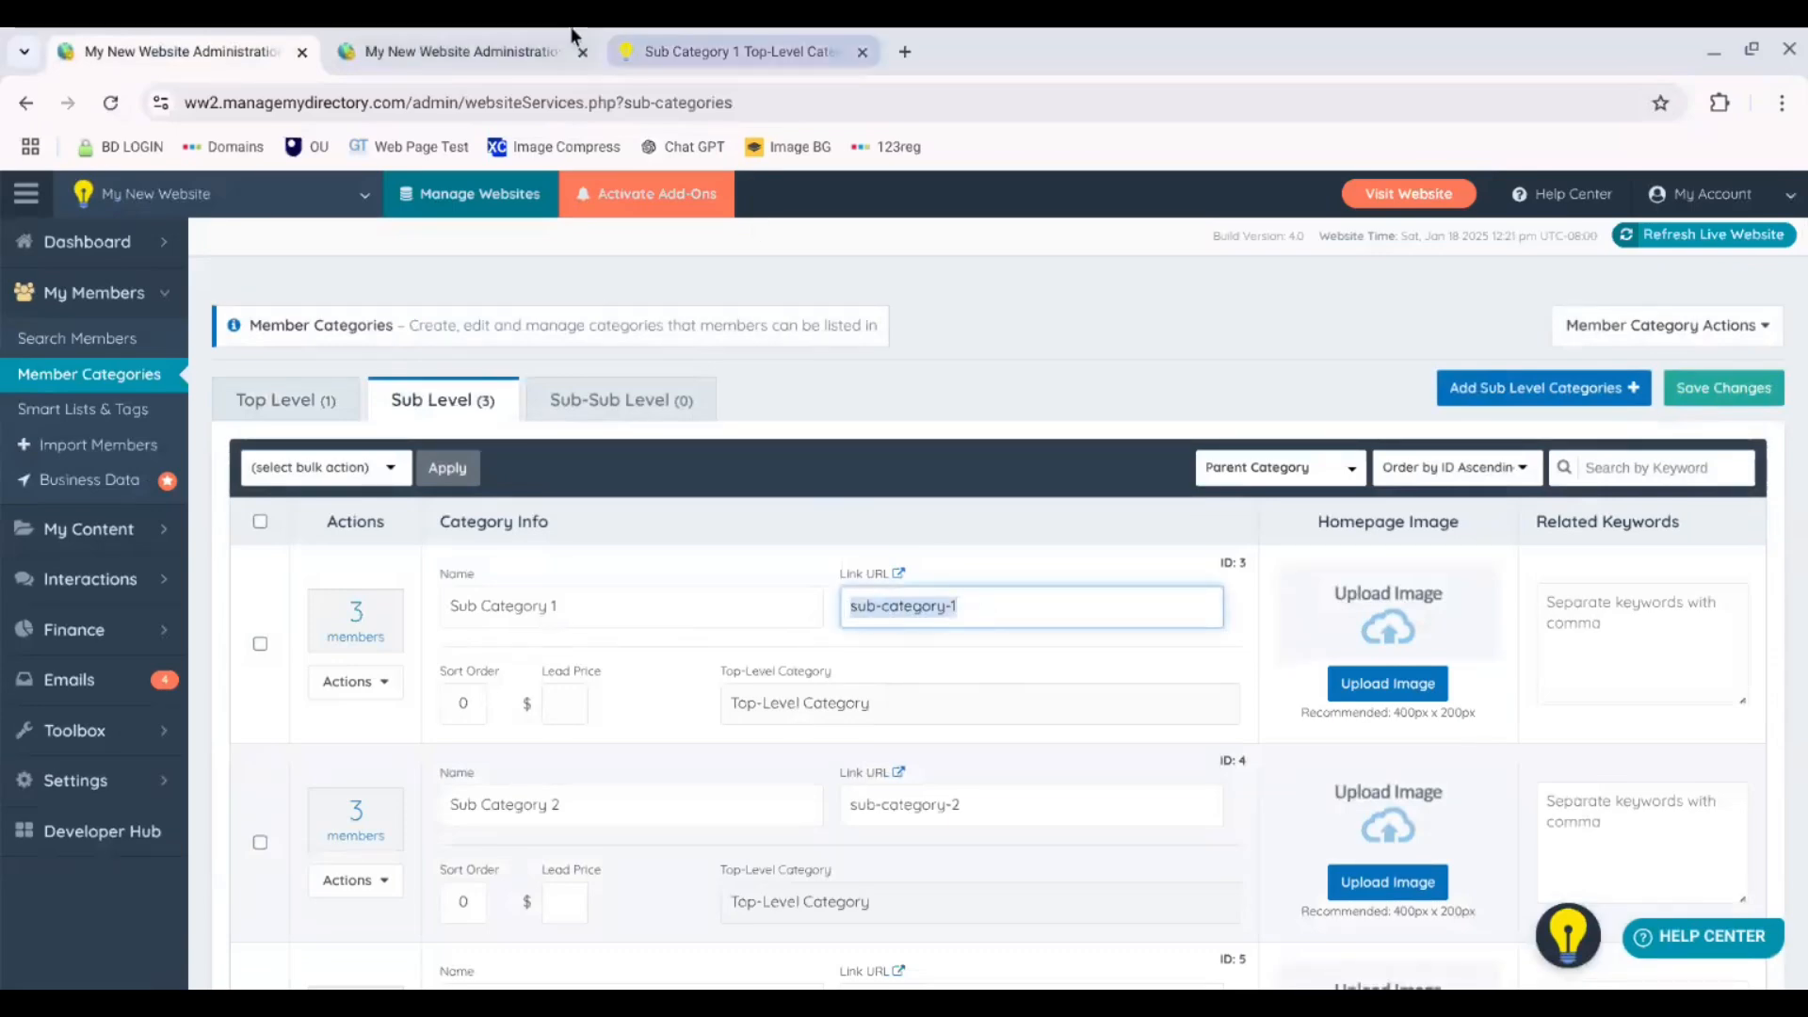
# - In the second admin tab, start a new page in the Web Page Builder with the page URL sub-category-1
pyautogui.click(466, 51)
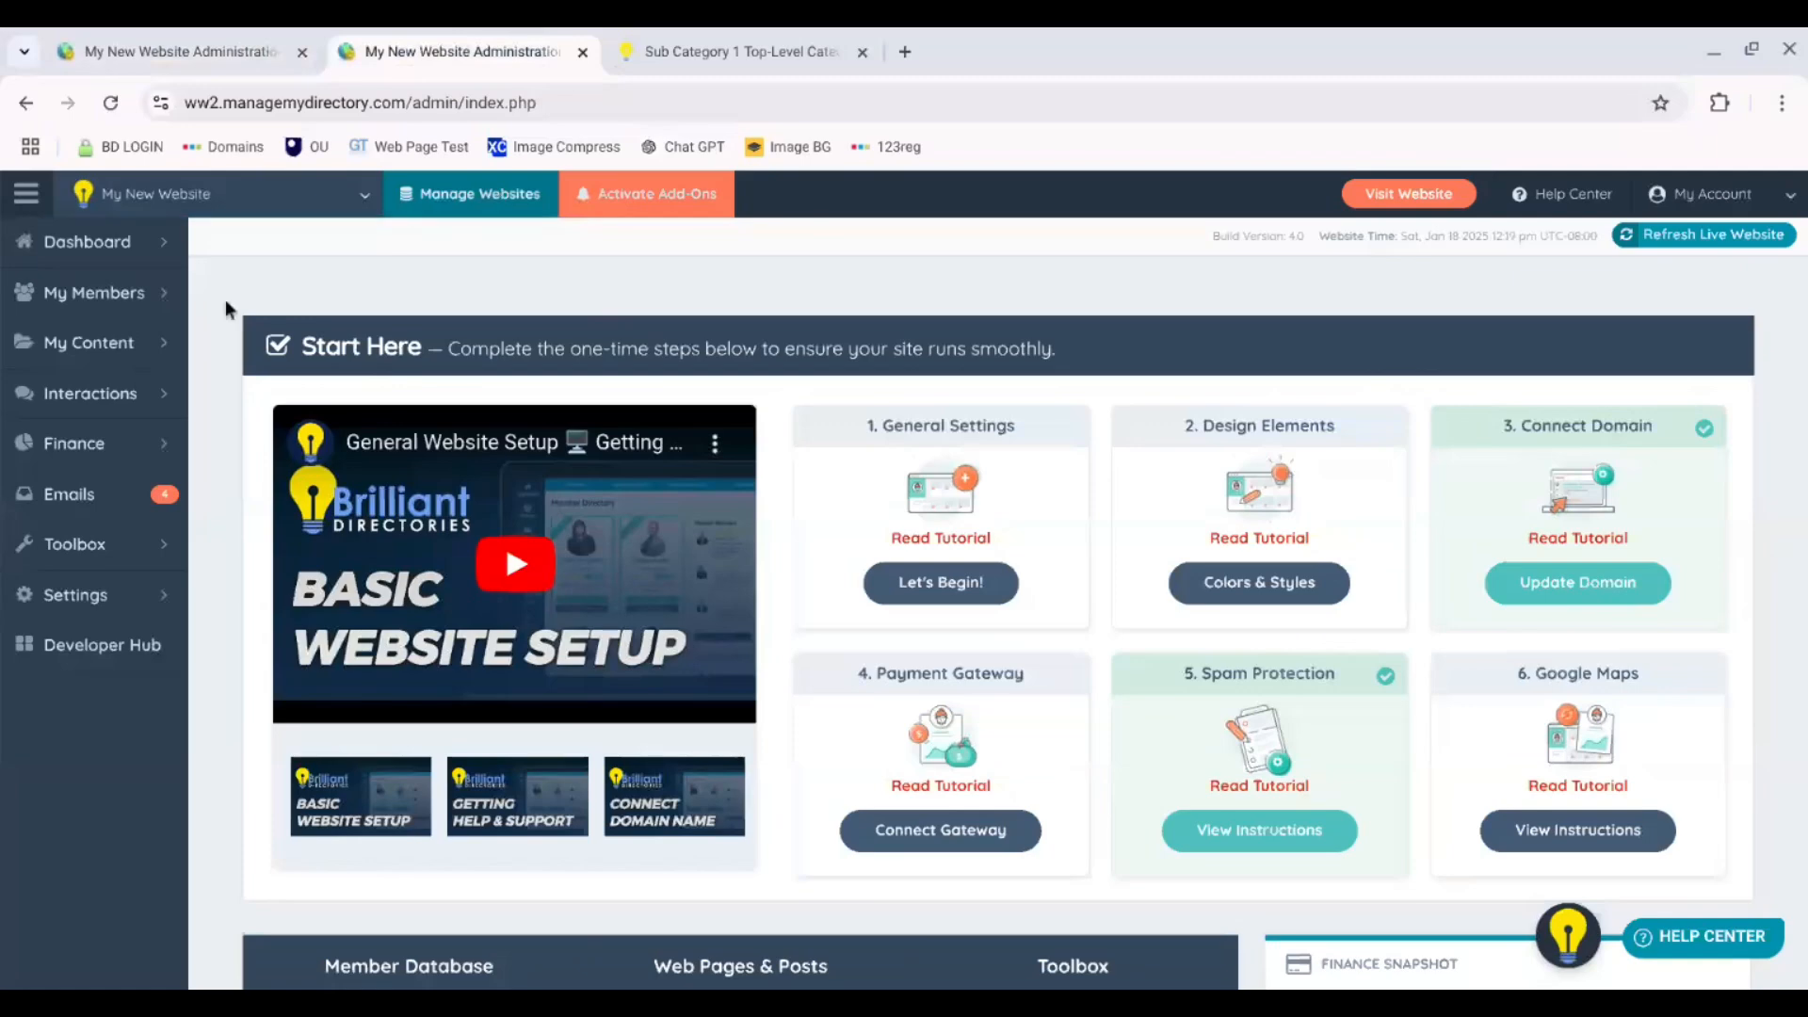
pyautogui.moveTo(113, 342)
pyautogui.click(246, 339)
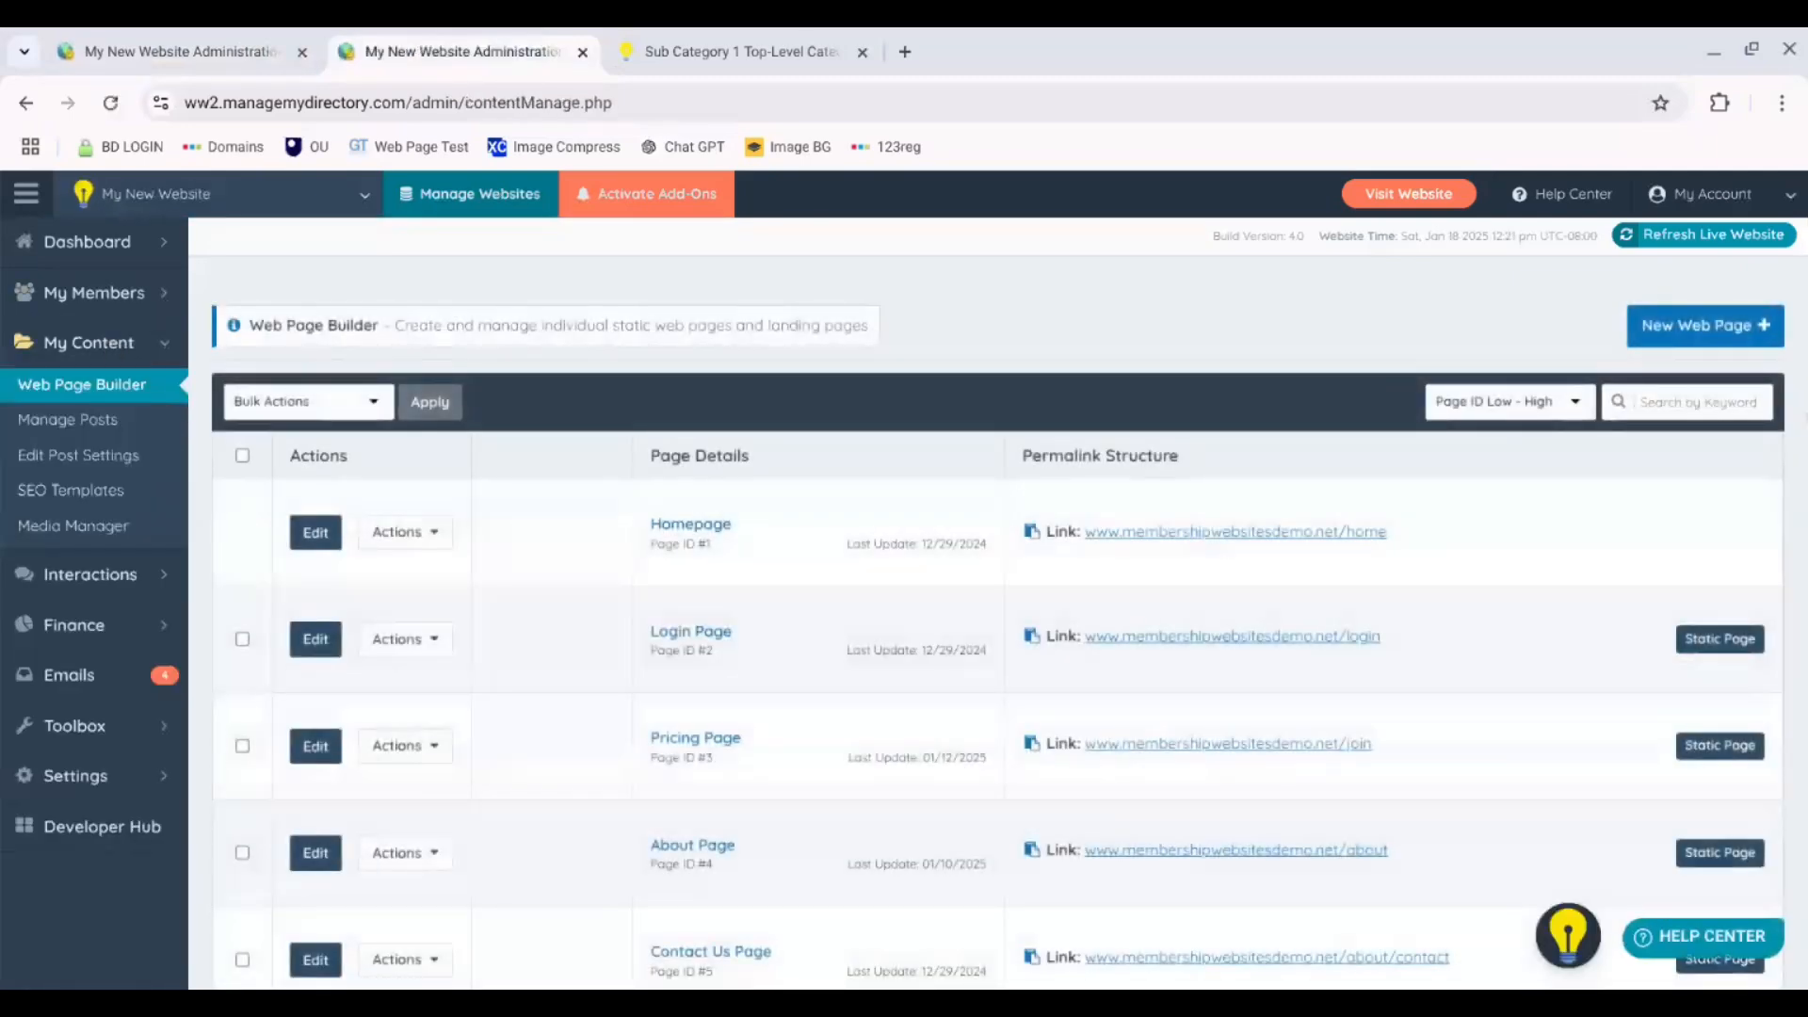
pyautogui.click(1721, 331)
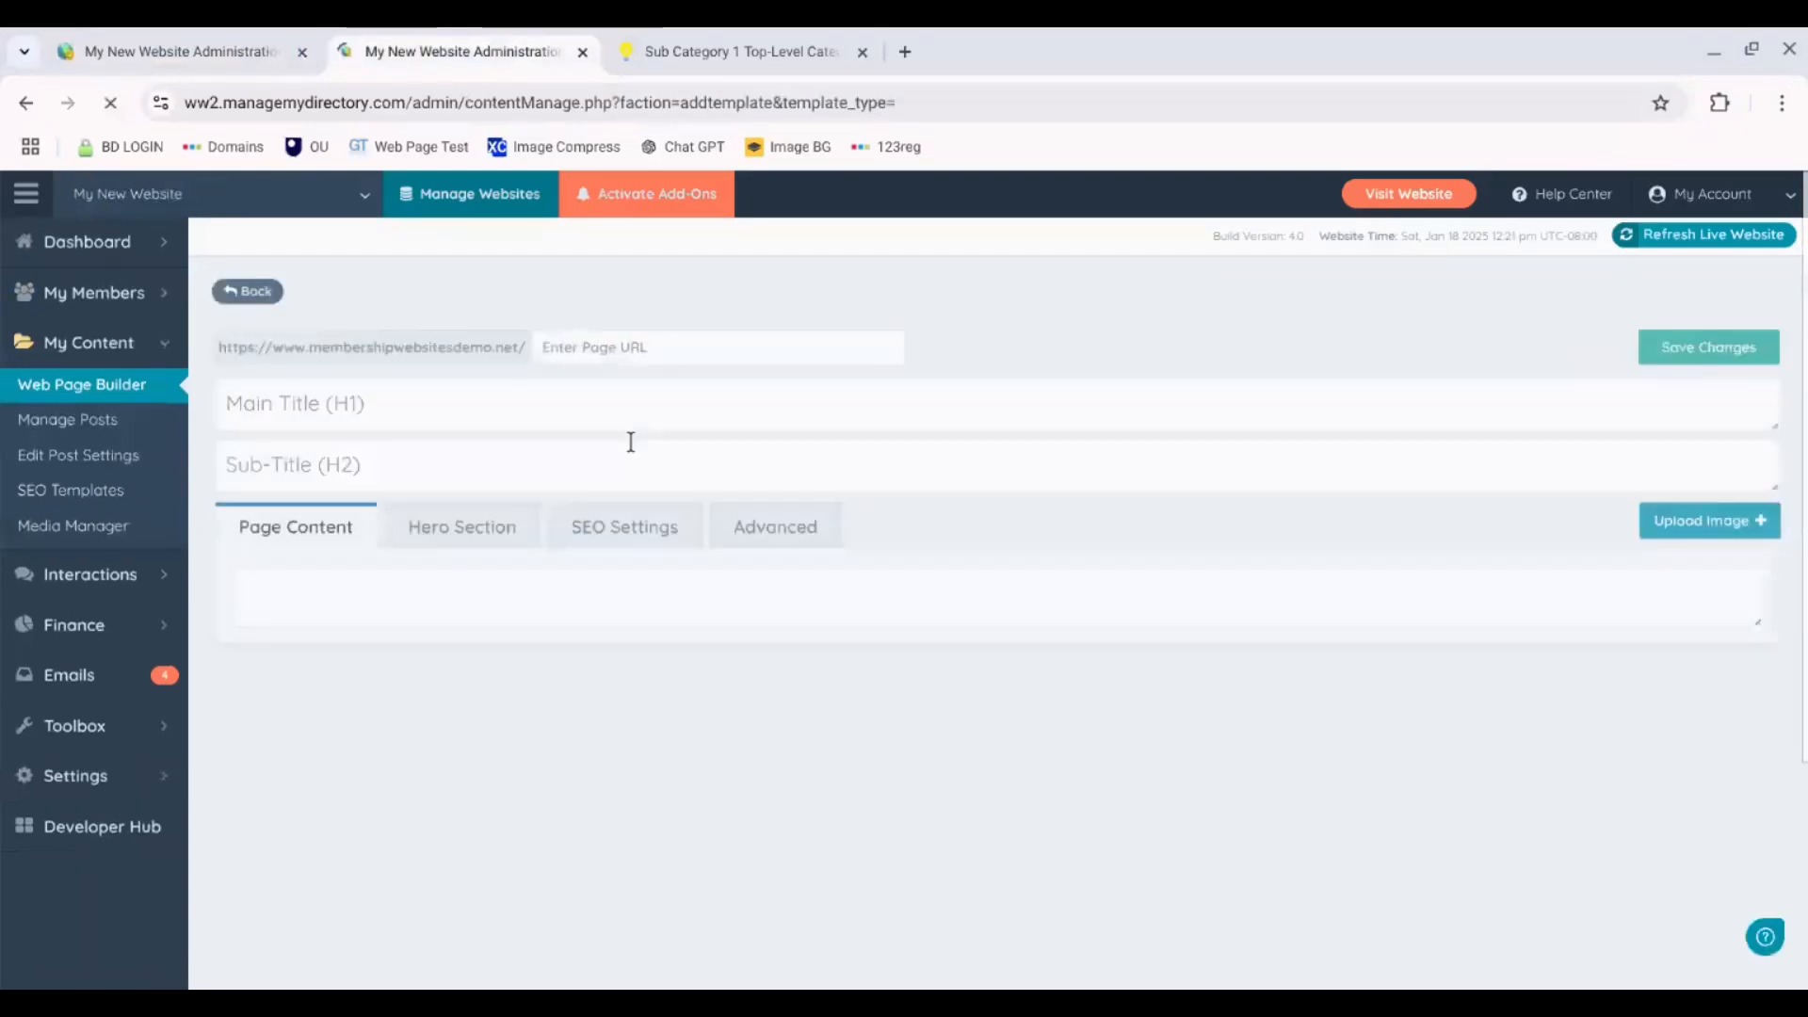
pyautogui.click(551, 347)
pyautogui.hotkey('ctrl', 'v')
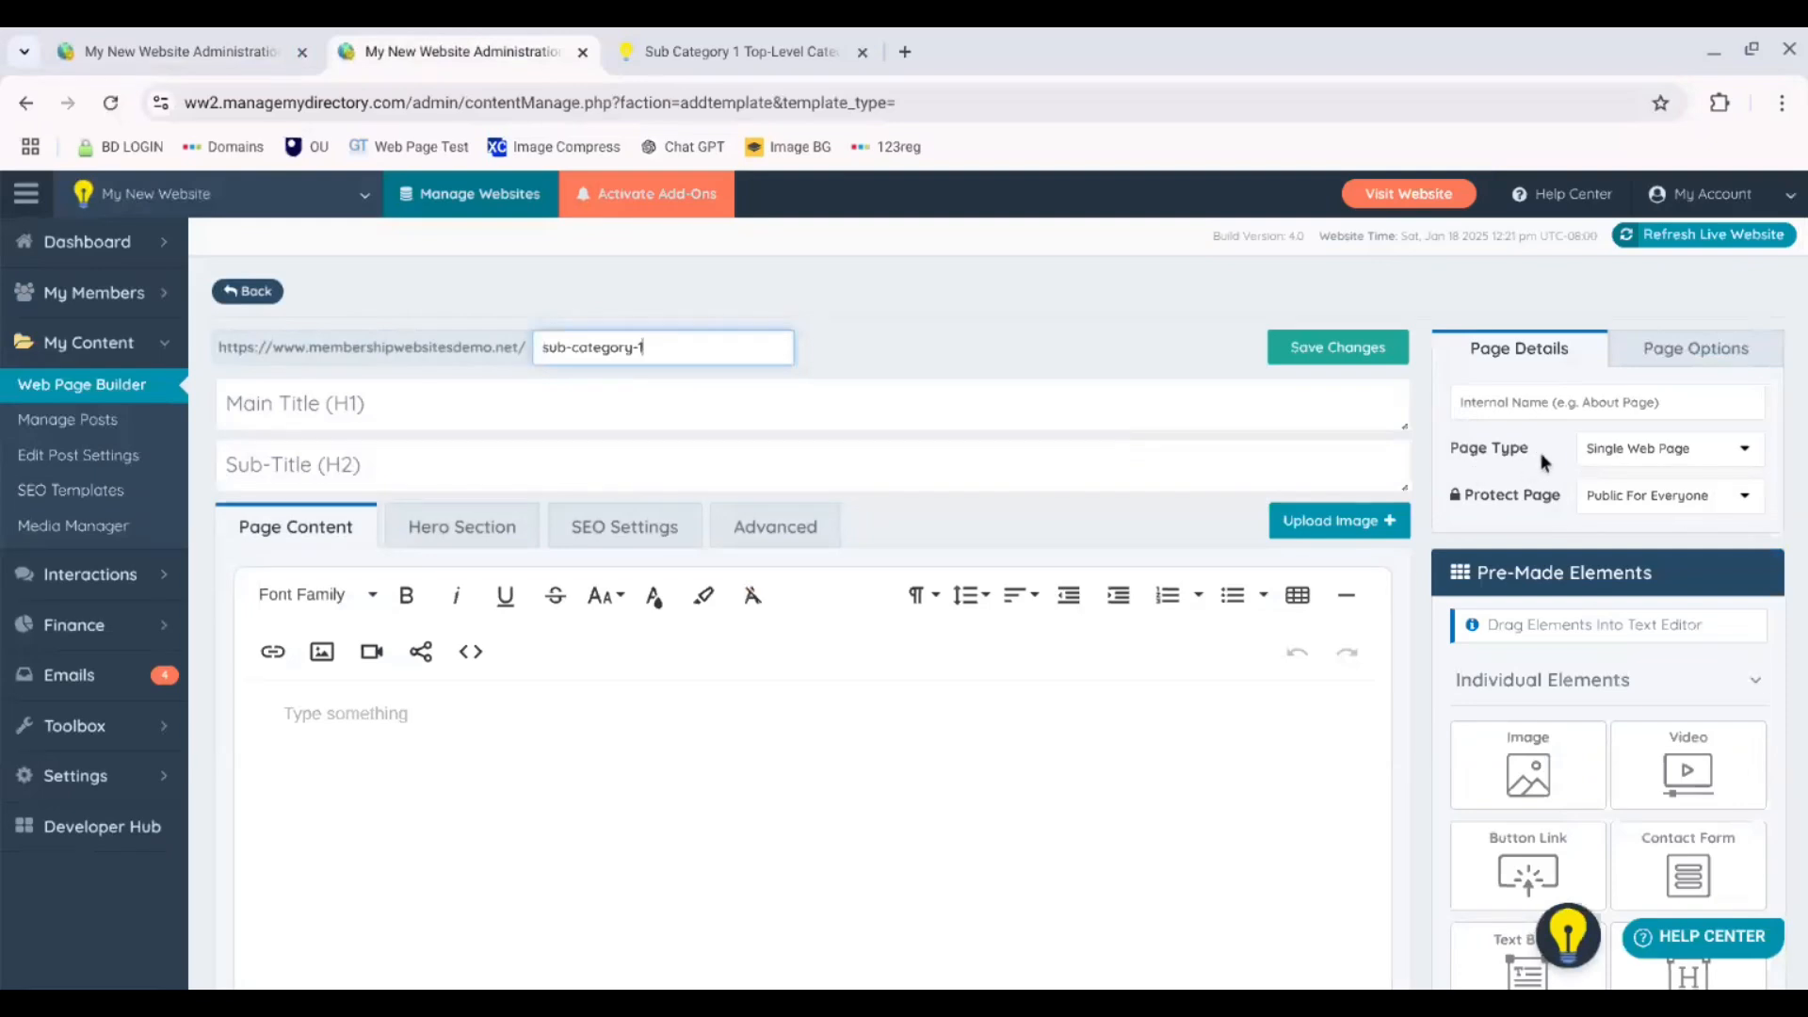
# - Set the new page's type to Member Search Results and save the page
pyautogui.click(1650, 456)
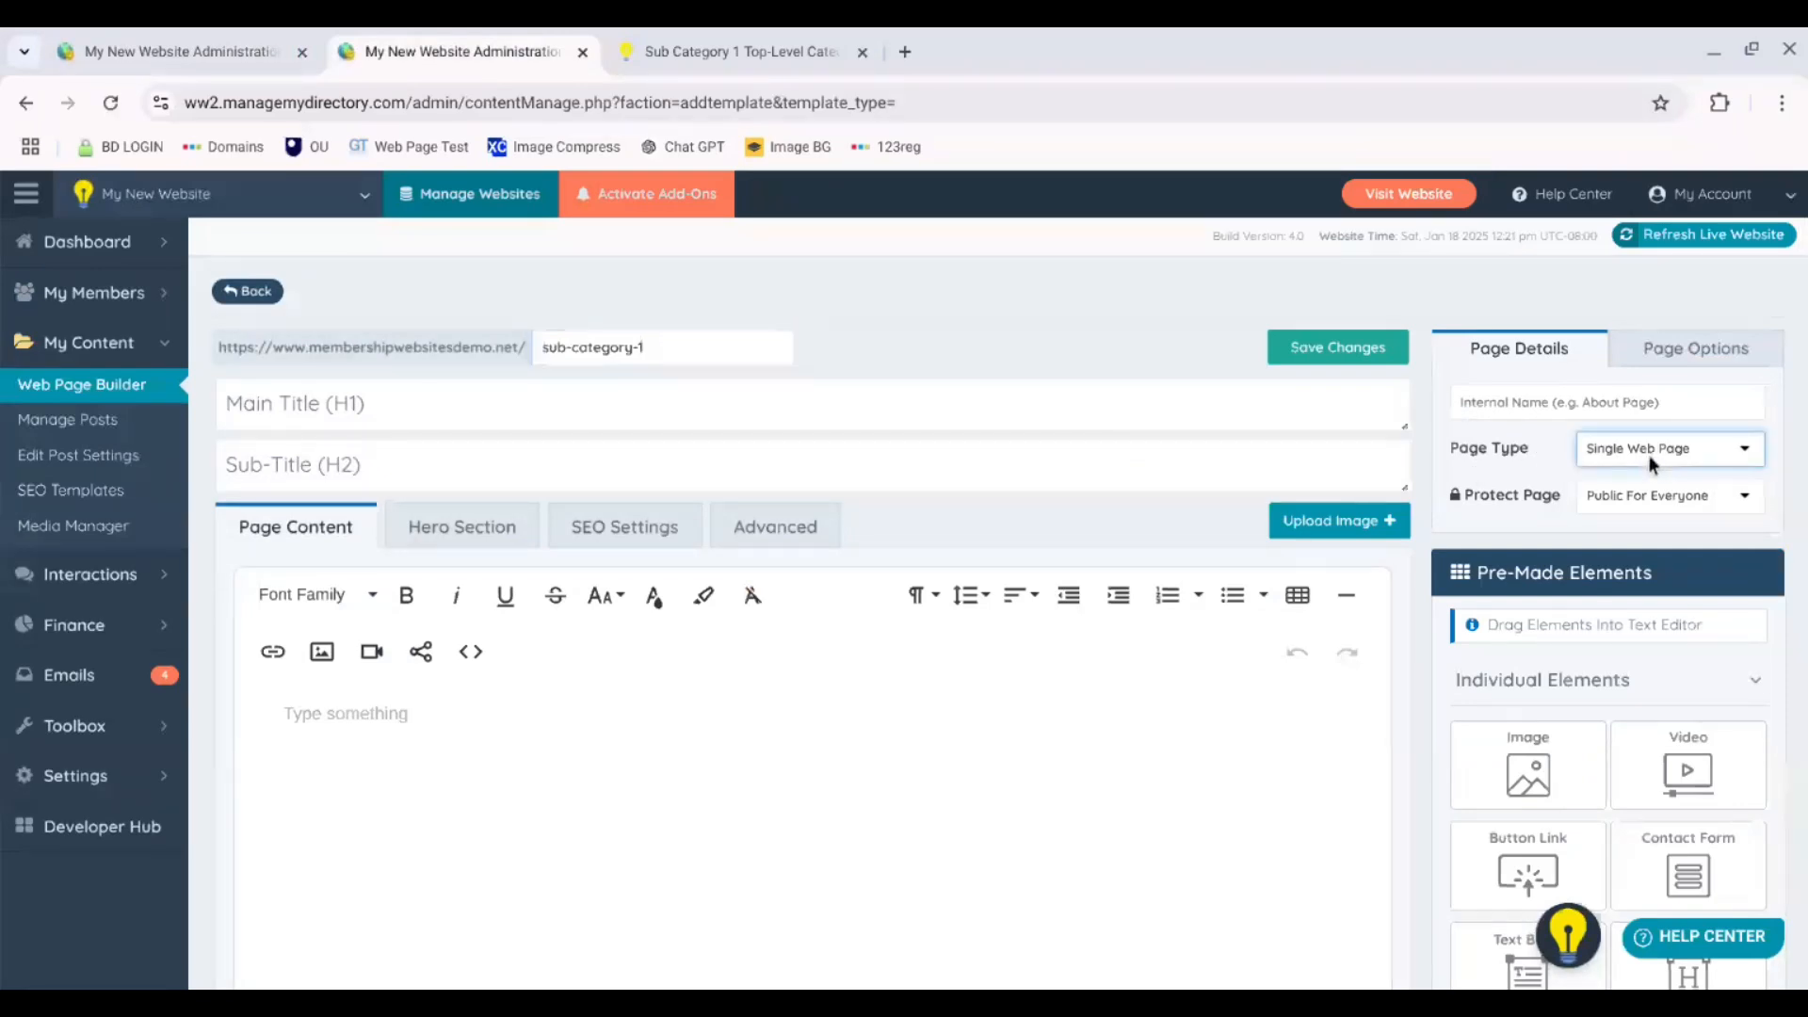
pyautogui.click(1662, 532)
pyautogui.click(1354, 355)
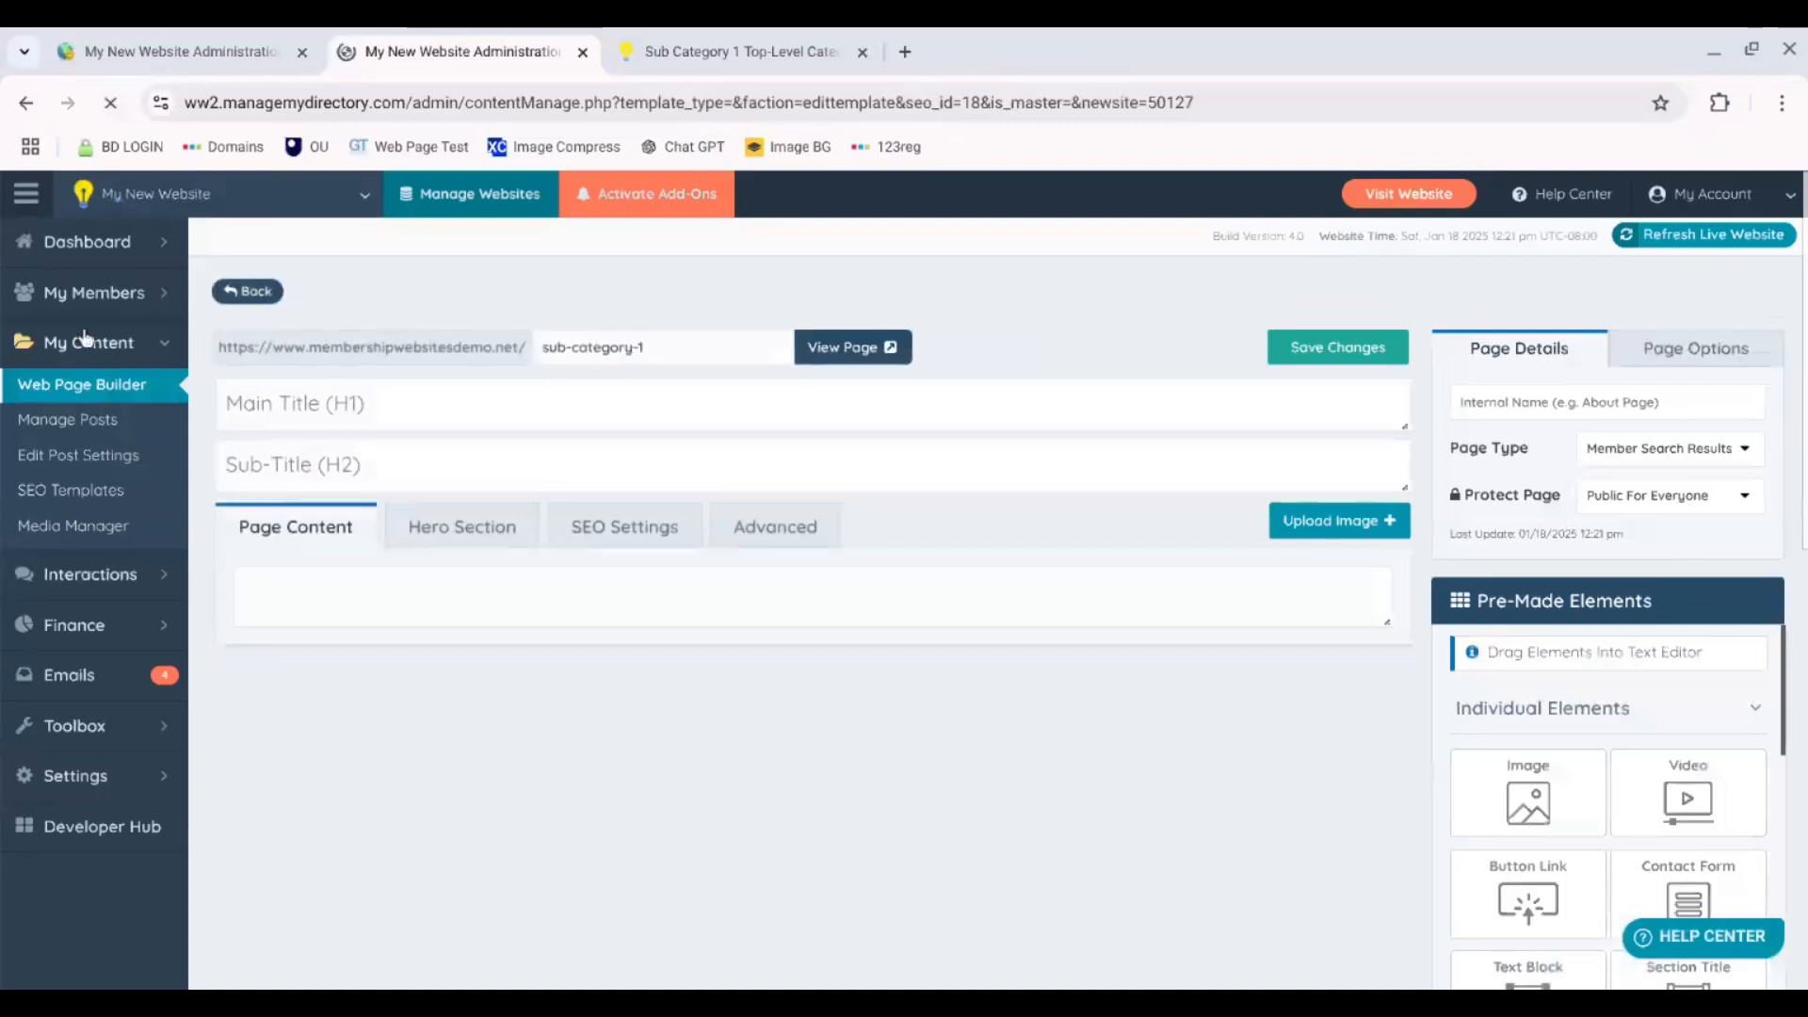
# - Go back to the Web Page Builder list and duplicate the sub-category-1 page
pyautogui.click(98, 382)
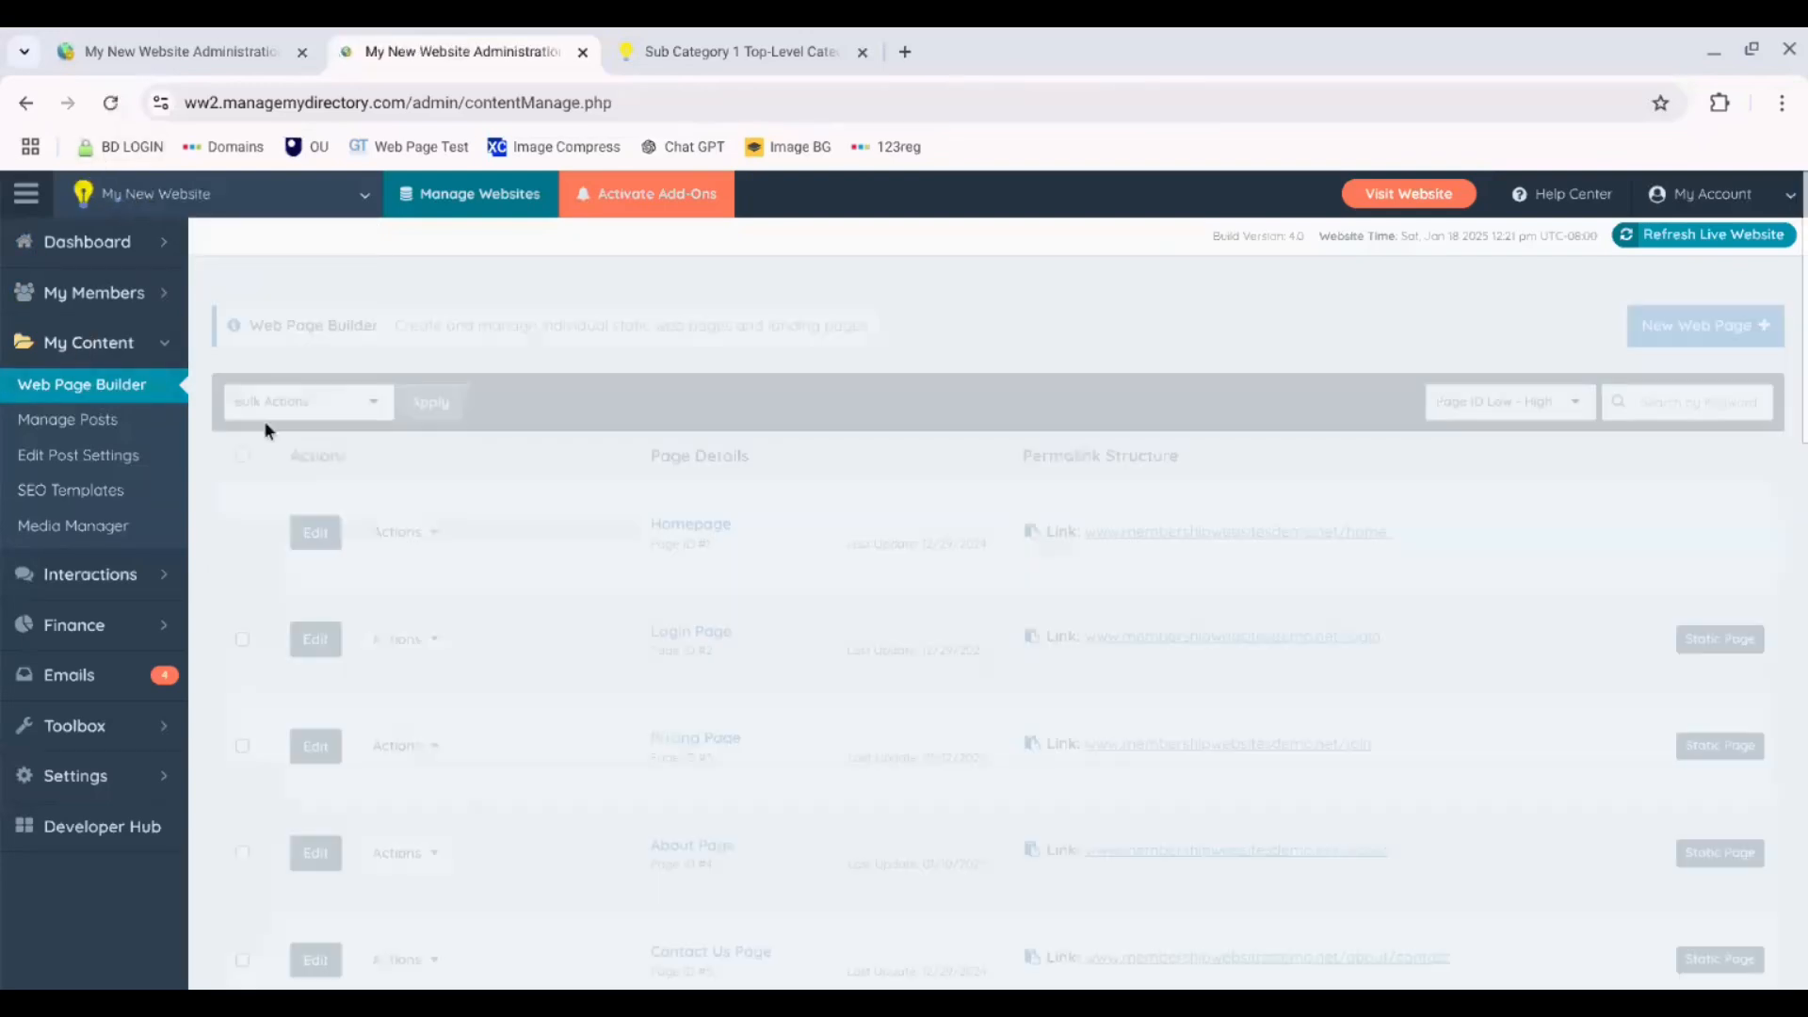
pyautogui.scroll(-10, 263, 428)
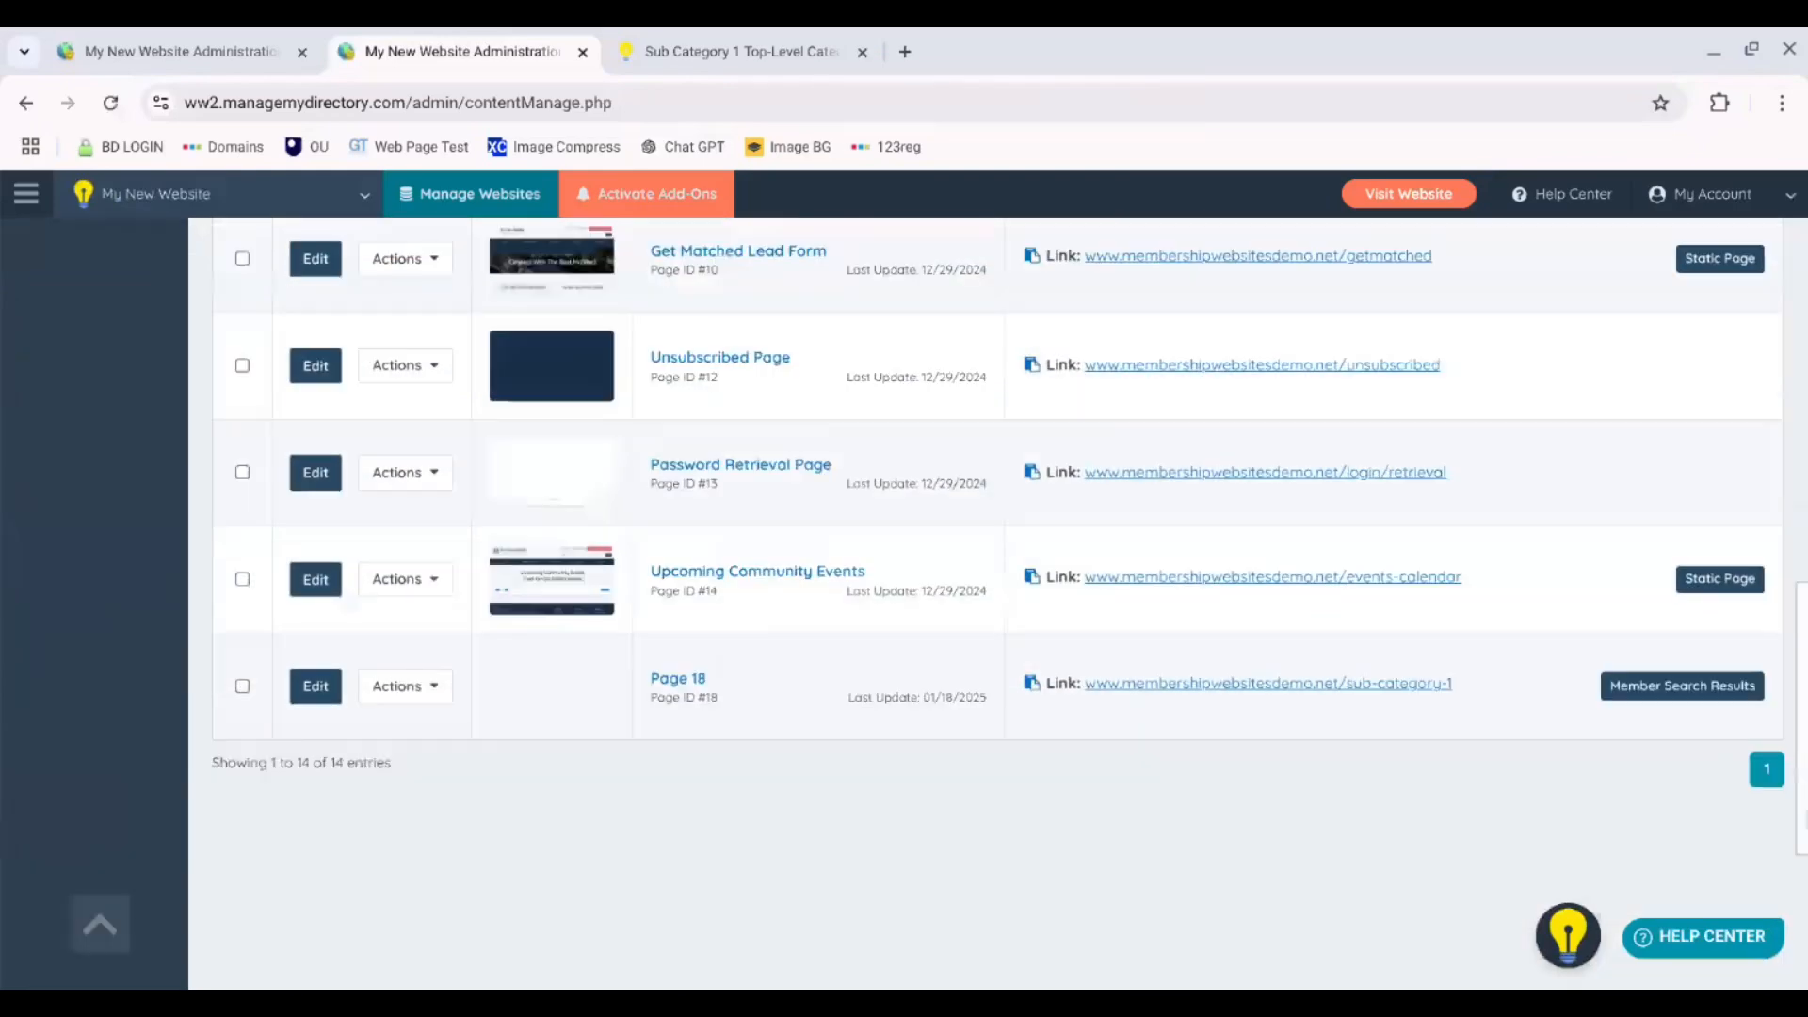
pyautogui.scroll(-1, 1279, 642)
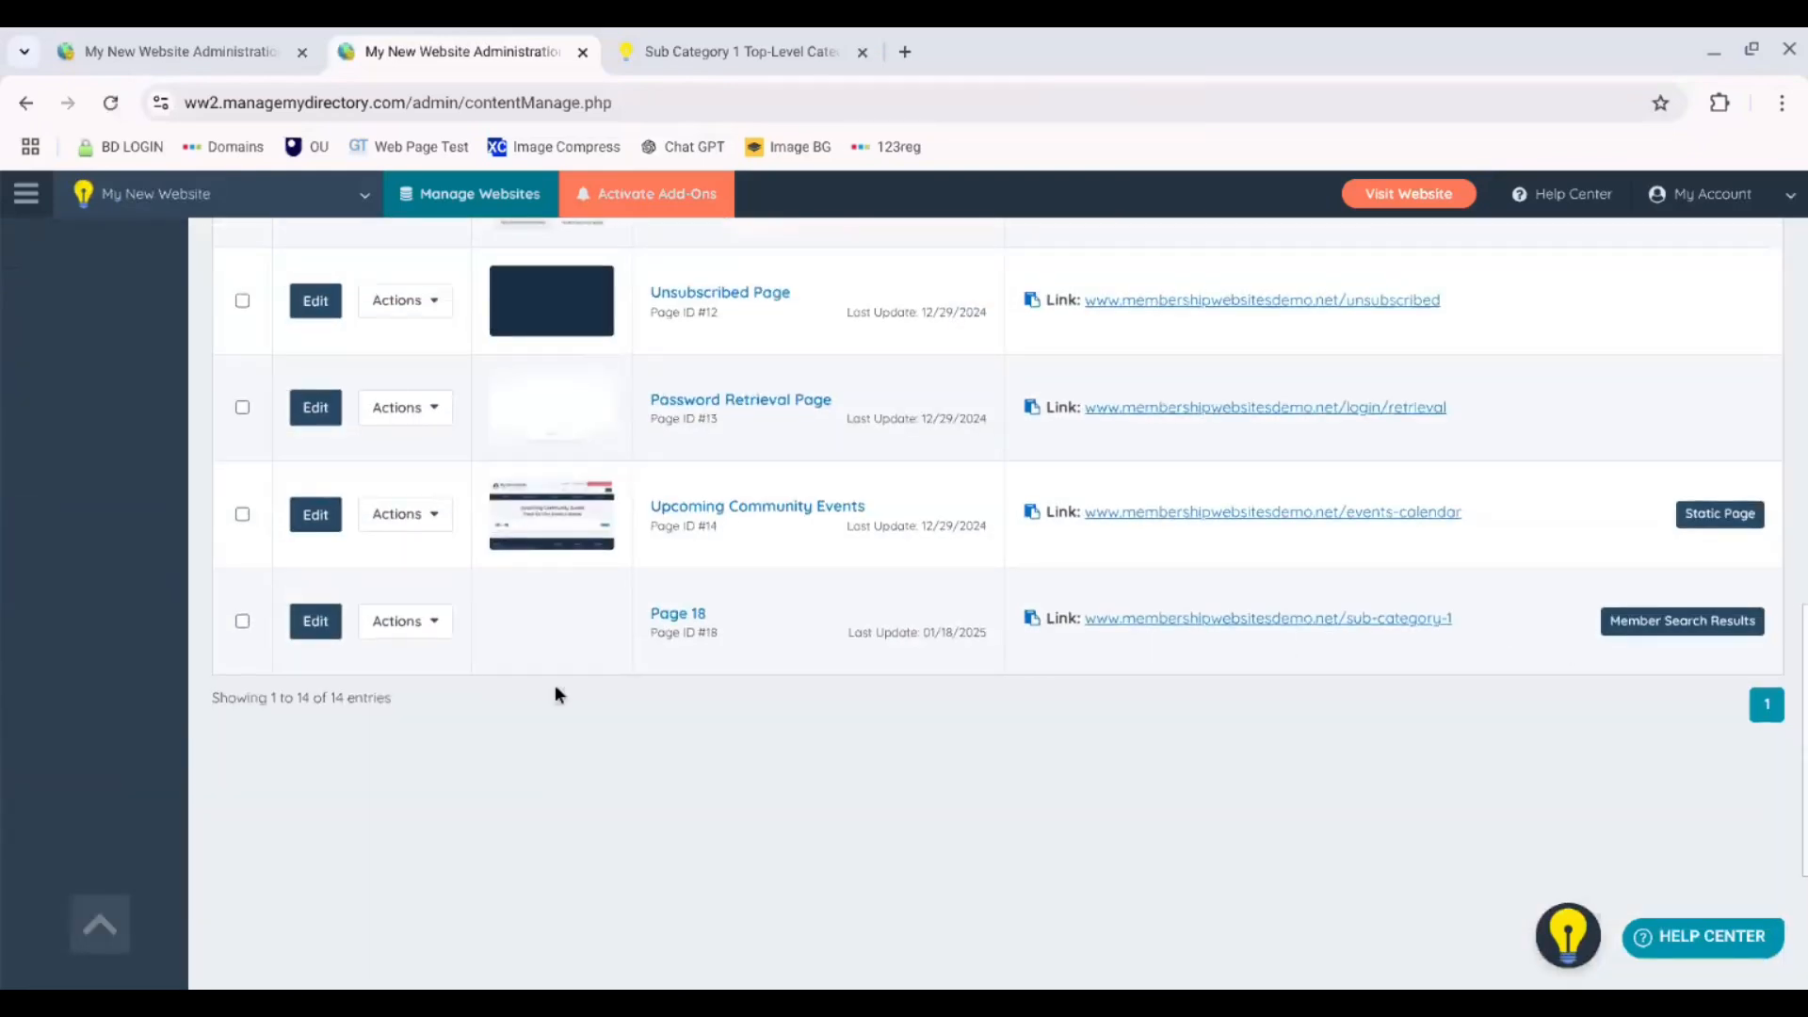
pyautogui.click(415, 622)
pyautogui.click(435, 690)
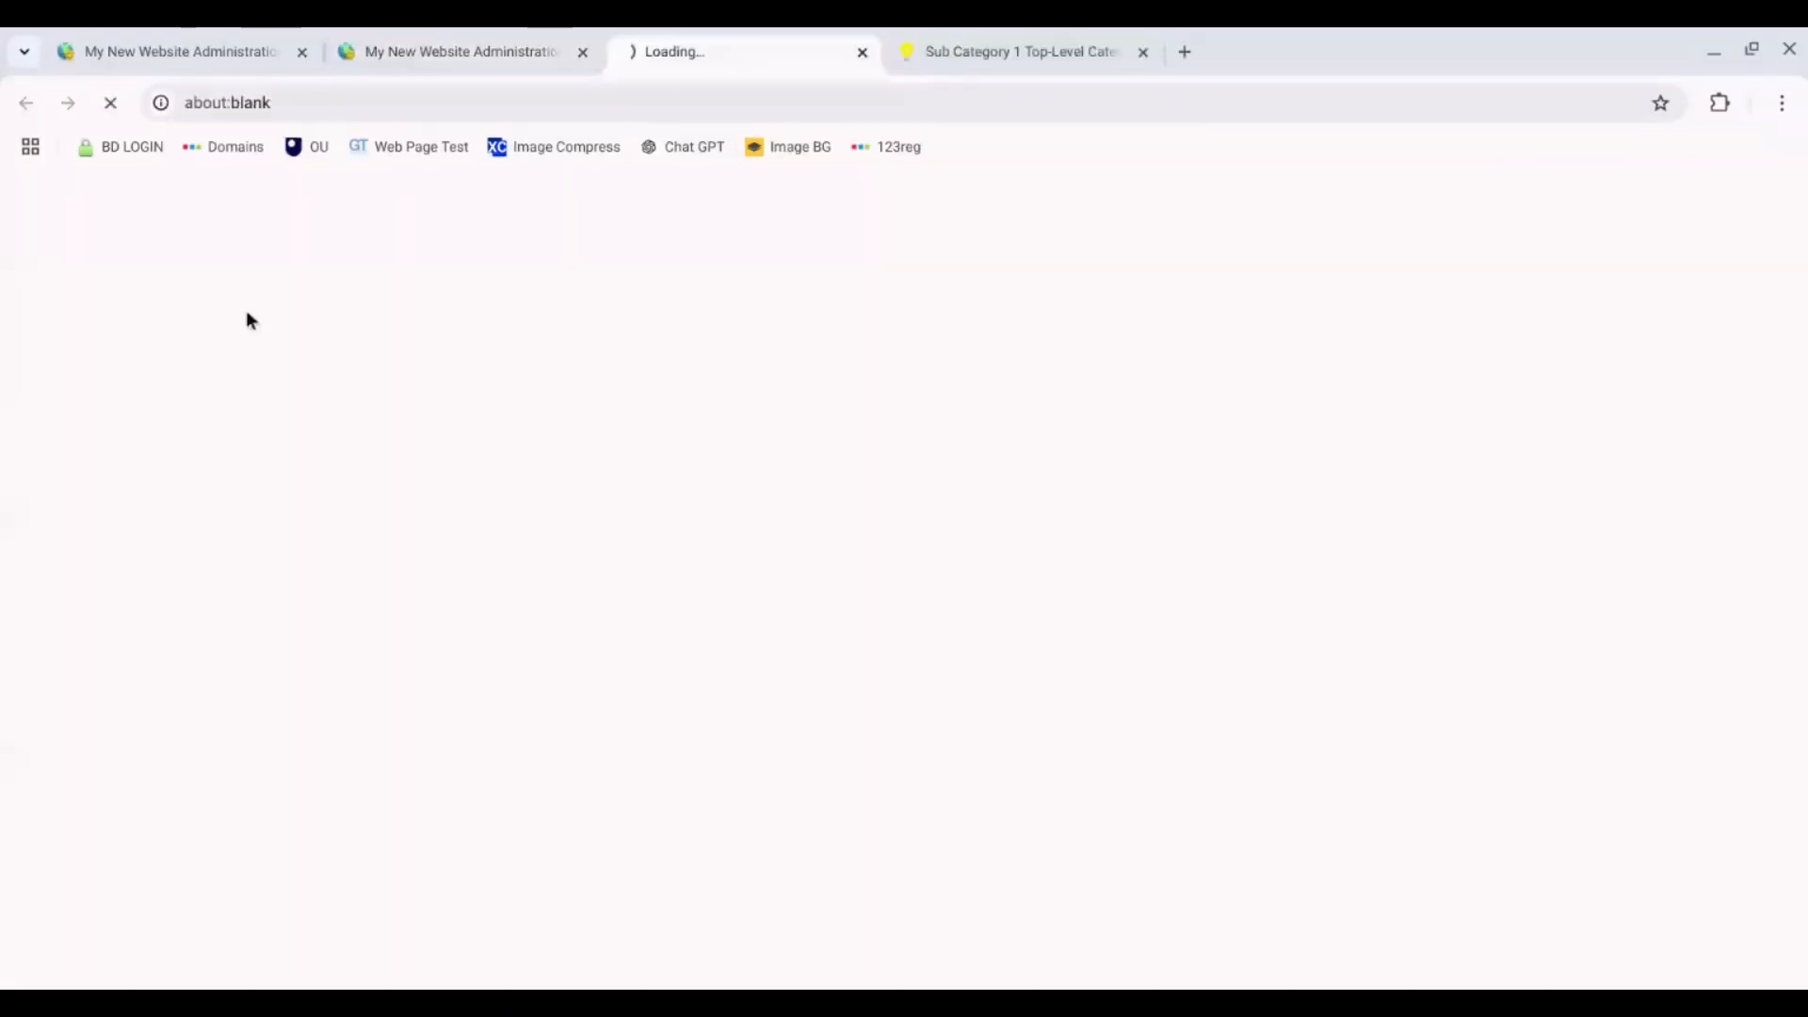
# - Copy Sub Category 2's link URL from the member categories, replace the duplicated page's URL with sub-category-2, and save
pyautogui.click(170, 35)
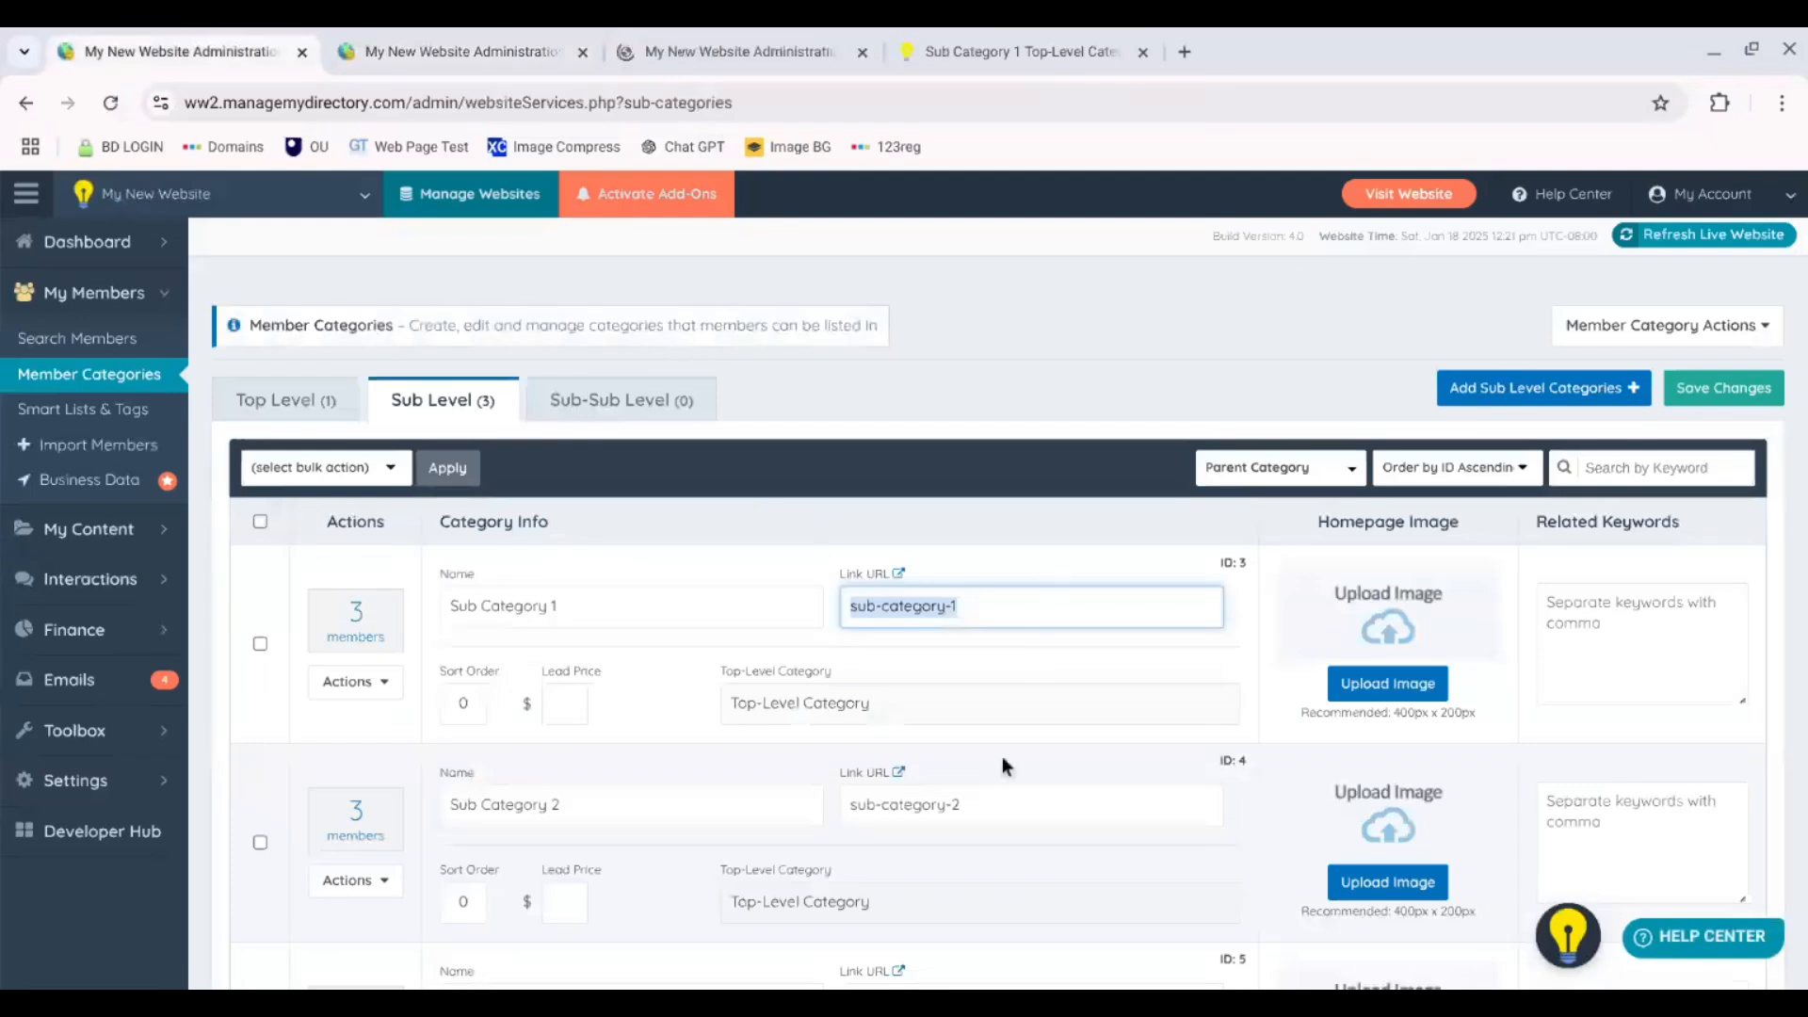
pyautogui.moveTo(978, 803); pyautogui.dragTo(846, 807)
pyautogui.hotkey('ctrl', 'c')
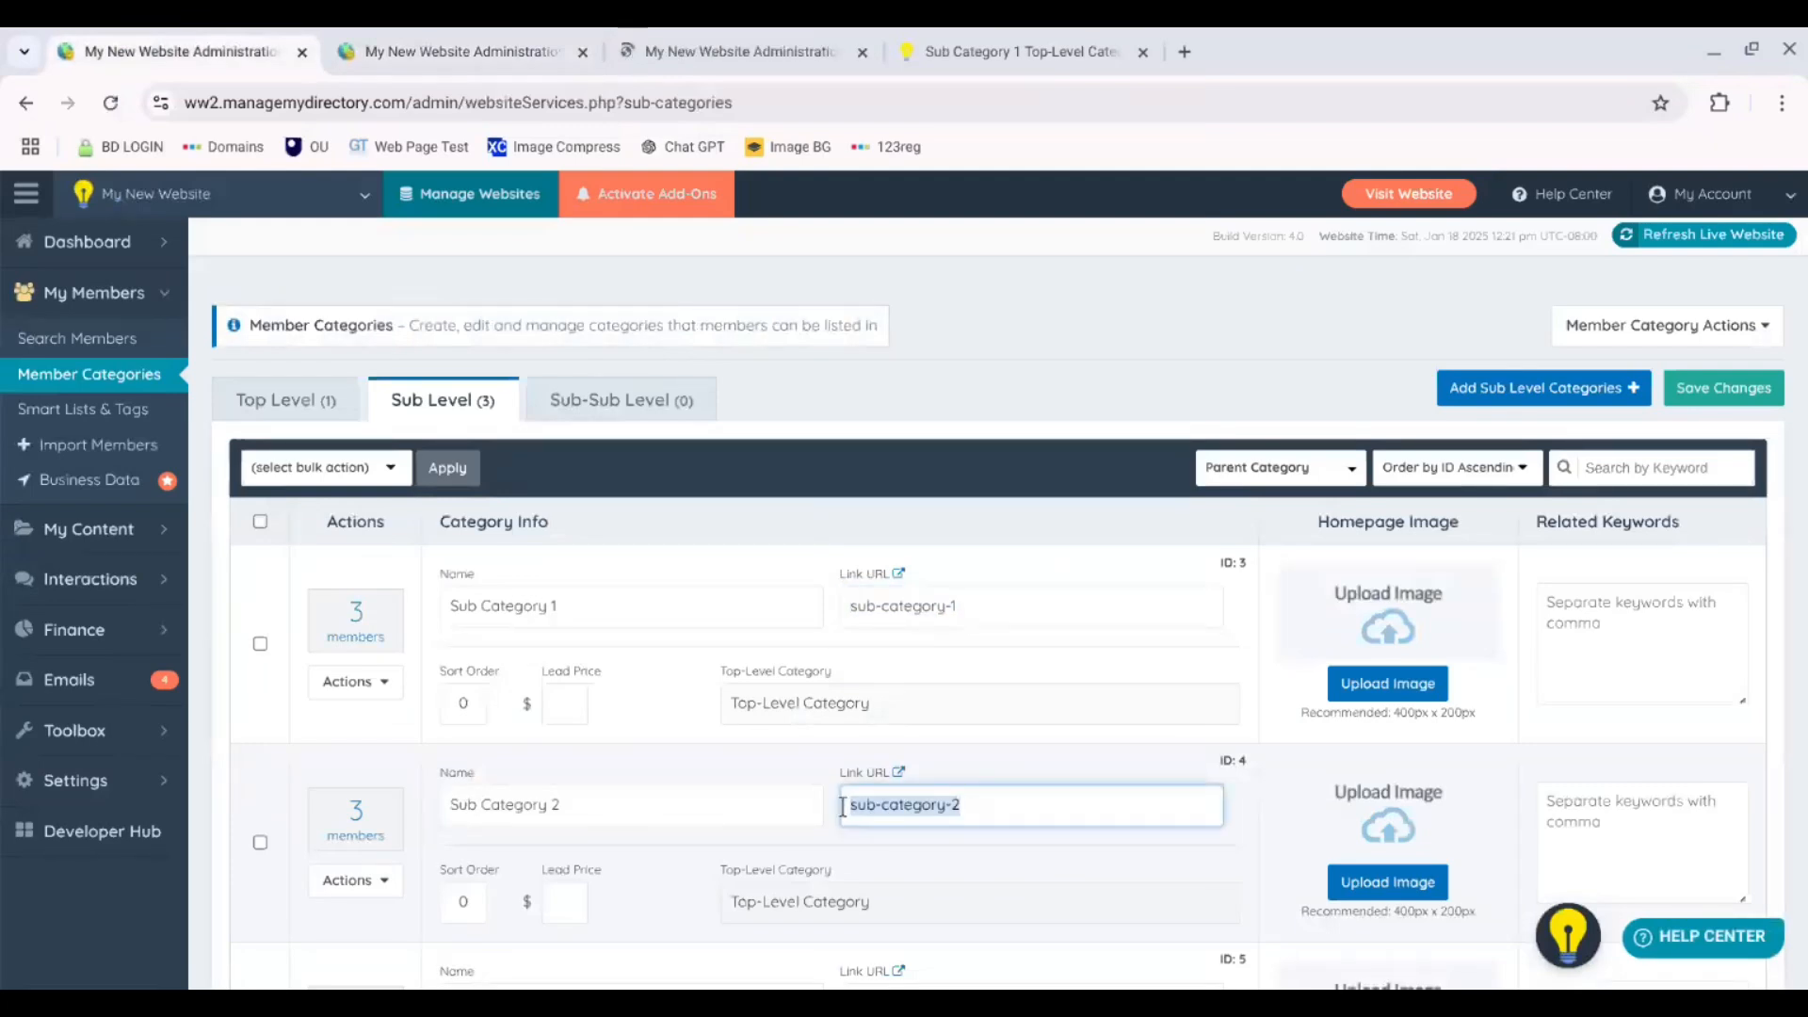
pyautogui.click(721, 51)
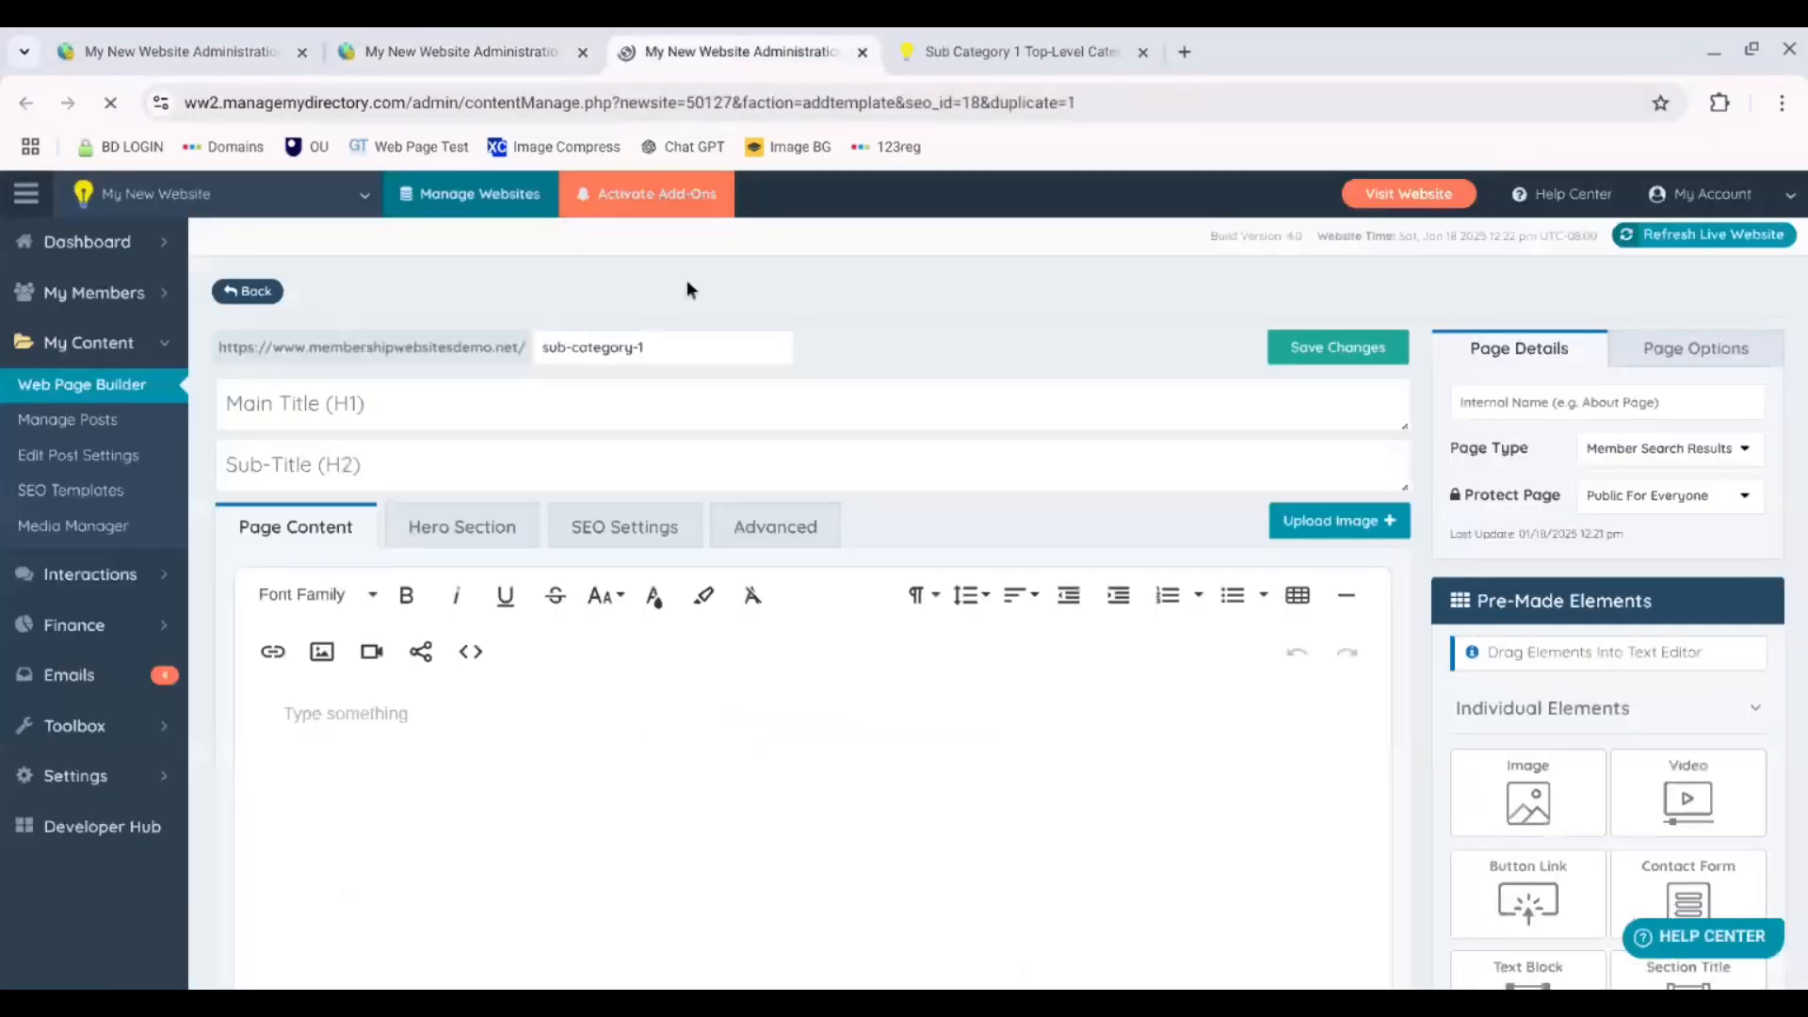
pyautogui.click(686, 347)
pyautogui.hotkey('ctrl', 'a')
pyautogui.hotkey('ctrl', 'v')
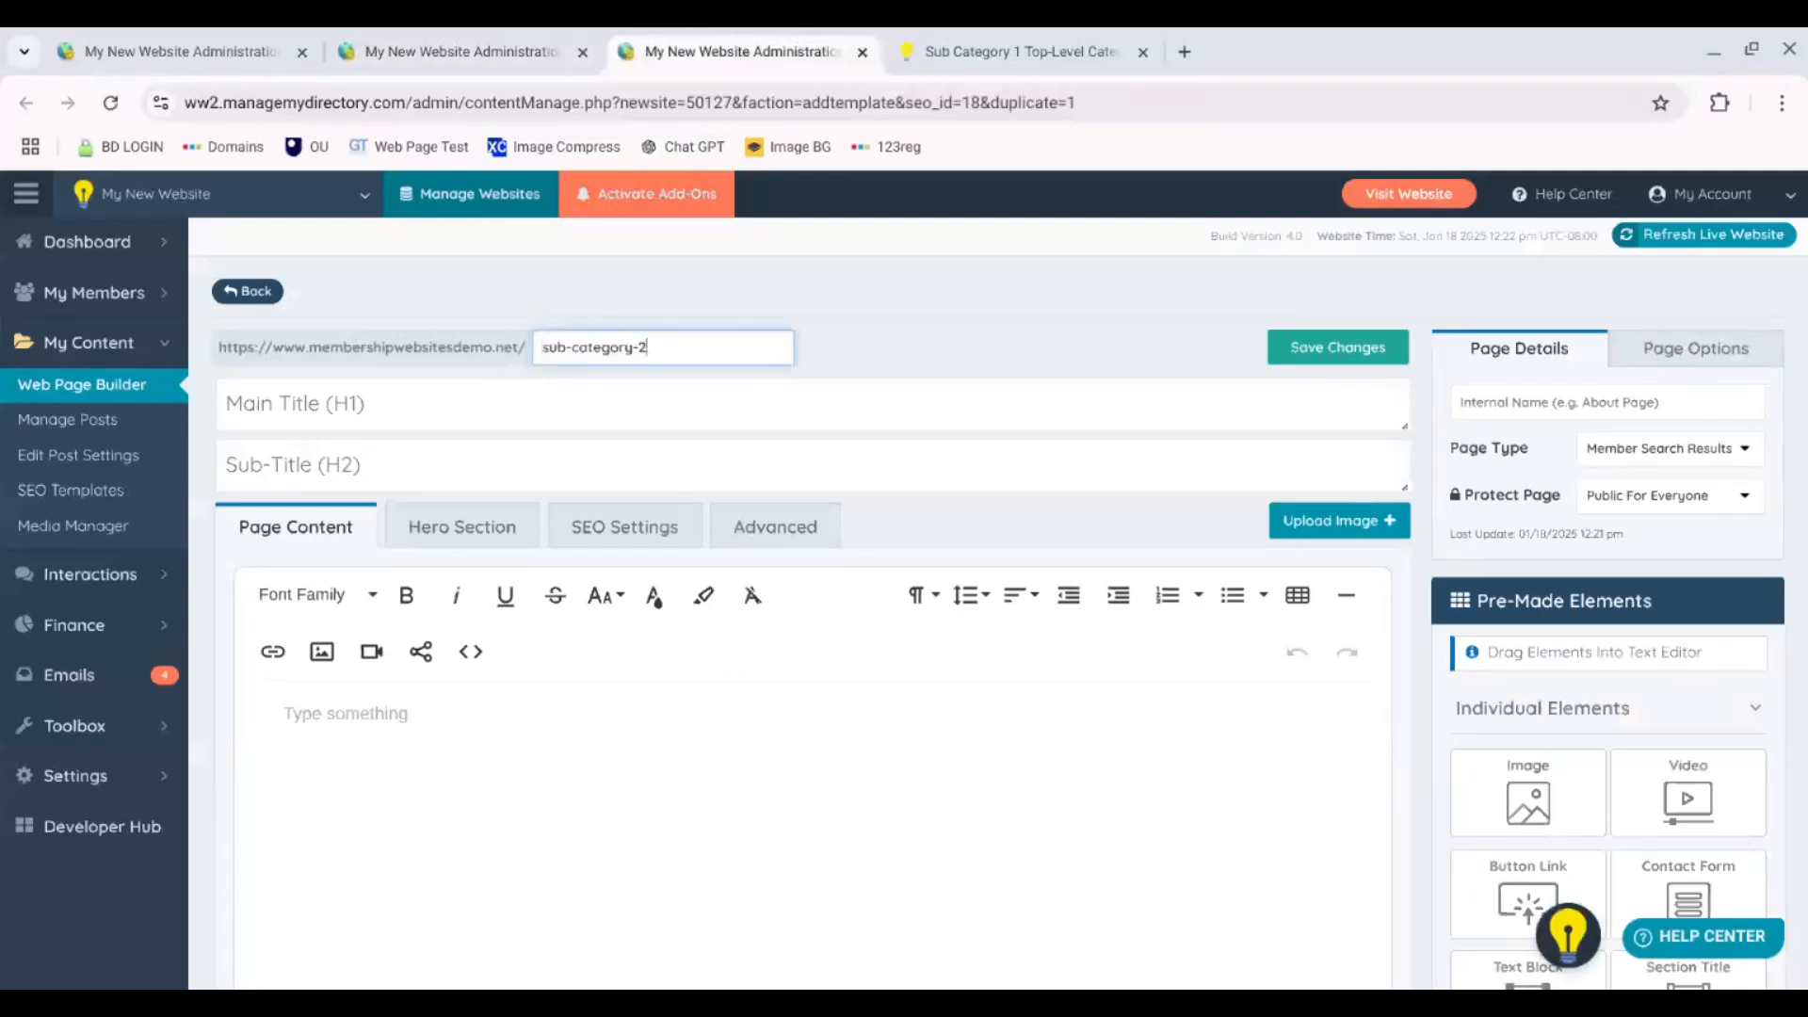
pyautogui.click(1318, 346)
# - Make a second duplicate of the sub-category-1 page from the web page list
pyautogui.click(517, 43)
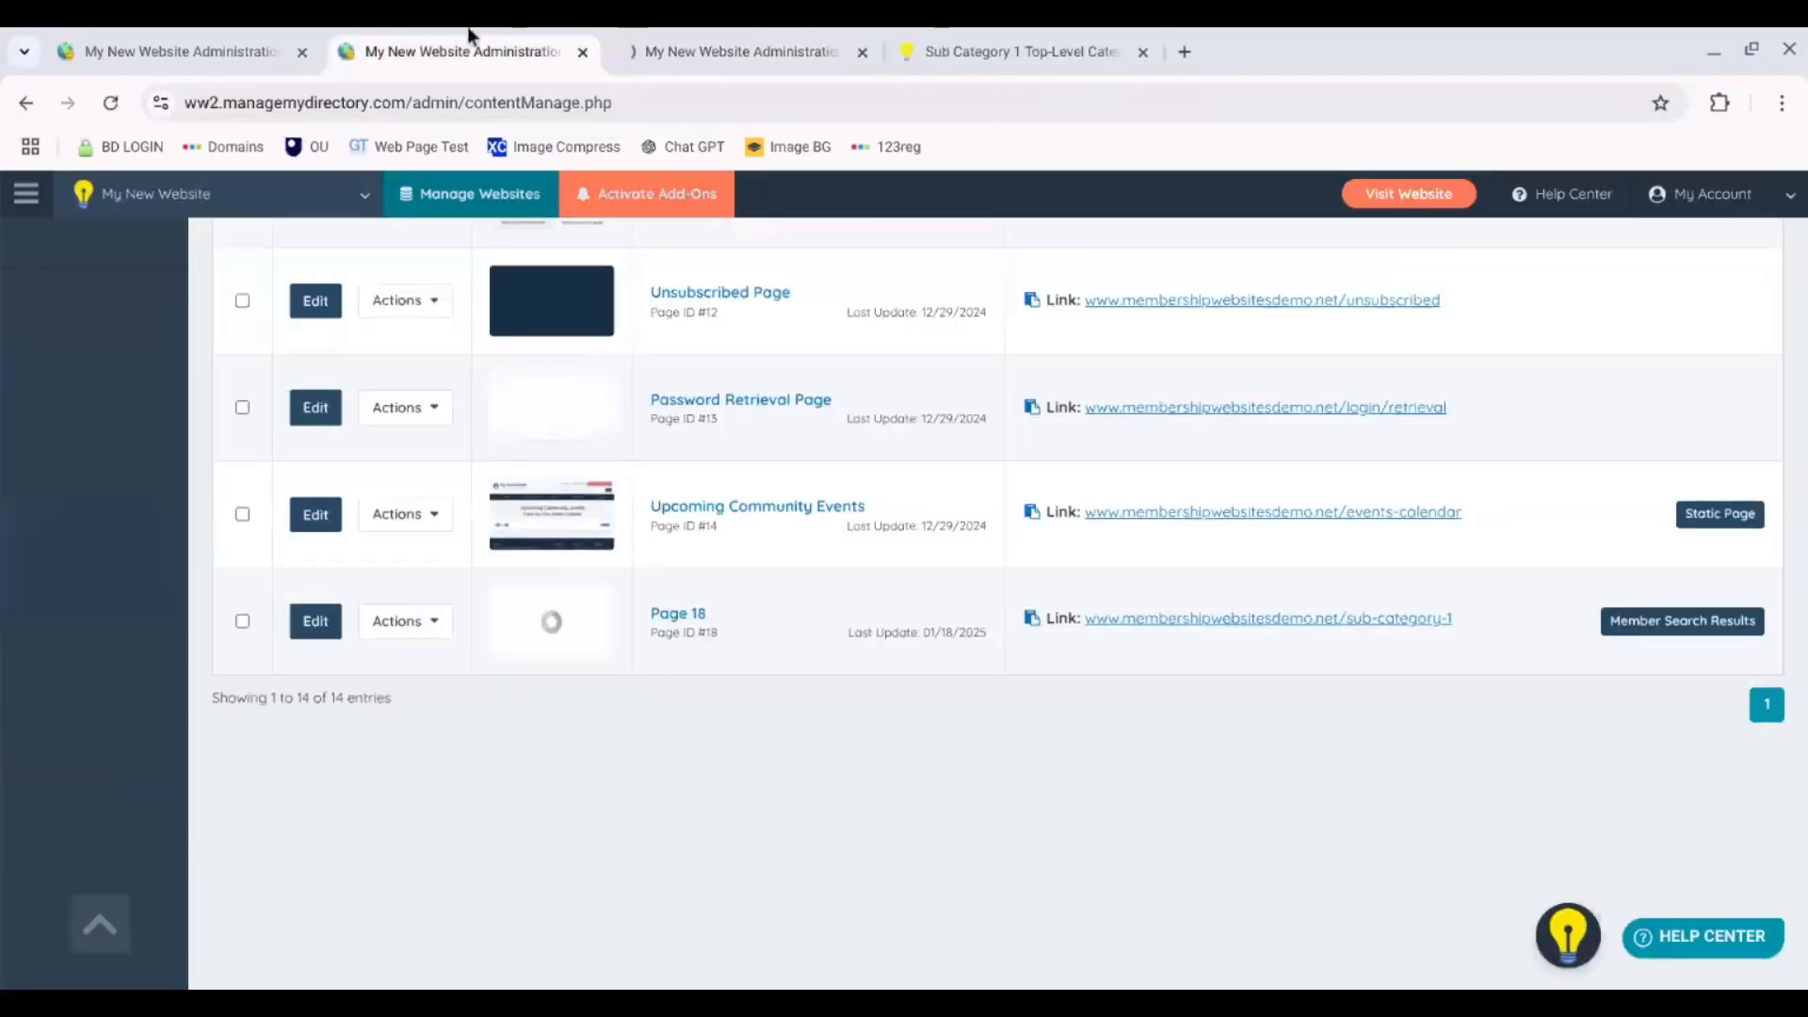
pyautogui.click(400, 621)
pyautogui.click(428, 689)
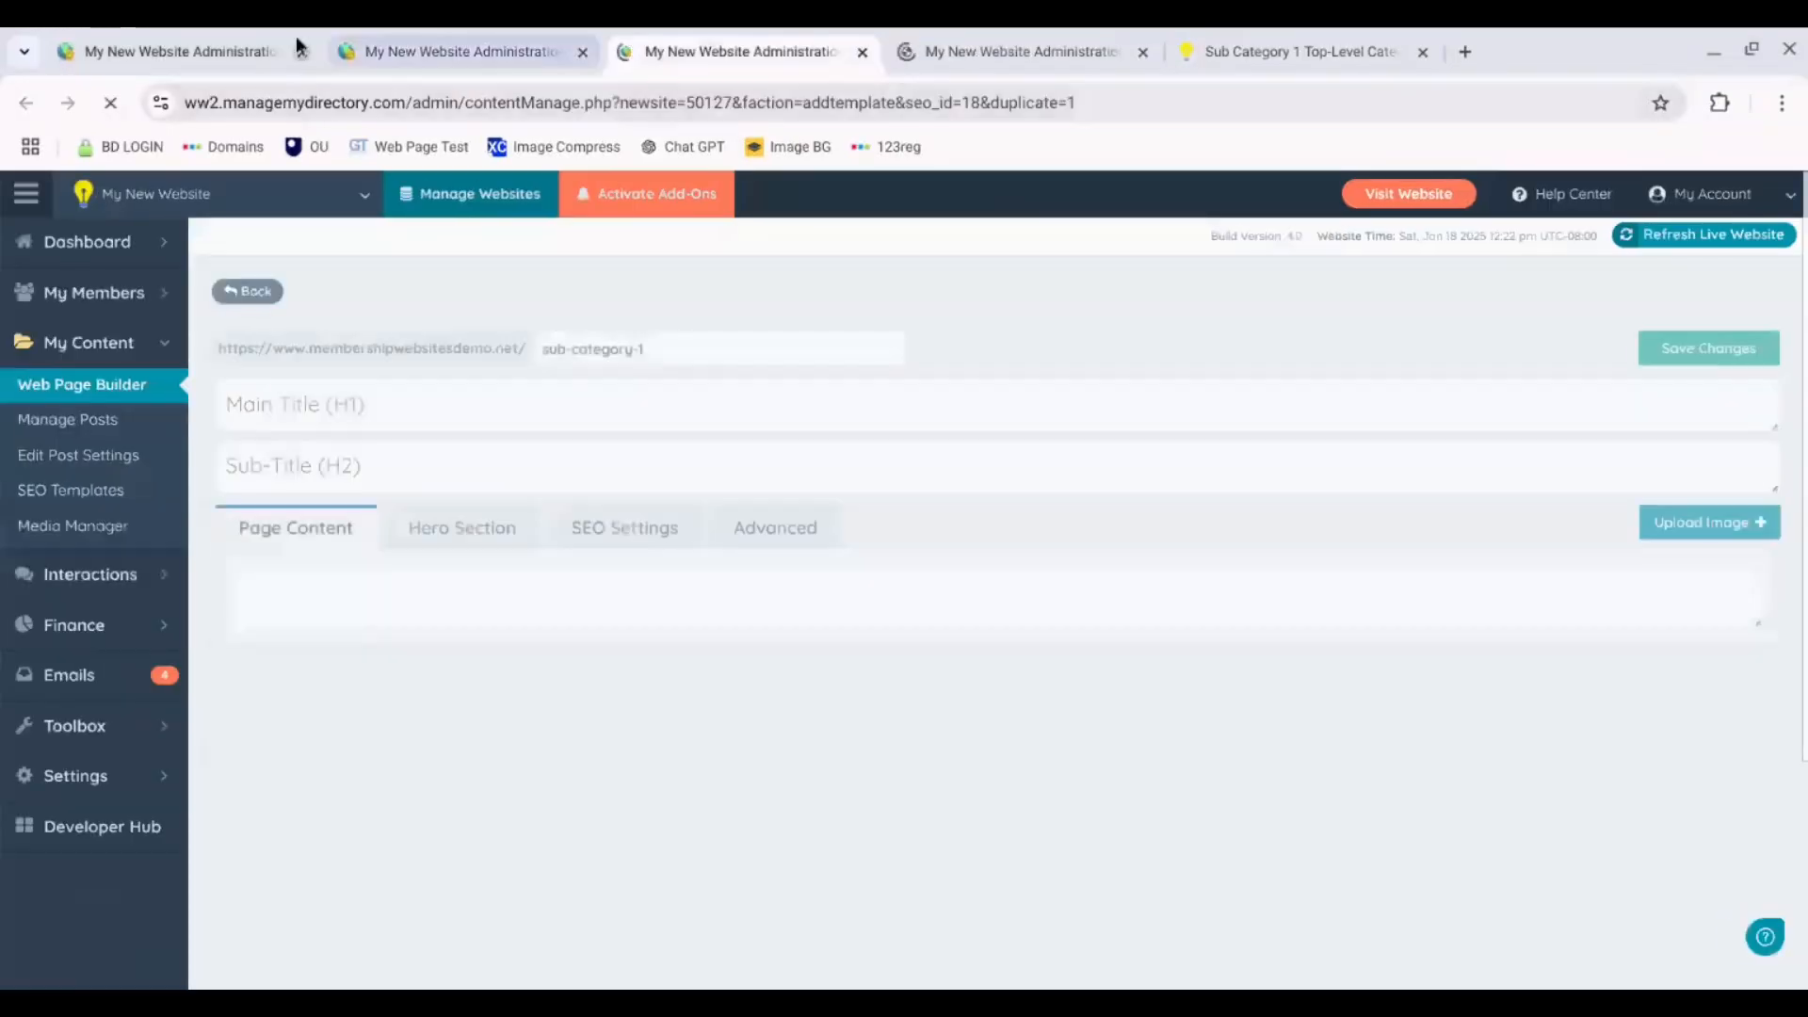
# - Copy the link URL sub-category-3 from Sub Category 3 in the member categories and return to the page editor tabs
pyautogui.click(249, 46)
pyautogui.scroll(-3, 1803, 478)
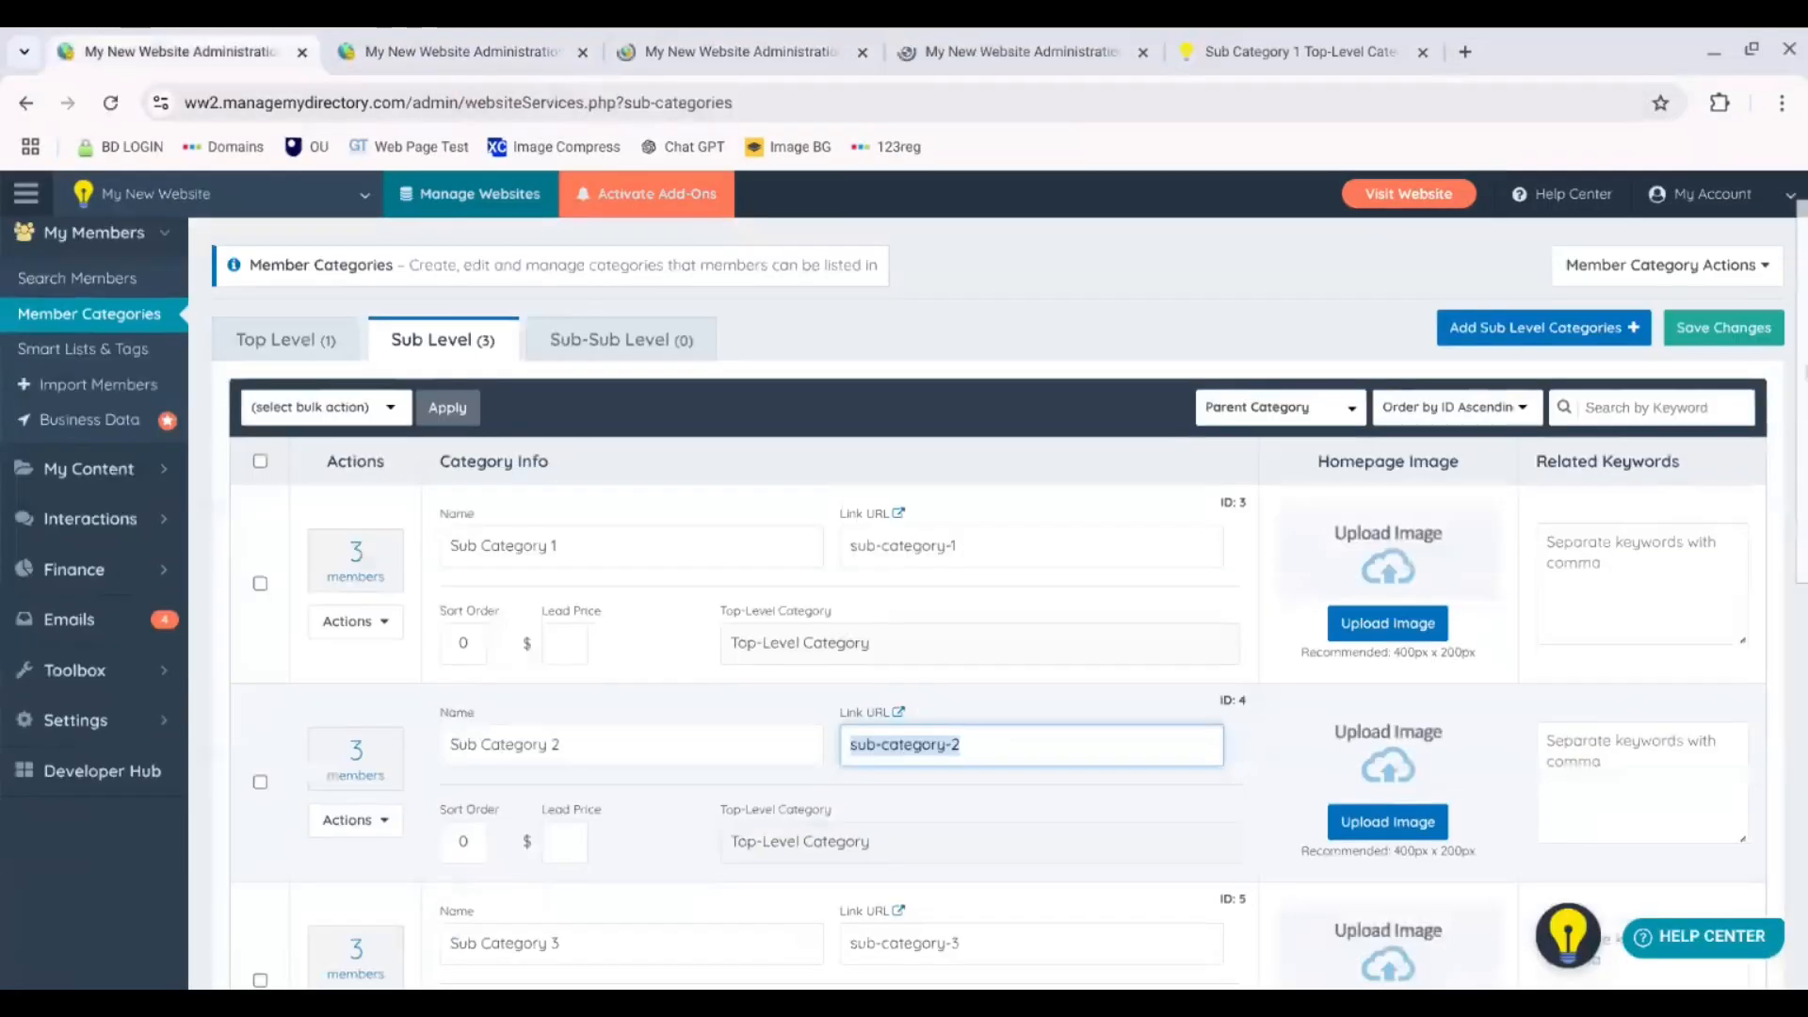
pyautogui.moveTo(980, 666); pyautogui.dragTo(838, 670)
pyautogui.hotkey('ctrl', 'c')
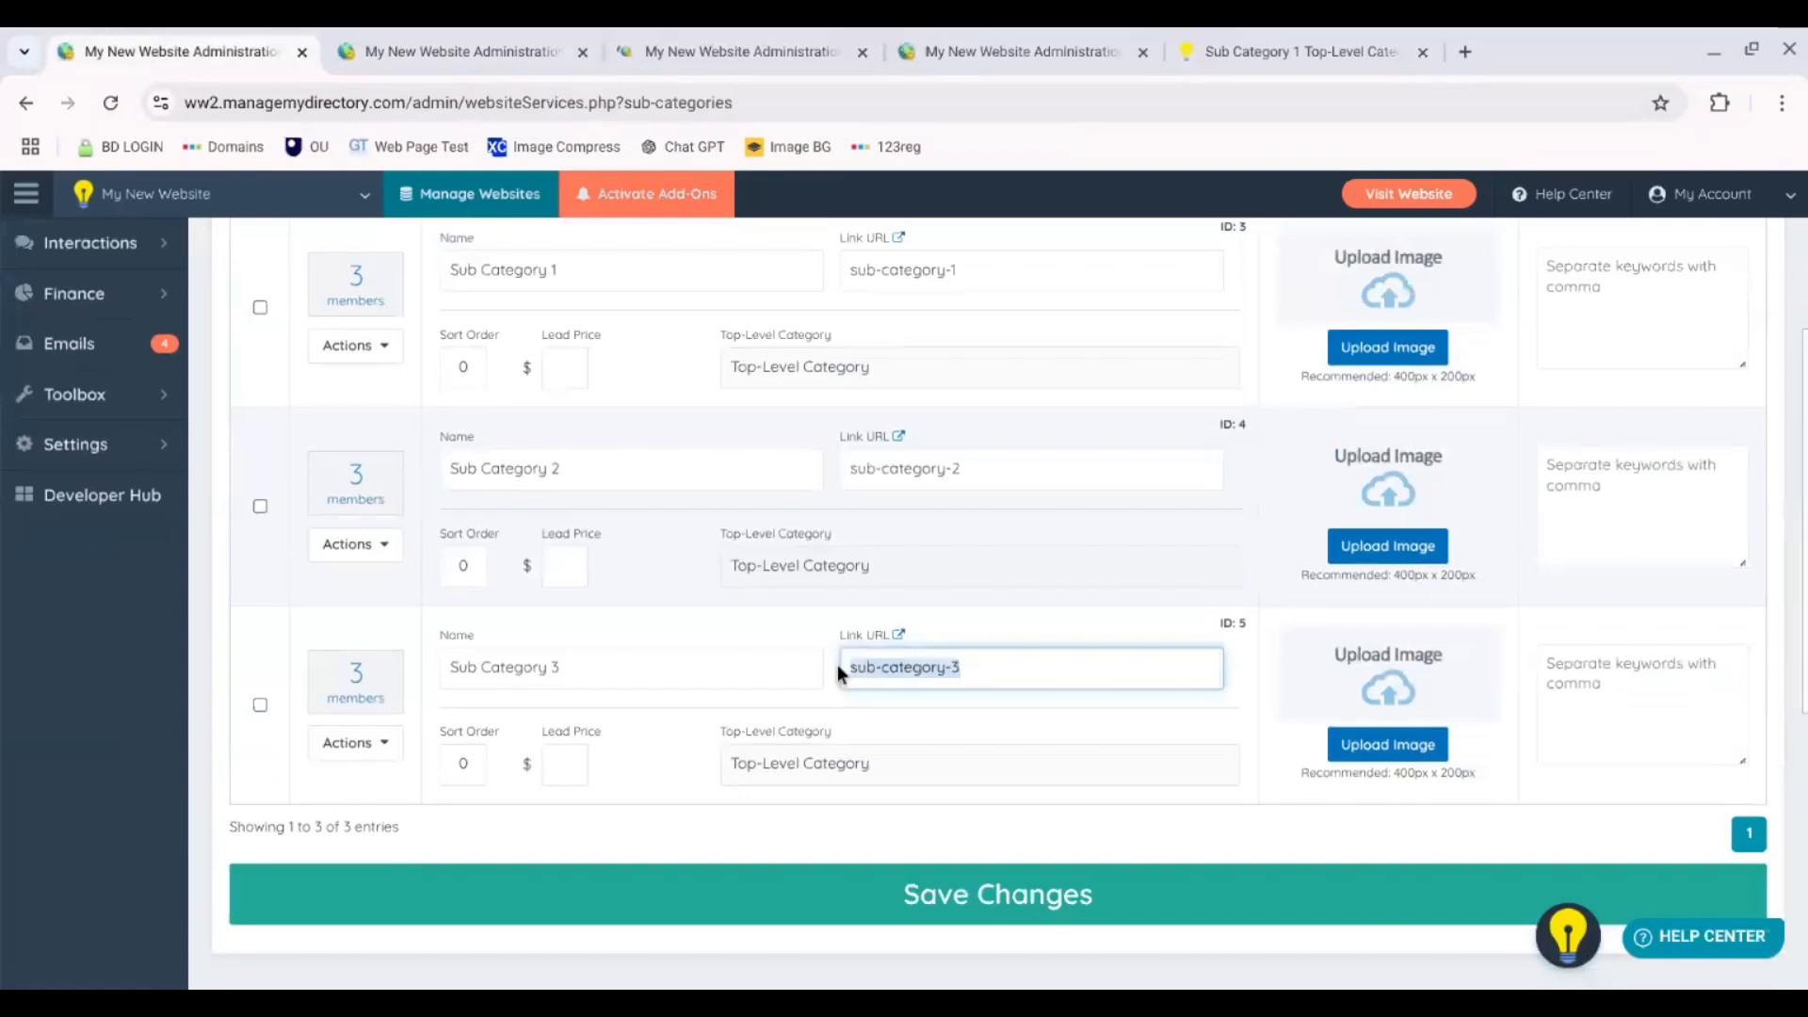
pyautogui.click(941, 43)
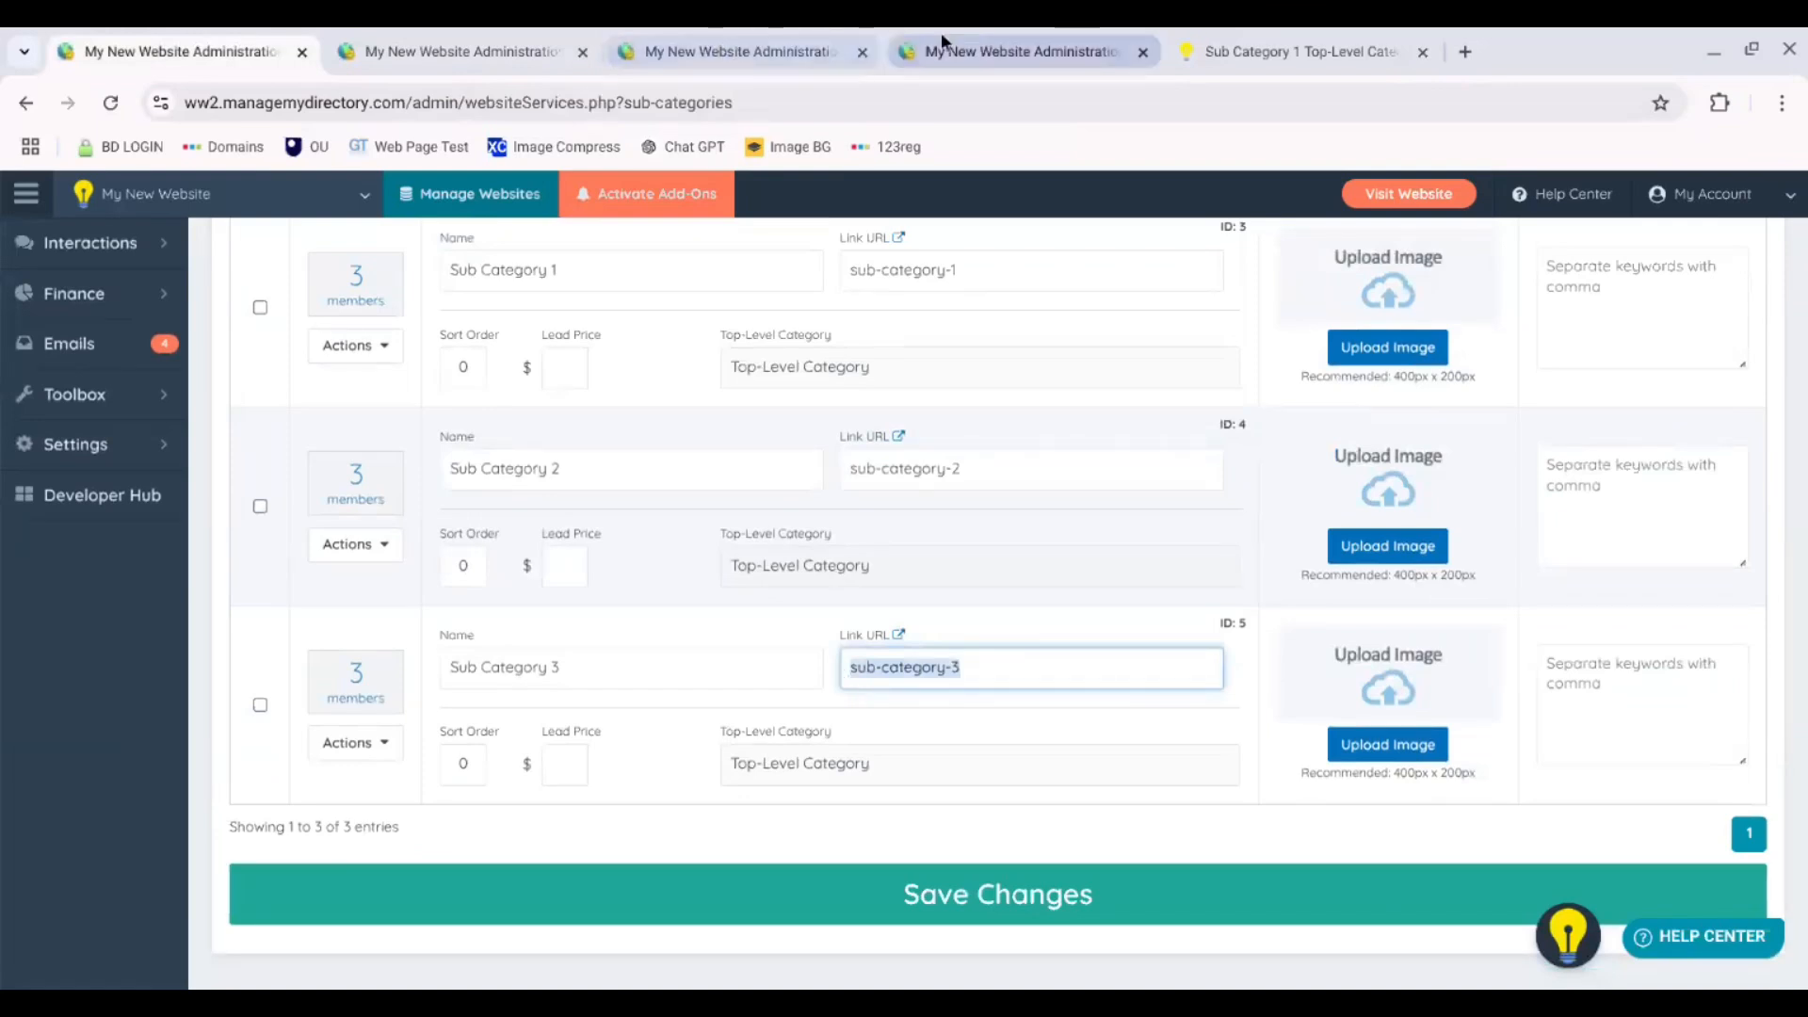
# - Replace the duplicated page's URL with sub-category-3 and save the page
pyautogui.moveTo(645, 356); pyautogui.dragTo(534, 354)
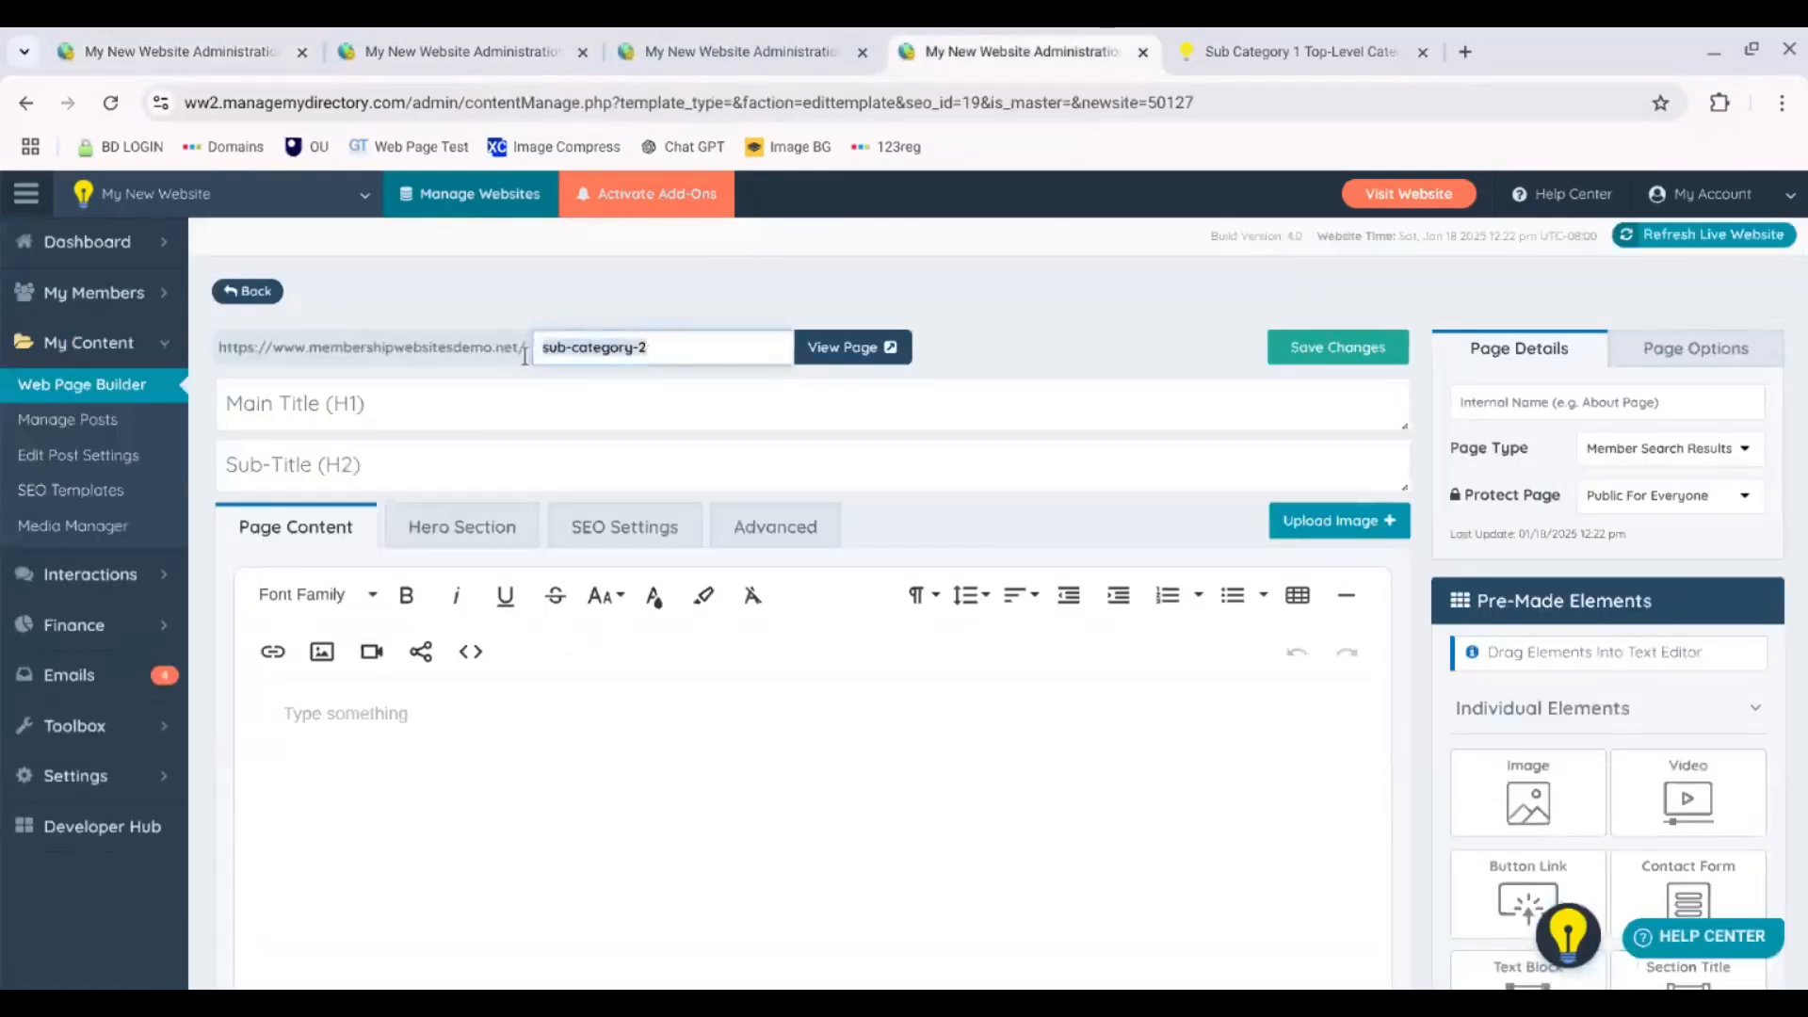
pyautogui.press('BackSpace')
pyautogui.hotkey('ctrl', 'v')
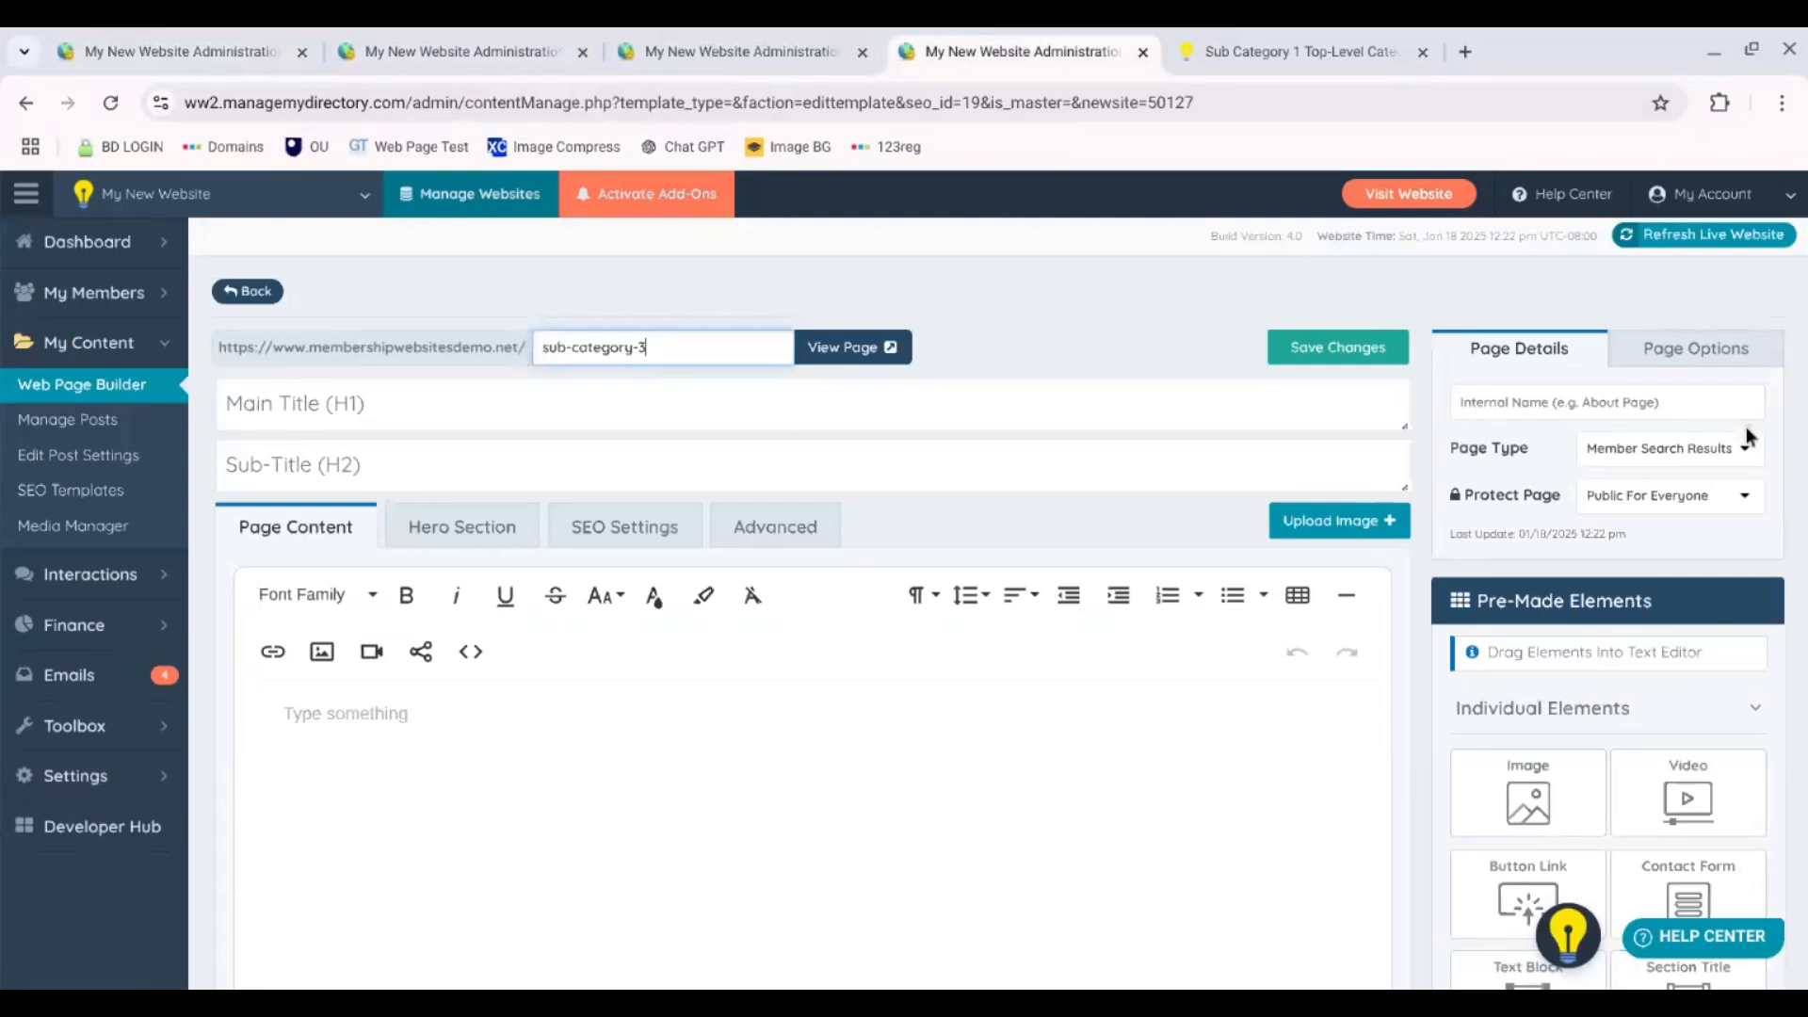
pyautogui.click(1335, 349)
# - Reload the web page list and clone the sub-category-3 page
pyautogui.click(452, 51)
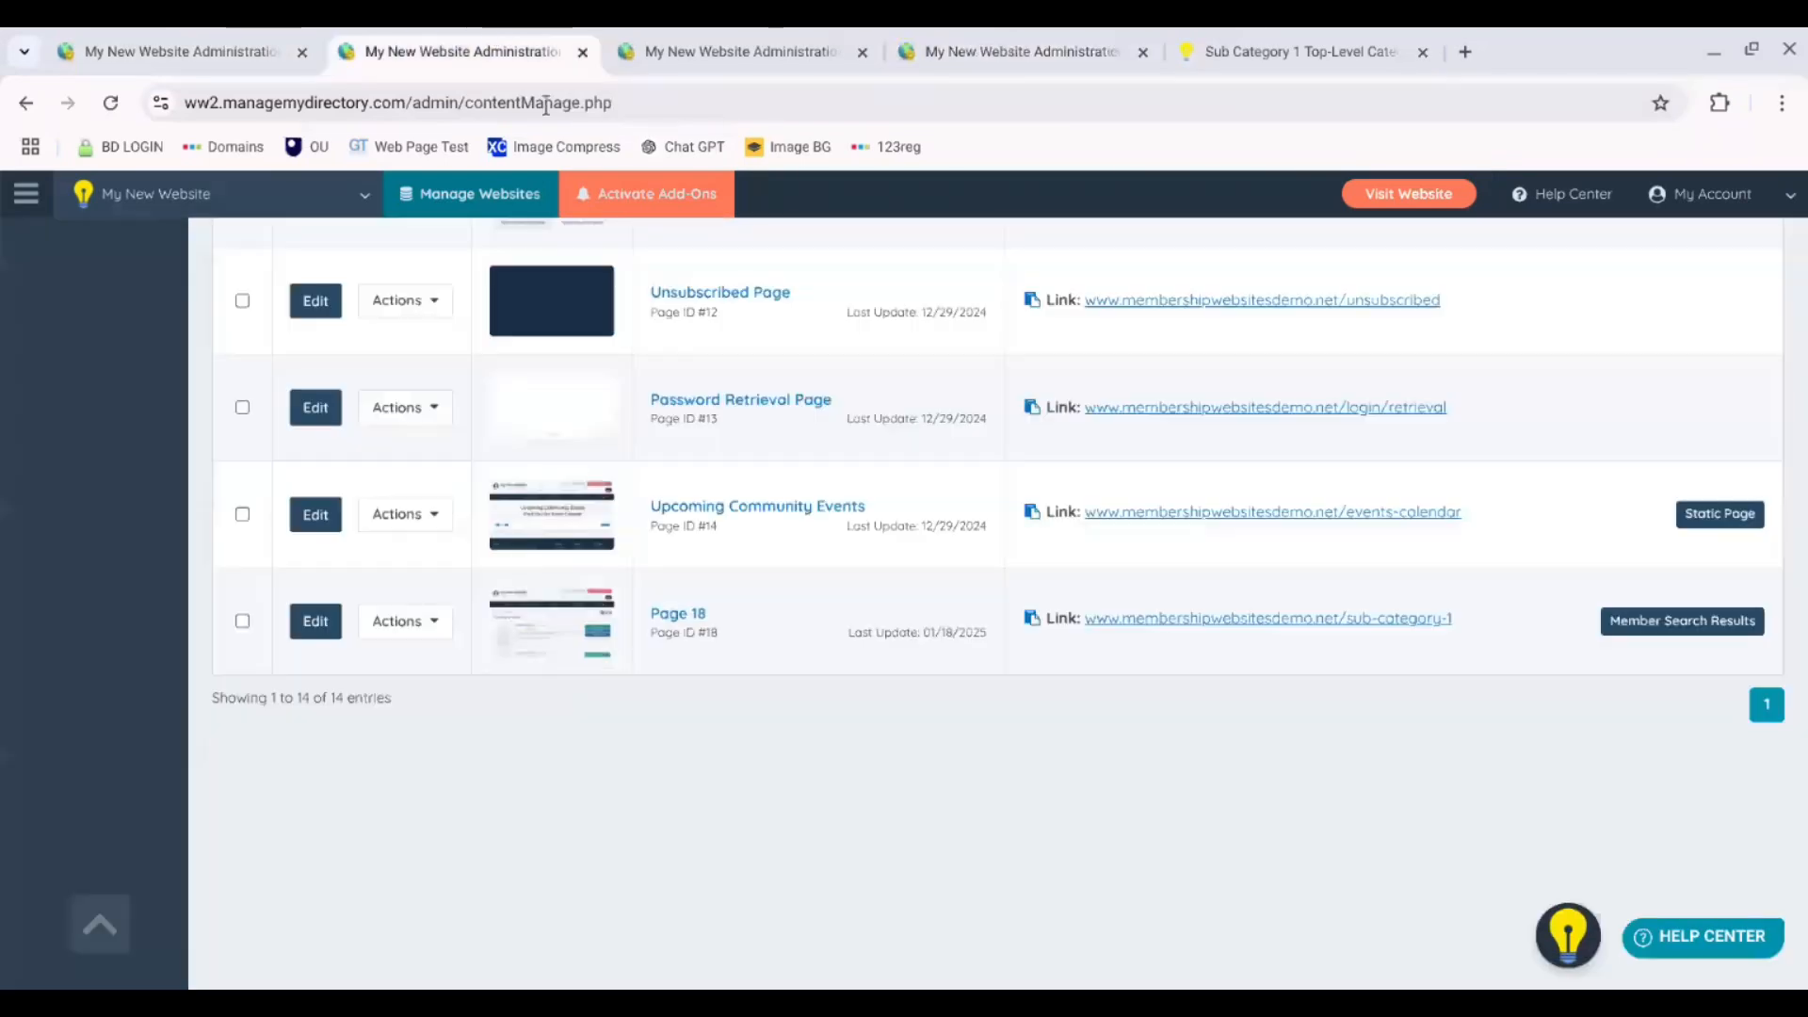
pyautogui.click(111, 103)
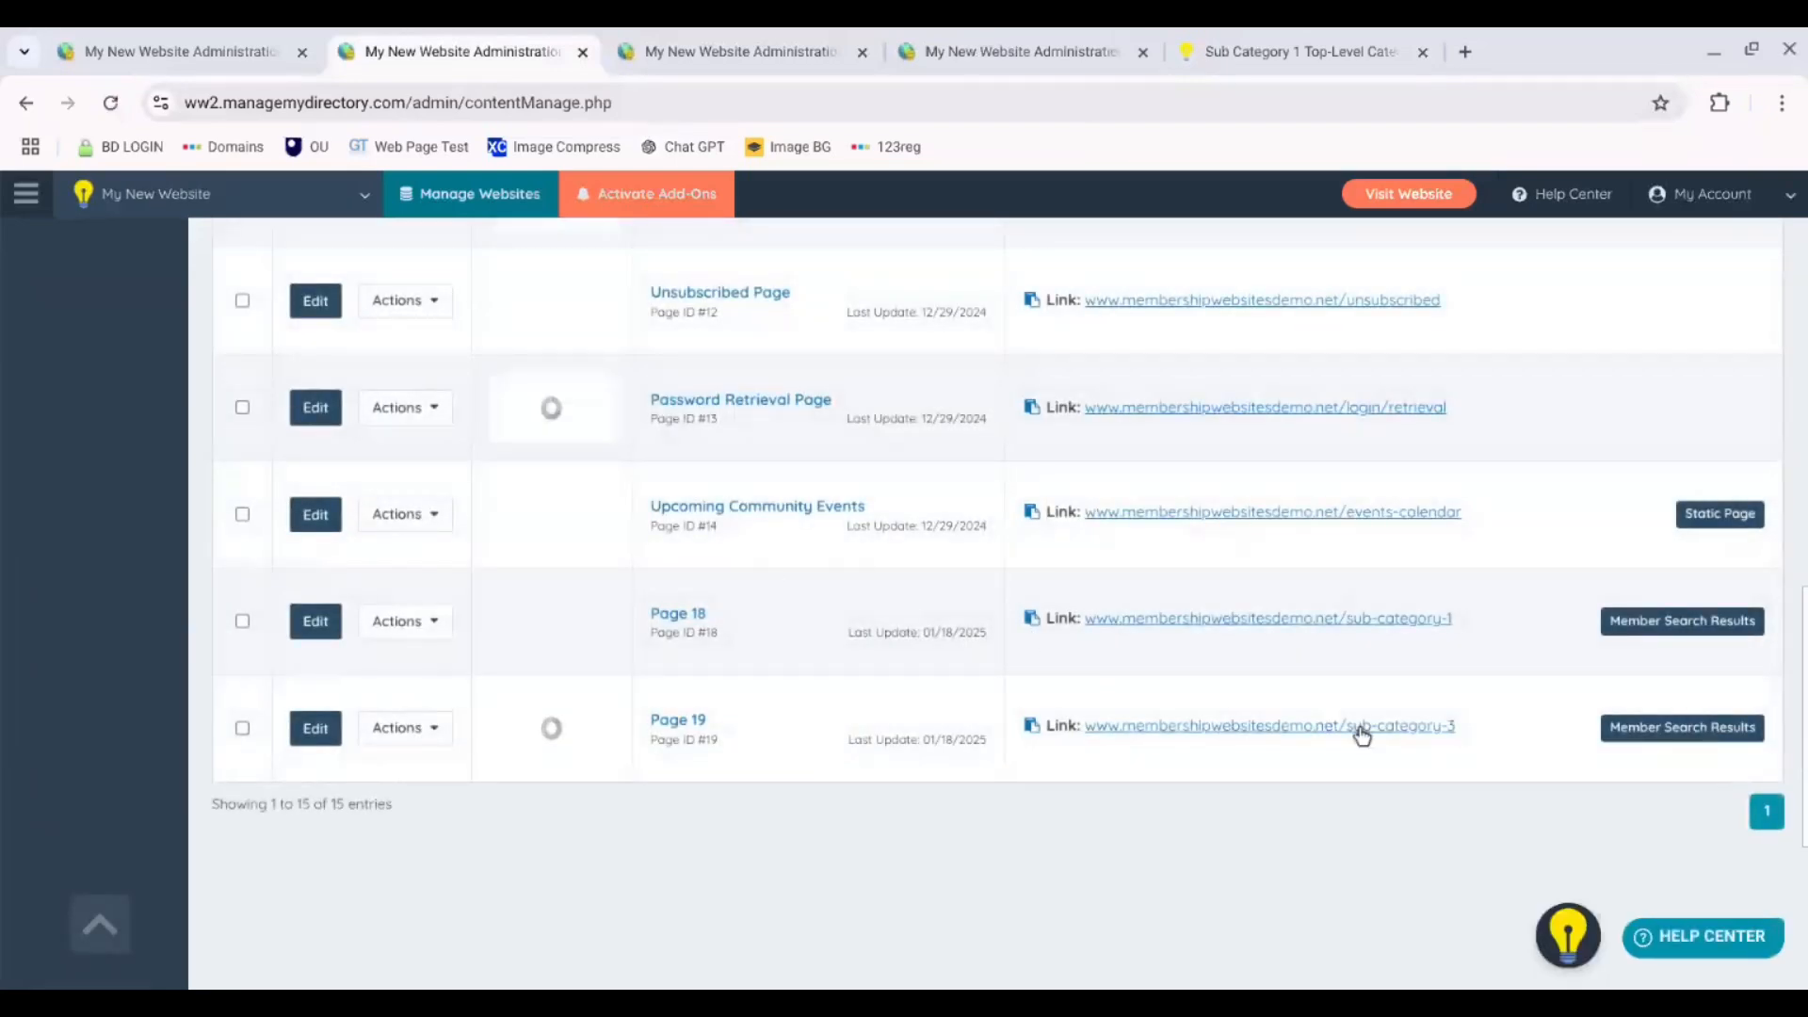
pyautogui.click(378, 733)
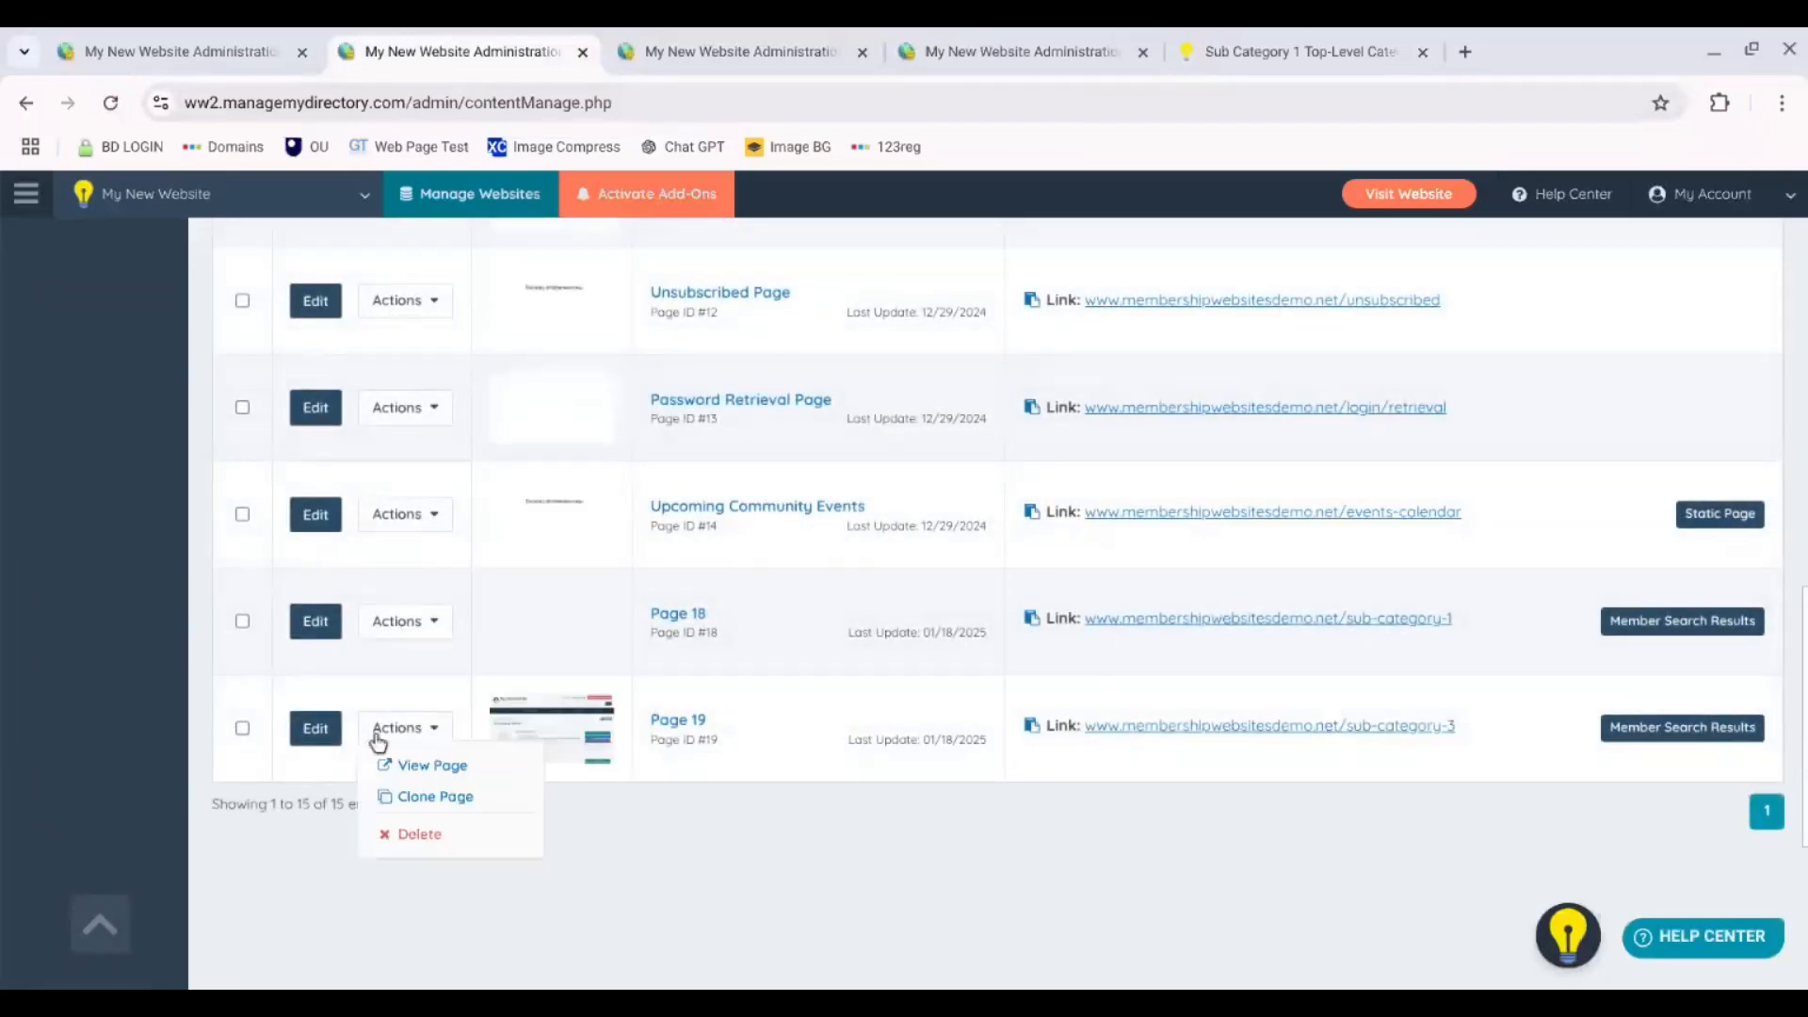
pyautogui.click(433, 794)
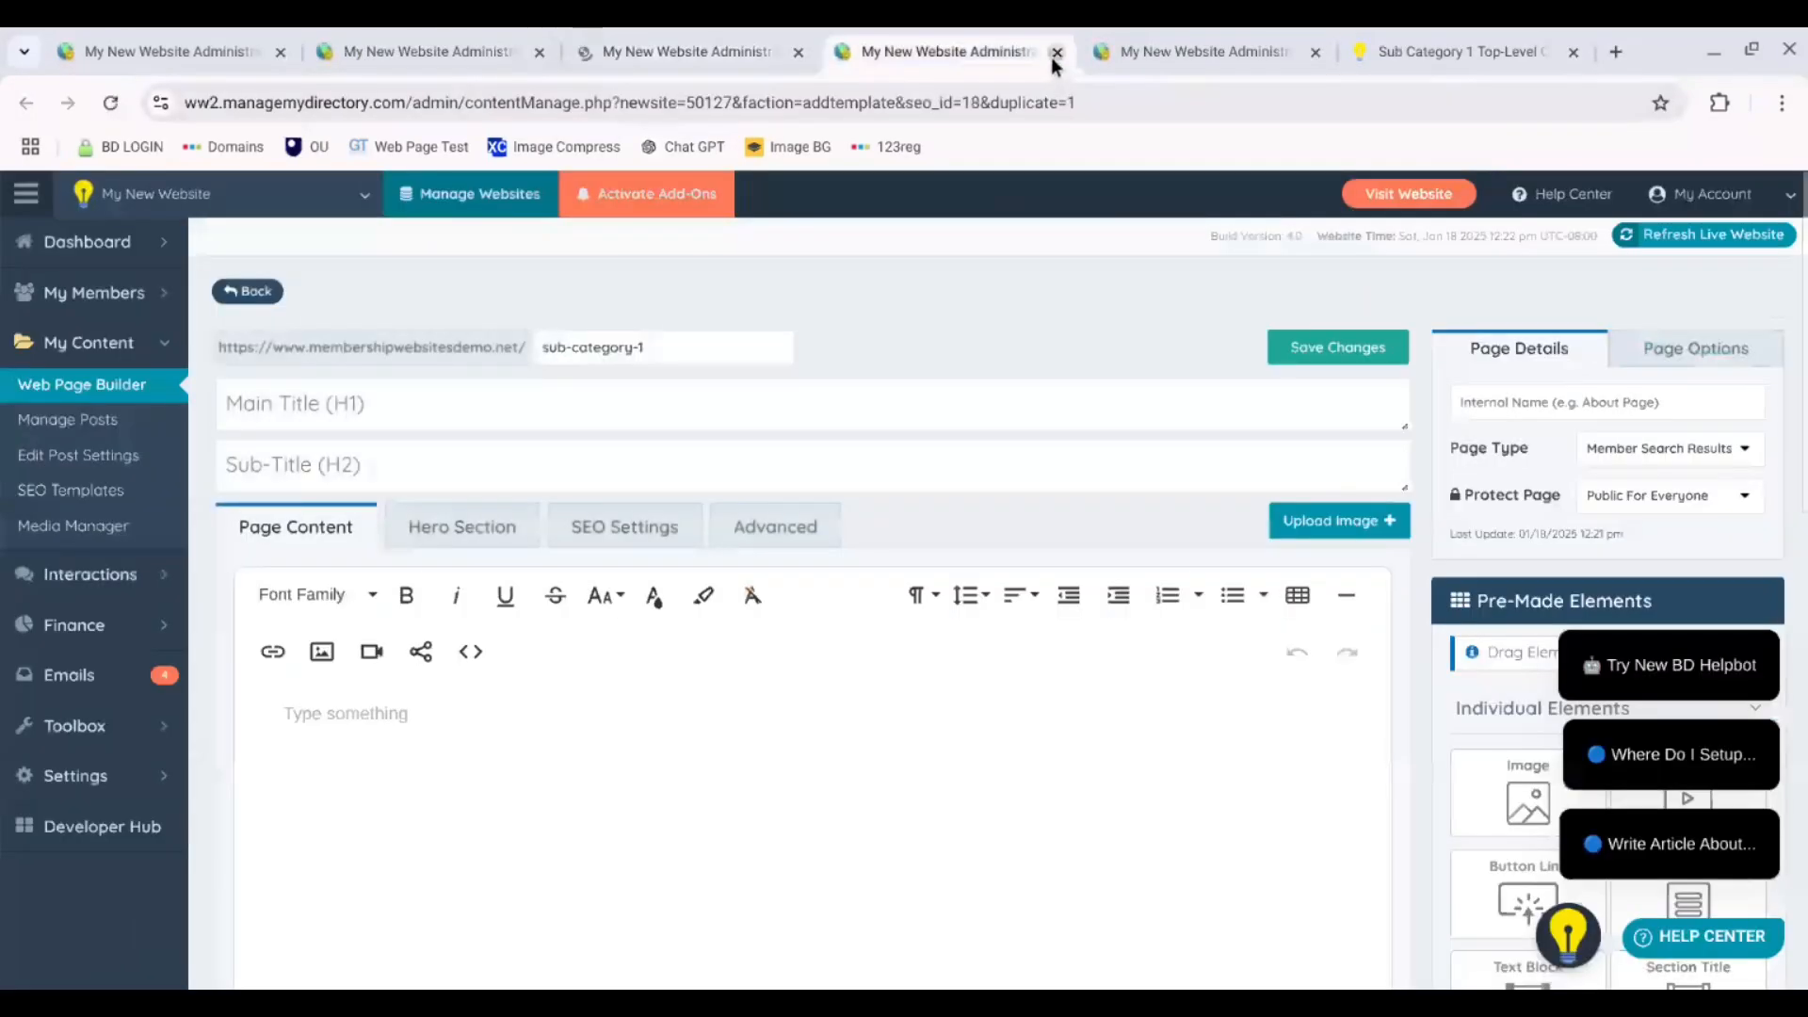
# - Close the two leftover page editor tabs, then set the new clone's URL to sub-category-2 and save it
pyautogui.click(1055, 55)
pyautogui.click(1055, 54)
pyautogui.click(733, 58)
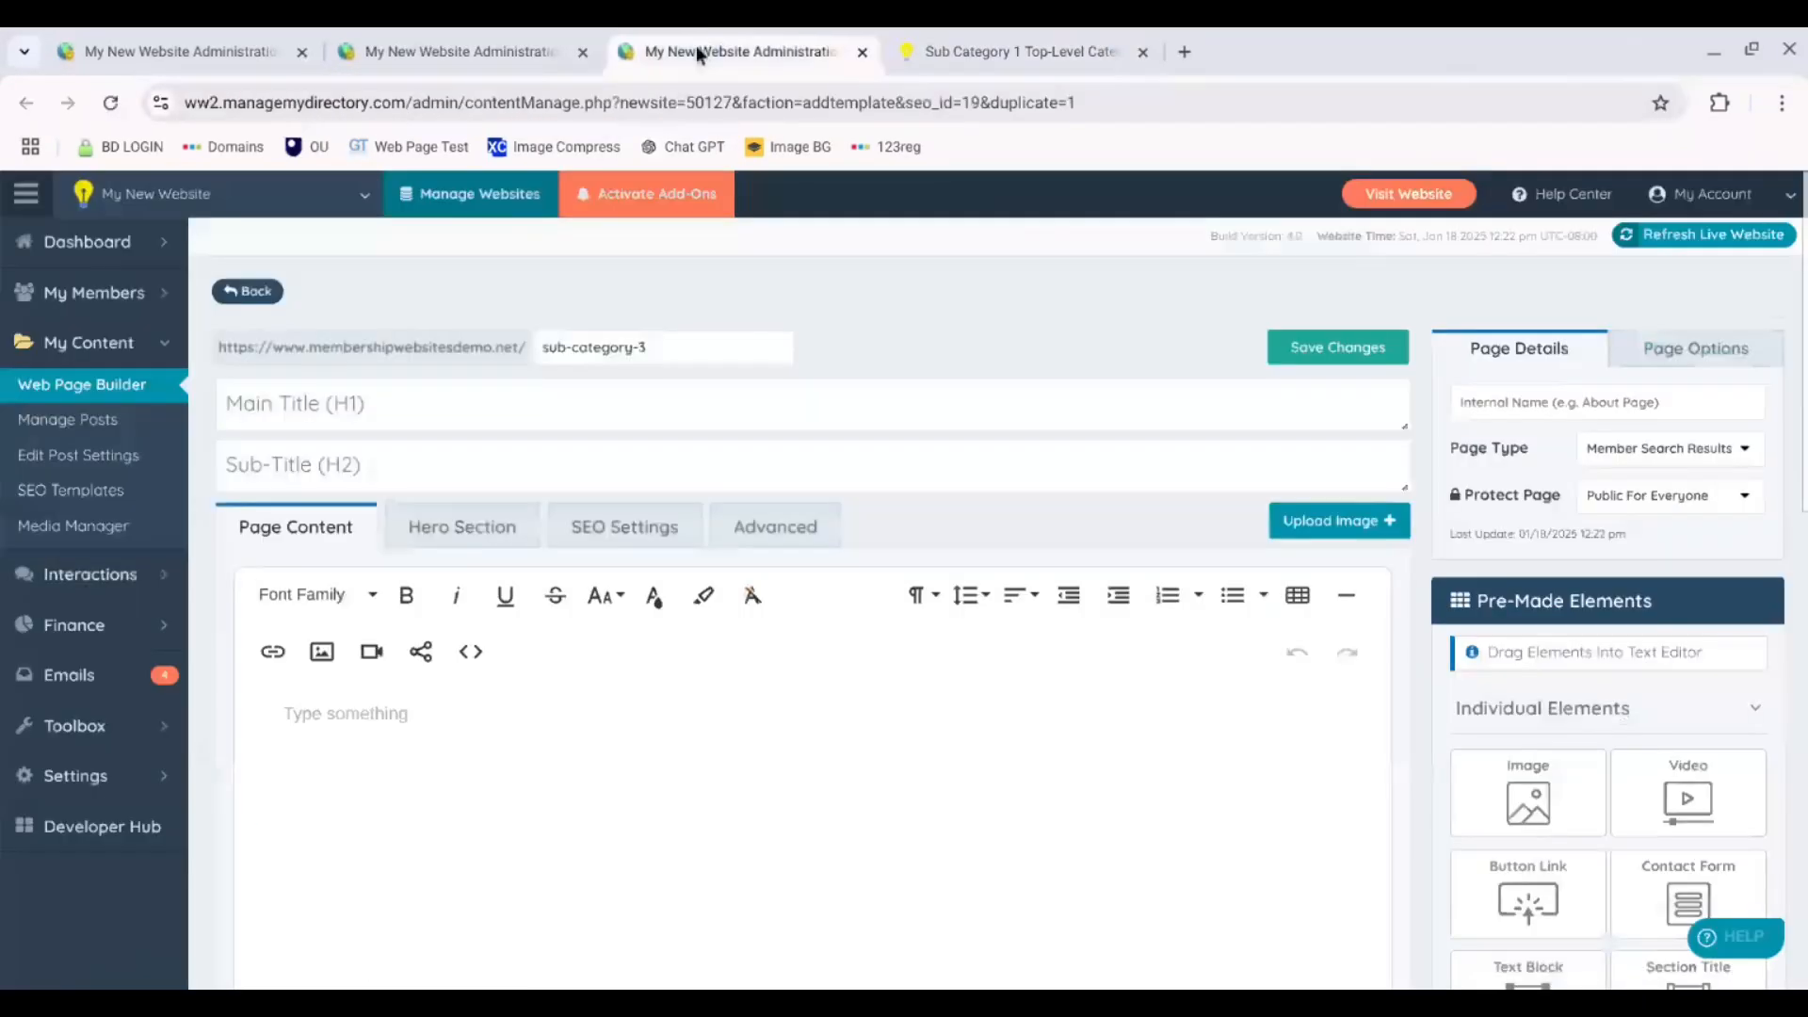
pyautogui.click(694, 349)
pyautogui.press('BackSpace')
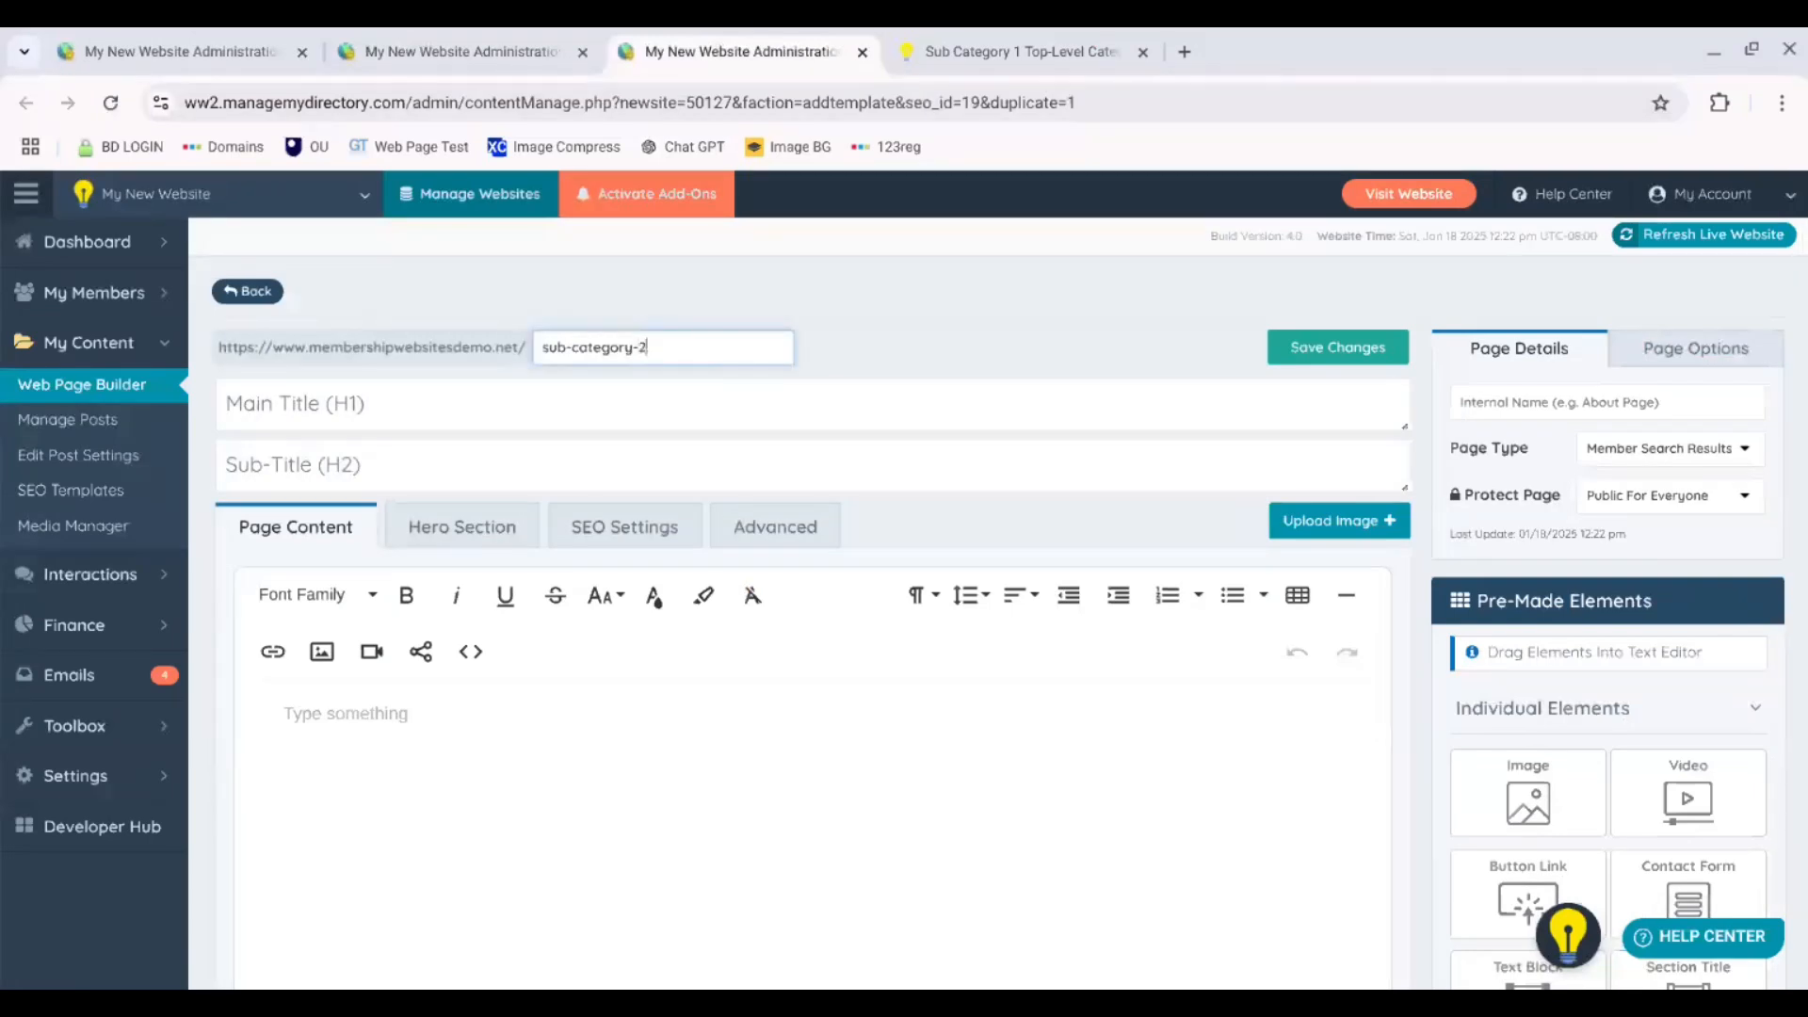
pyautogui.click(1344, 350)
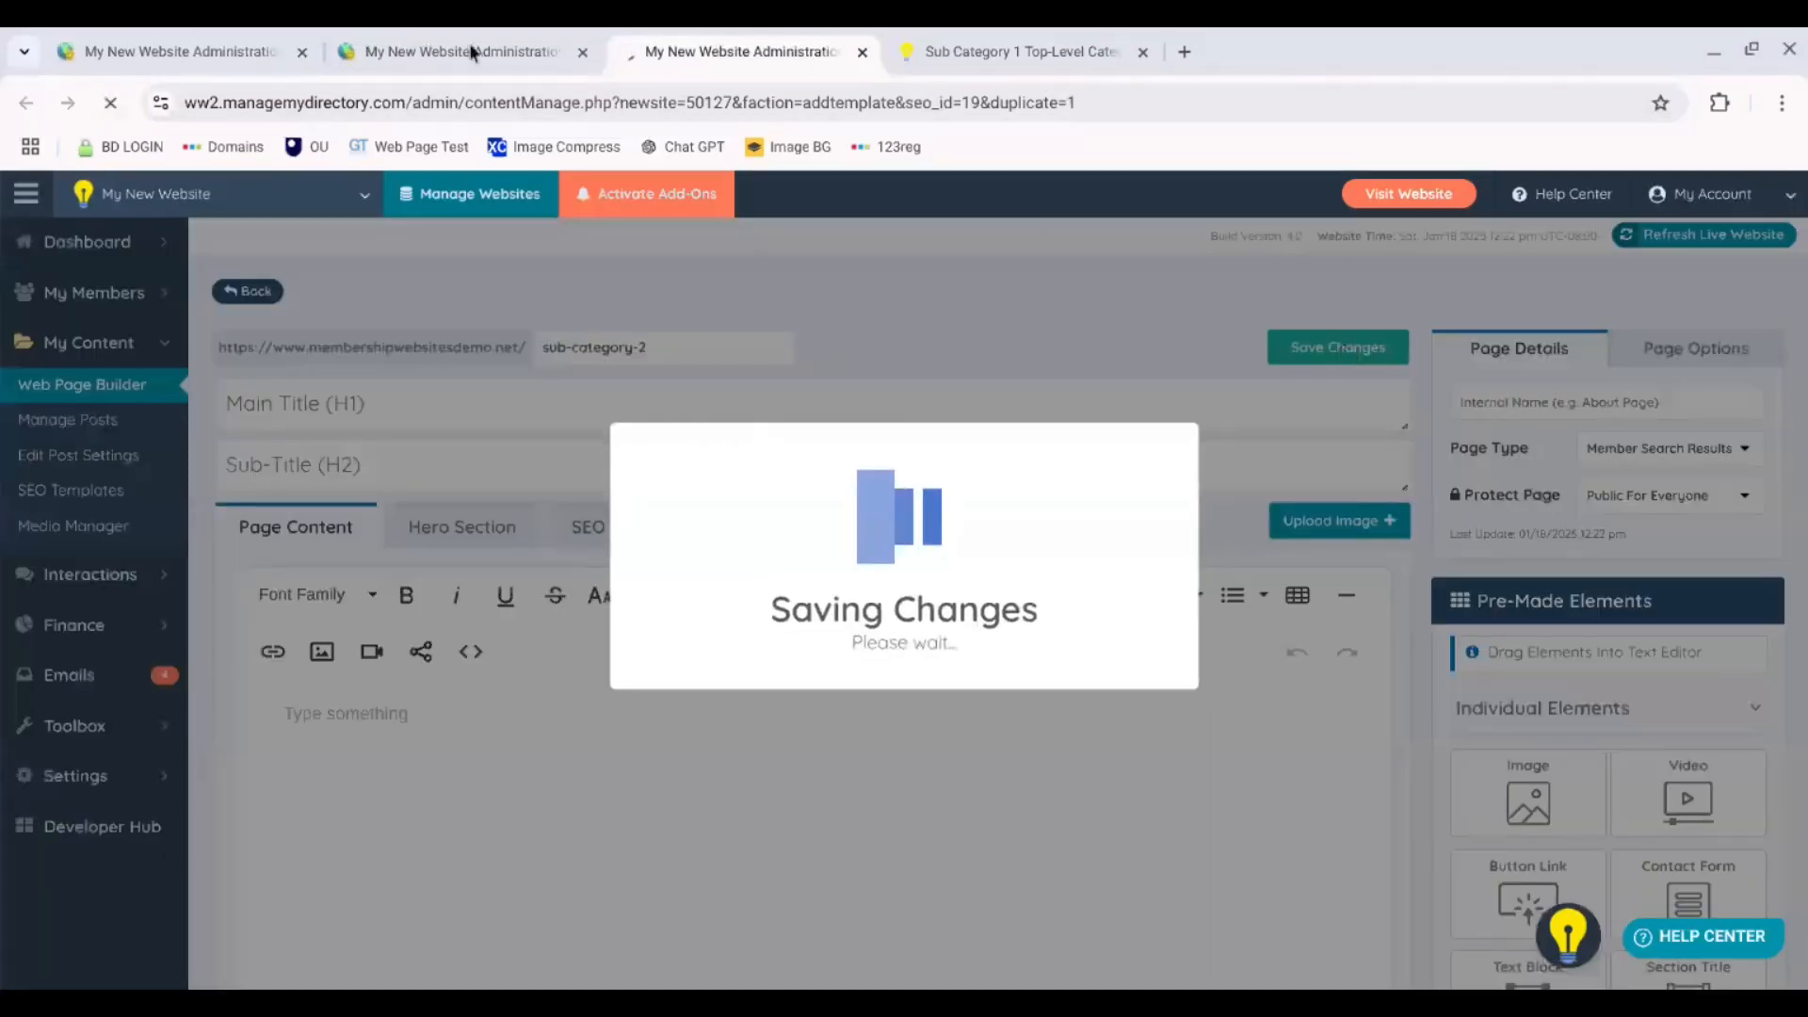
# - Reload the web page list and check the link URLs of the sub-category pages
pyautogui.click(421, 40)
pyautogui.click(110, 102)
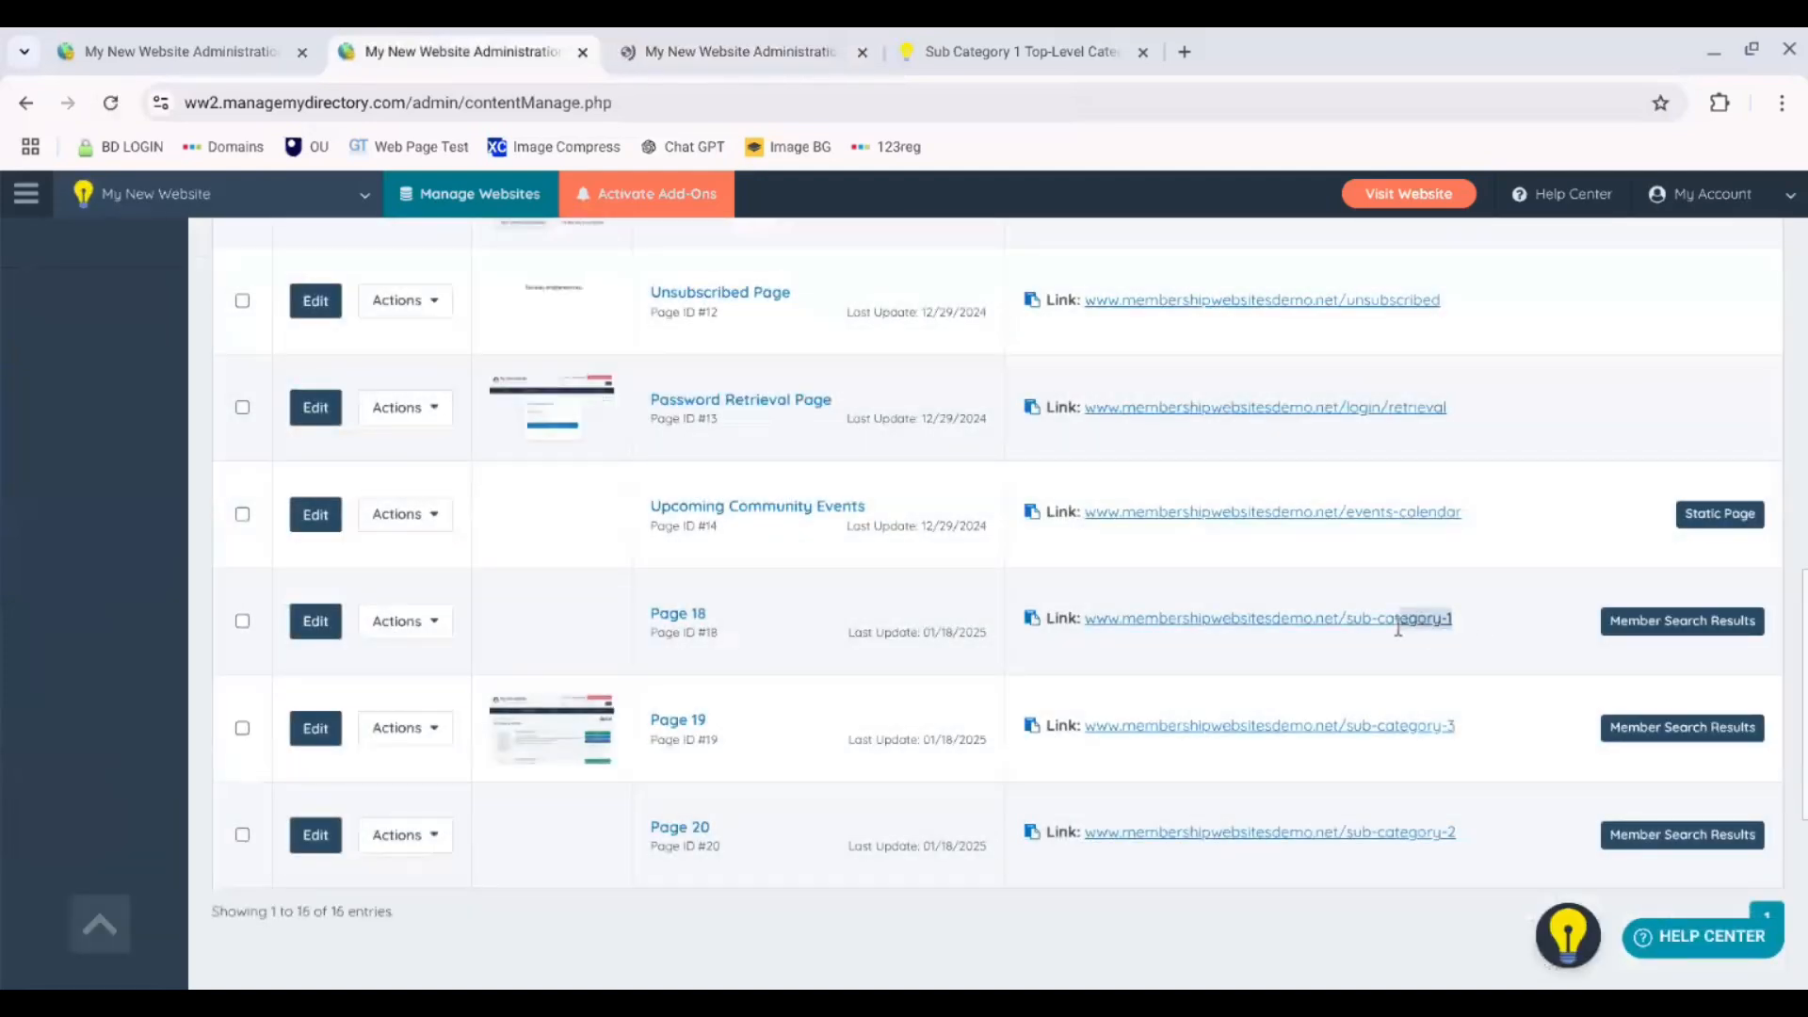
pyautogui.moveTo(1464, 725); pyautogui.dragTo(1362, 730)
pyautogui.moveTo(1480, 830); pyautogui.dragTo(1346, 833)
pyautogui.scroll(8, 1346, 834)
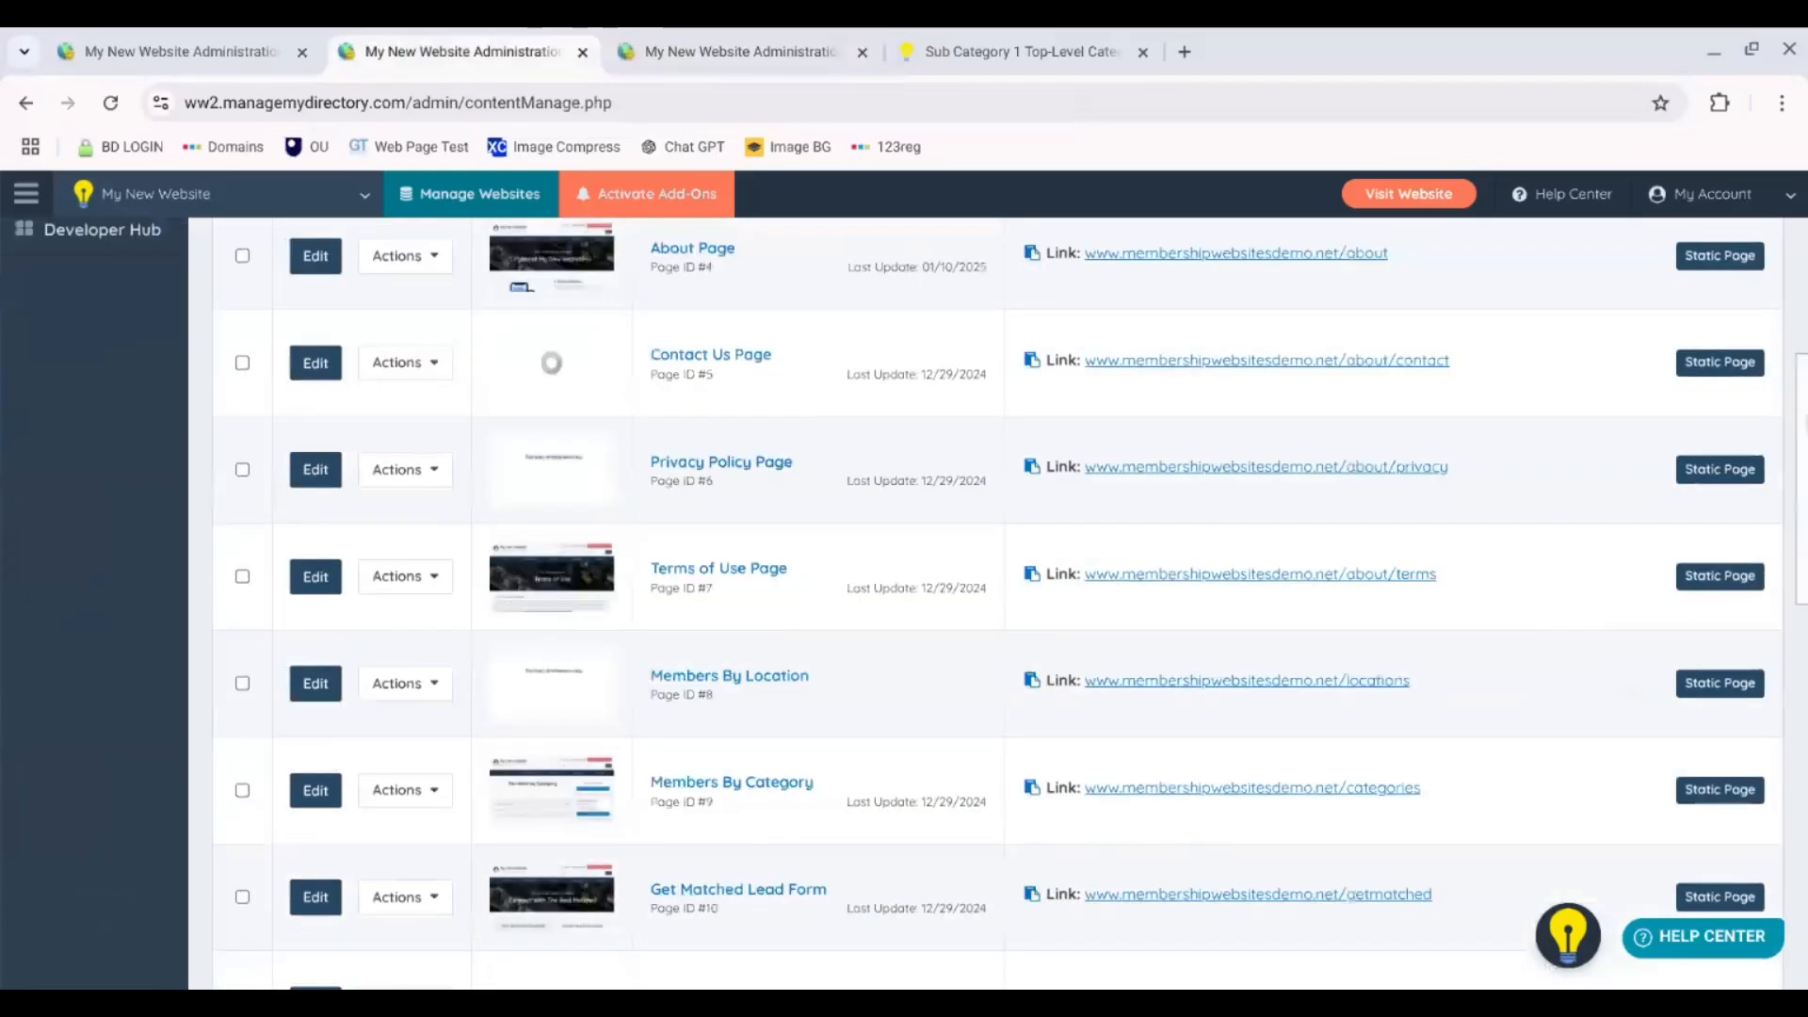
pyautogui.scroll(-1, 1347, 833)
pyautogui.scroll(3, 1347, 833)
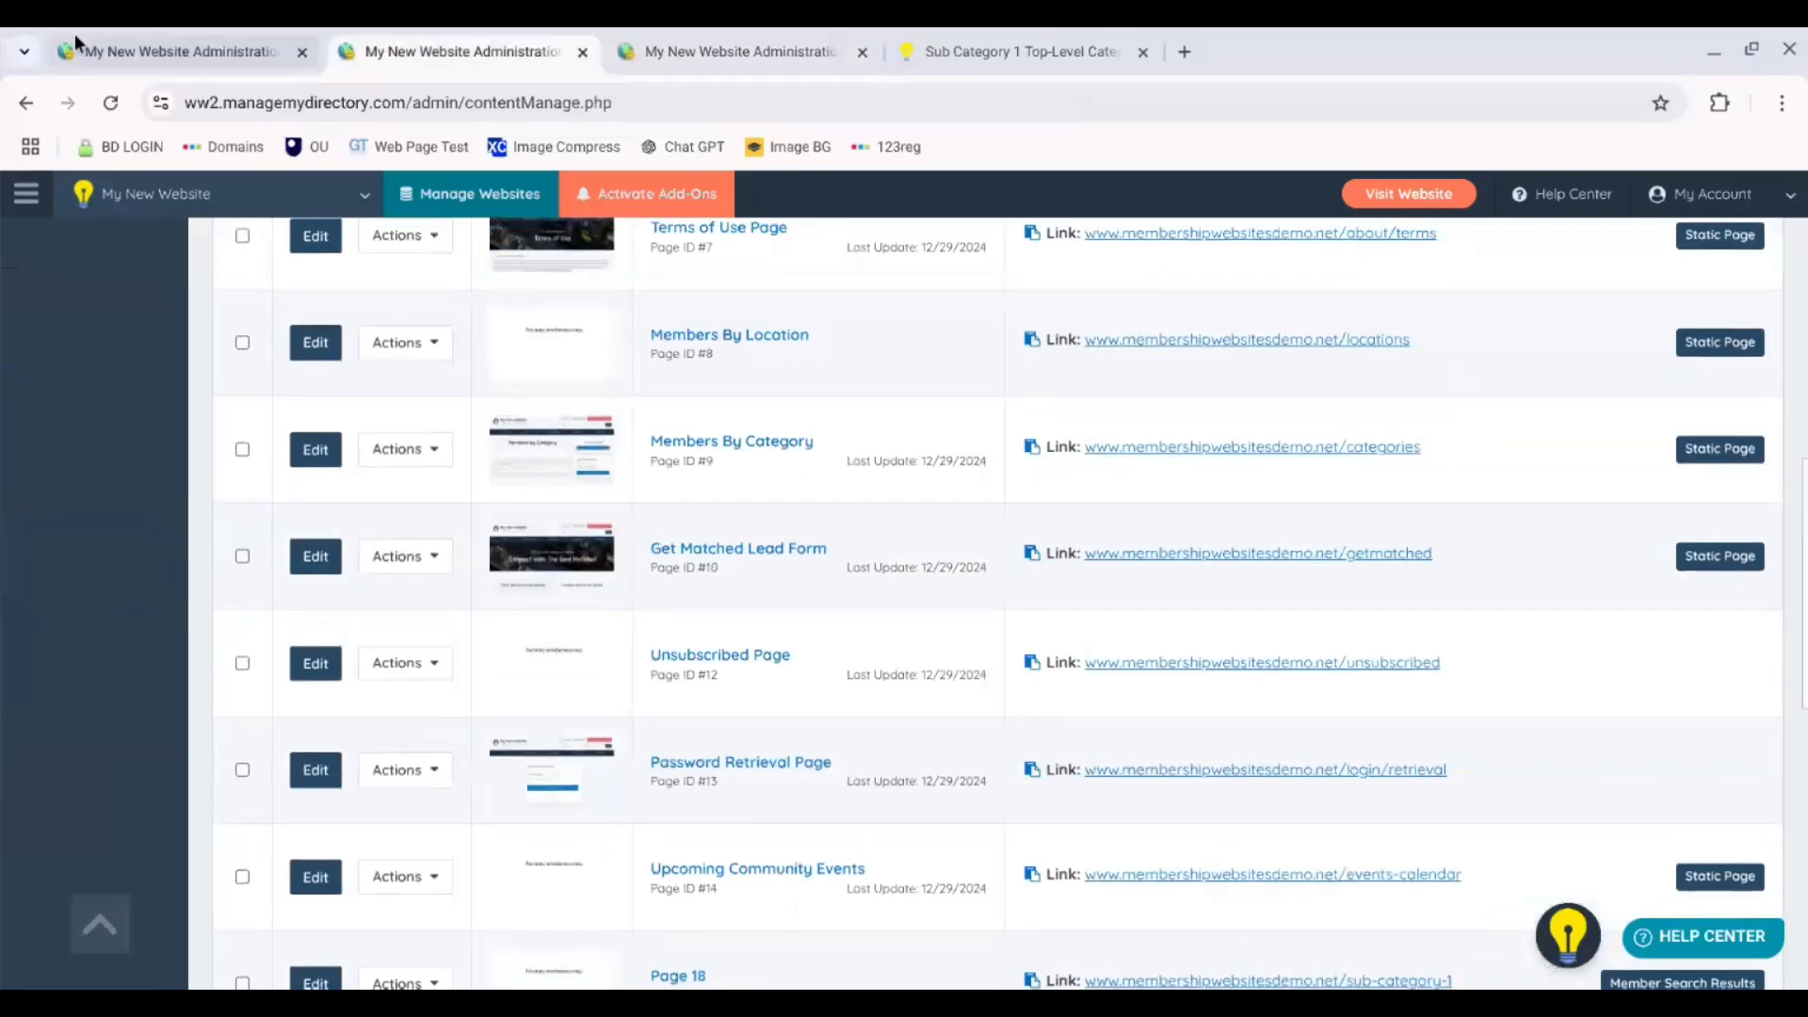
# - Open the Widget Manager to view the custom advert widgets
pyautogui.click(129, 48)
pyautogui.moveTo(88, 395)
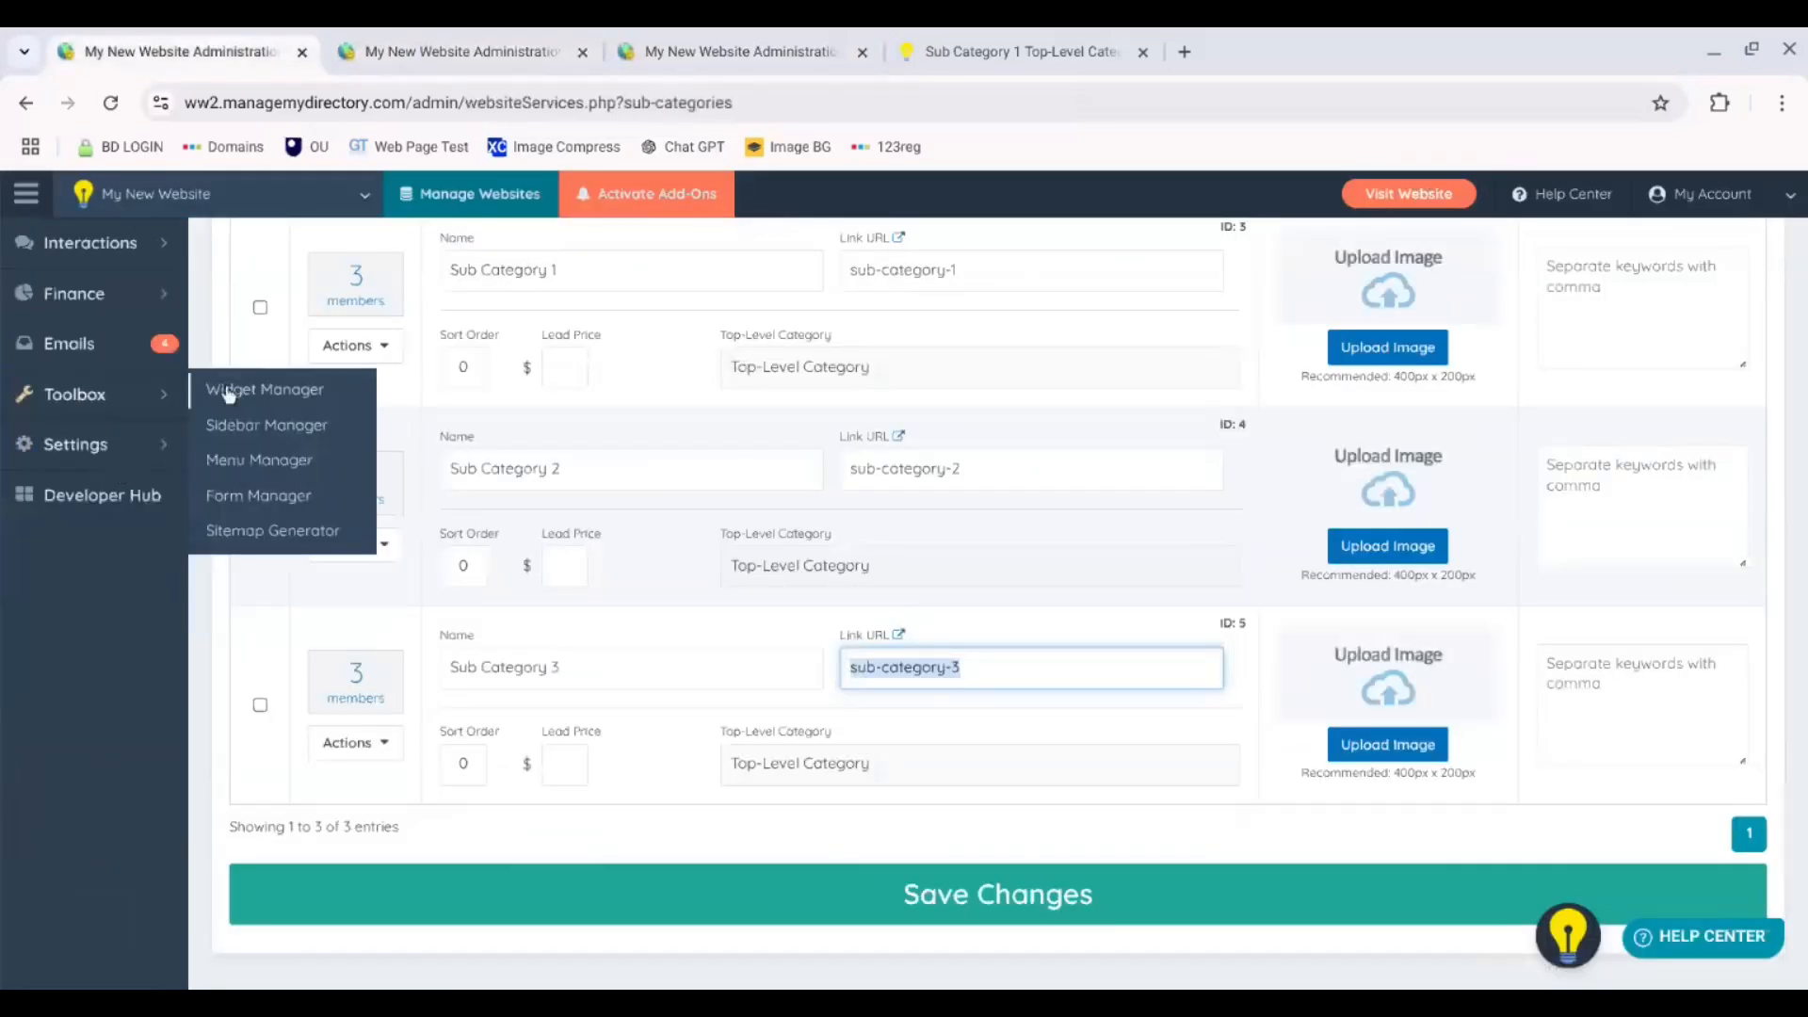
pyautogui.click(254, 398)
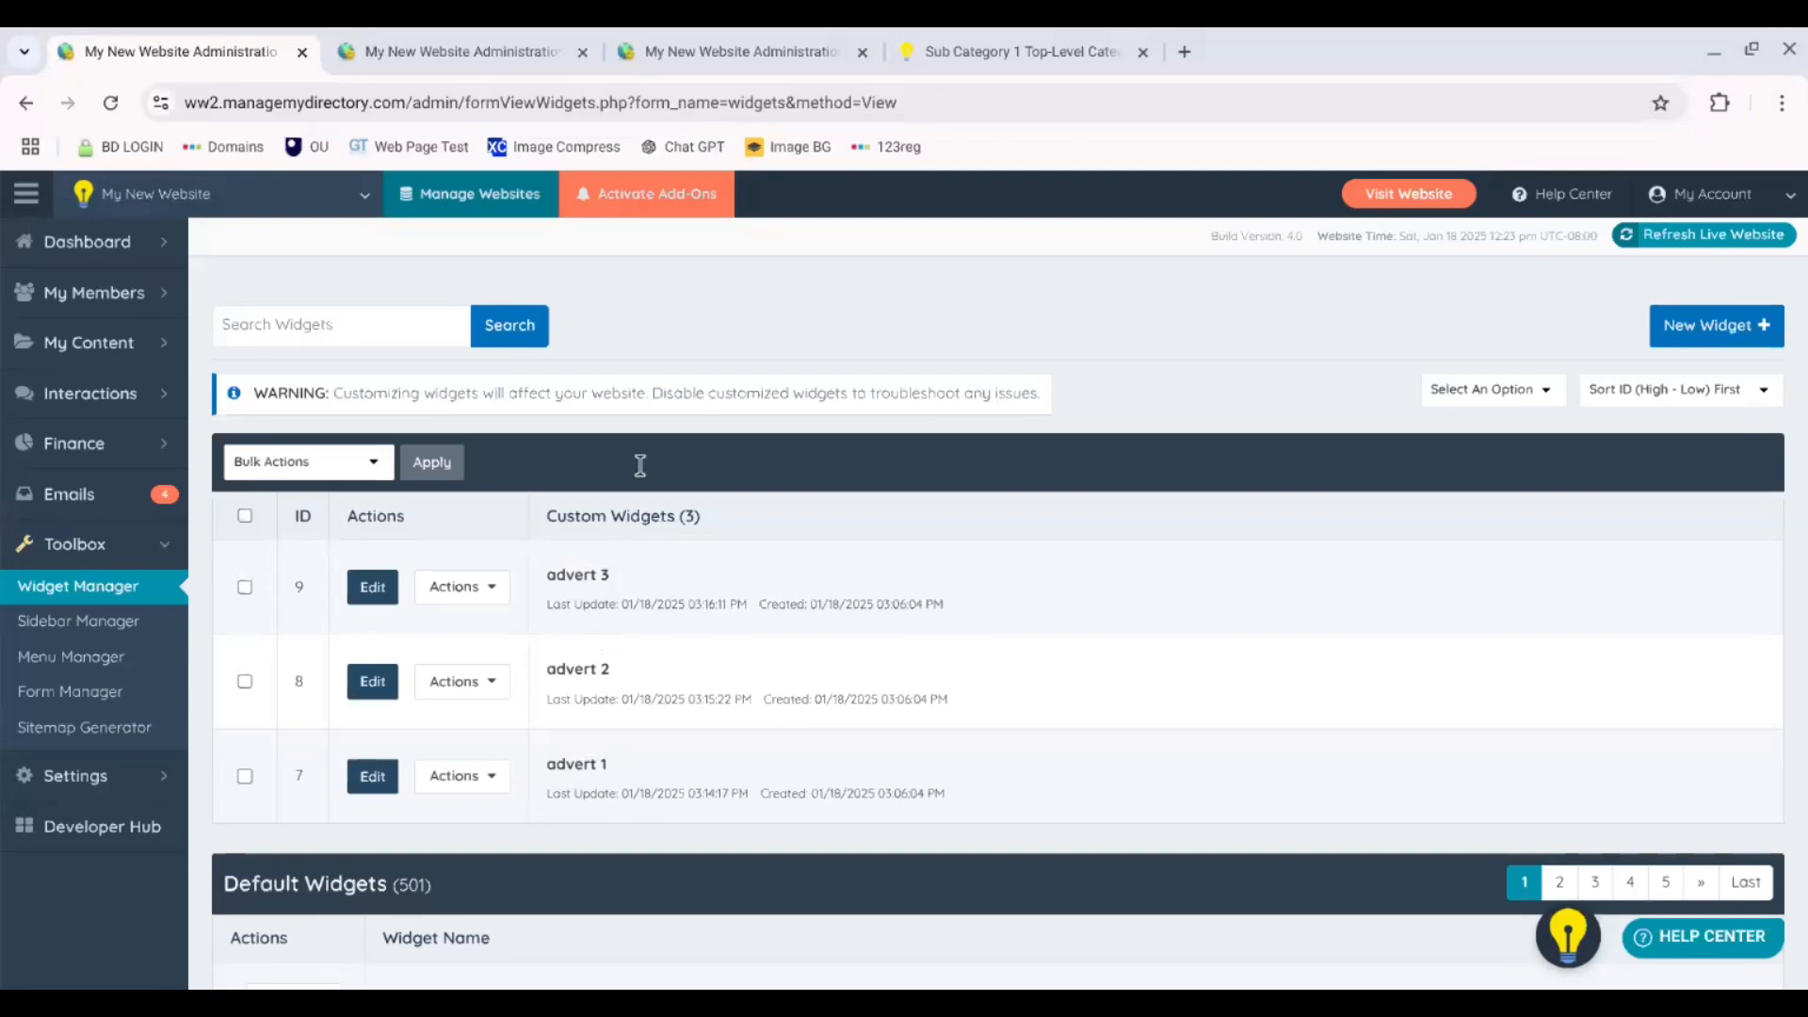
# - Return to the Web Page Builder list from the sub-category-2 page editor and locate the sub-category-1 page
pyautogui.click(707, 58)
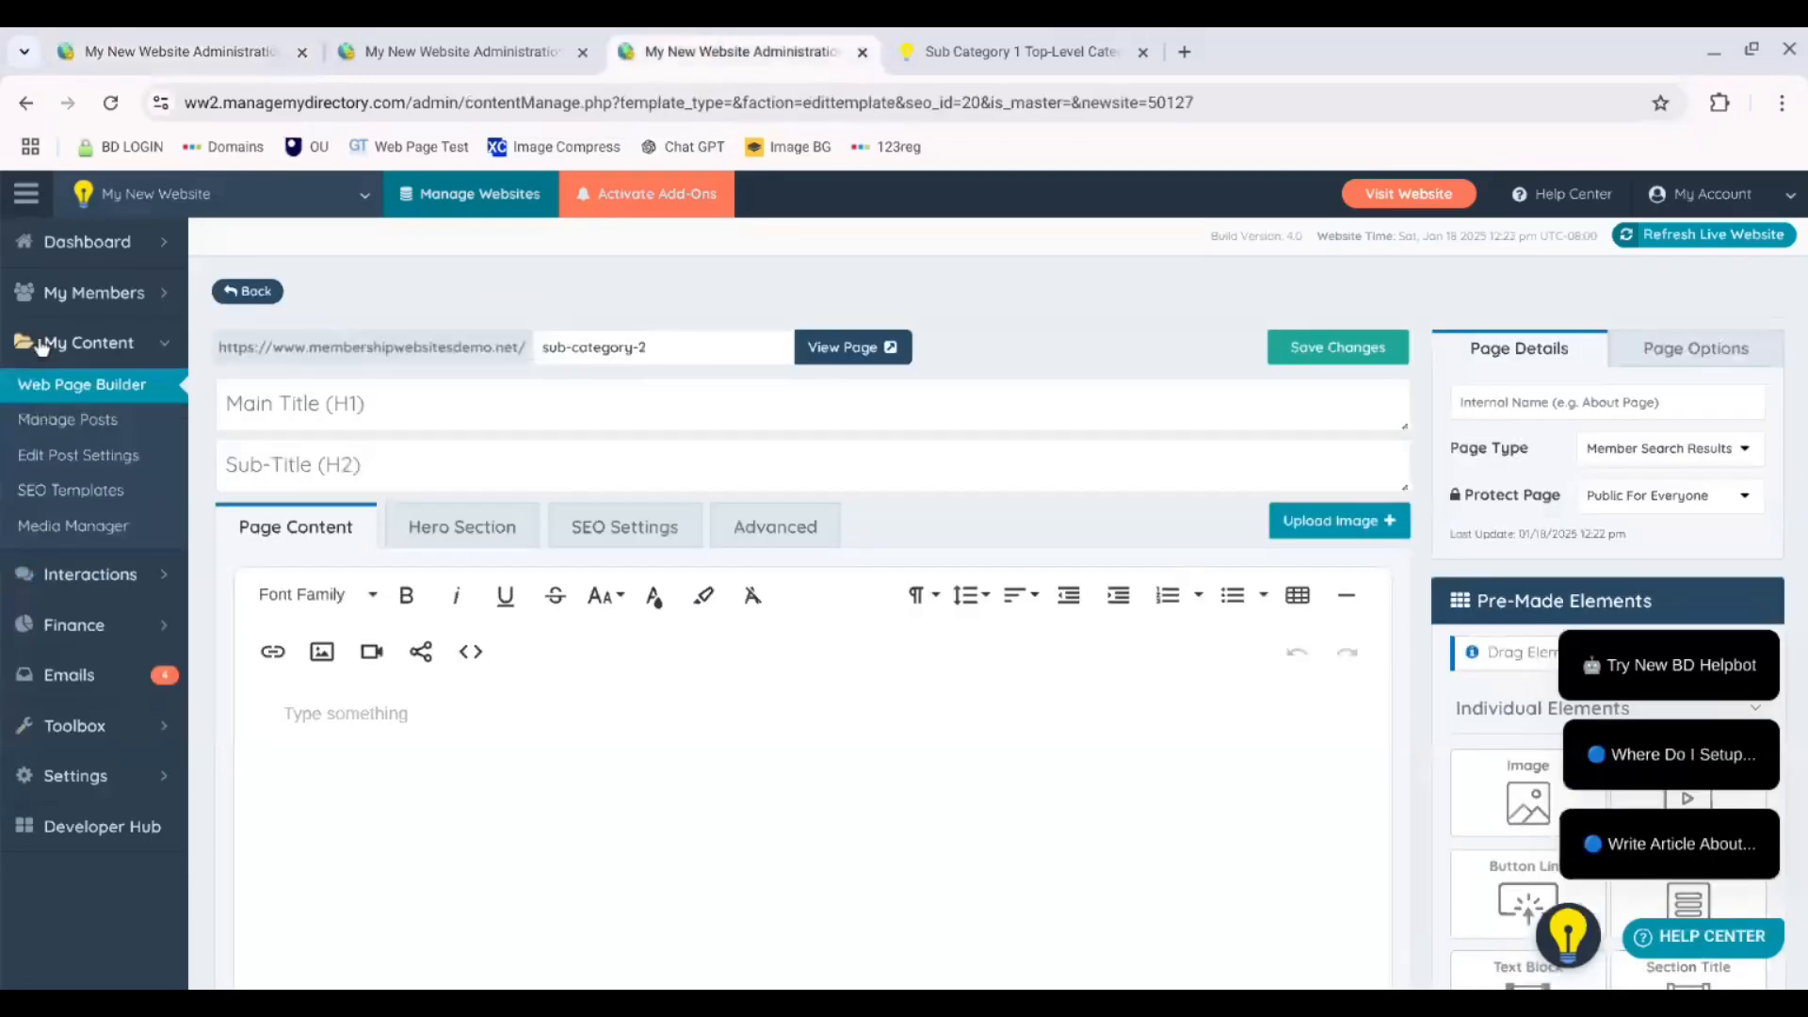
pyautogui.click(55, 391)
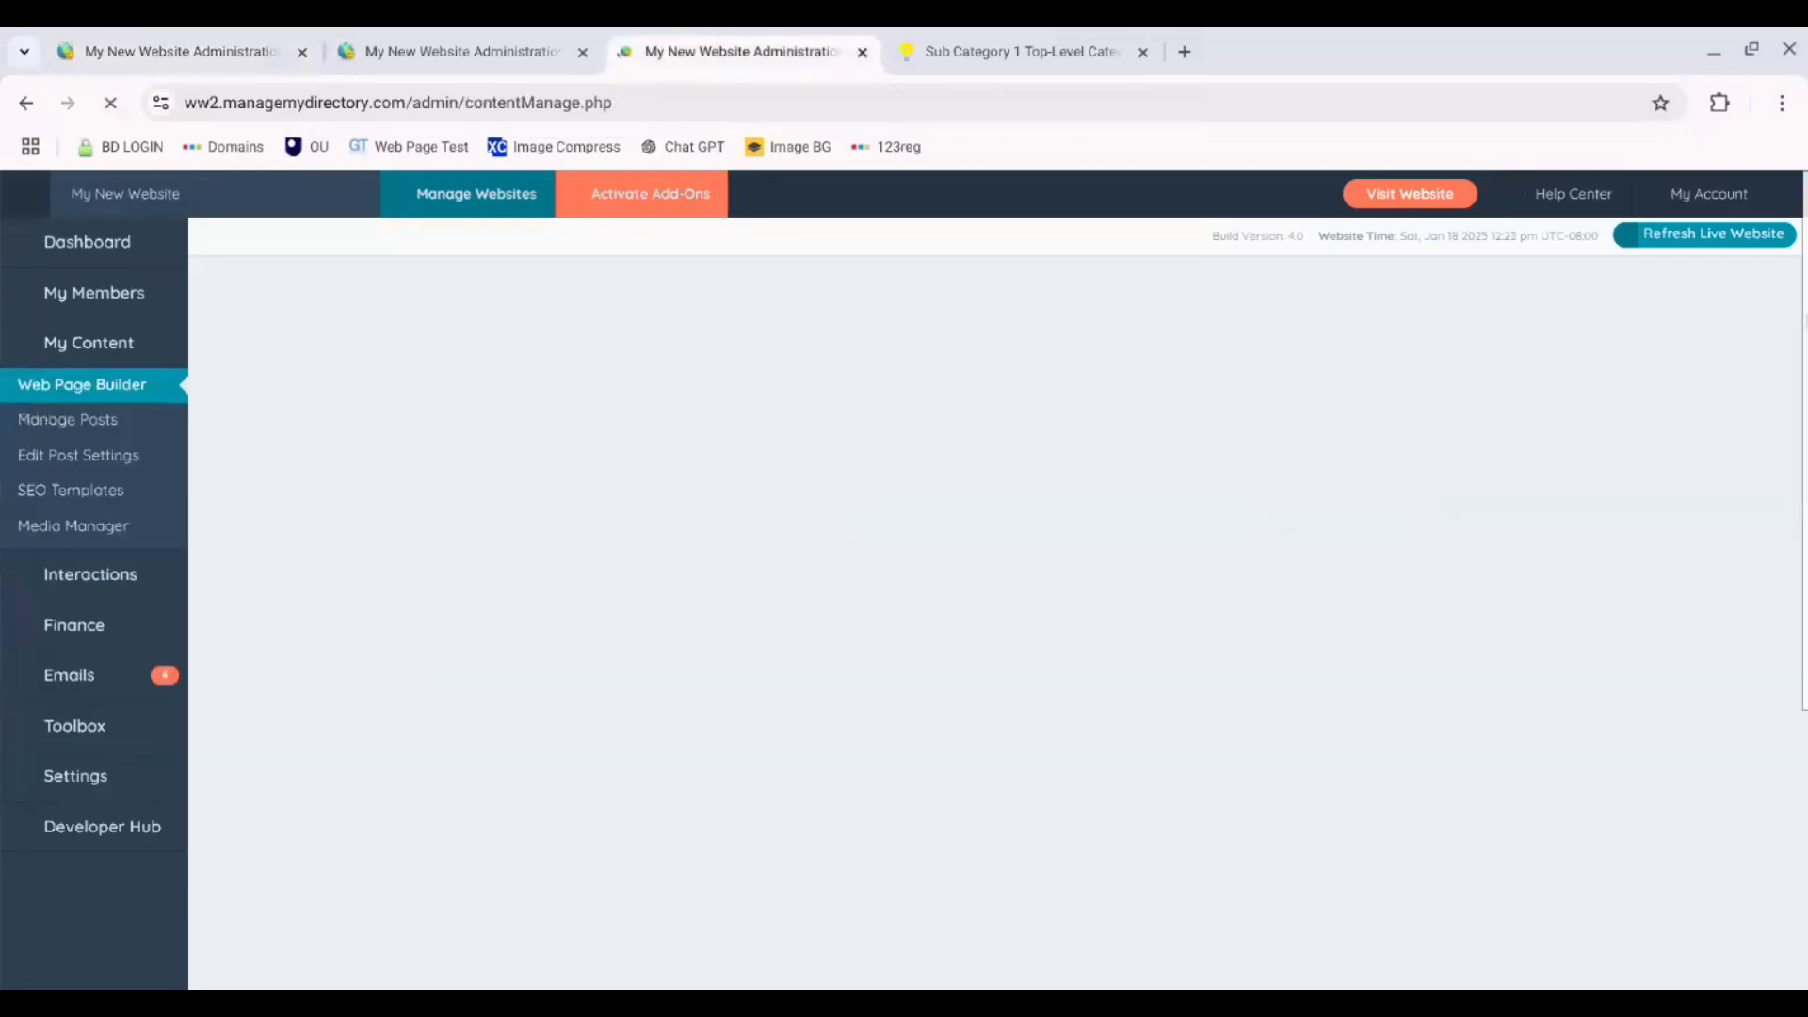
pyautogui.scroll(-7, 998, 603)
pyautogui.scroll(-6, 1403, 697)
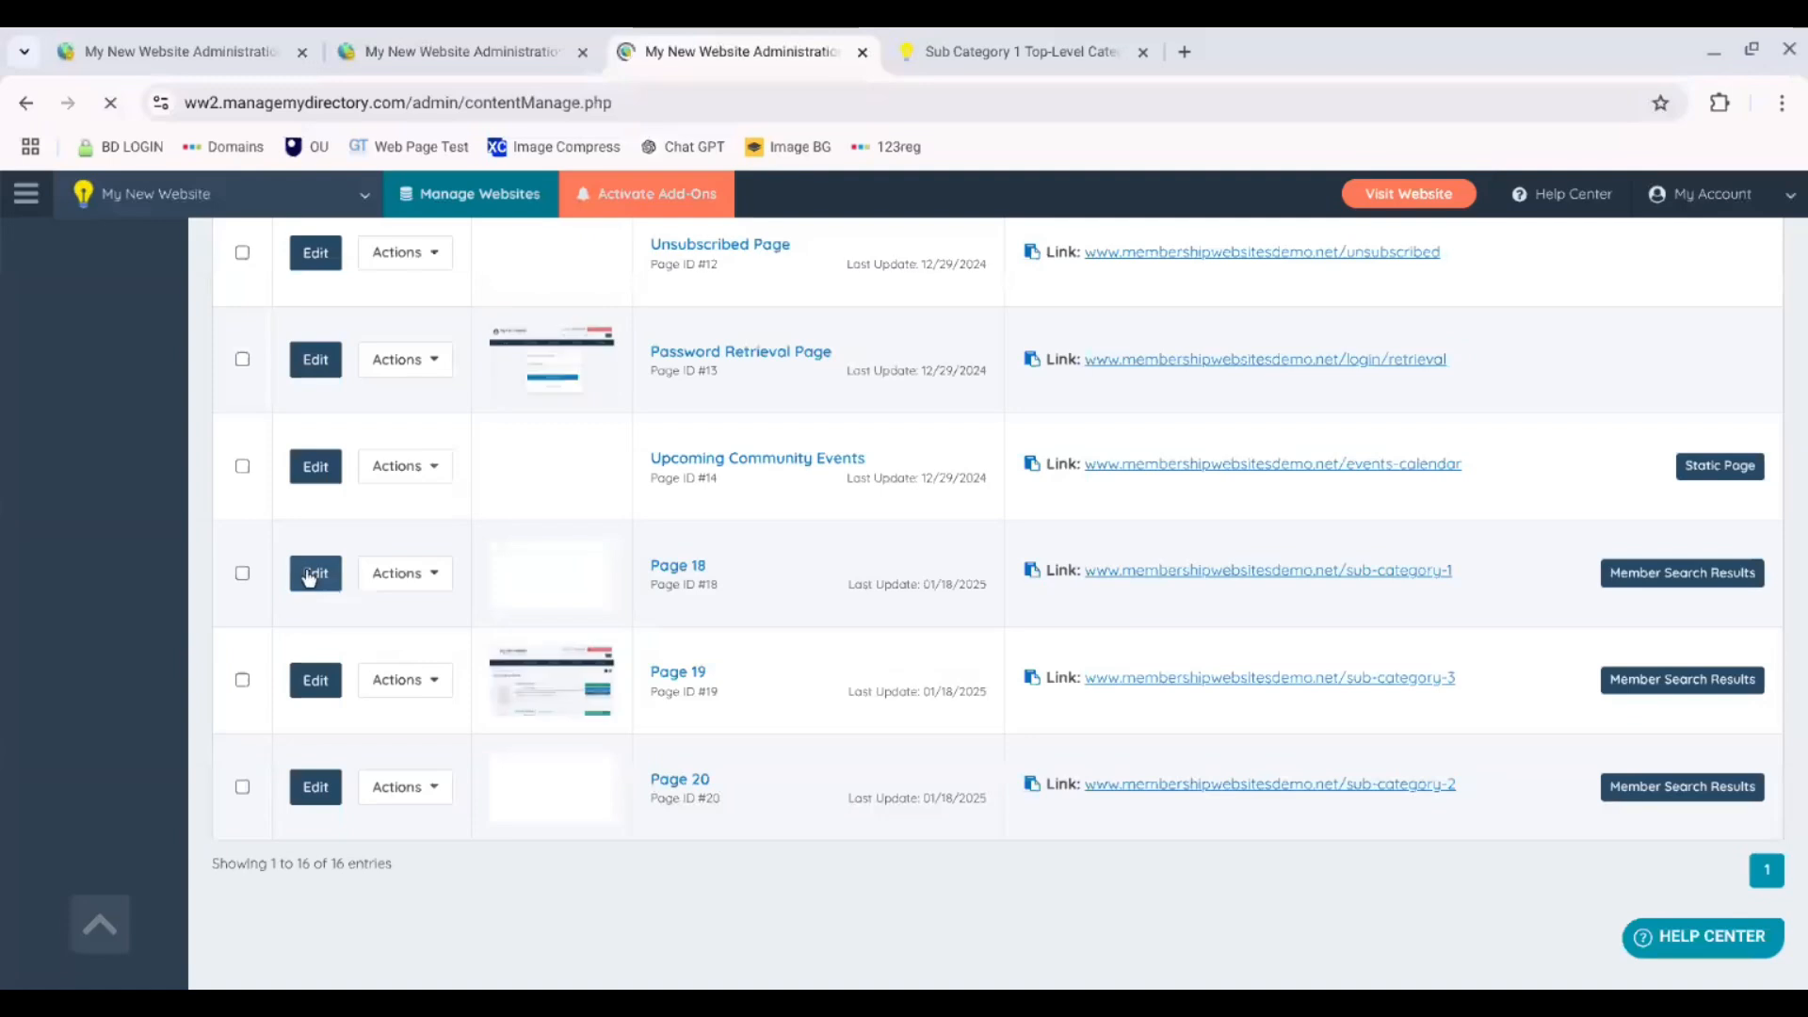
# - Open the Sidebar Manager and customize the default Member Search Result sidebar
pyautogui.click(134, 38)
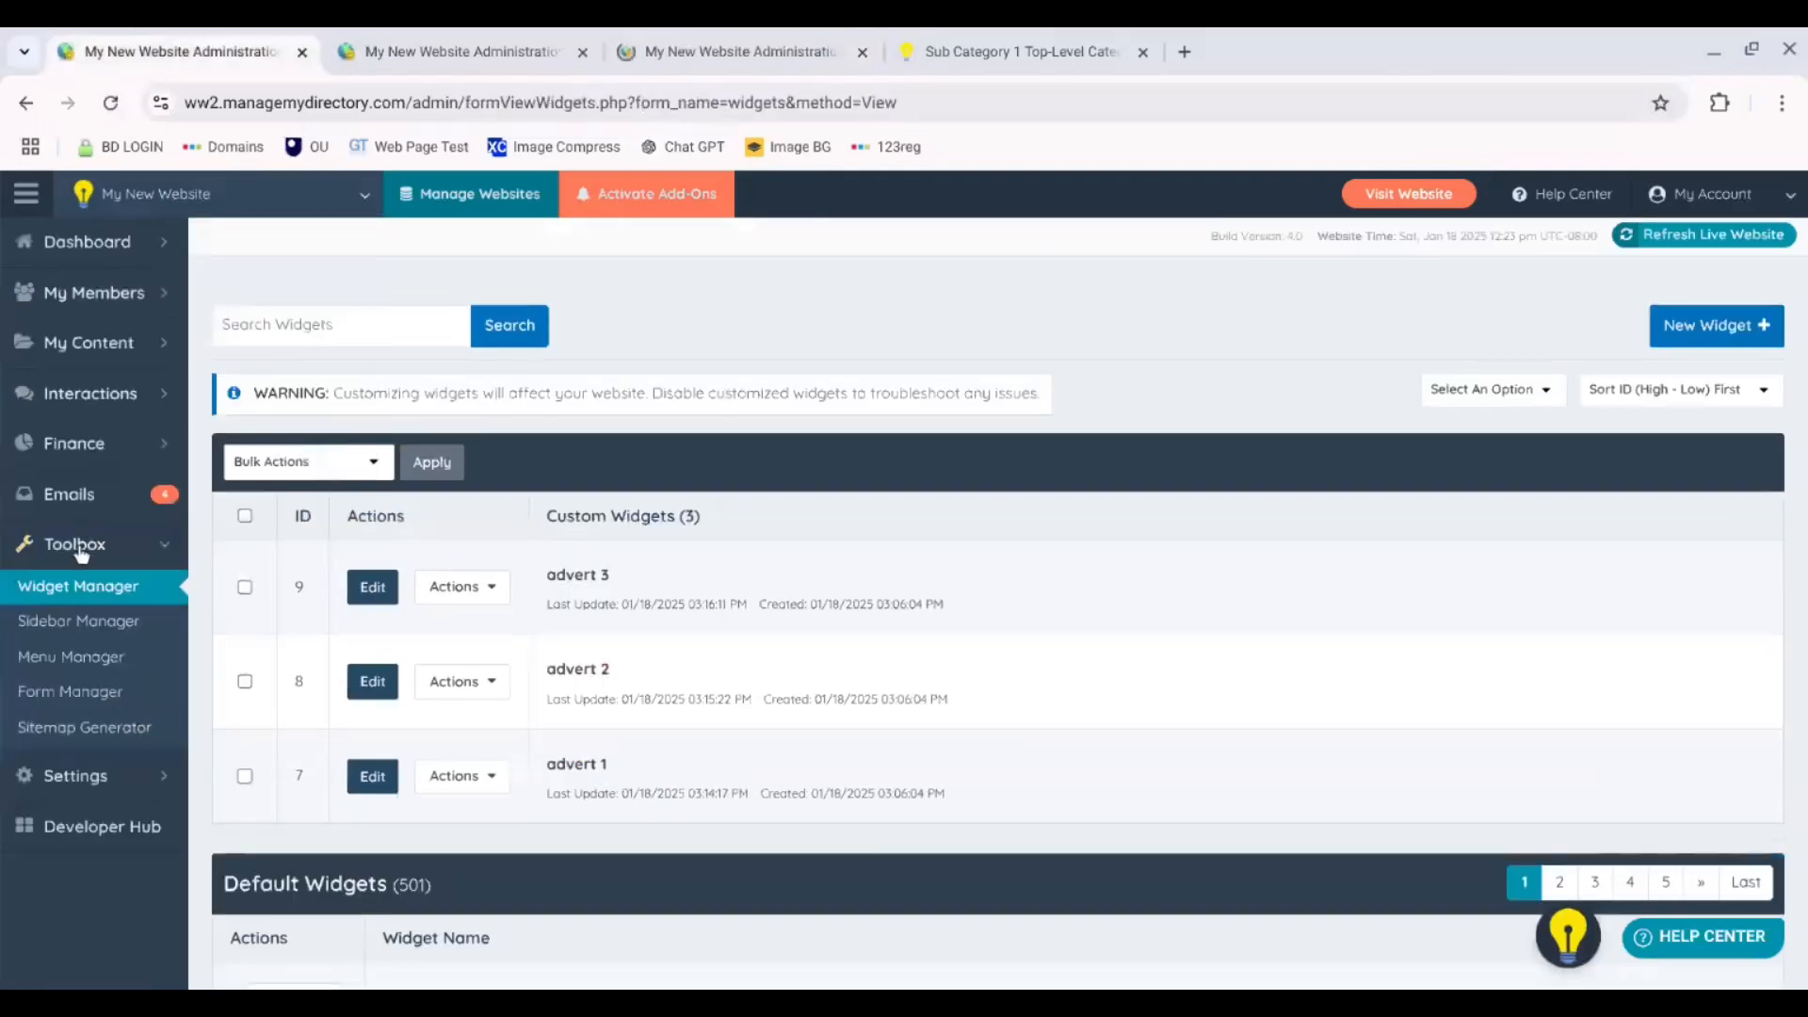
pyautogui.click(91, 624)
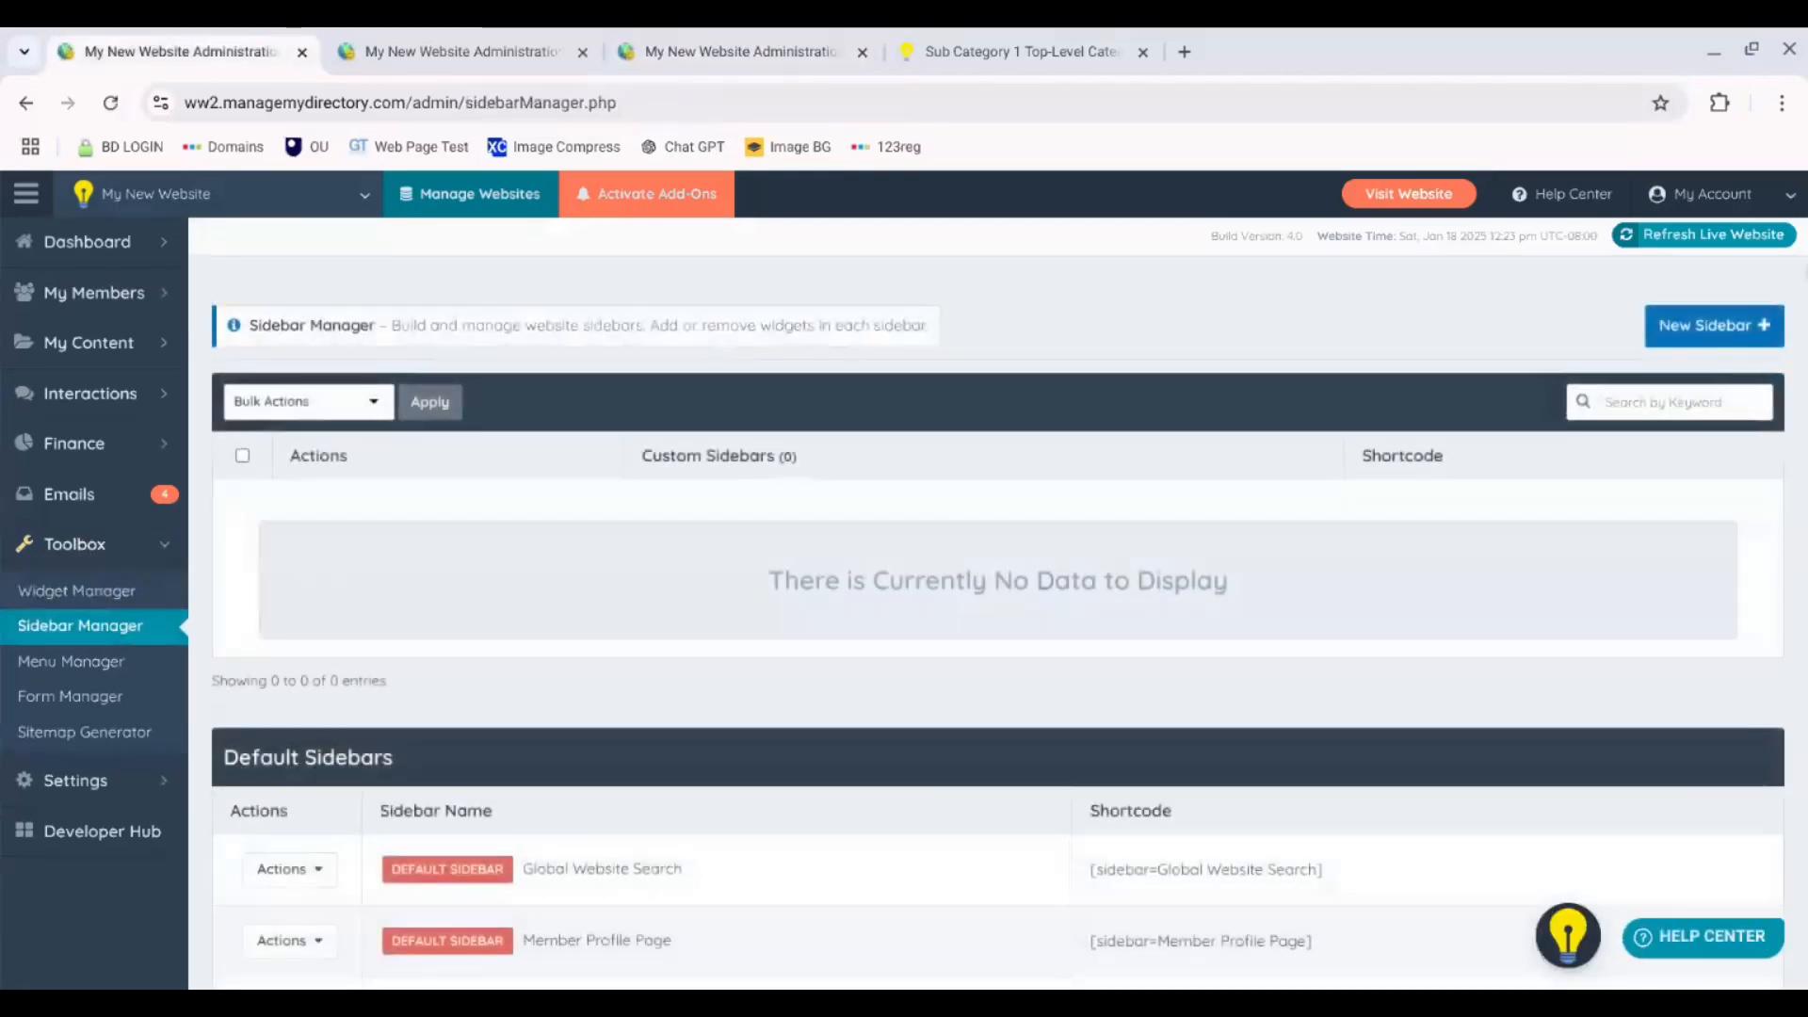
pyautogui.scroll(-1, 998, 602)
pyautogui.scroll(-1, 1622, 545)
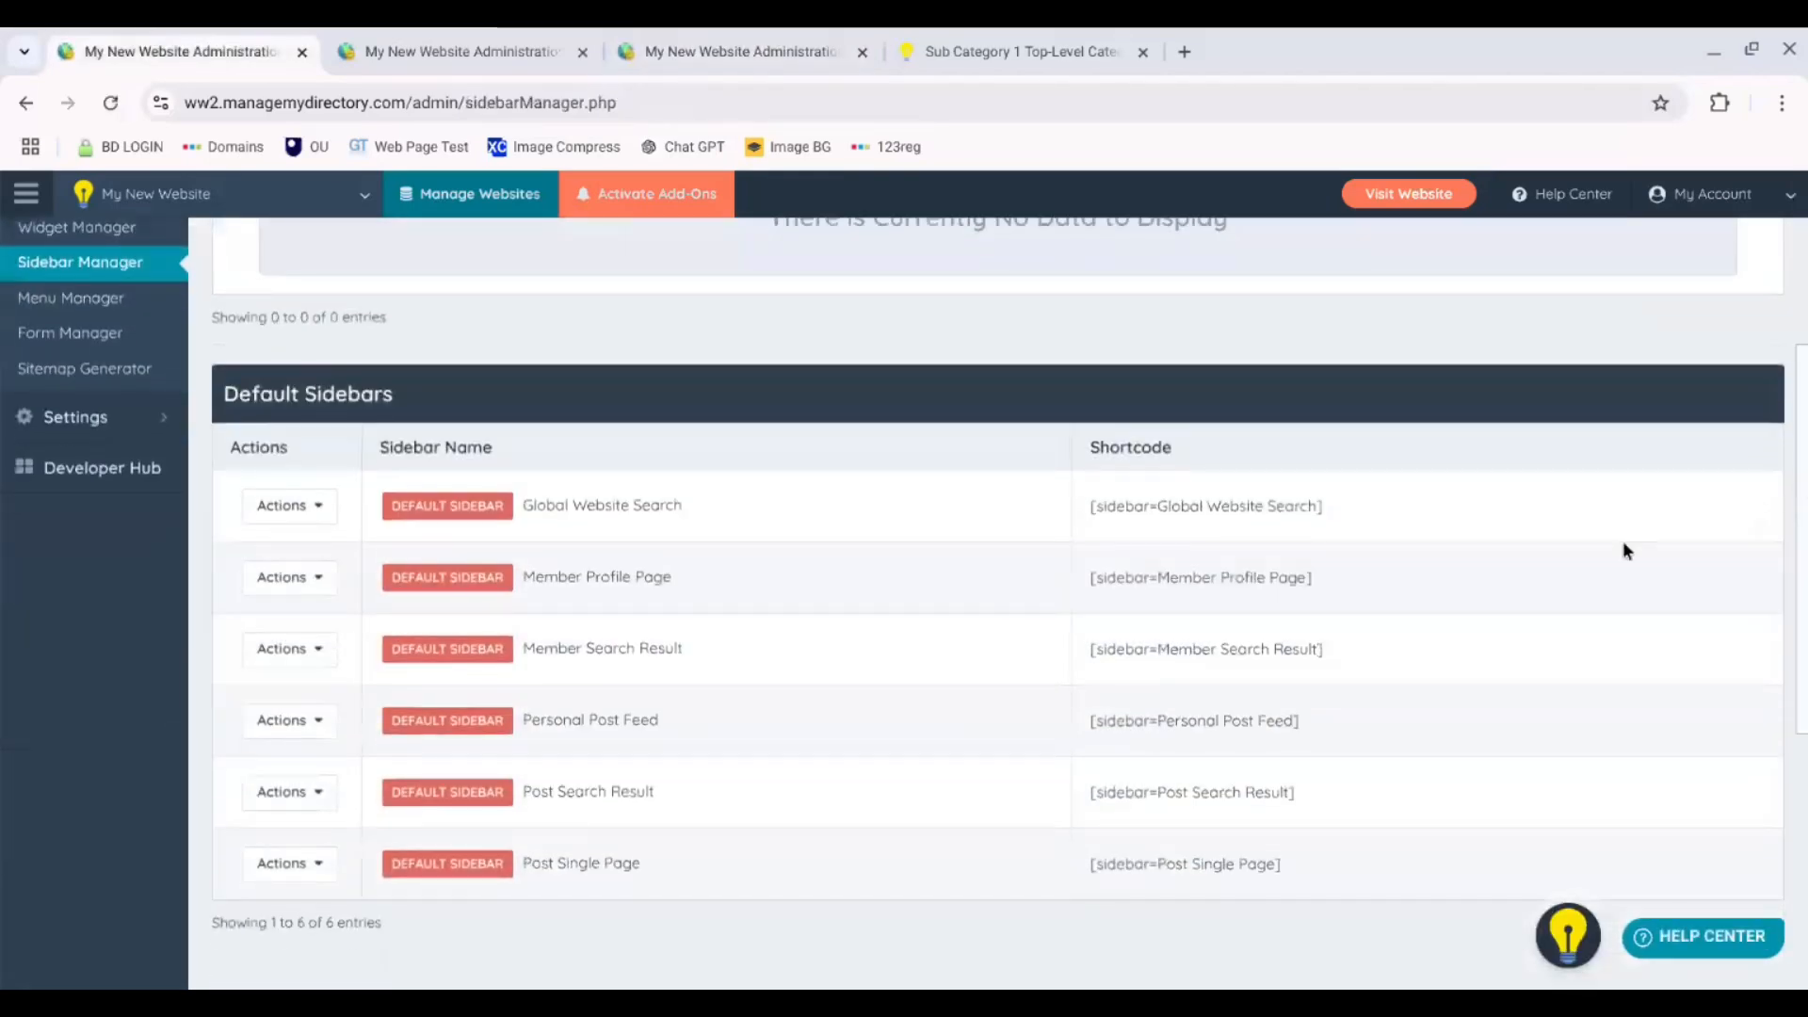
pyautogui.click(285, 648)
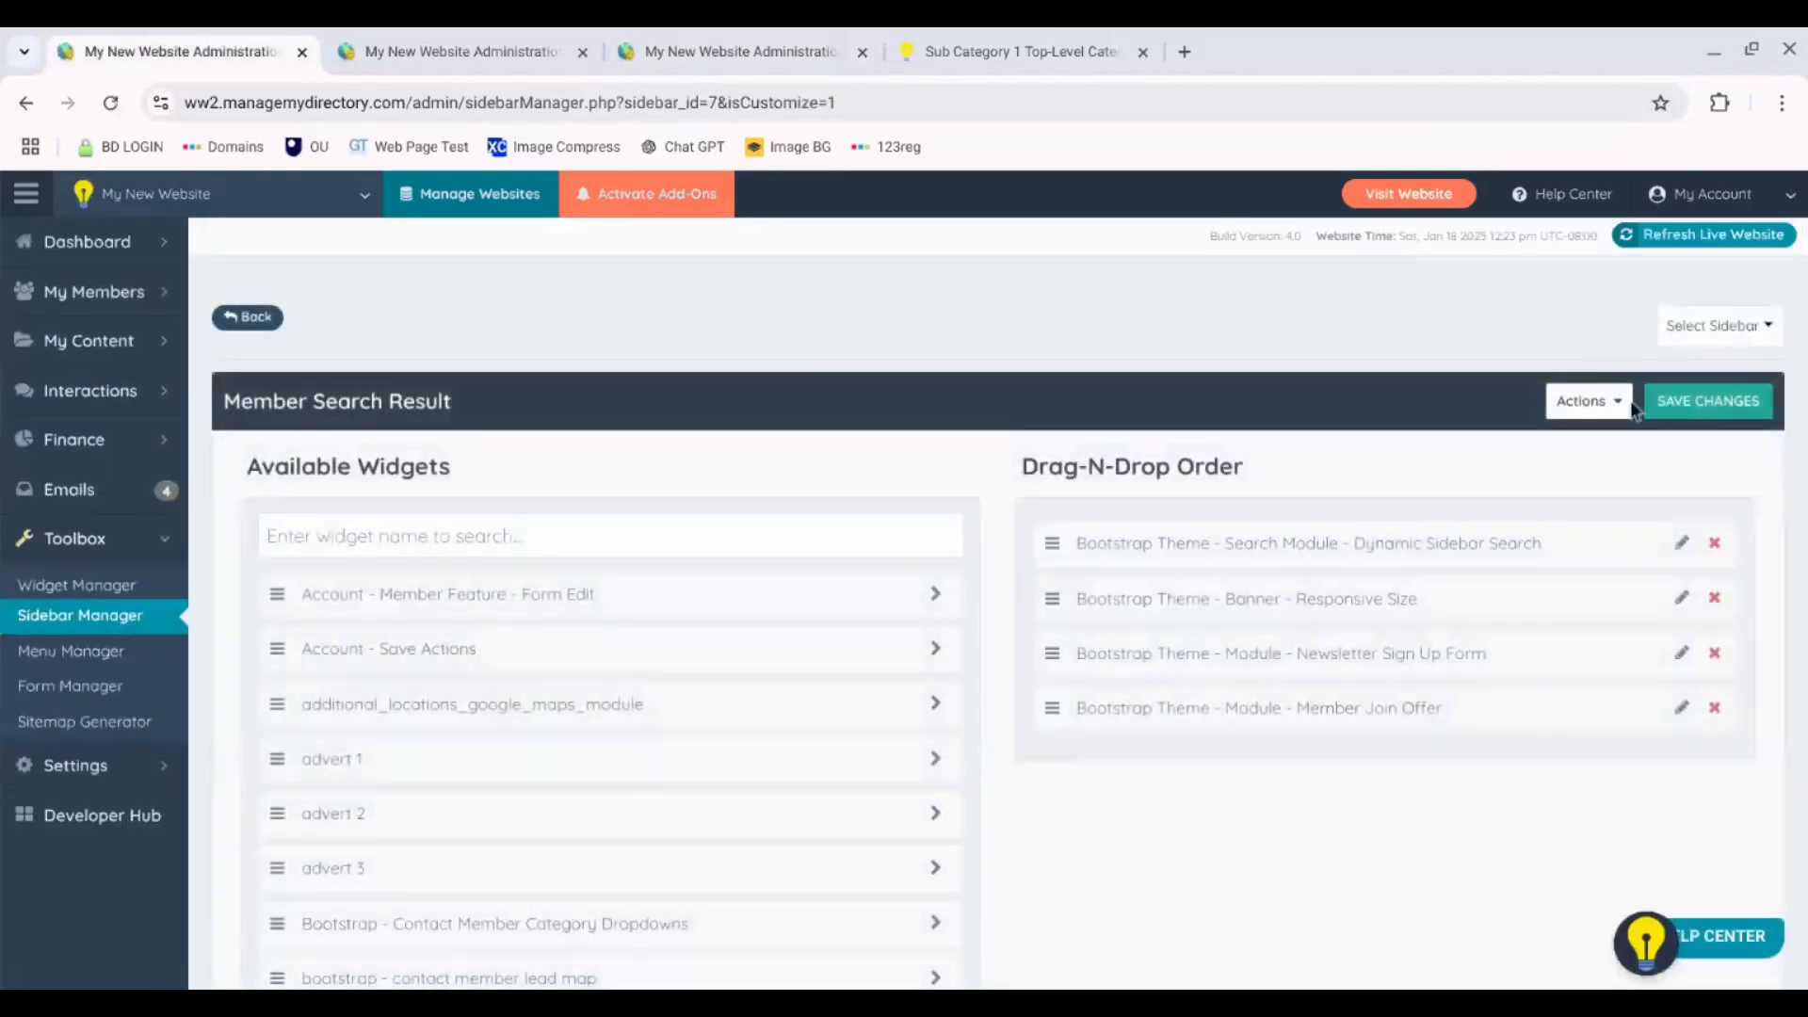
# - Try to save the nickname Cat 1 for the Member Search Result sidebar, then close the sidebar details
pyautogui.click(1629, 406)
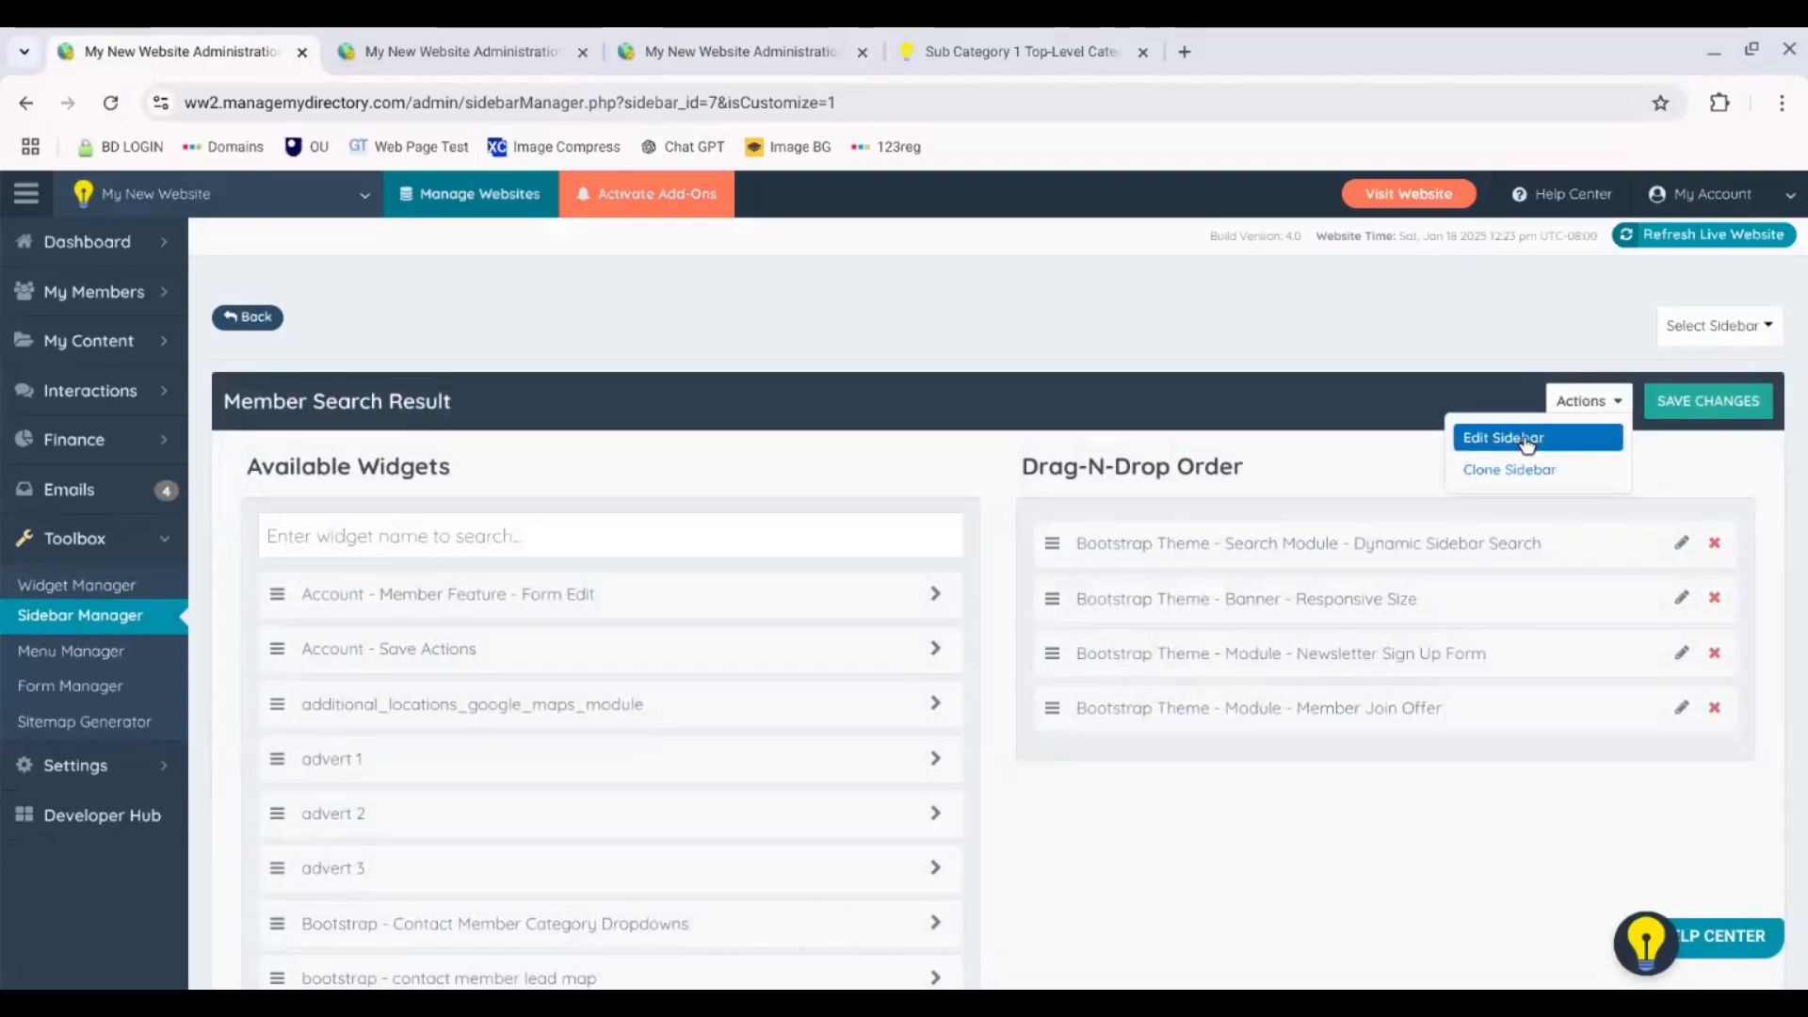
pyautogui.click(1627, 401)
pyautogui.click(1606, 405)
pyautogui.click(1572, 440)
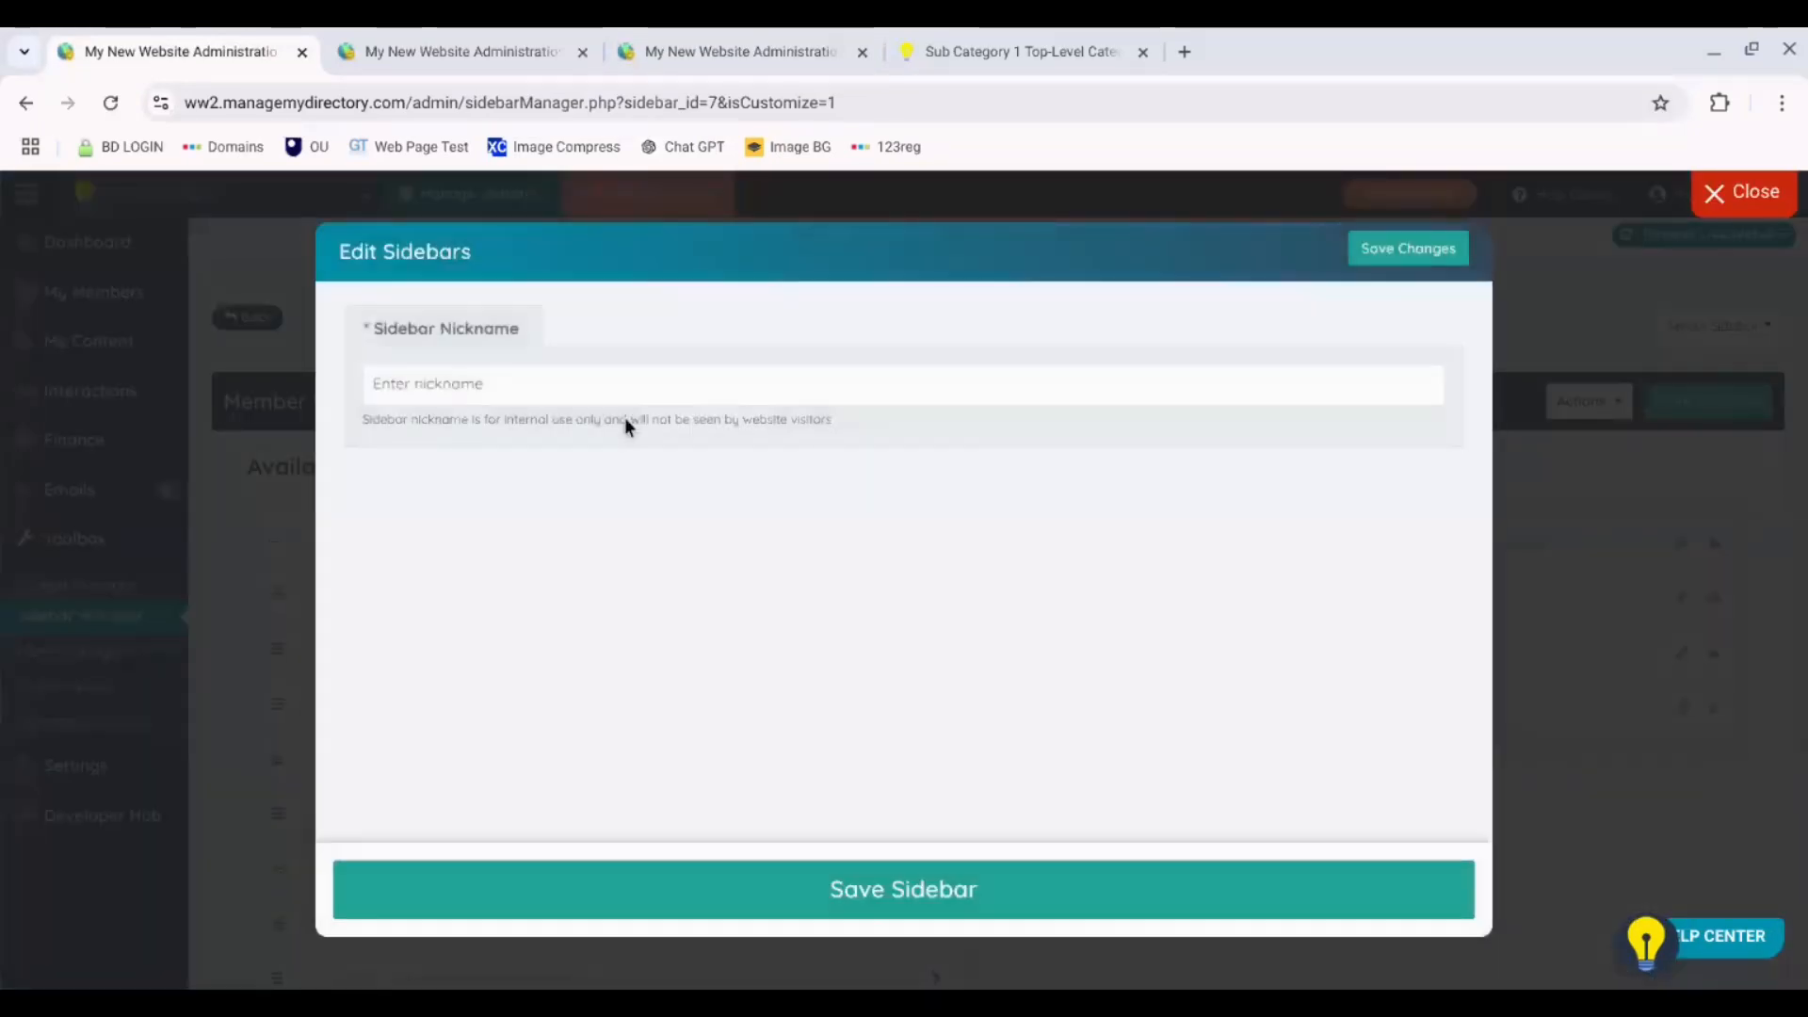
pyautogui.click(524, 384)
pyautogui.write('Cat 1')
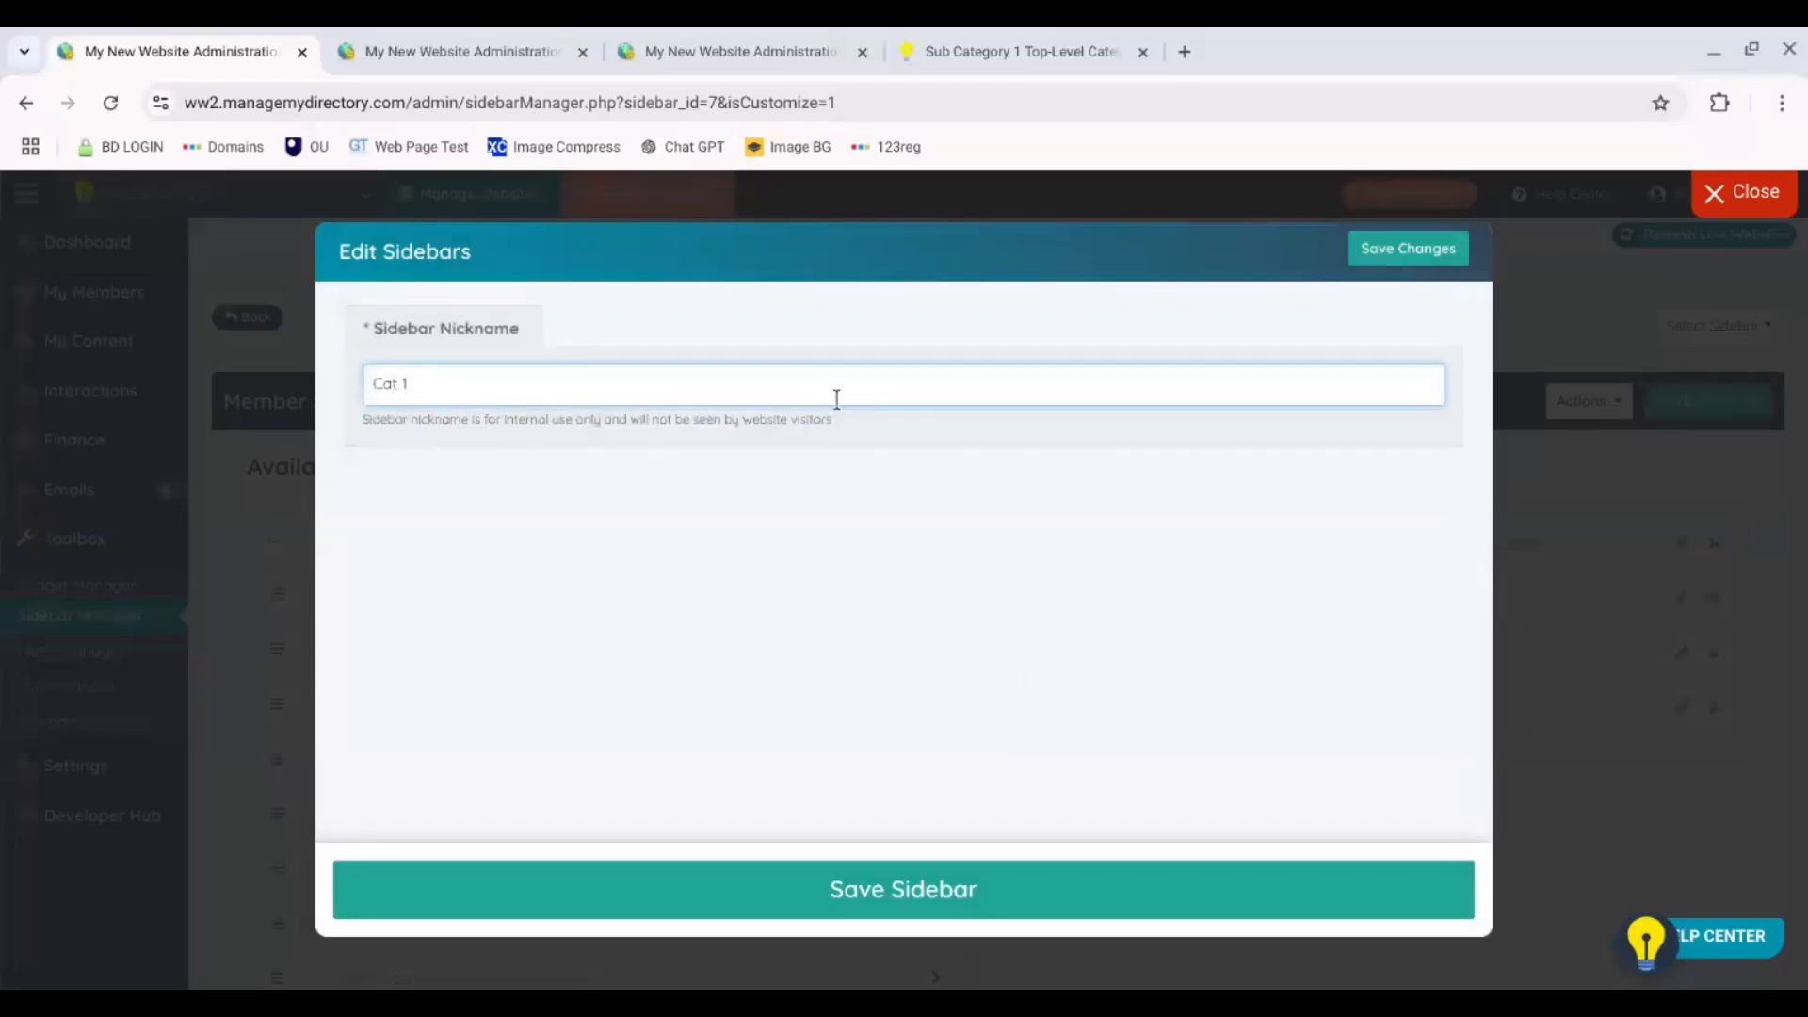
pyautogui.click(940, 920)
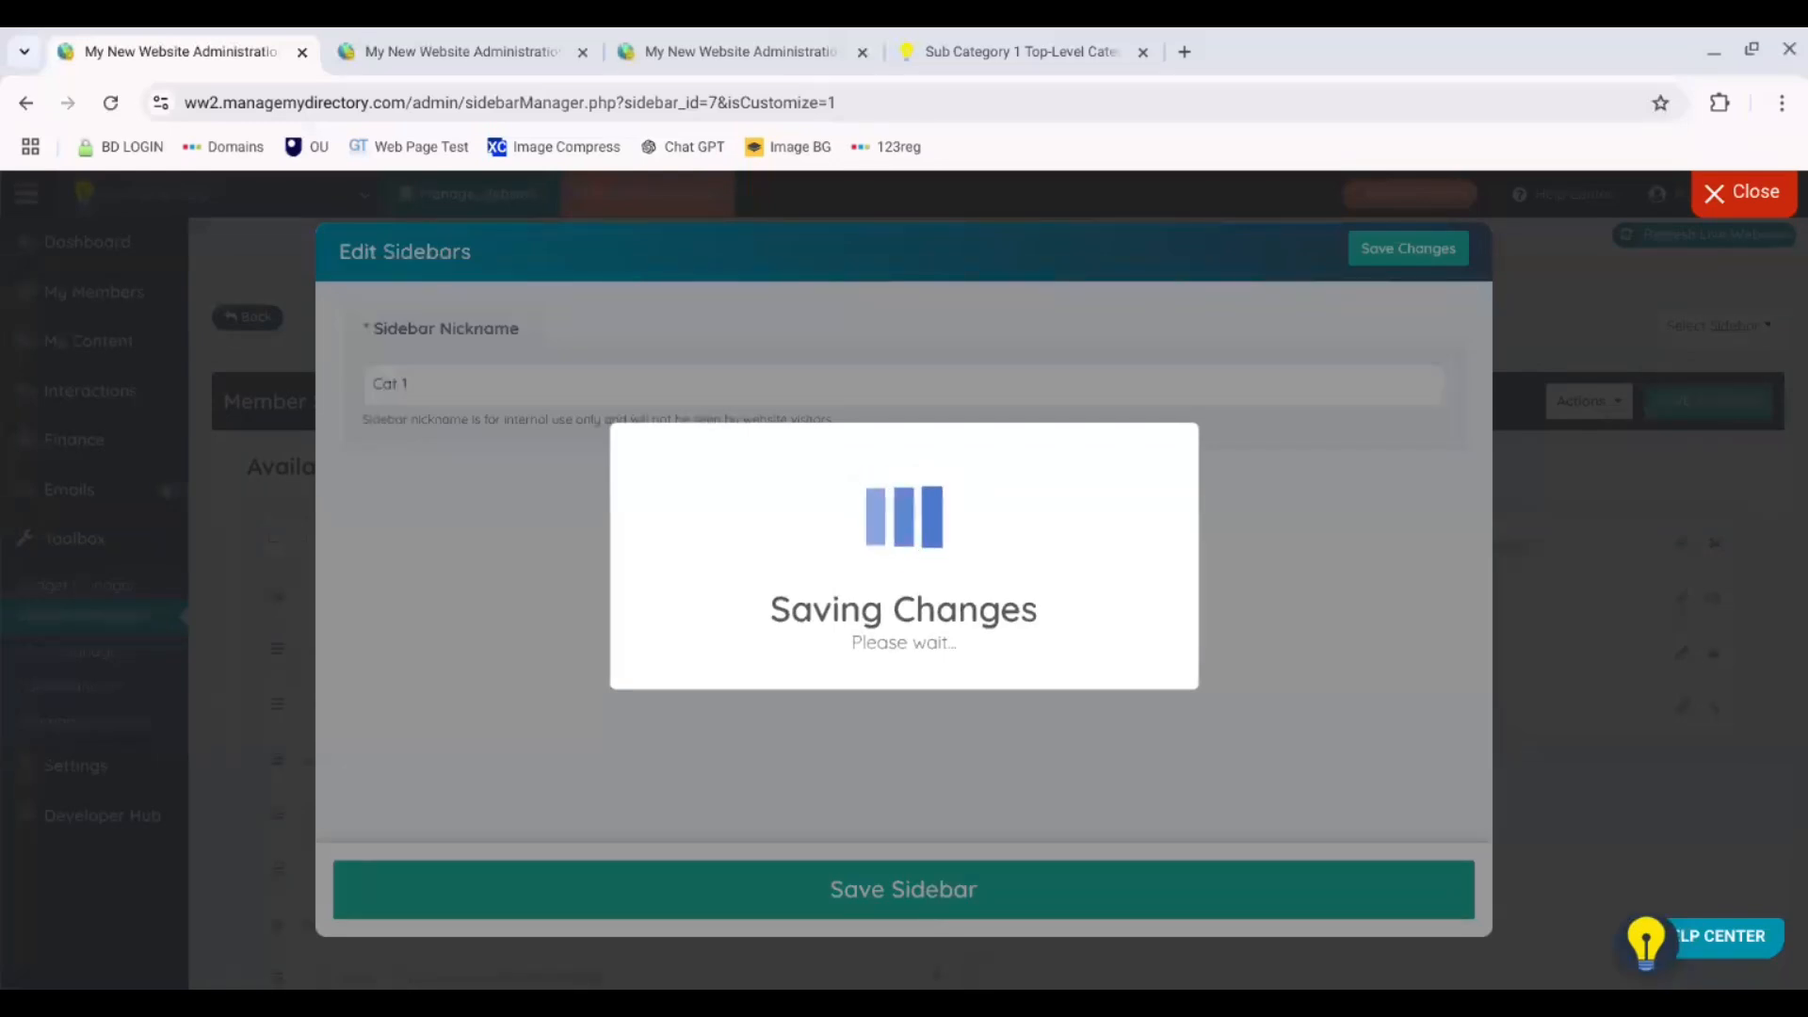
pyautogui.click(904, 680)
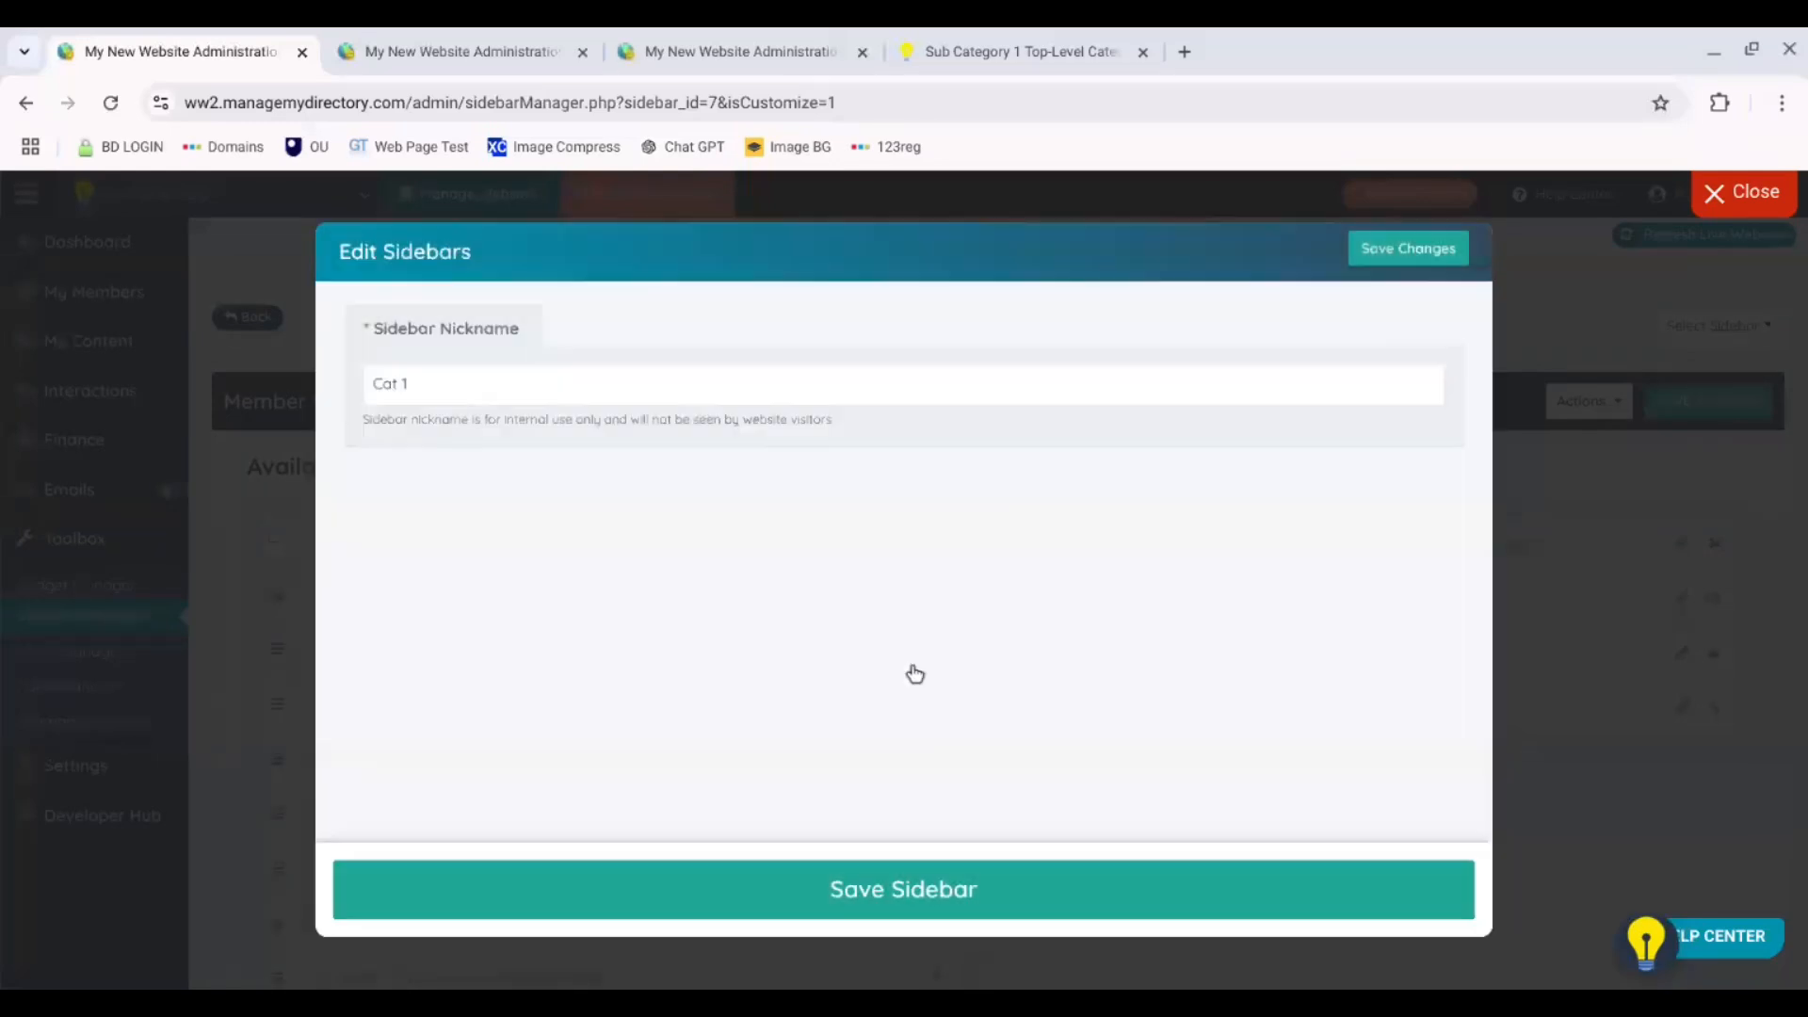
pyautogui.click(1742, 193)
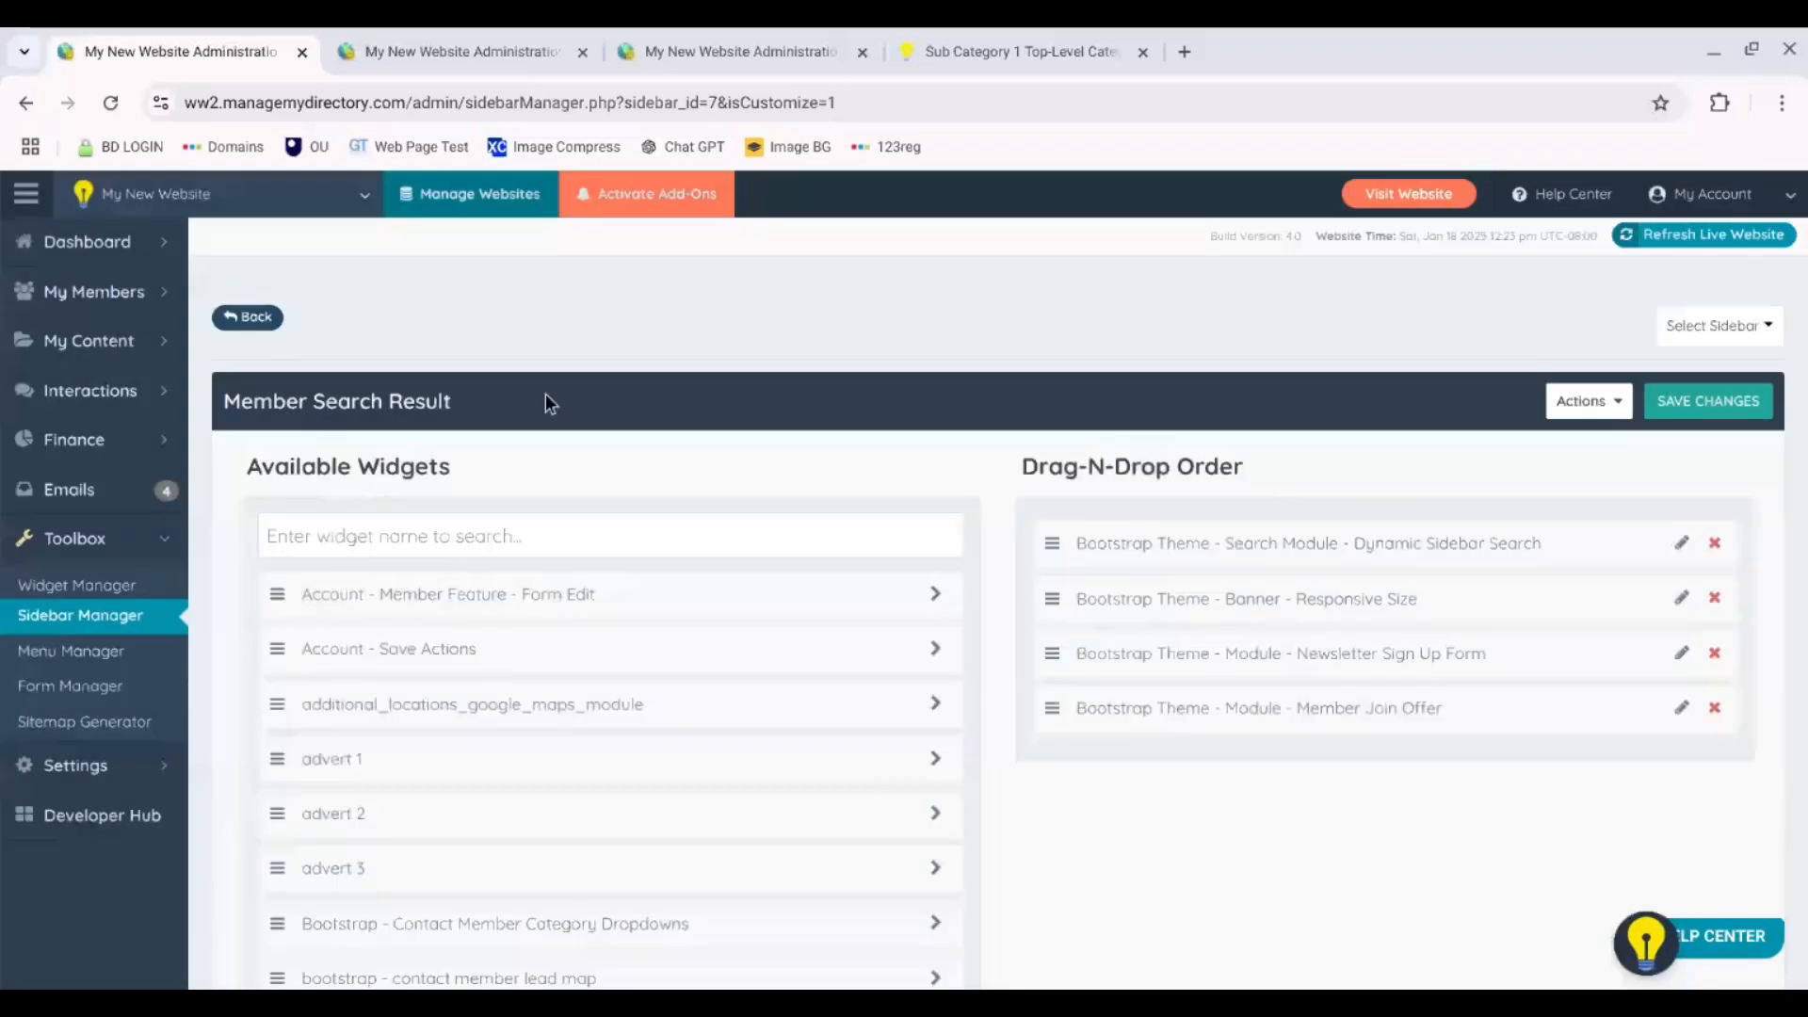
# - Find the advert 1 widget, add it directly below the Dynamic Sidebar Search module, and save the sidebar
pyautogui.click(564, 536)
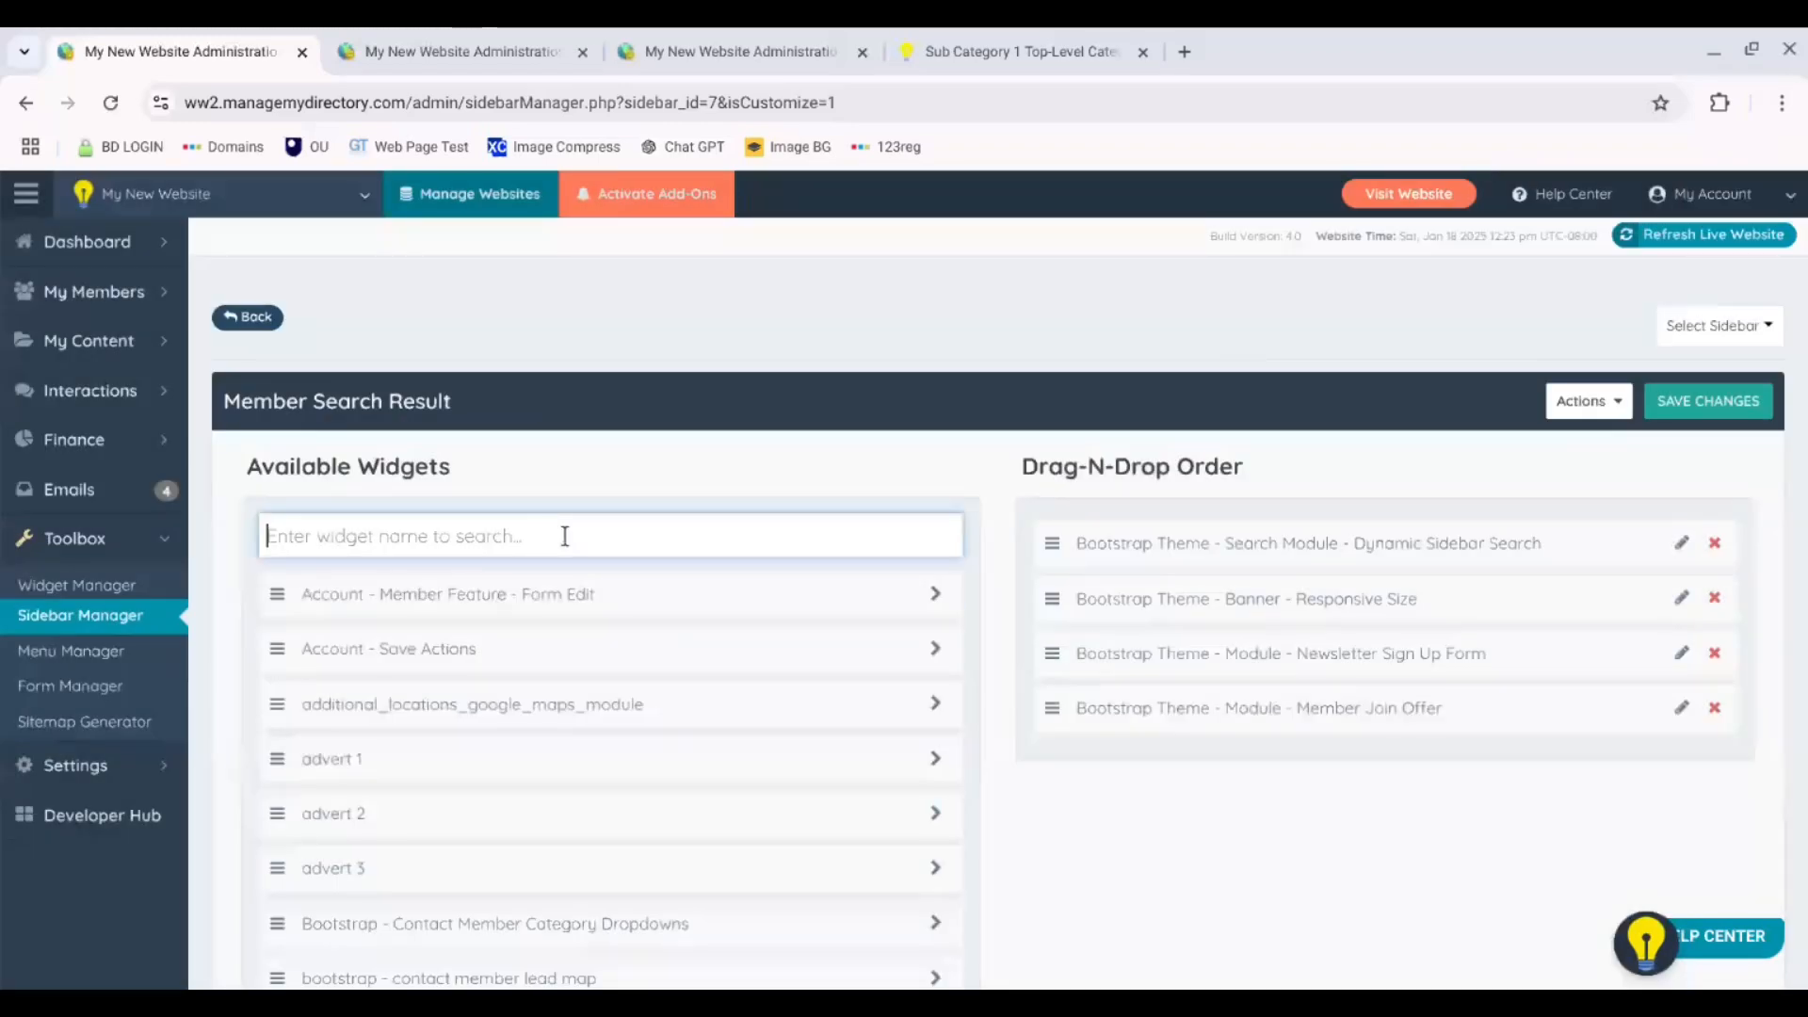
pyautogui.write('advert')
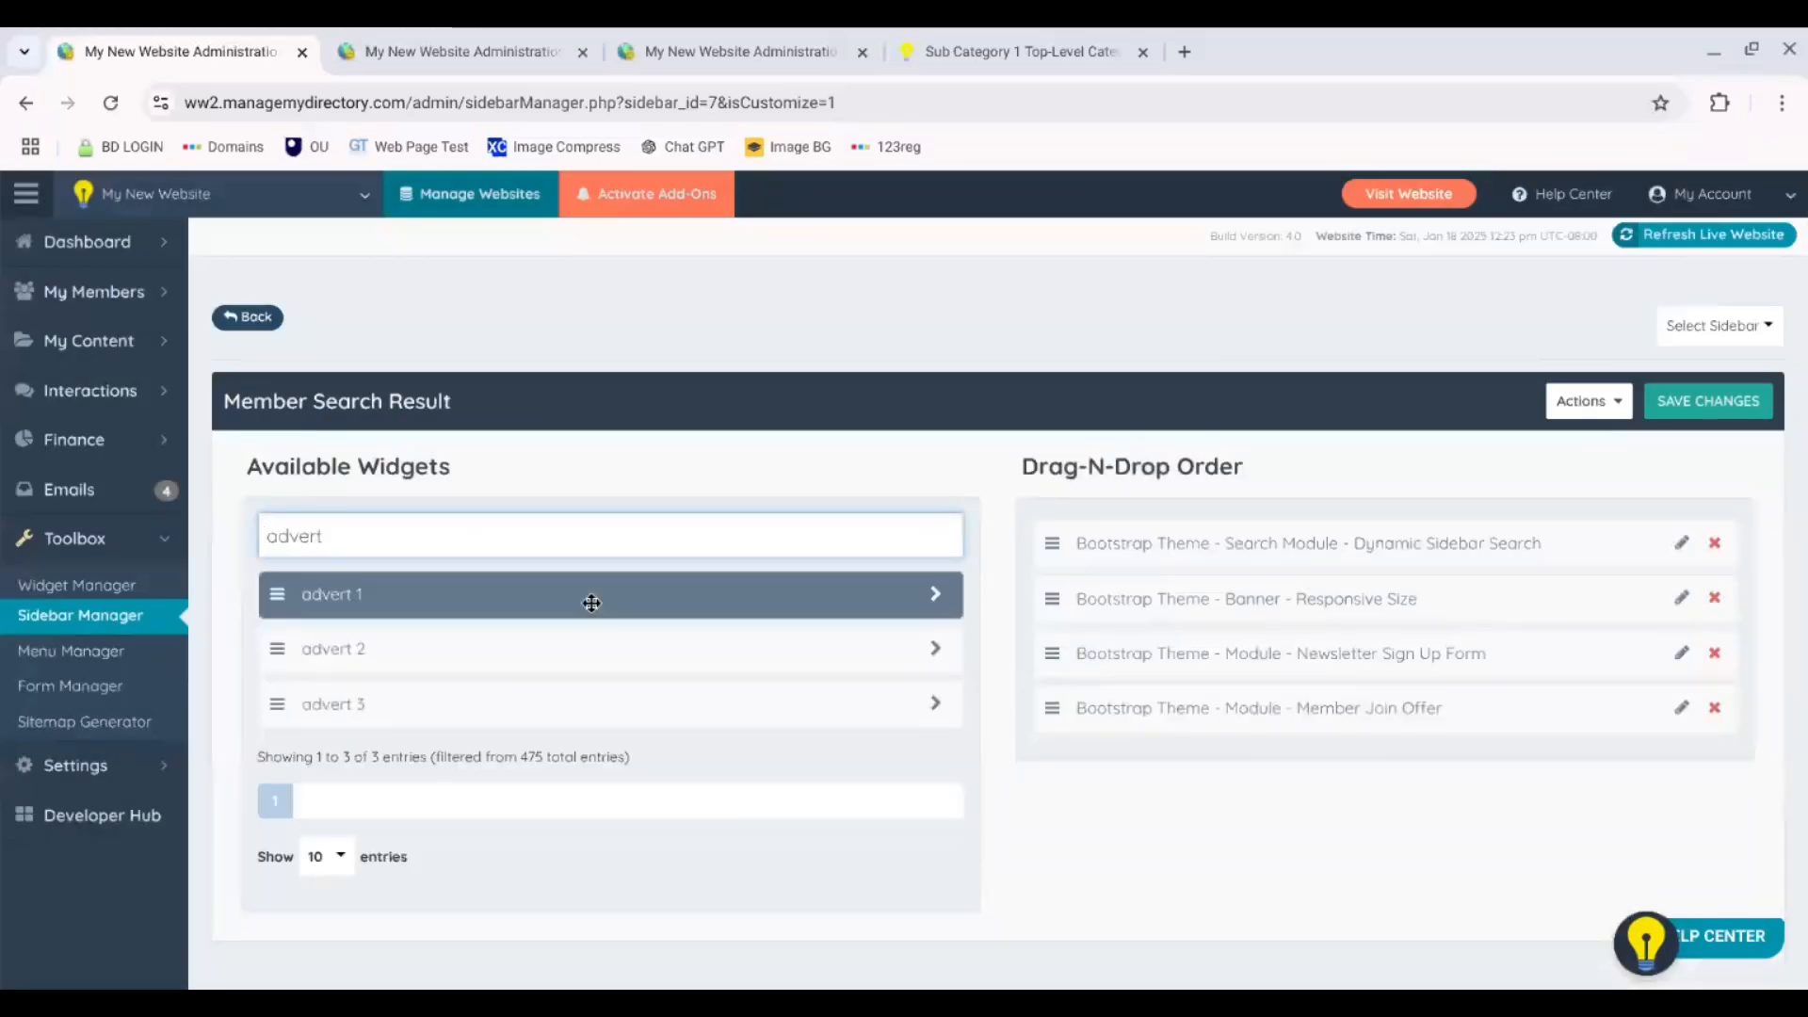
pyautogui.moveTo(550, 601); pyautogui.dragTo(1324, 599)
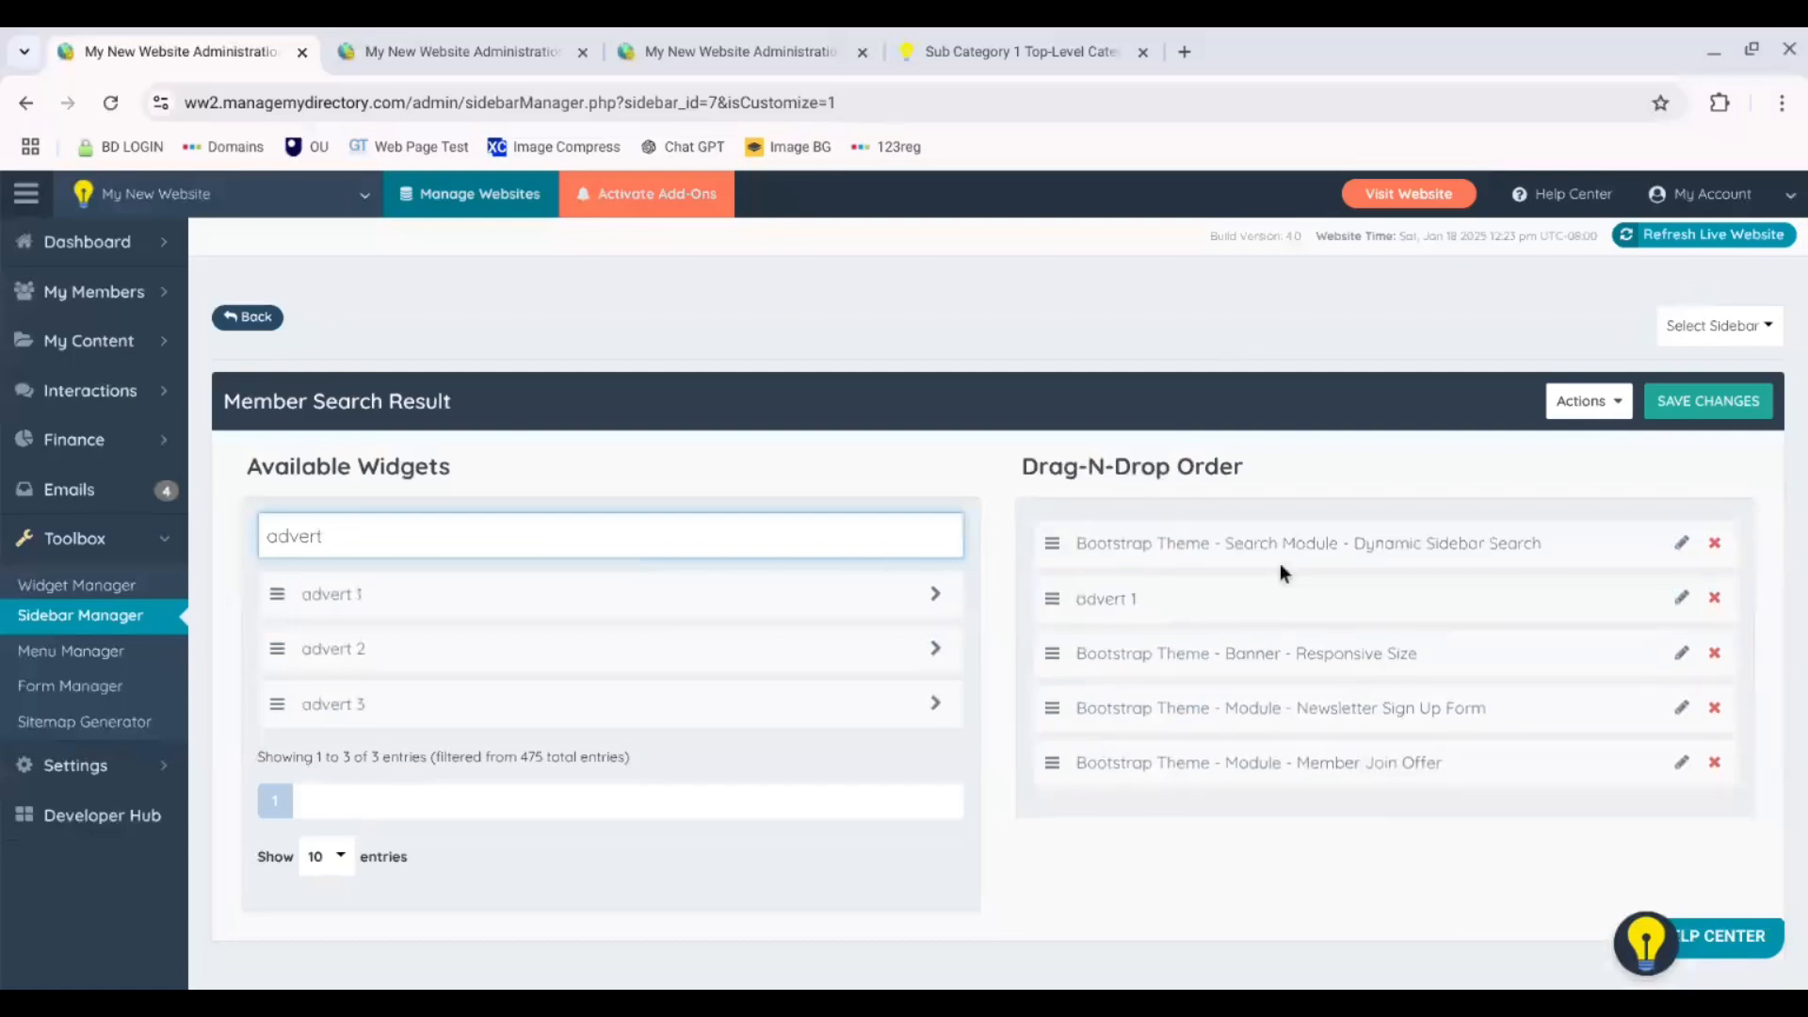
pyautogui.click(1698, 403)
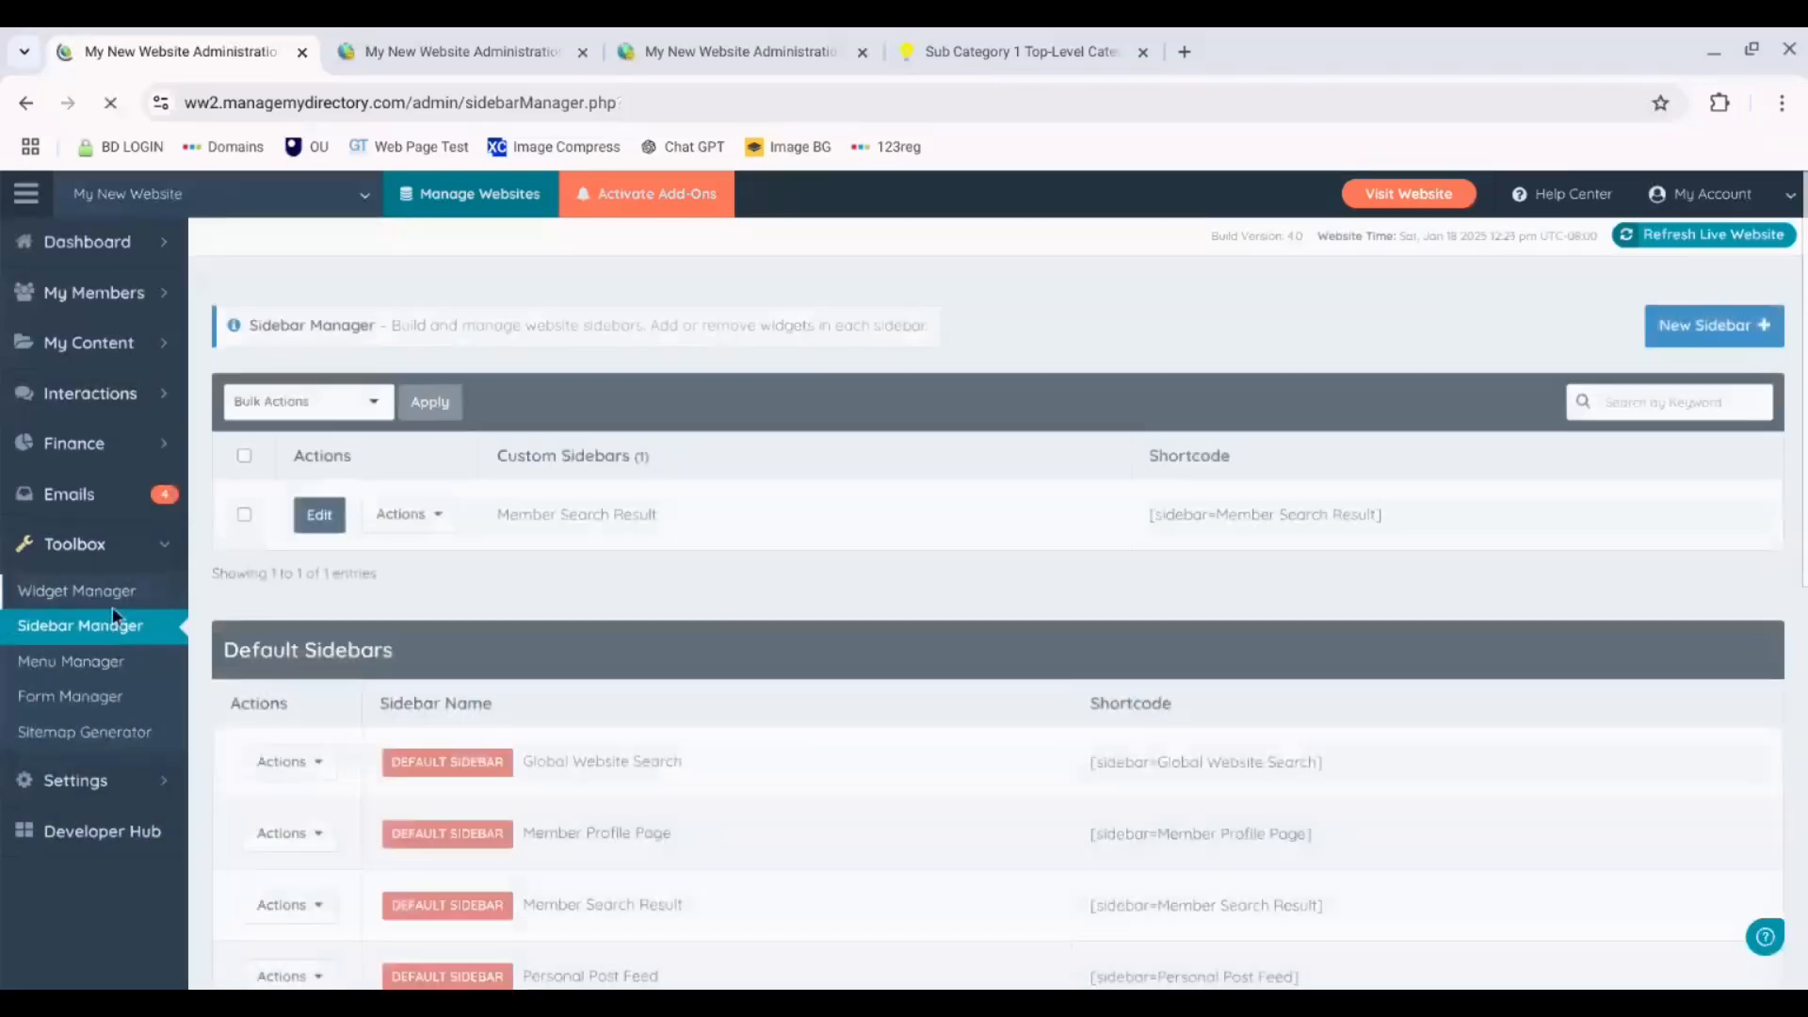
# - Open the custom Member Search Result sidebar, set its nickname to Cat 1, save it and close the sidebar details
pyautogui.click(322, 520)
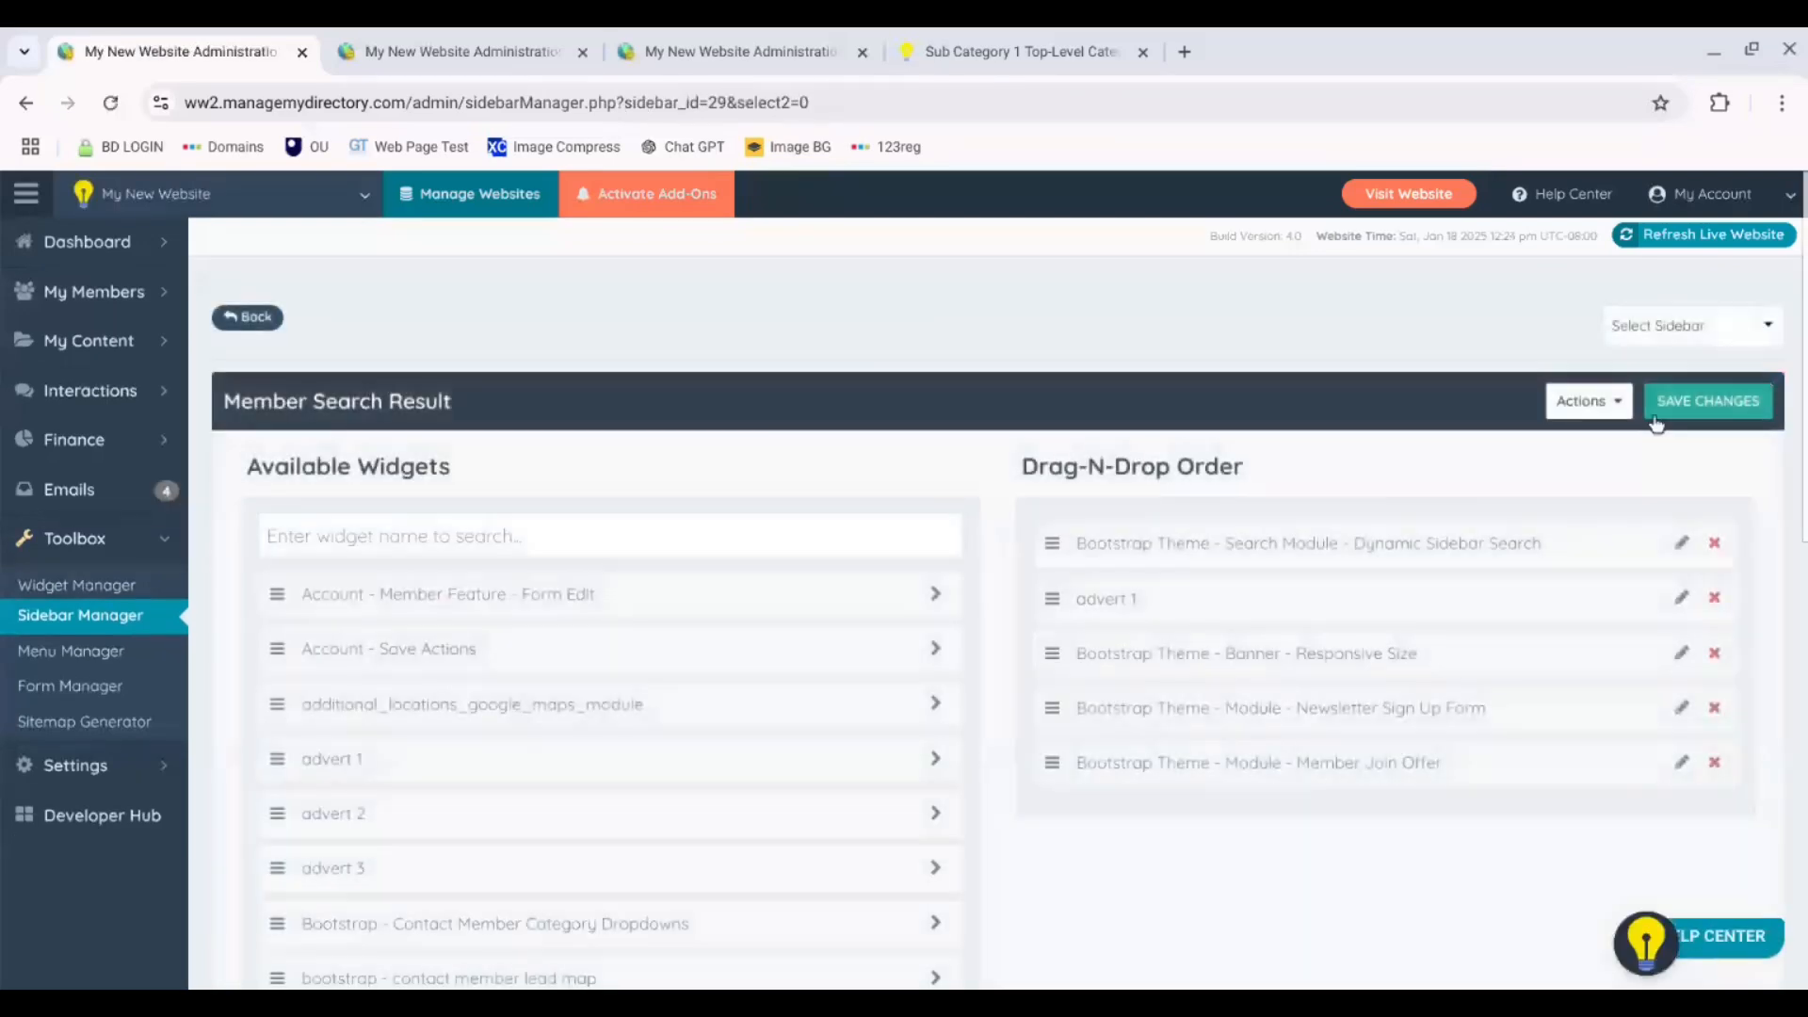
pyautogui.click(1588, 411)
pyautogui.click(1544, 442)
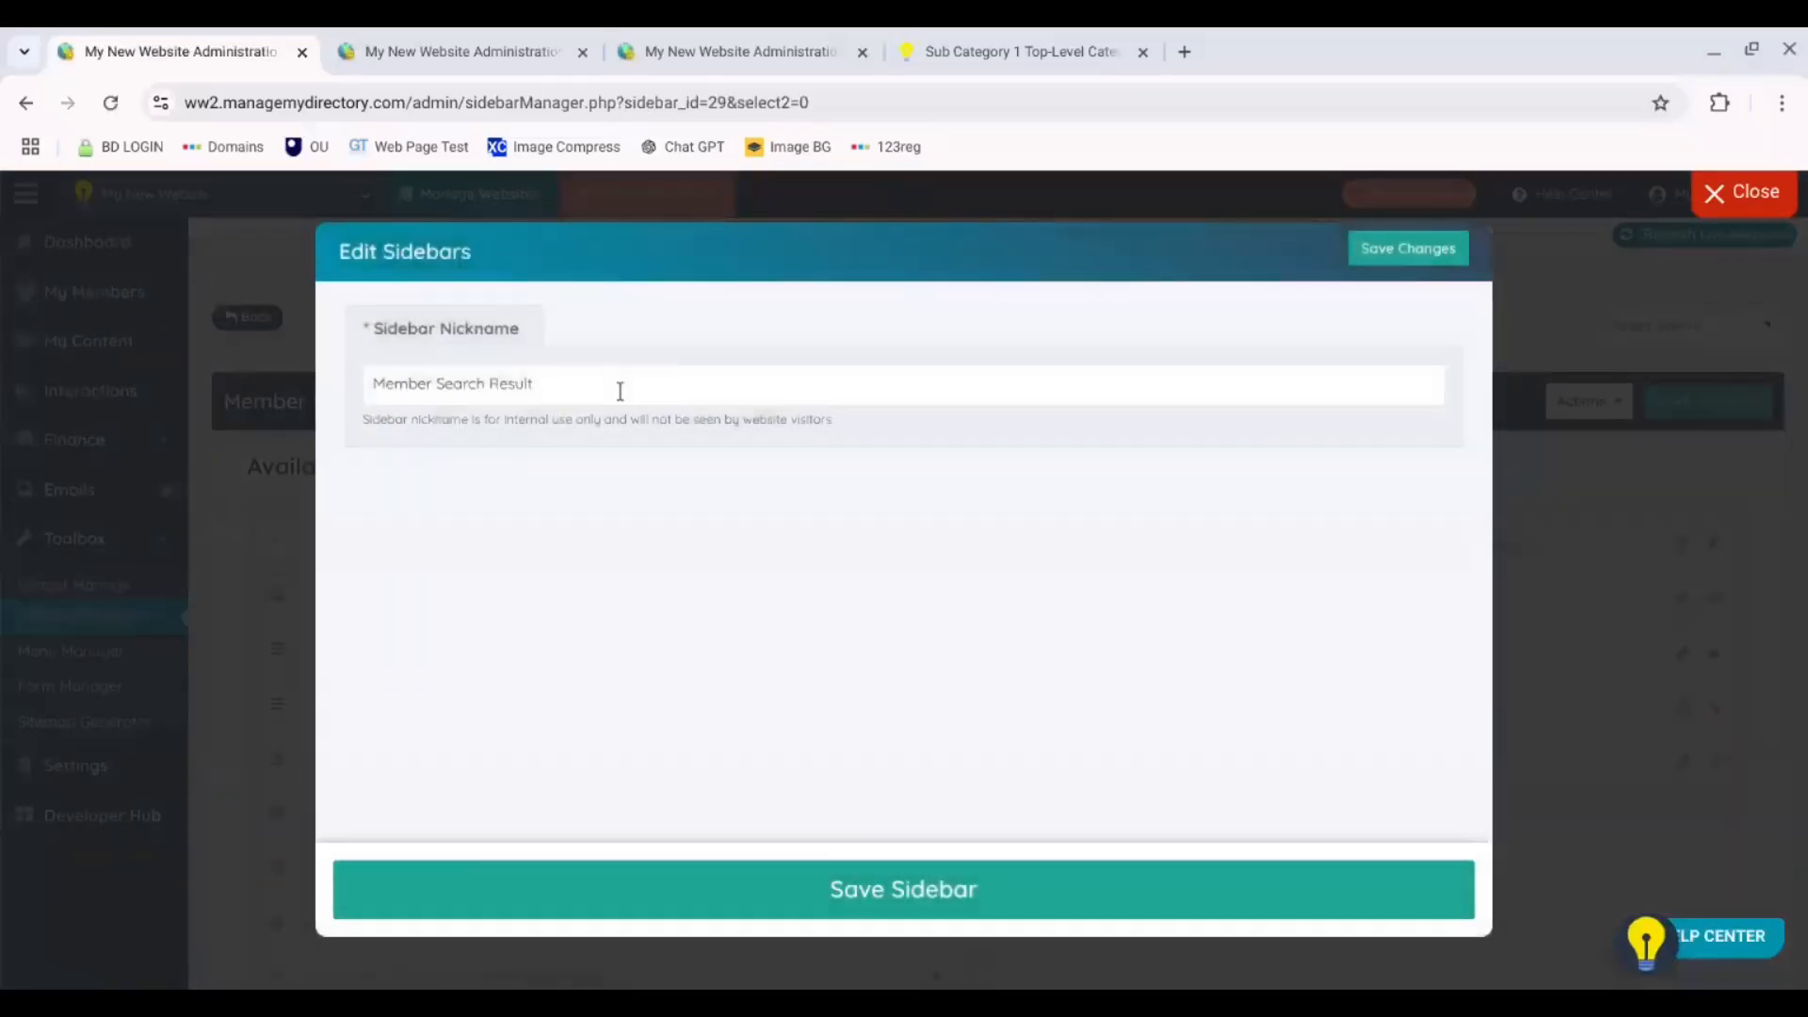
pyautogui.click(618, 391)
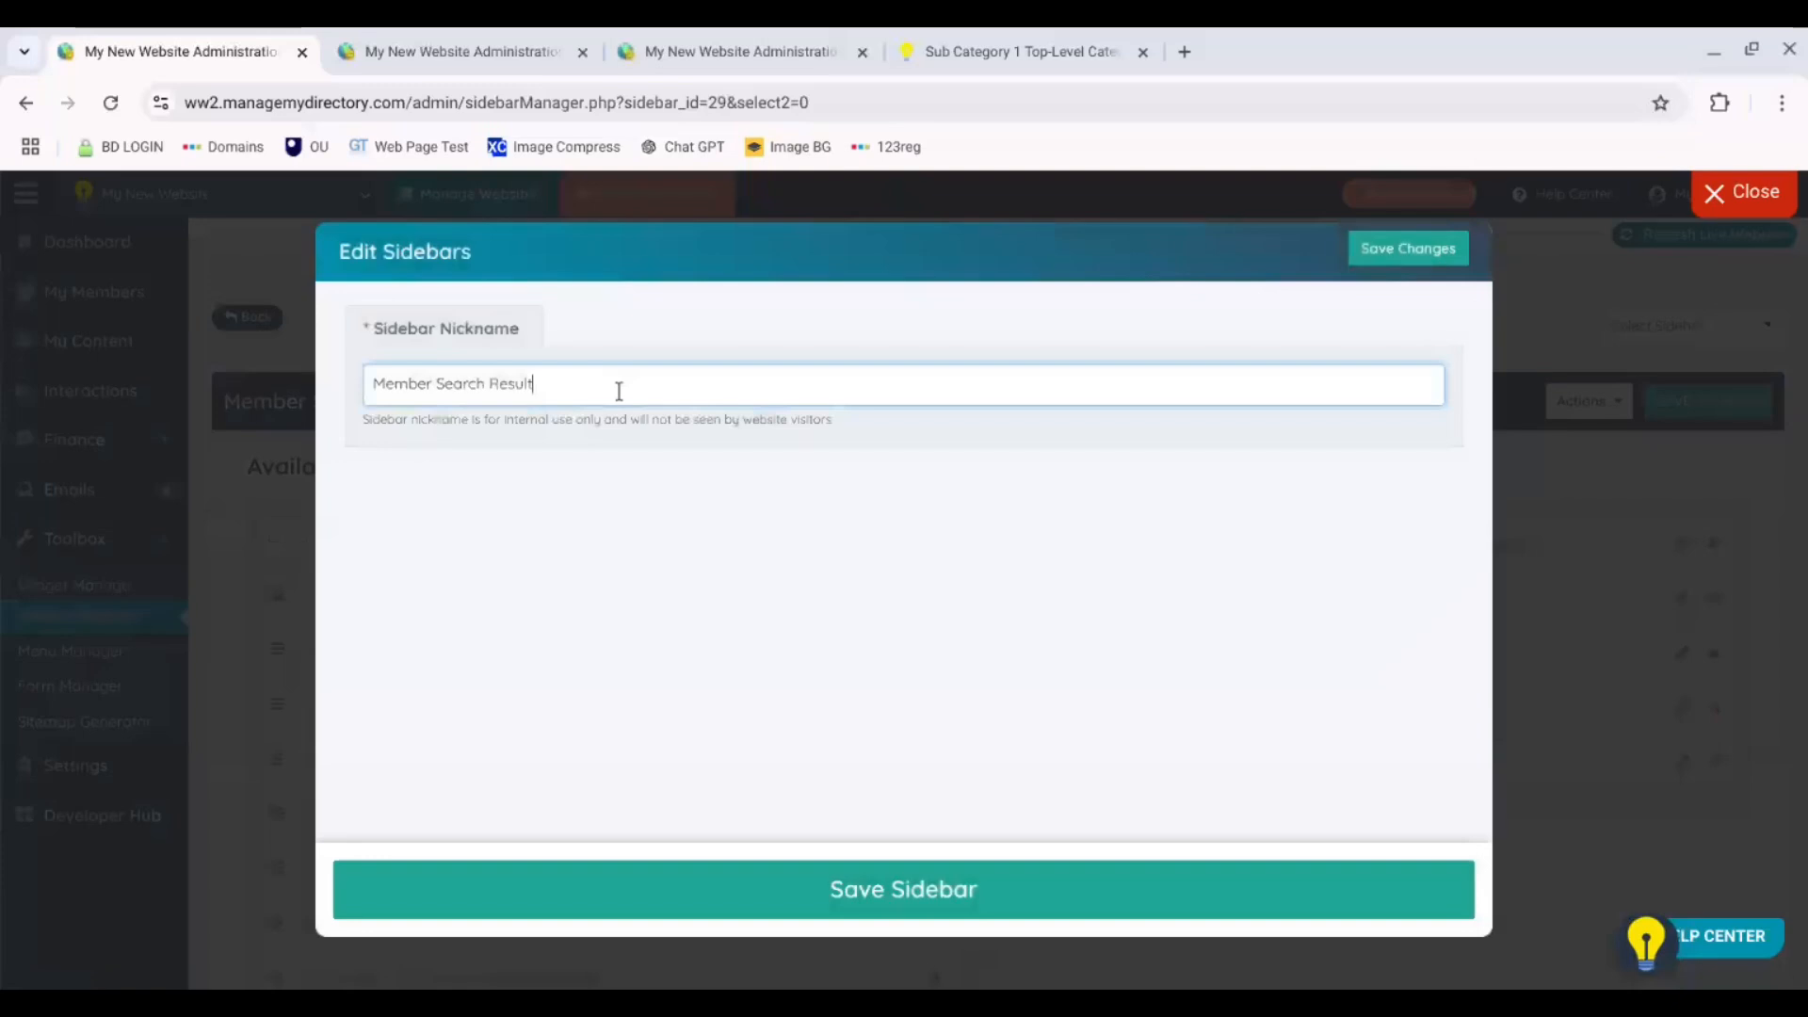
pyautogui.moveTo(573, 389); pyautogui.dragTo(350, 392)
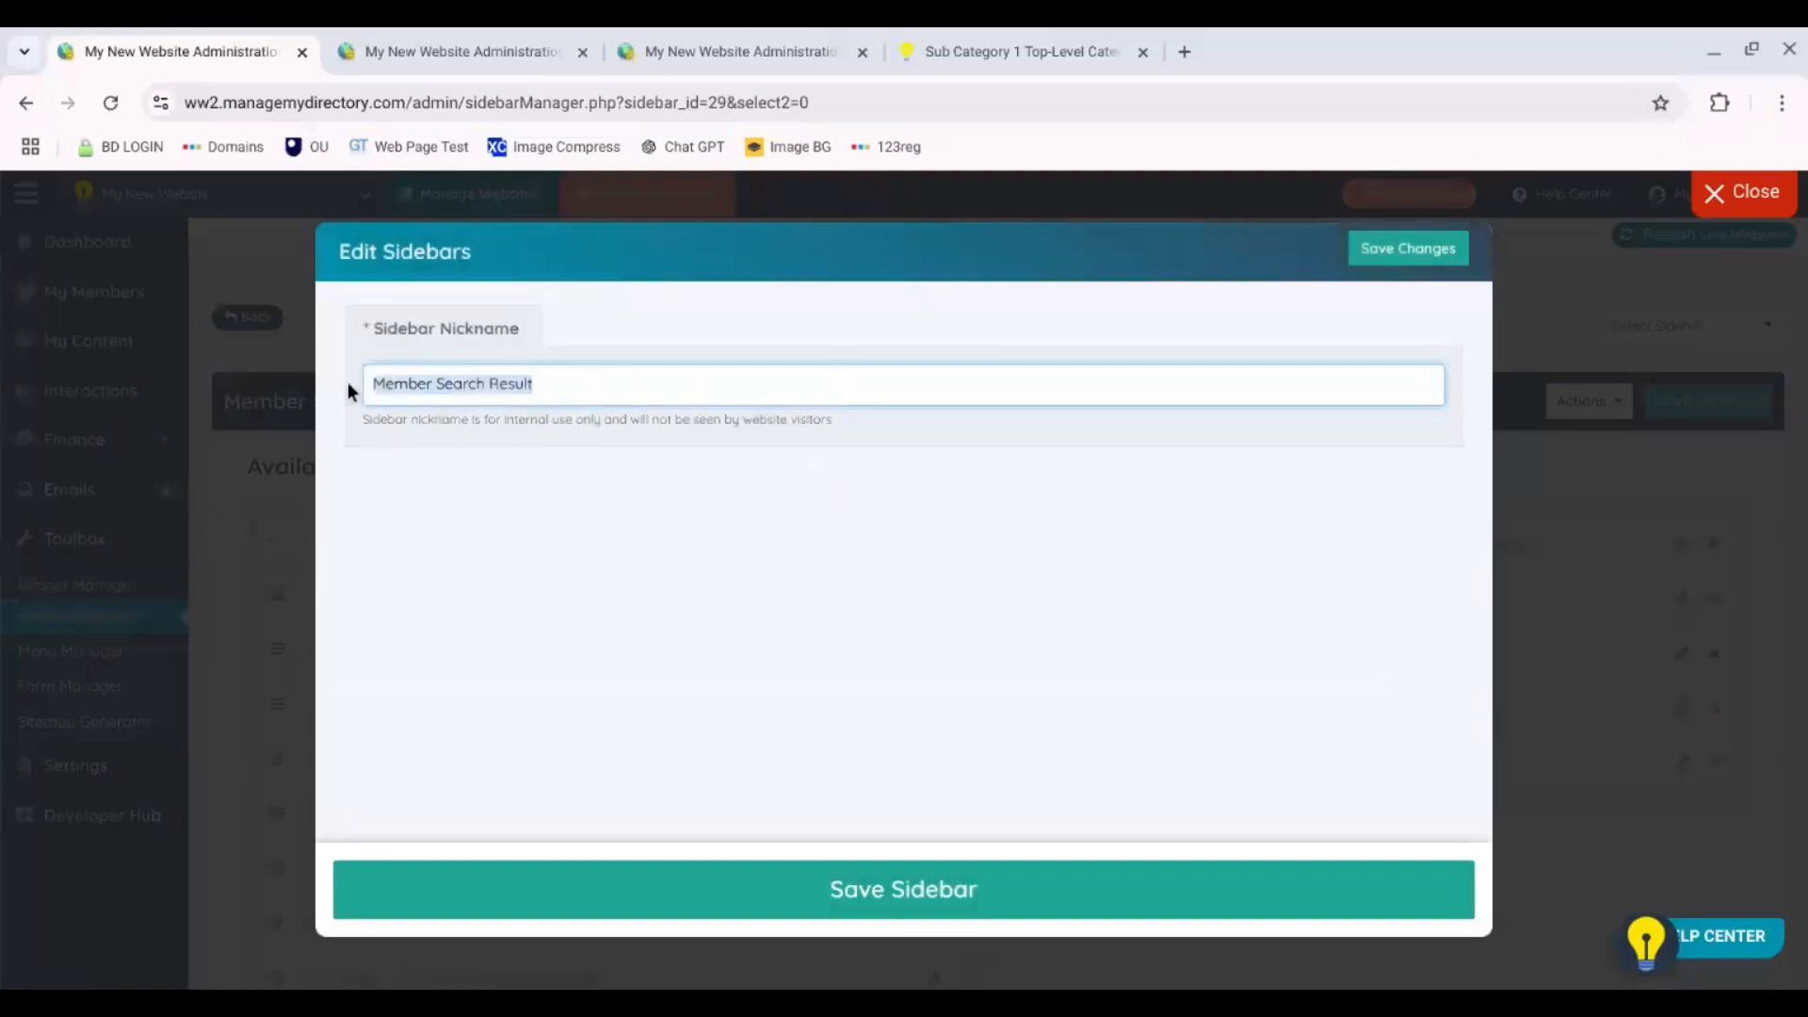
pyautogui.press('BackSpace')
pyautogui.write('Cat 1')
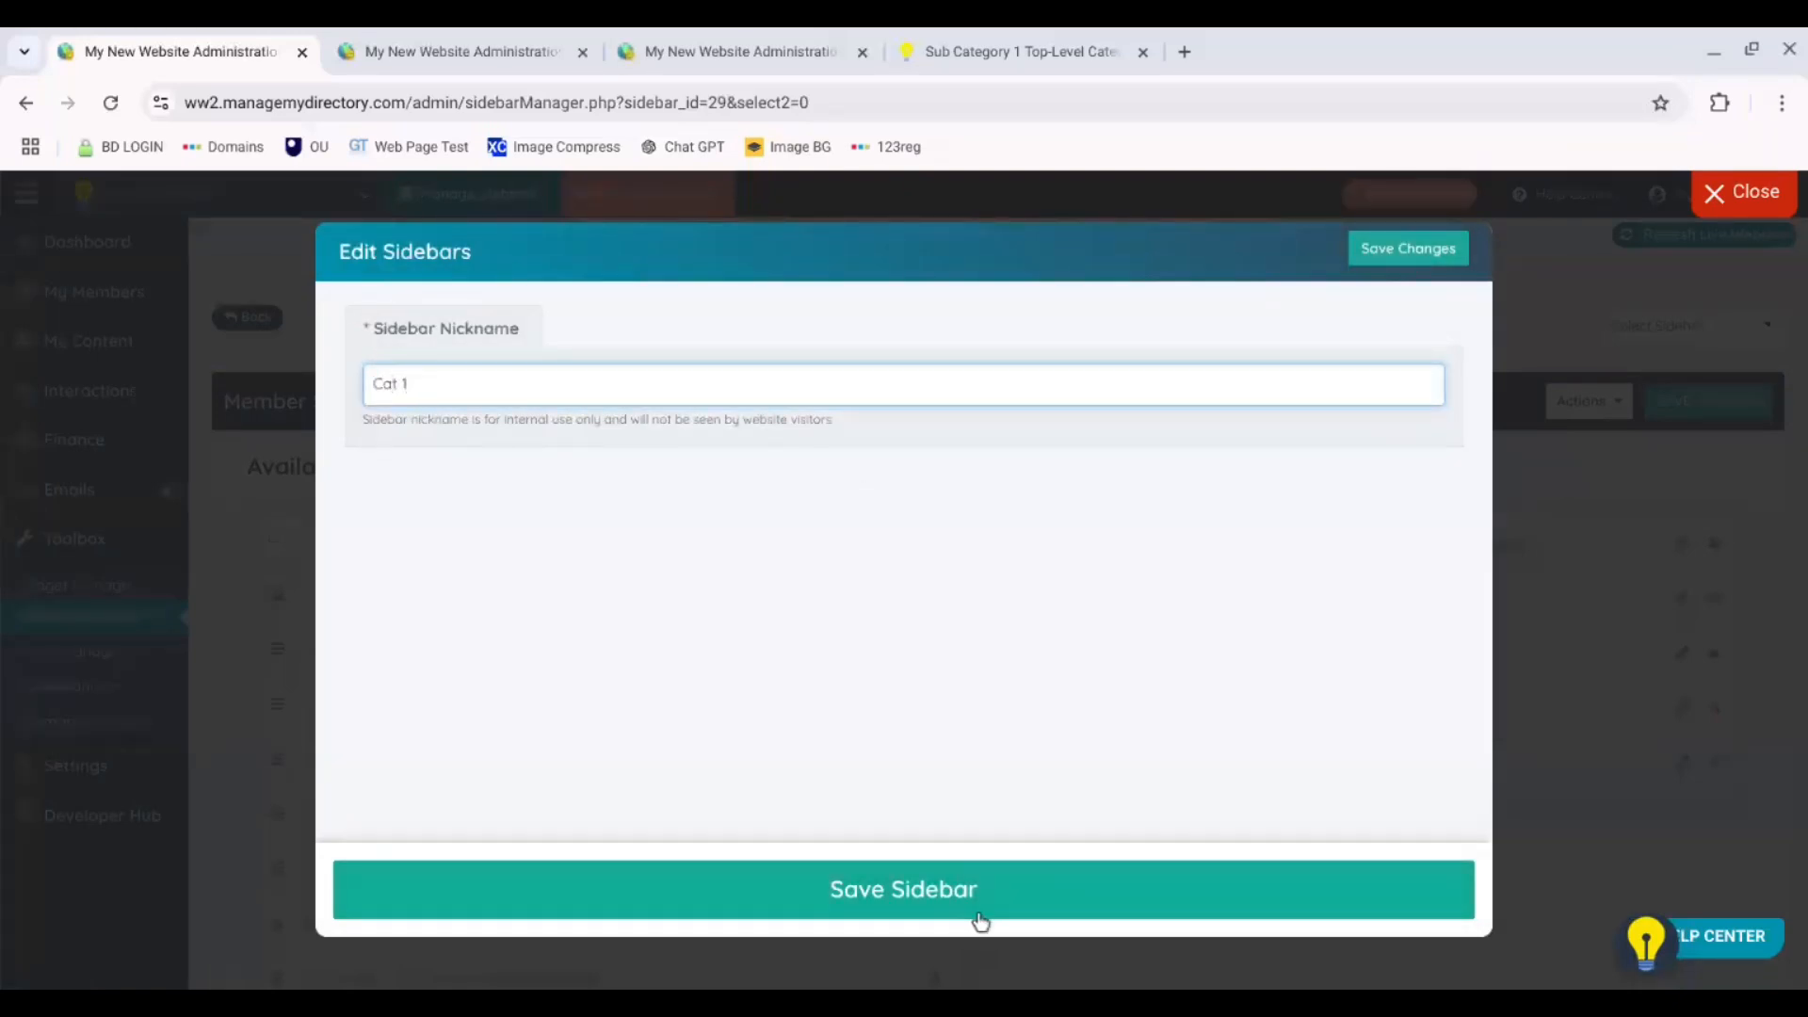
pyautogui.click(980, 919)
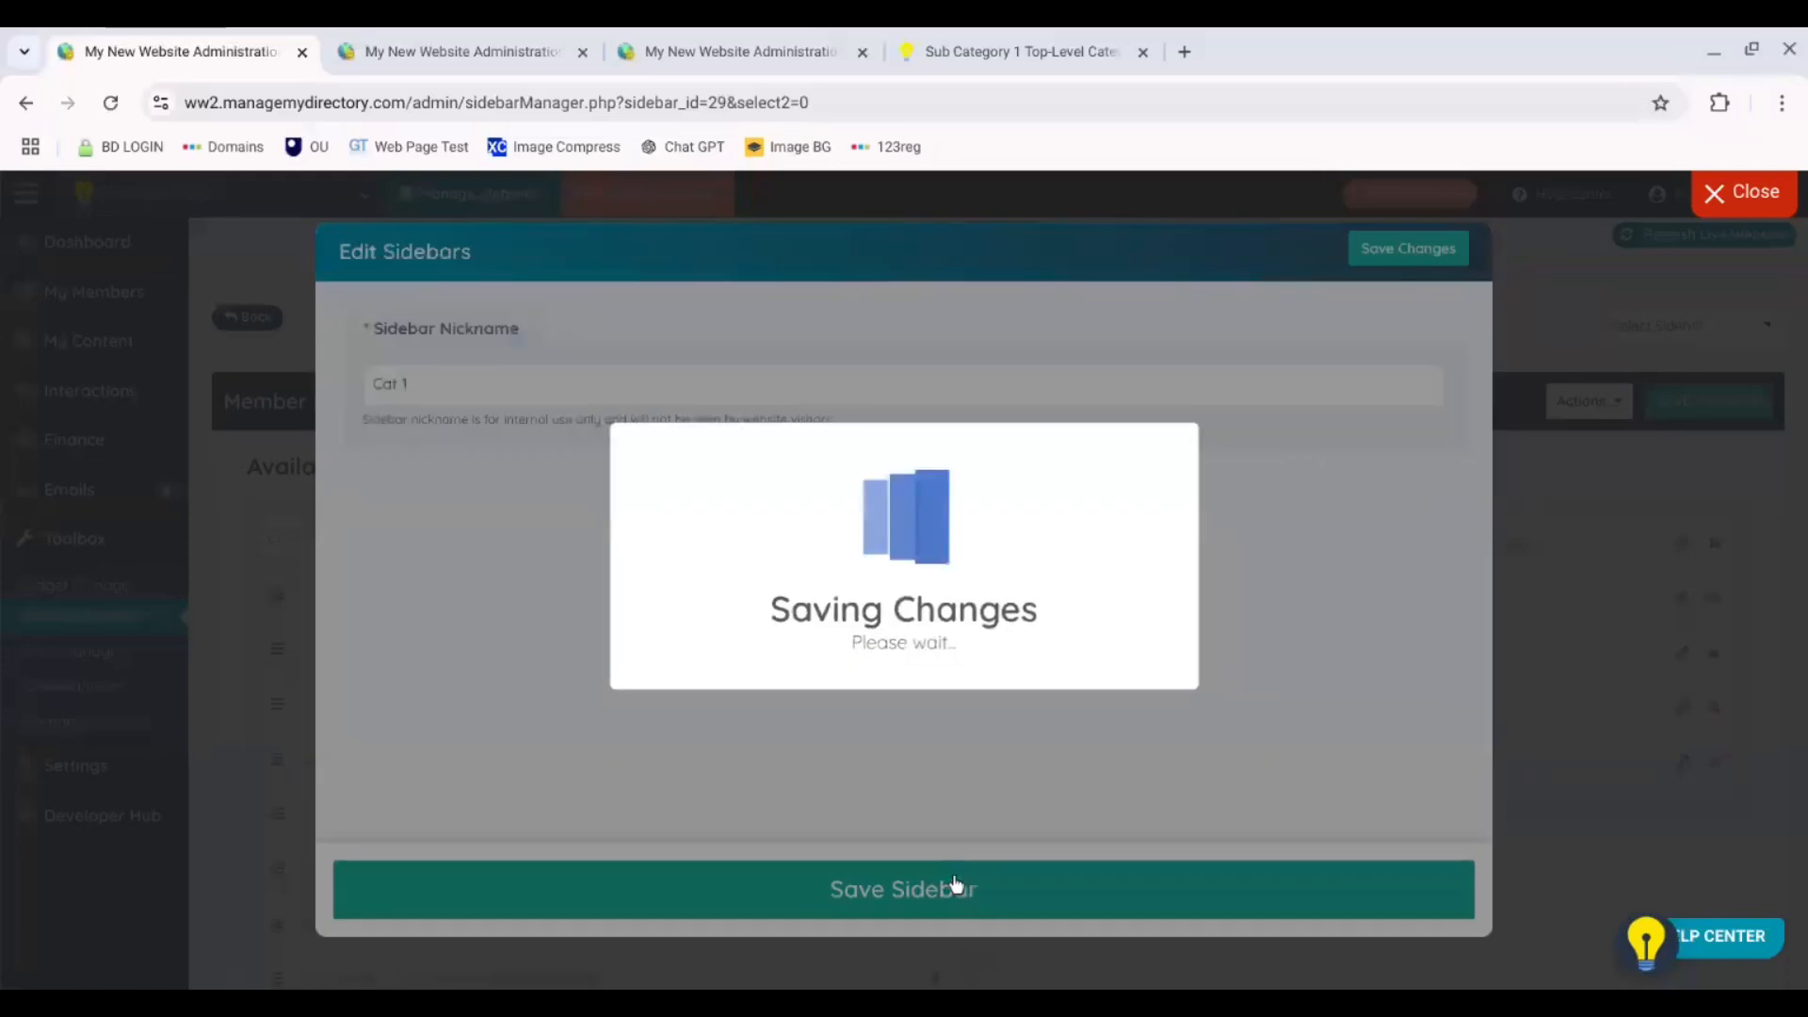
pyautogui.click(1716, 209)
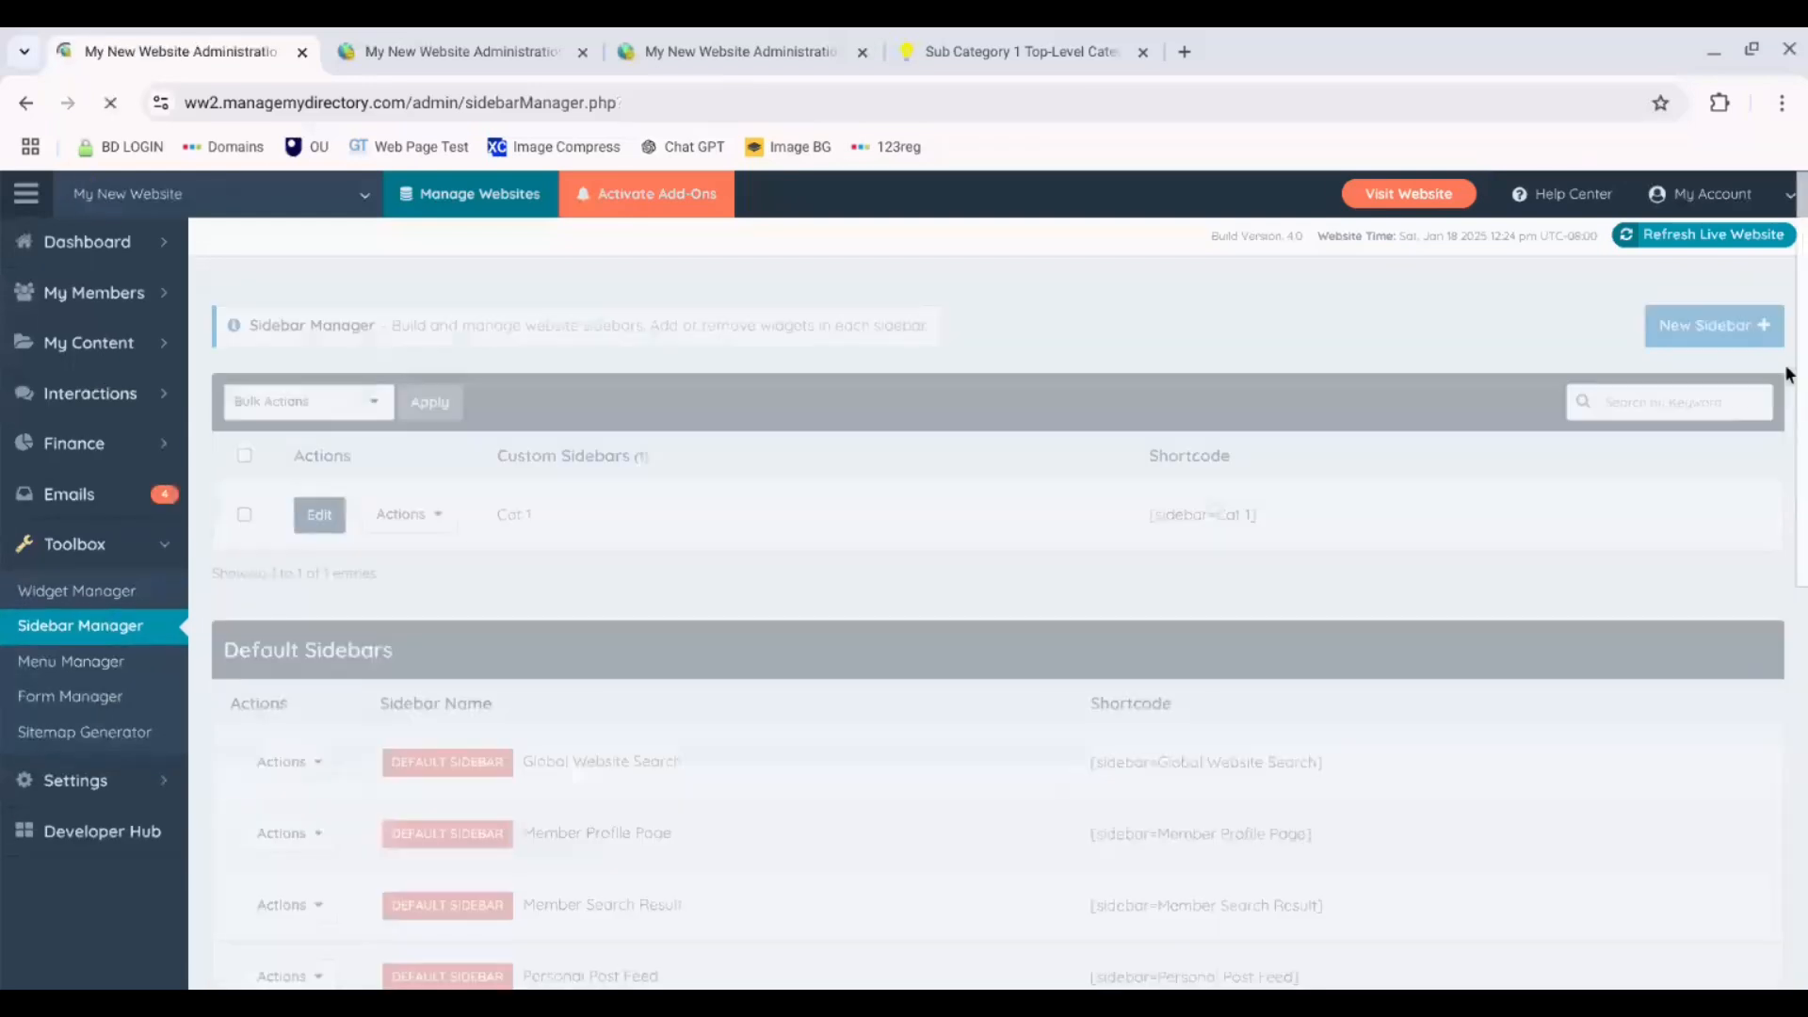
# - Locate the default Member Search Result sidebar in the Sidebar Manager and customize it as another new sidebar
pyautogui.scroll(-2, 717, 482)
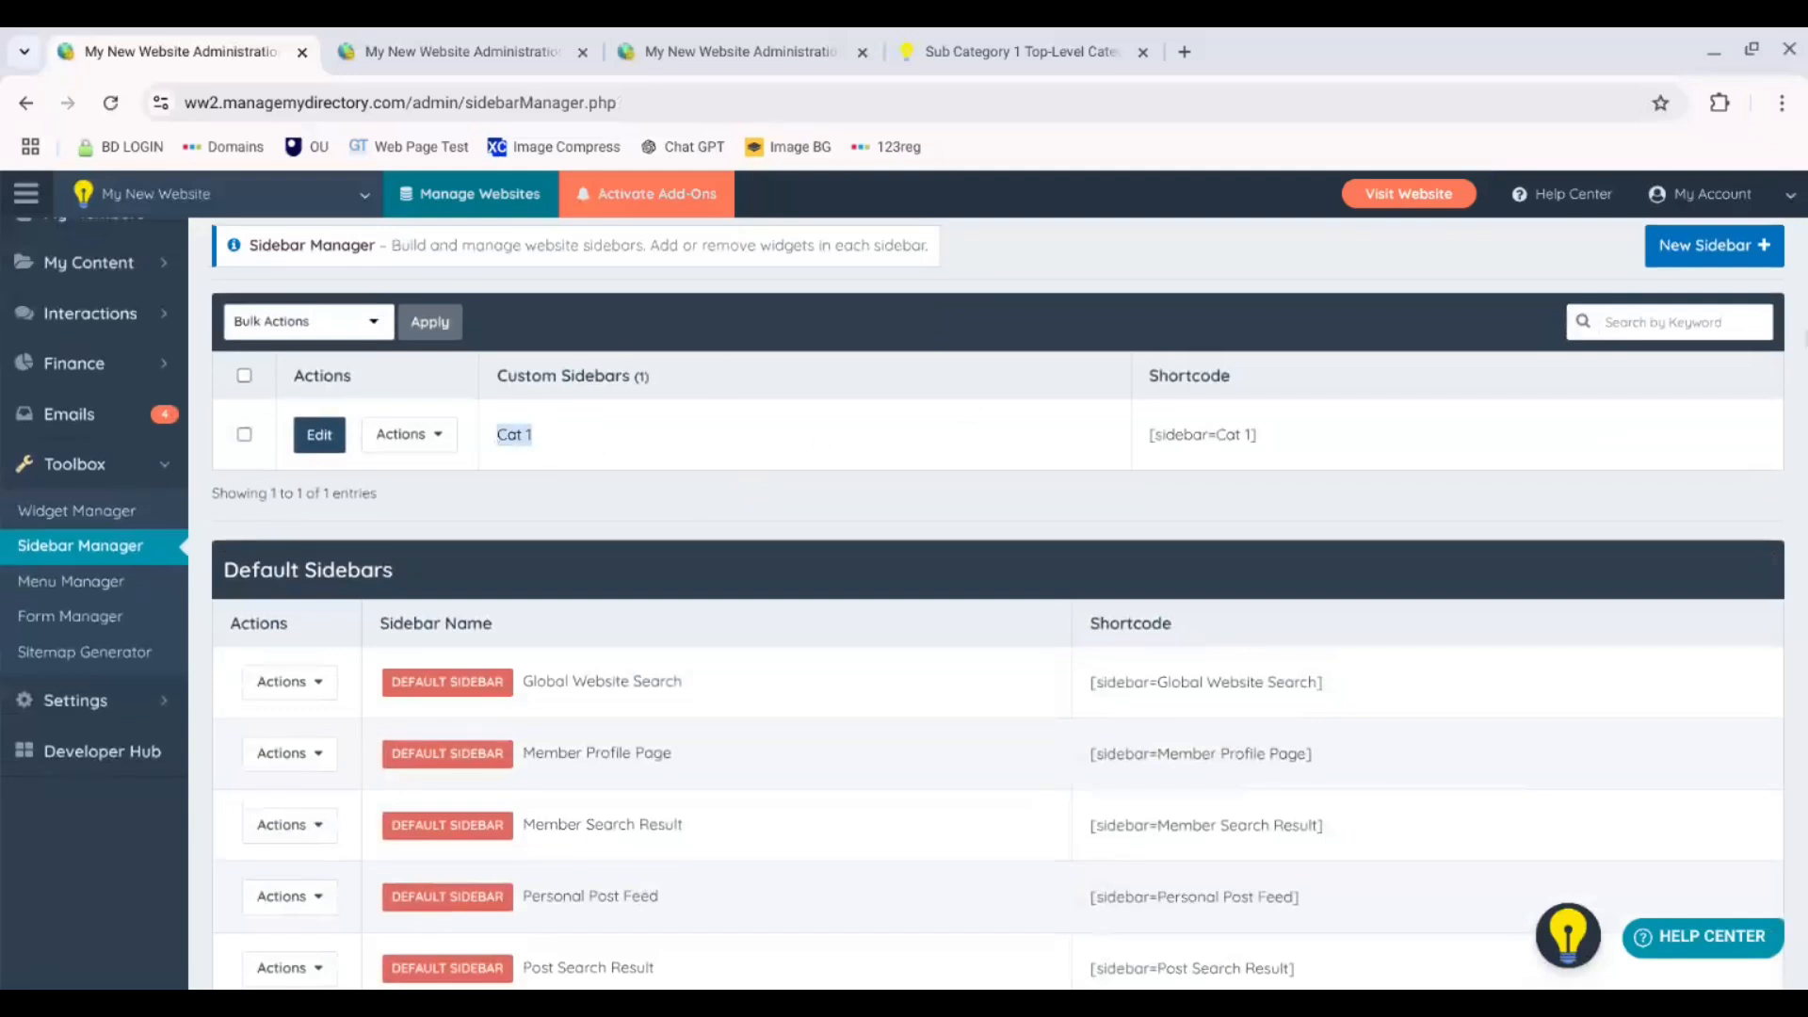
pyautogui.scroll(-4, 1319, 646)
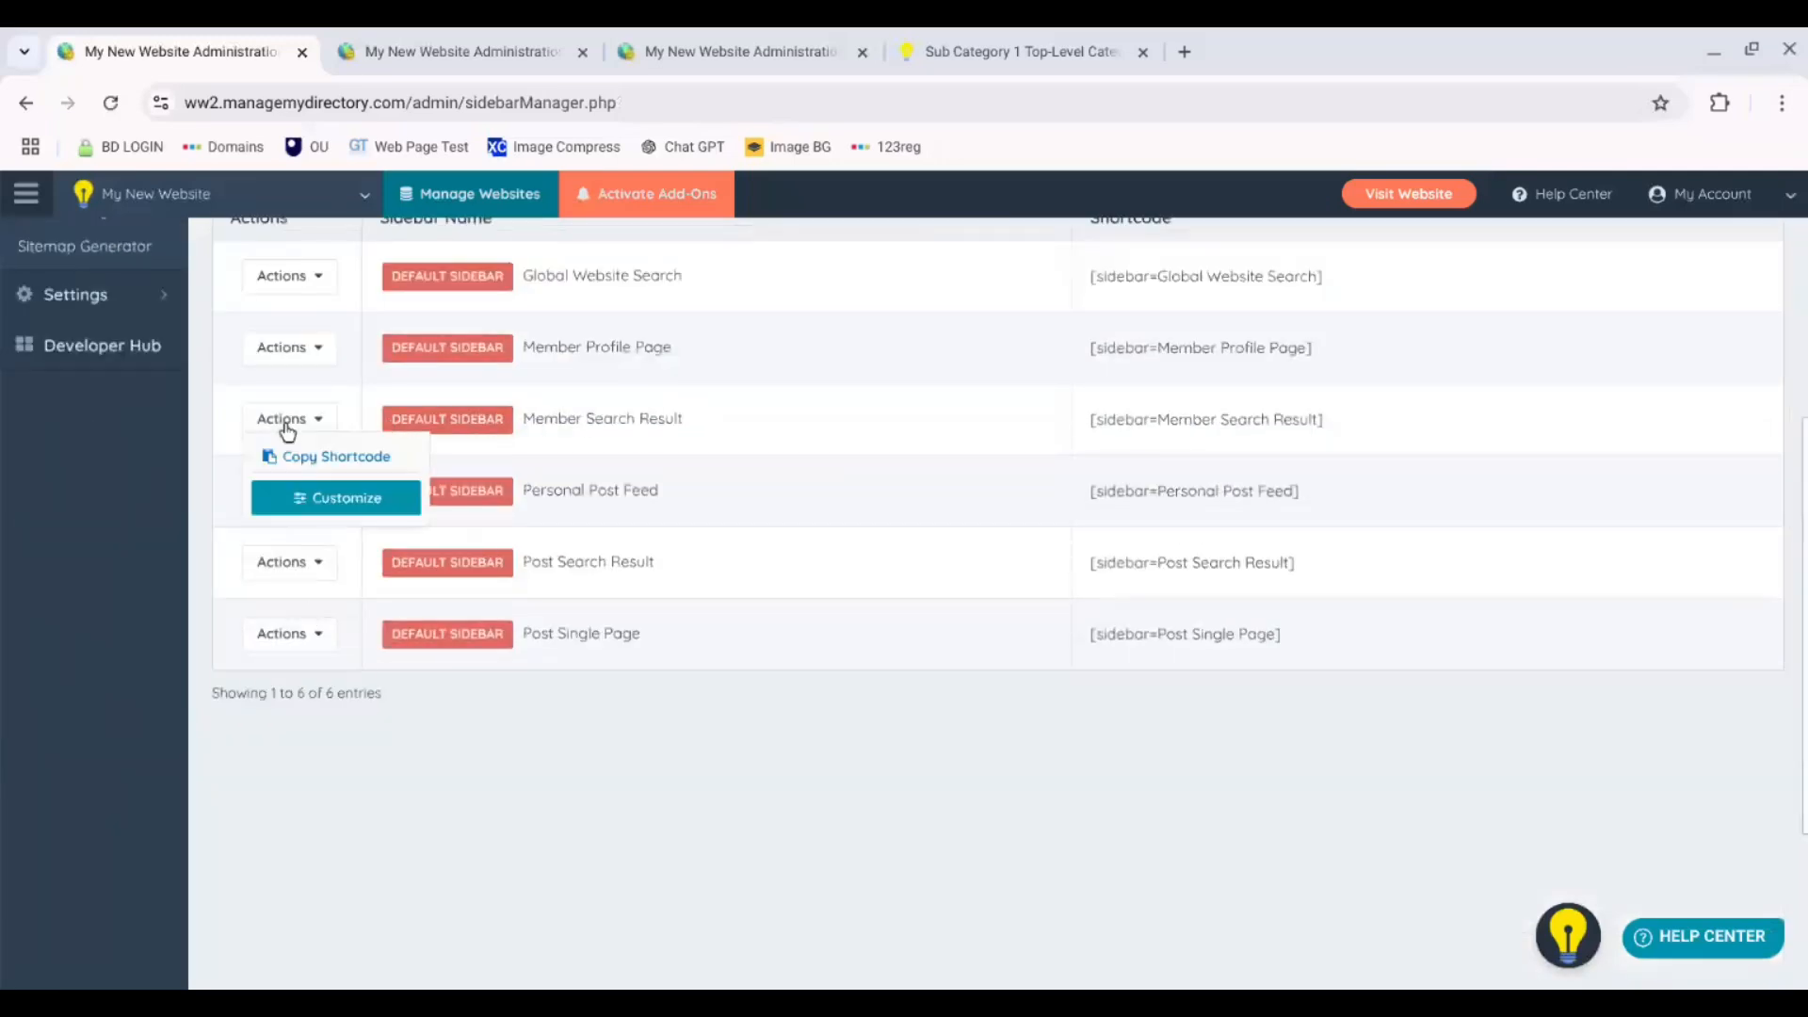
pyautogui.moveTo(1803, 523); pyautogui.dragTo(1805, 377)
pyautogui.scroll(-2, 544, 584)
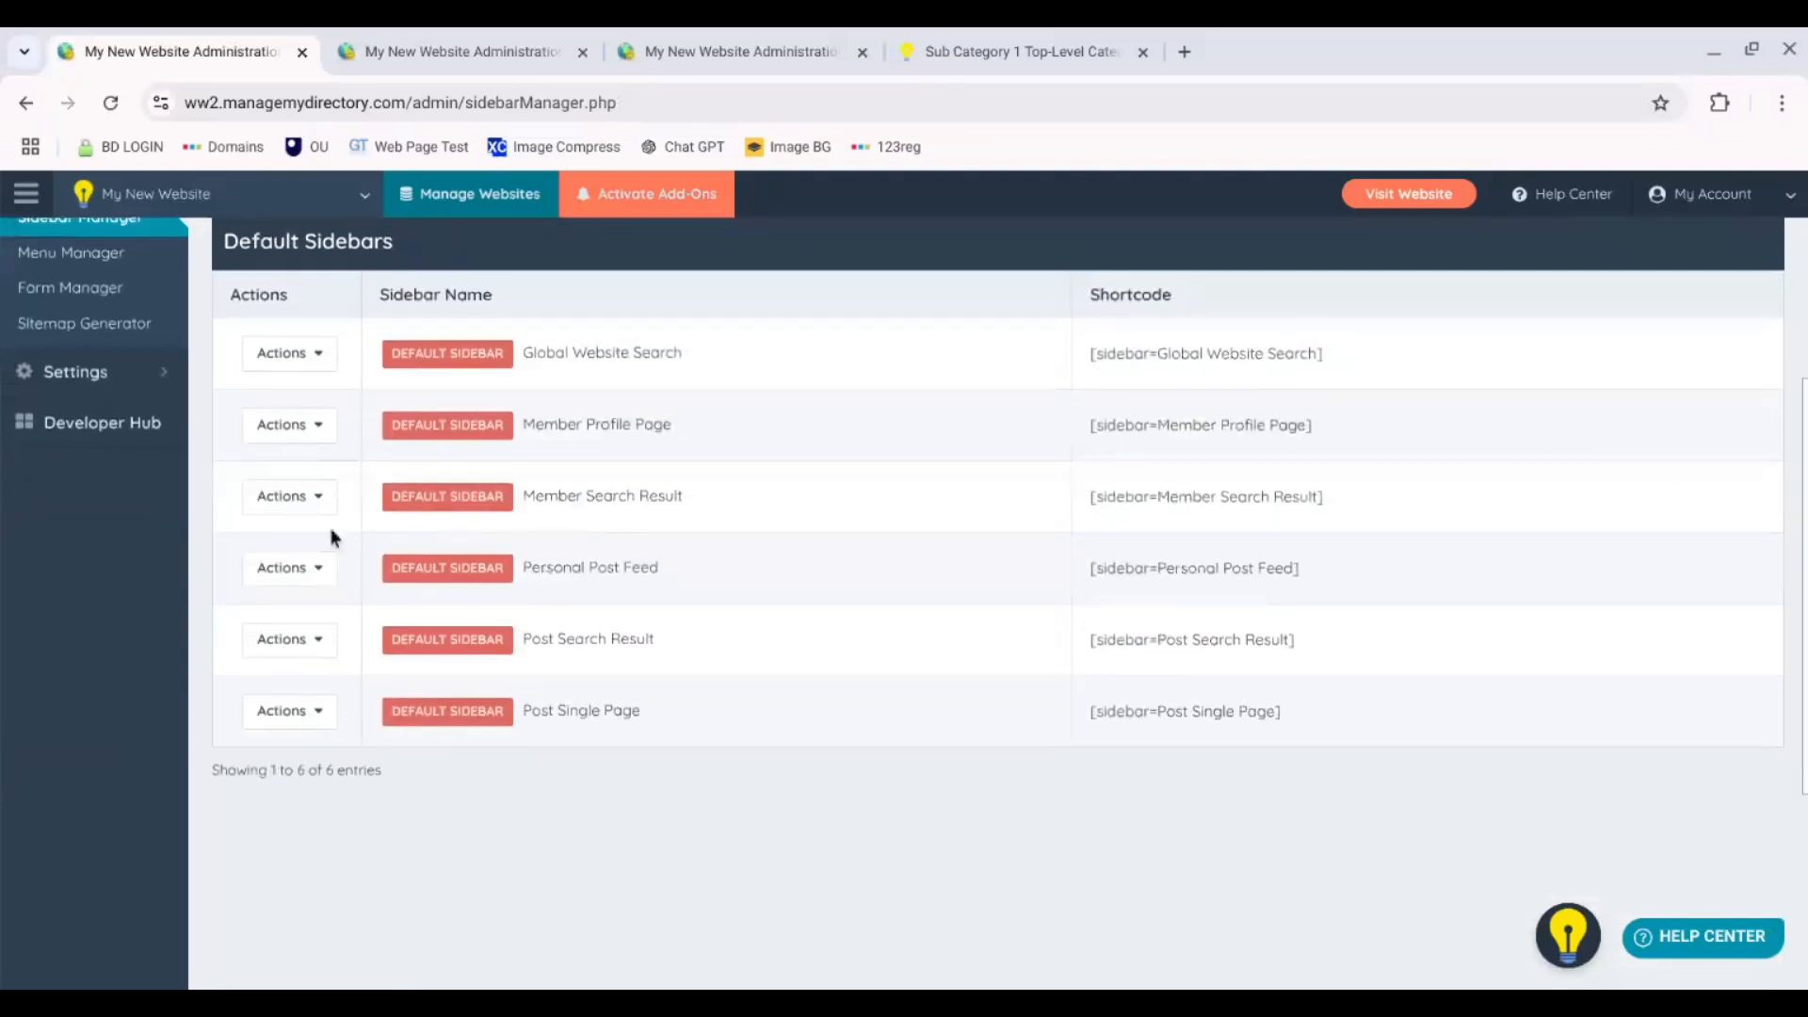
pyautogui.click(285, 497)
pyautogui.click(341, 577)
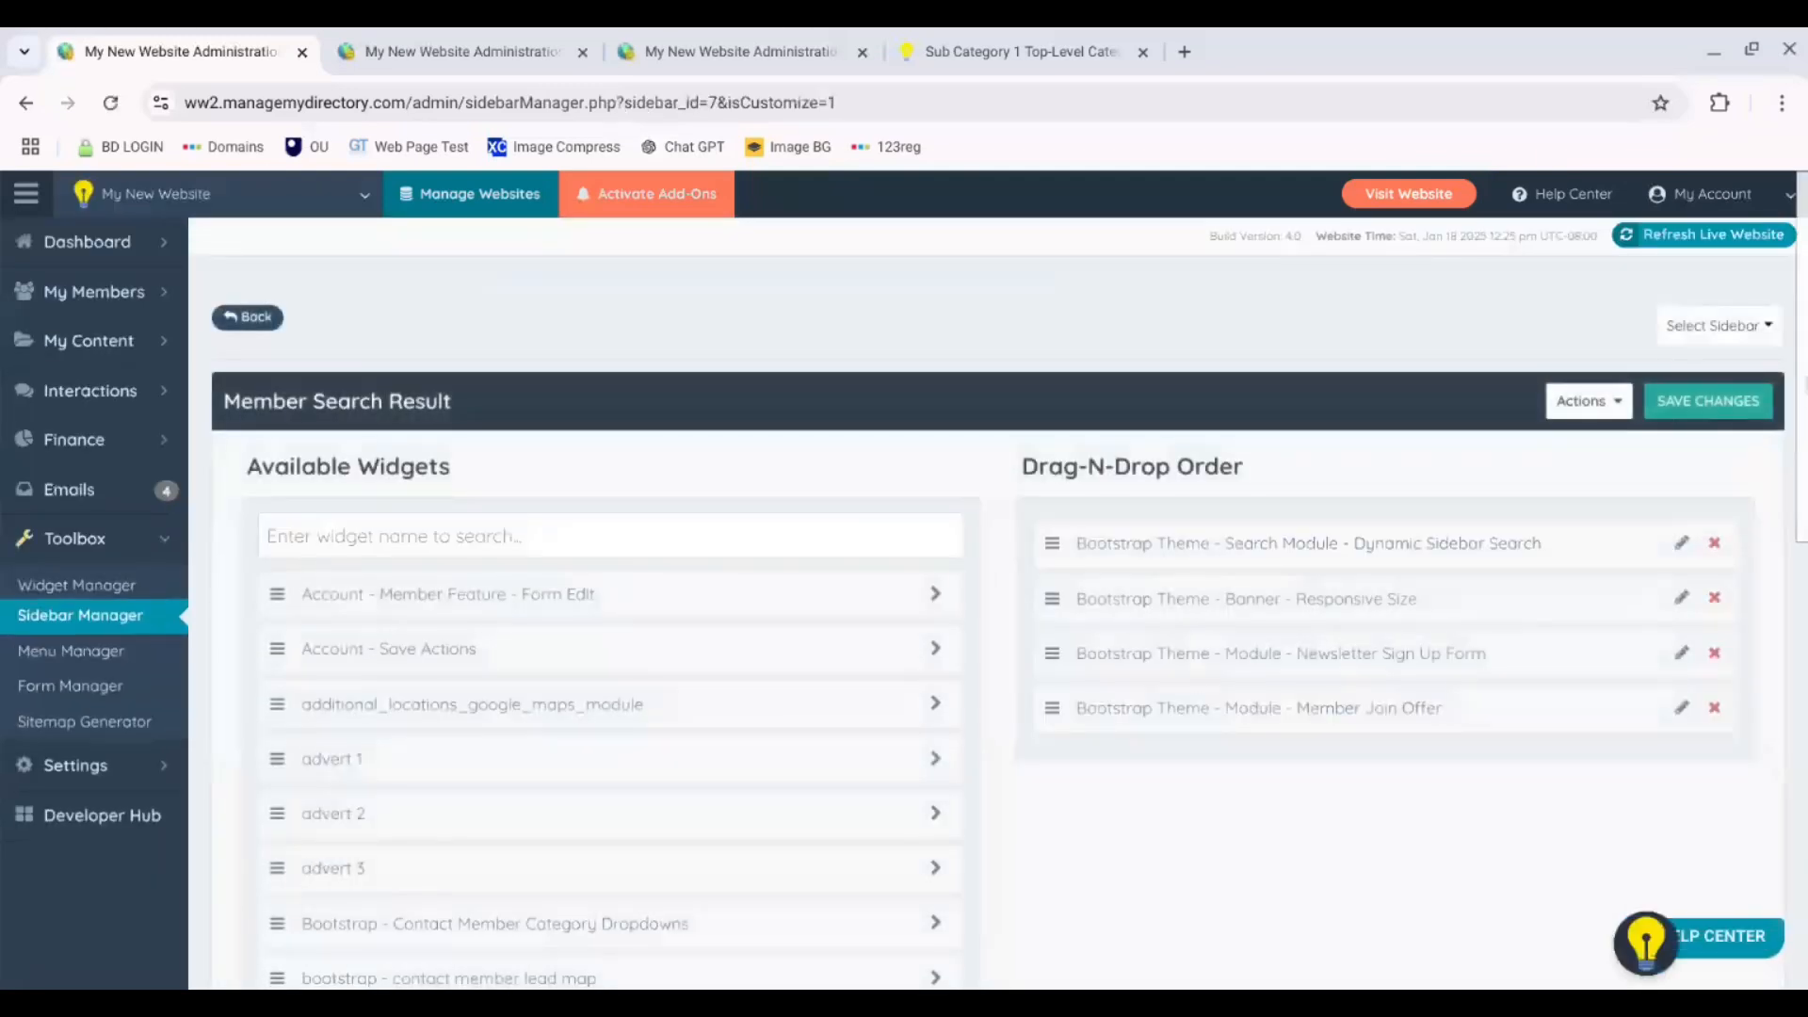
# - Search the widgets for advert, add advert 2 directly below the Dynamic Sidebar Search module, and save the sidebar
pyautogui.click(607, 527)
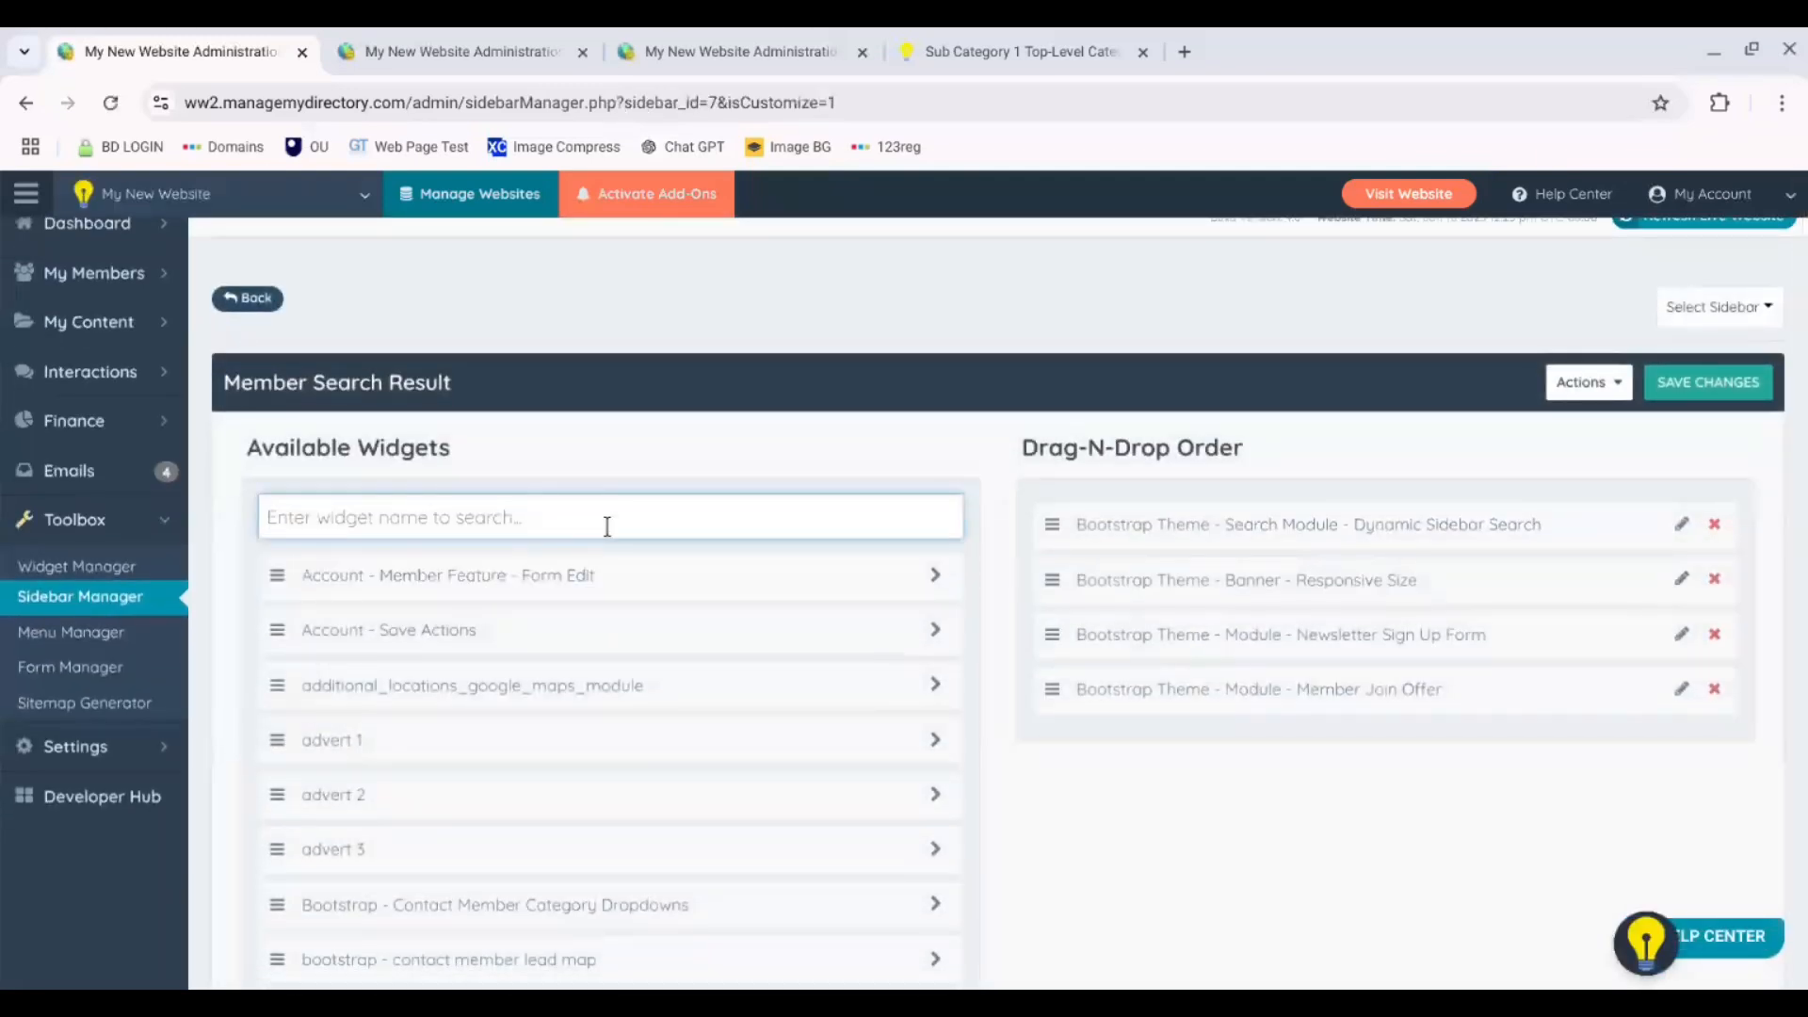
pyautogui.write('advert')
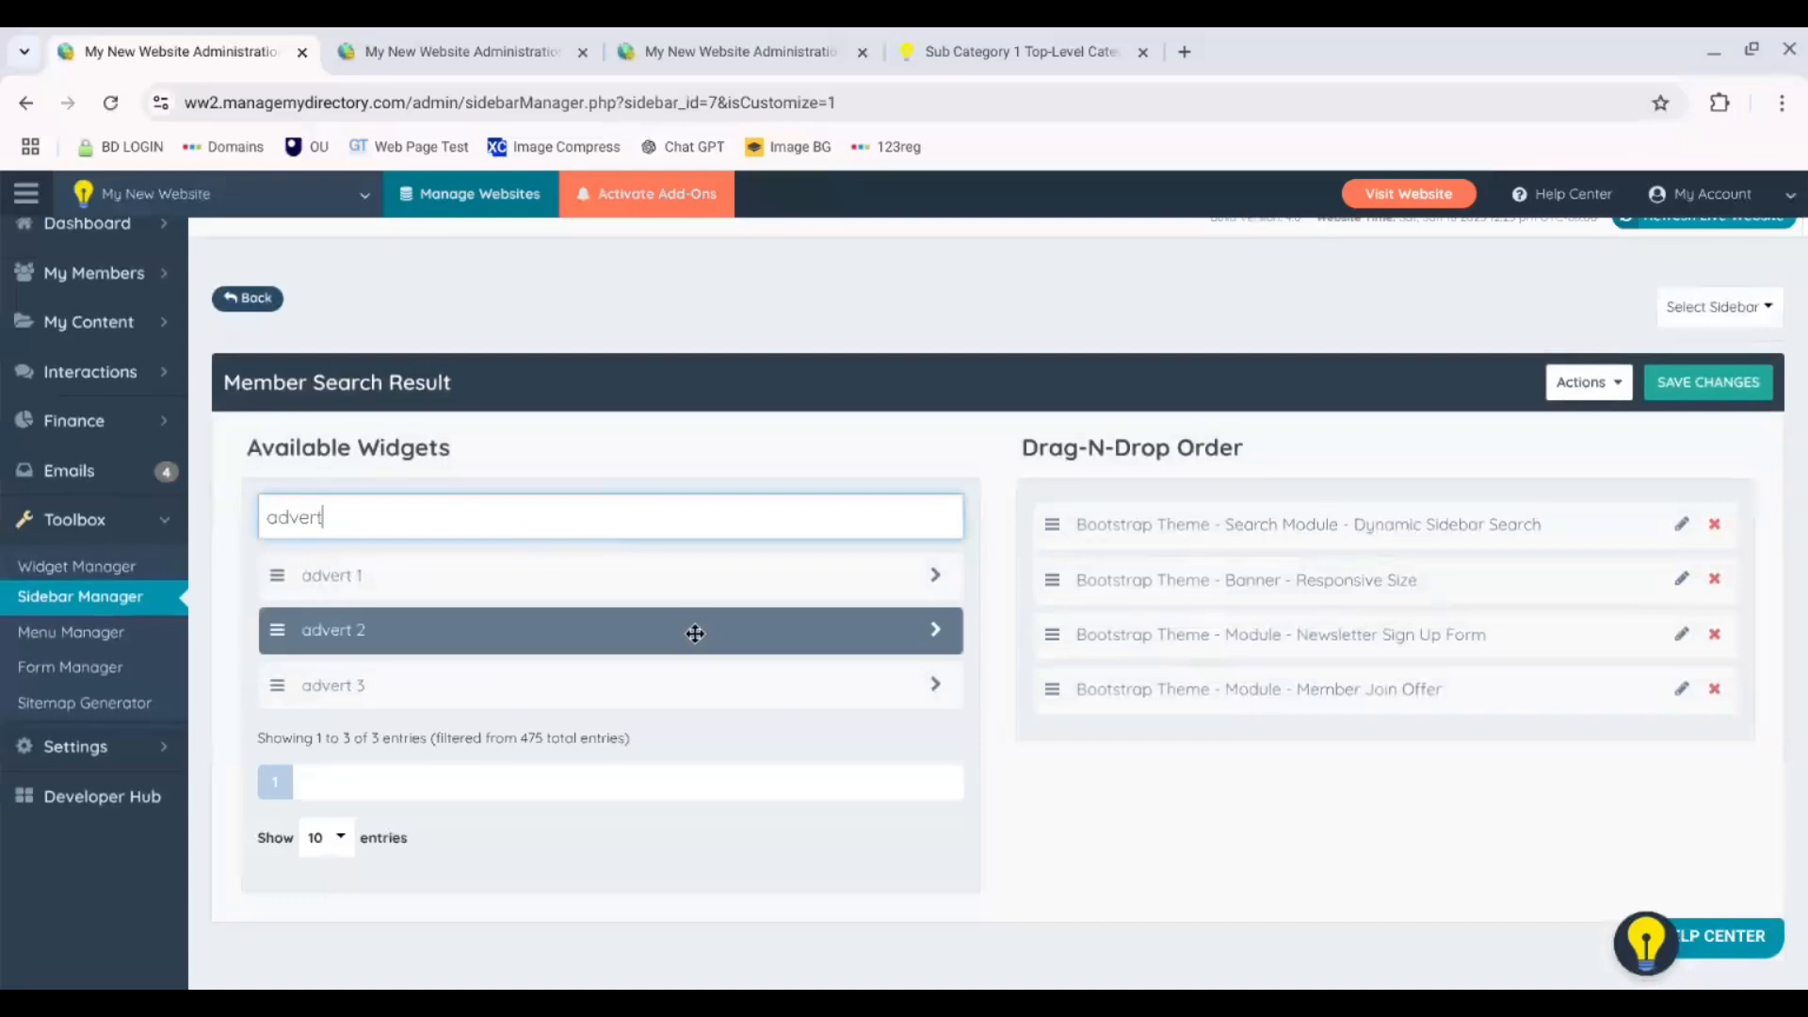
pyautogui.moveTo(695, 632); pyautogui.dragTo(1466, 578)
pyautogui.click(1748, 400)
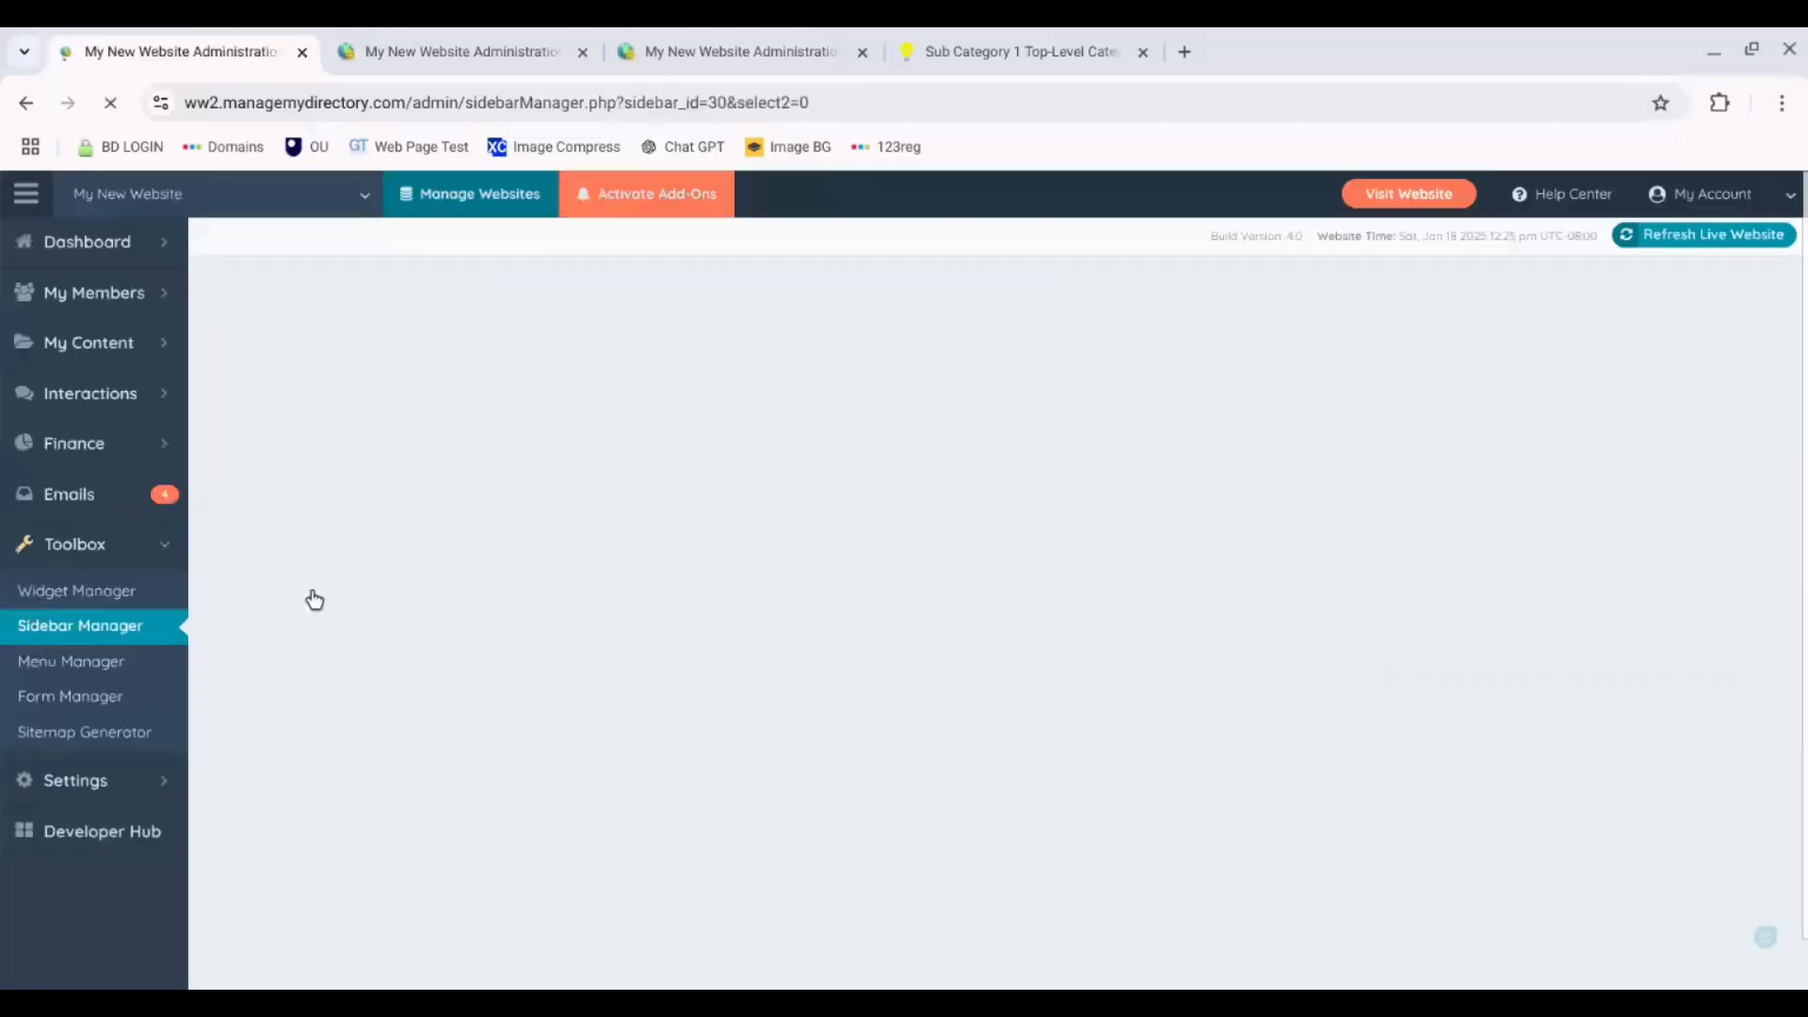
# - Set the nickname of the sidebar containing advert 2 to Cat 2, save it and close the sidebar details
pyautogui.click(1591, 401)
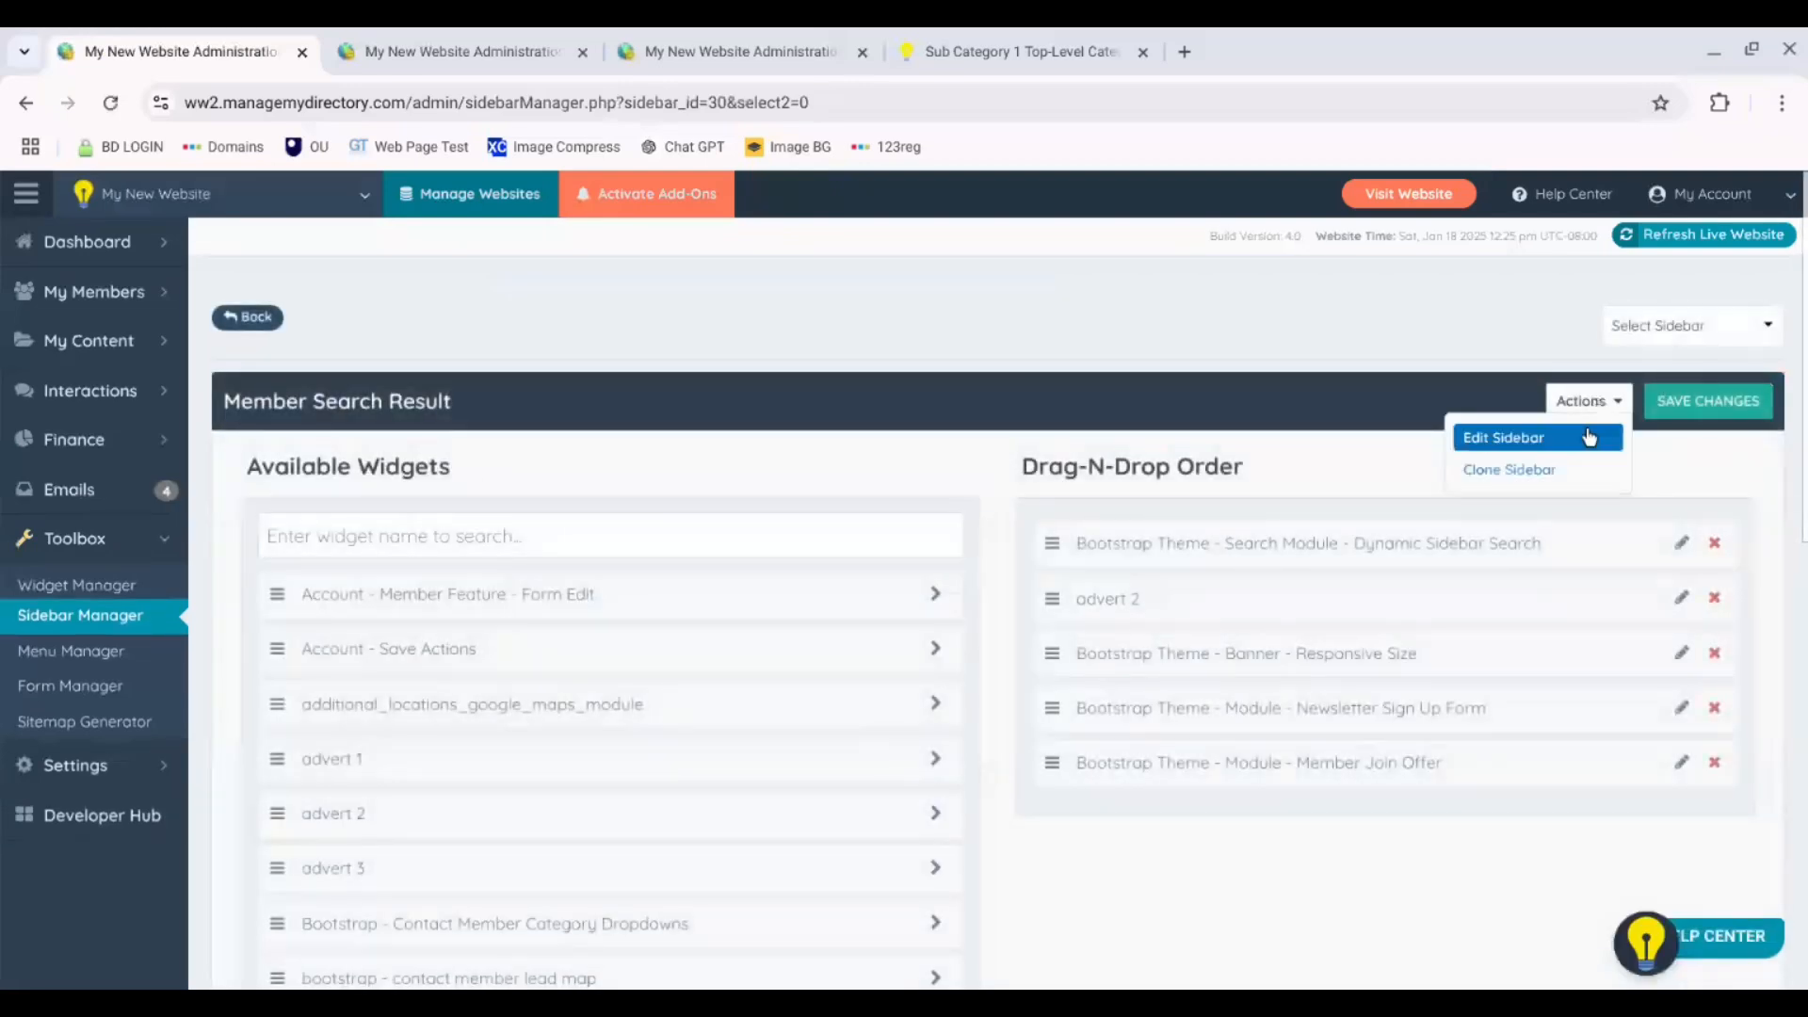
pyautogui.click(1587, 440)
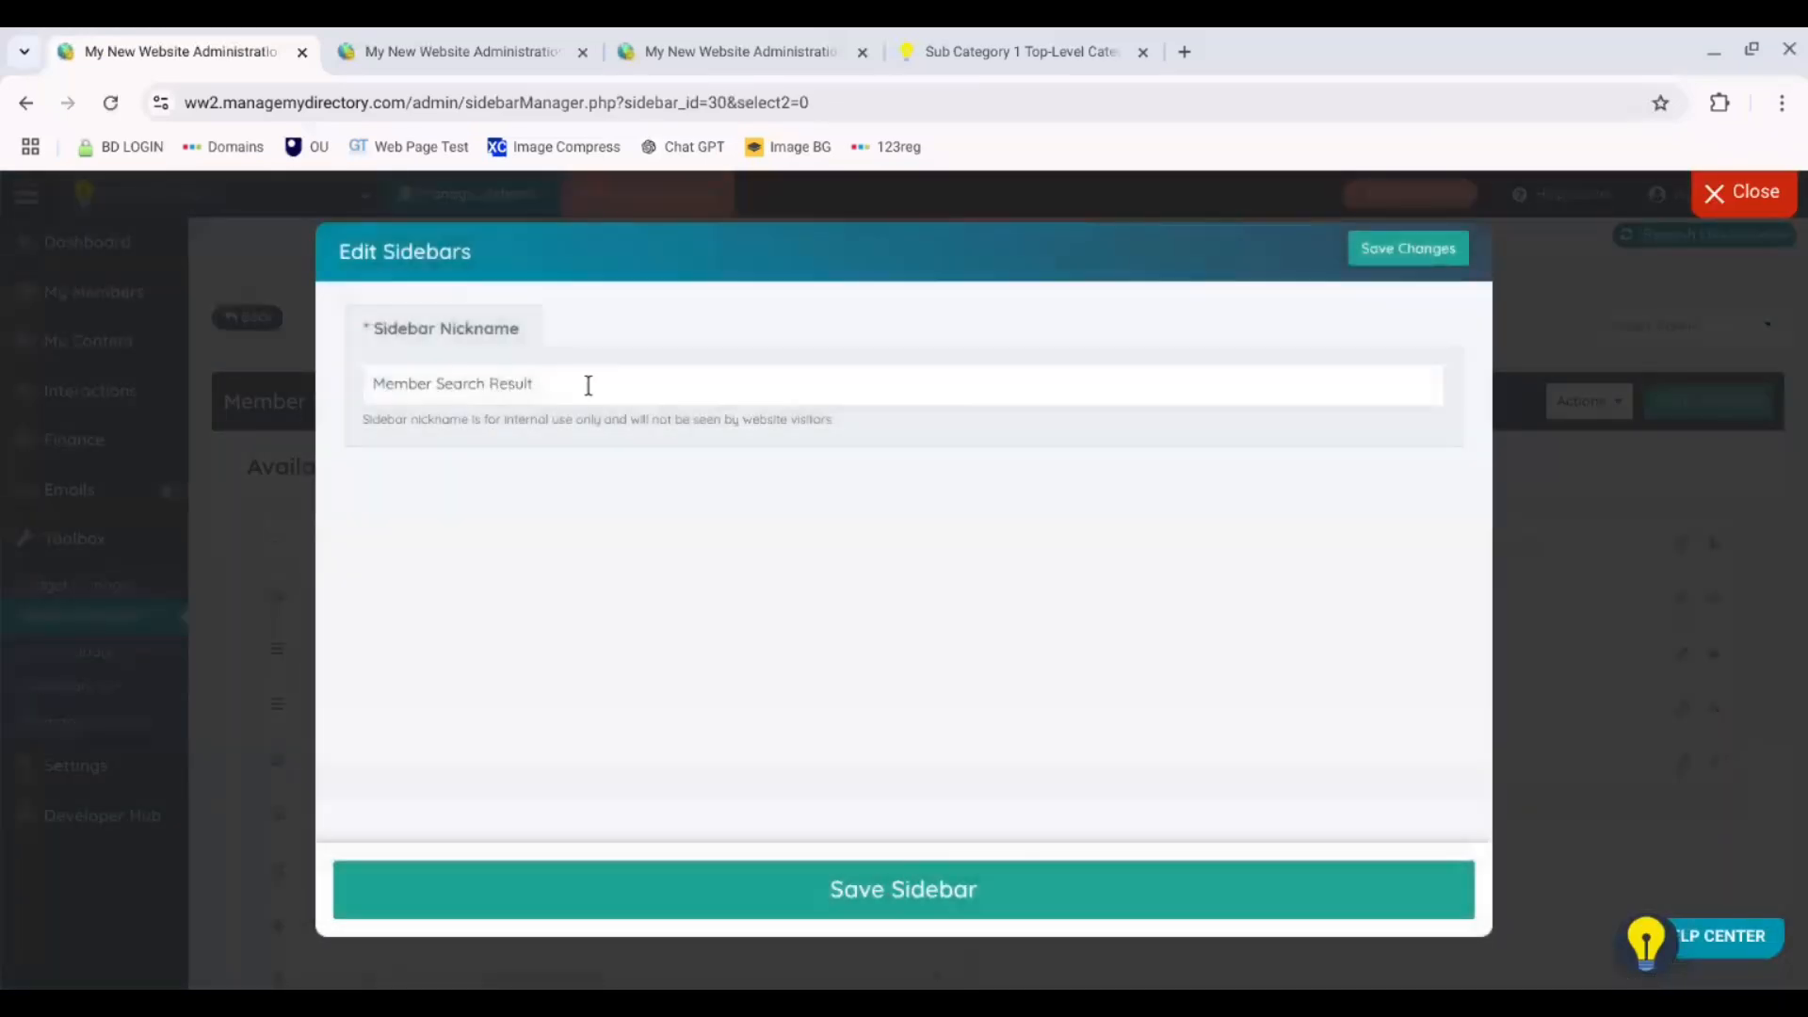
pyautogui.moveTo(585, 383); pyautogui.dragTo(373, 388)
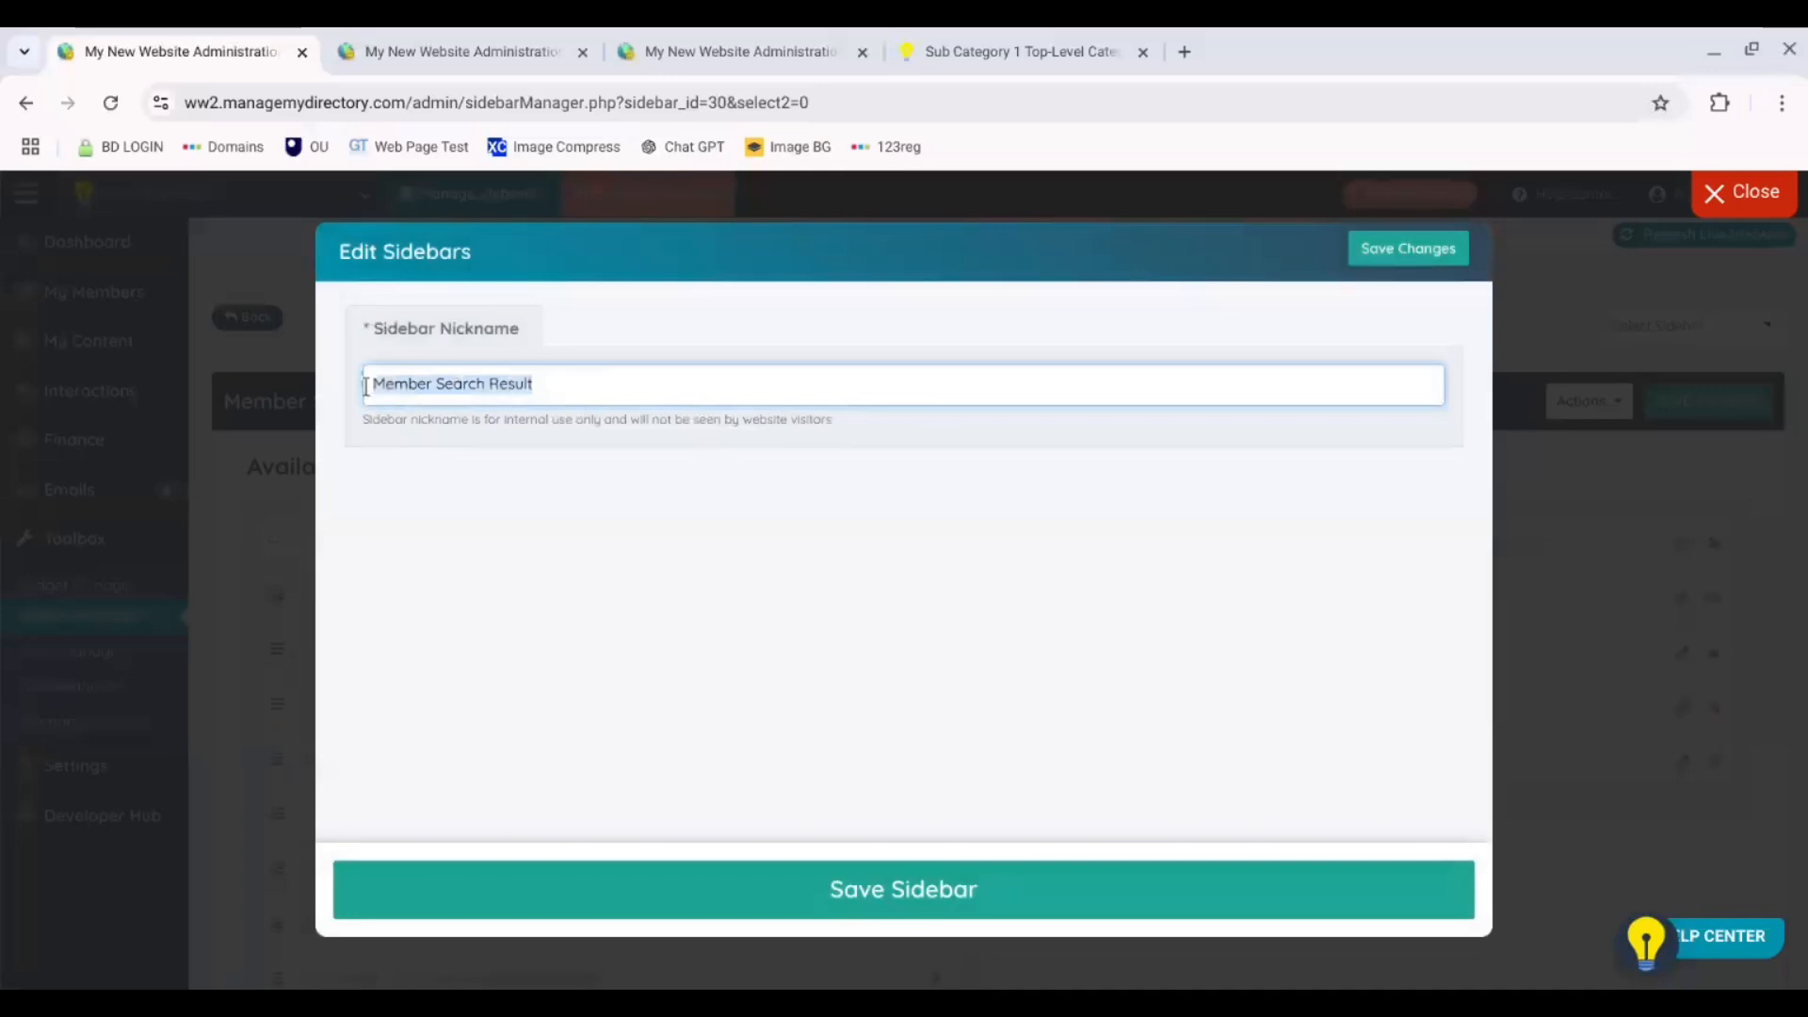
pyautogui.write('Ca')
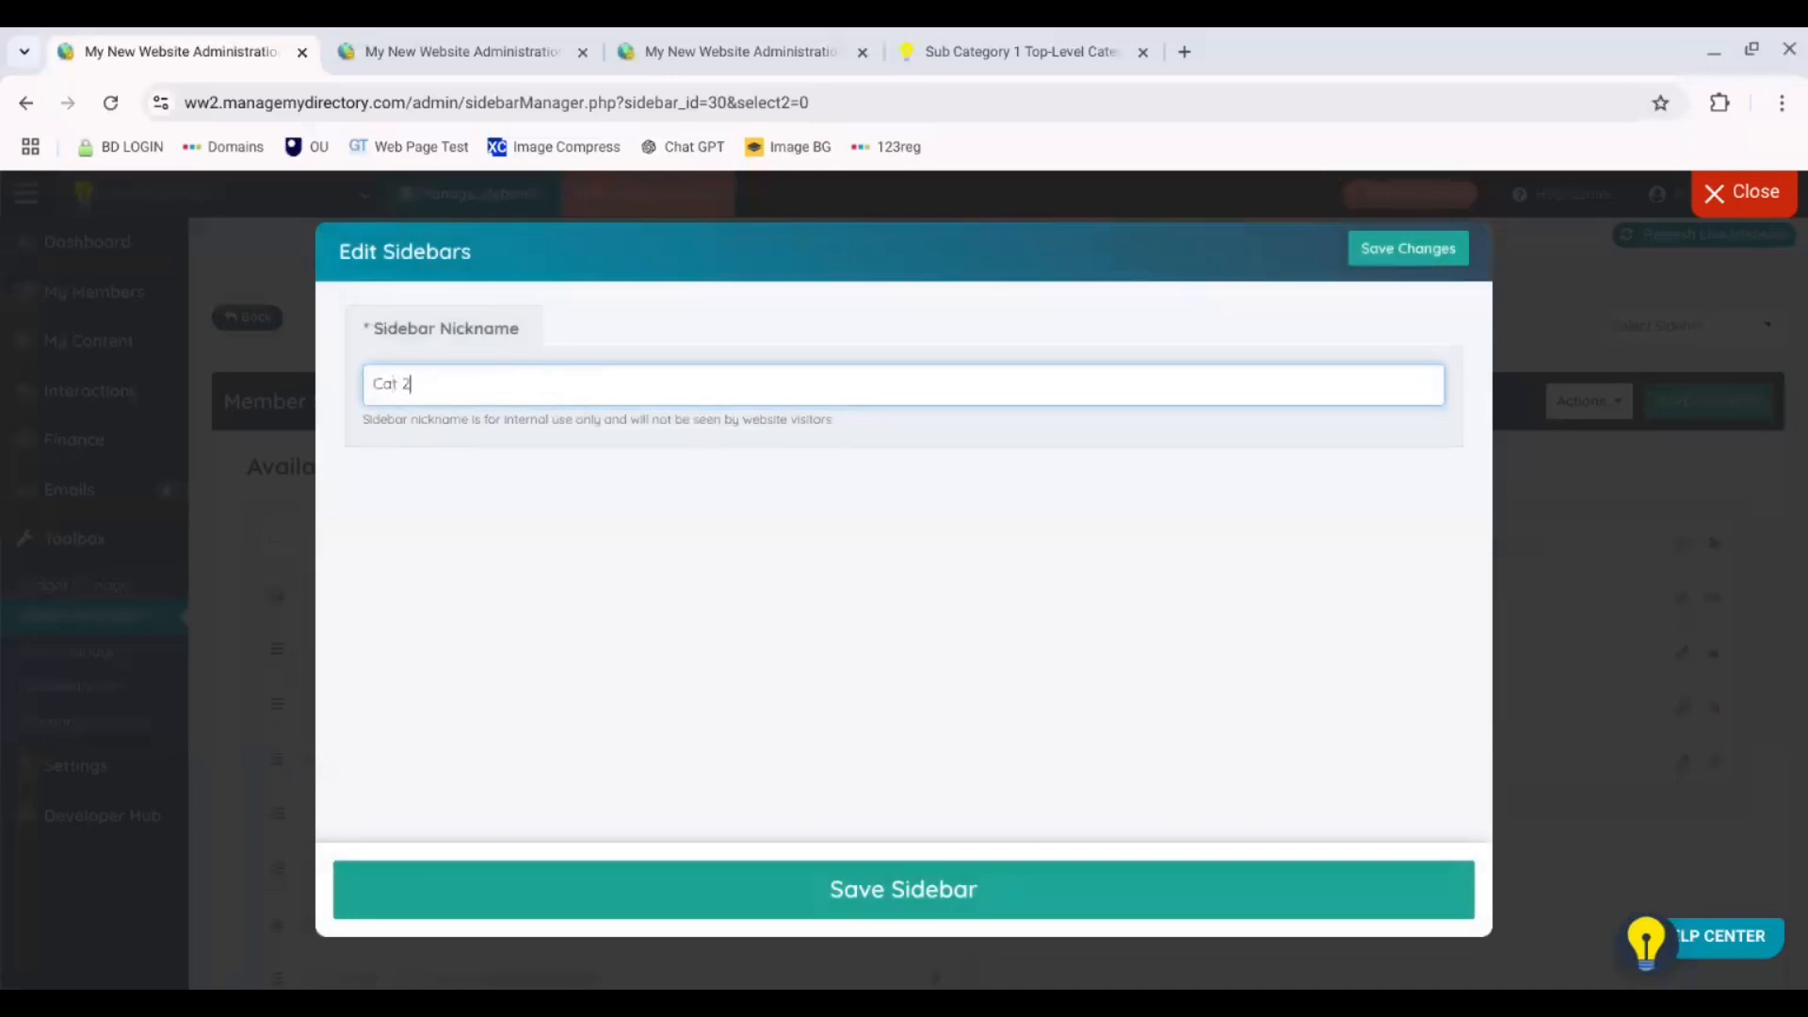
pyautogui.write('t 2')
pyautogui.click(1029, 885)
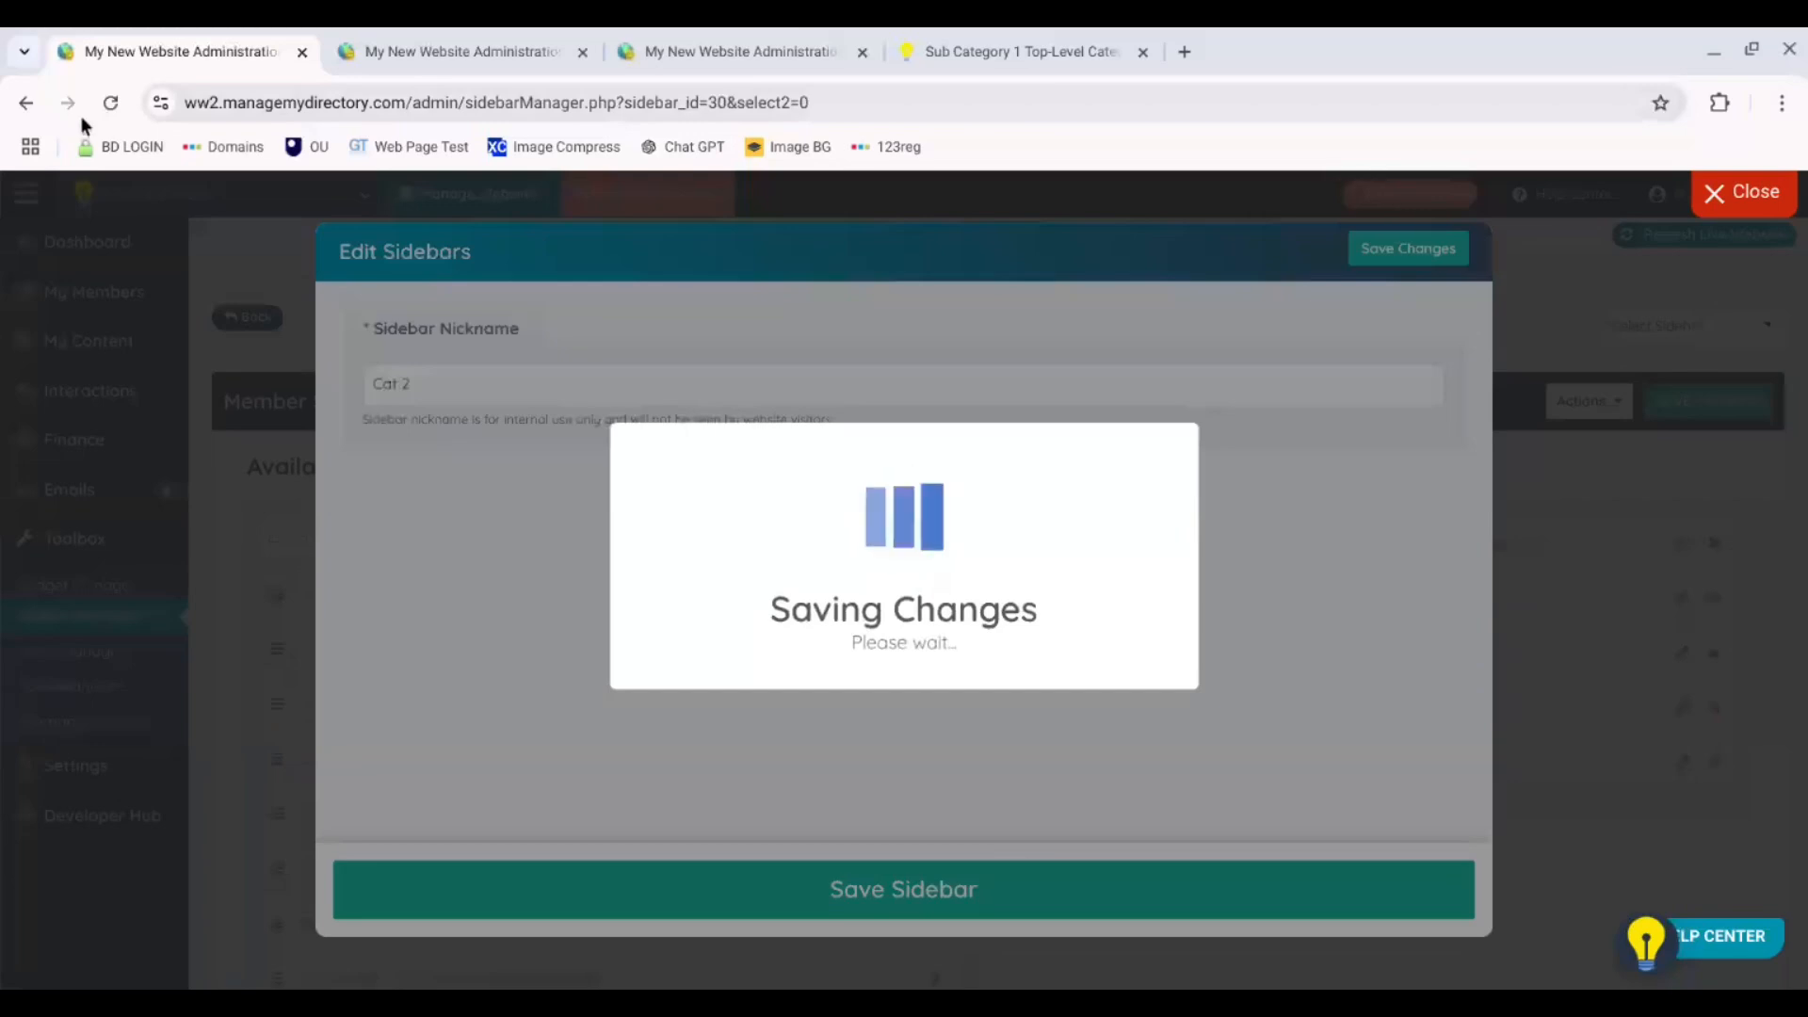
pyautogui.click(938, 691)
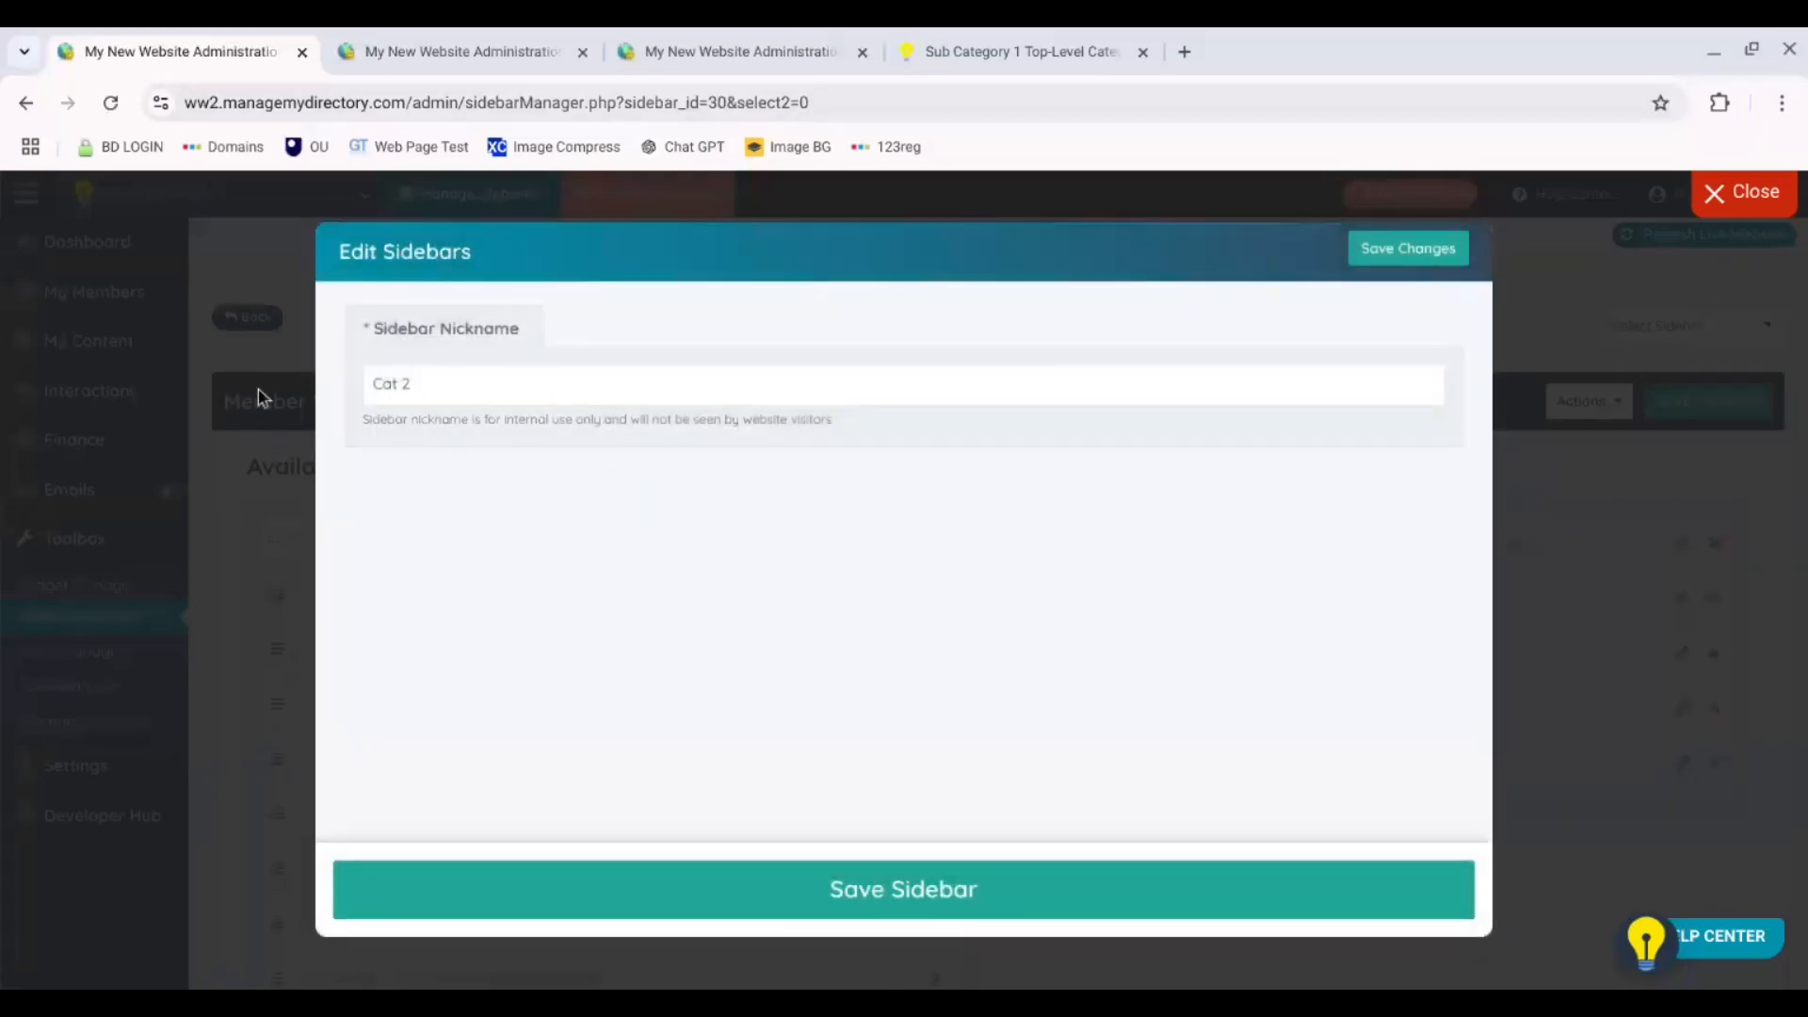
pyautogui.click(1744, 194)
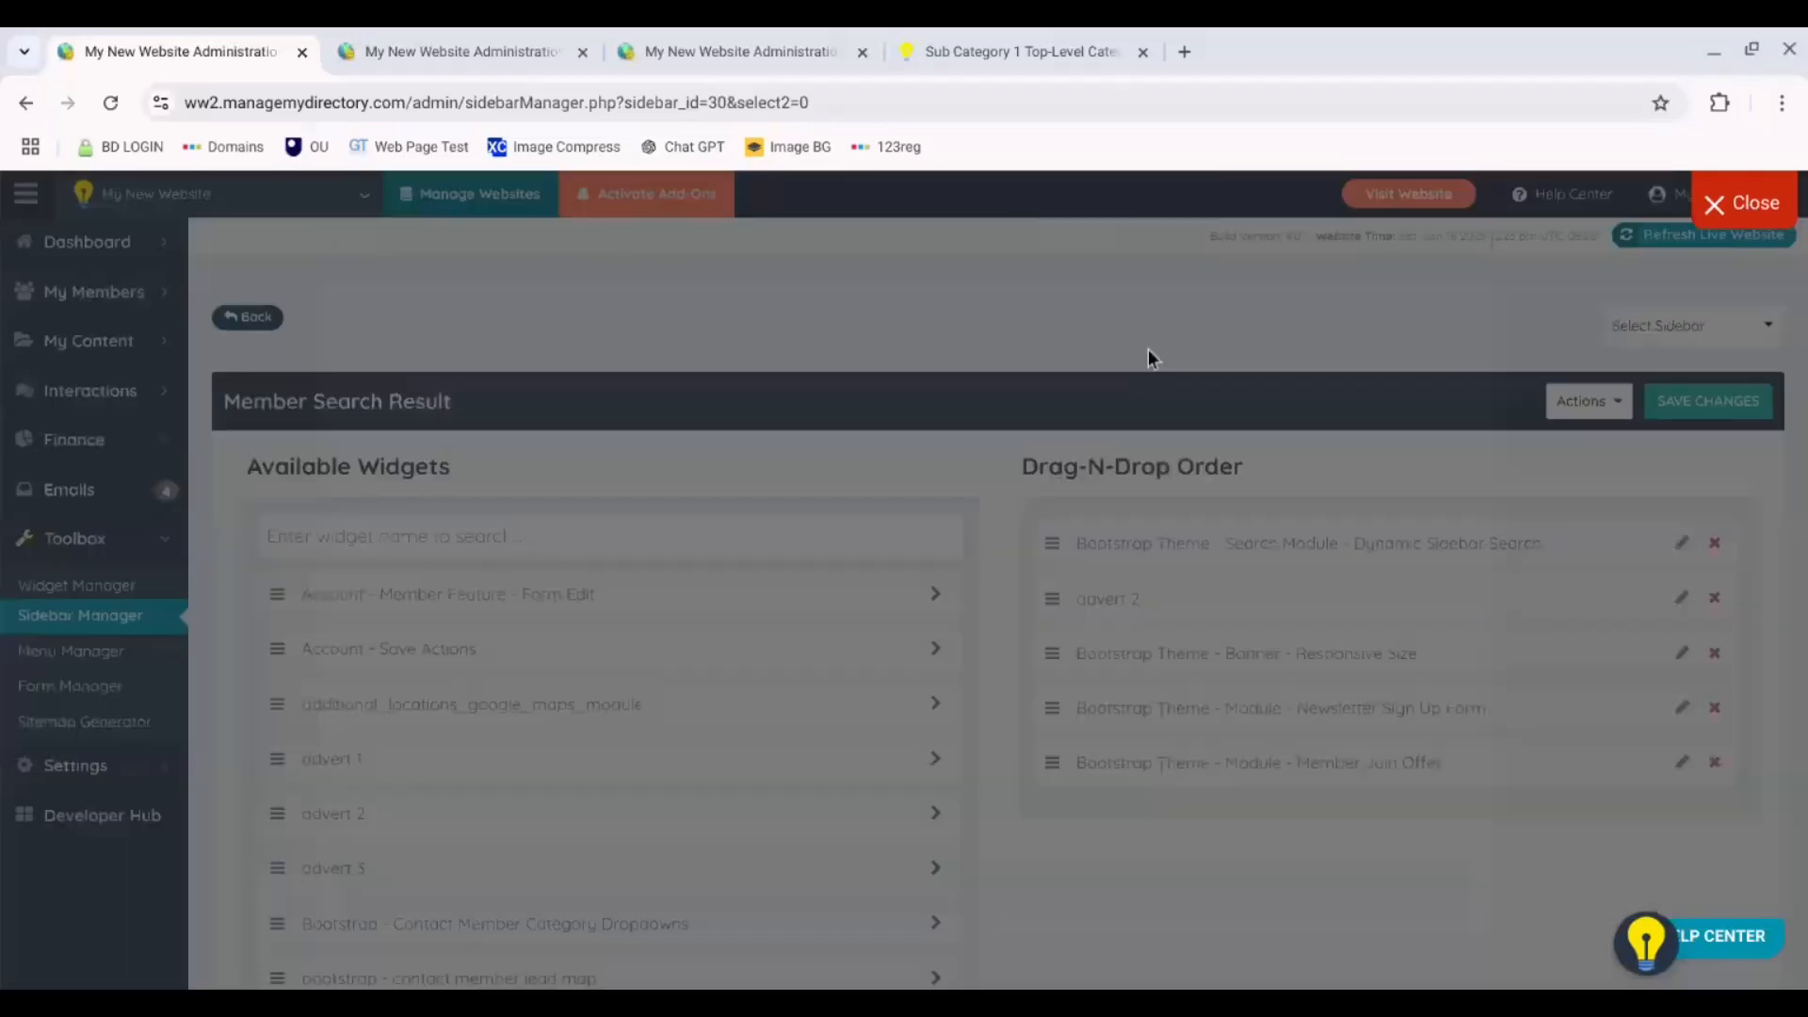
# - Return to the Sidebar Manager list and clone the Cat 2 sidebar
pyautogui.click(101, 621)
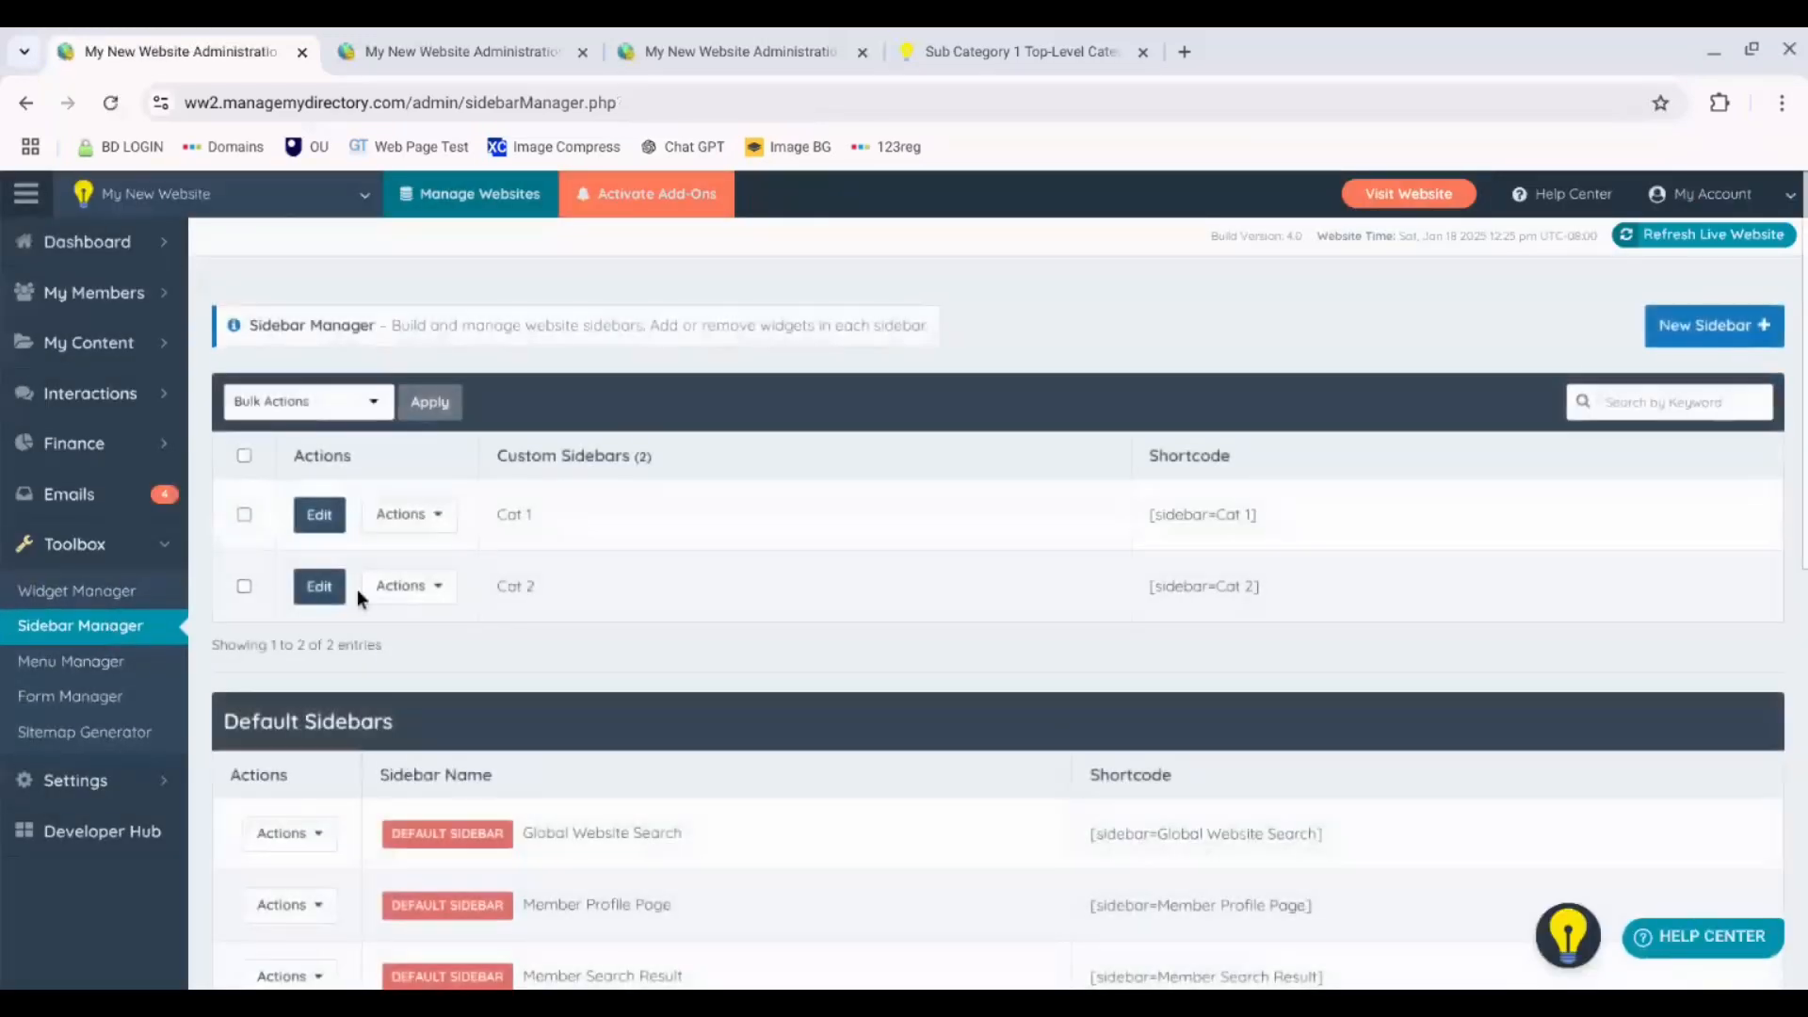
pyautogui.click(410, 585)
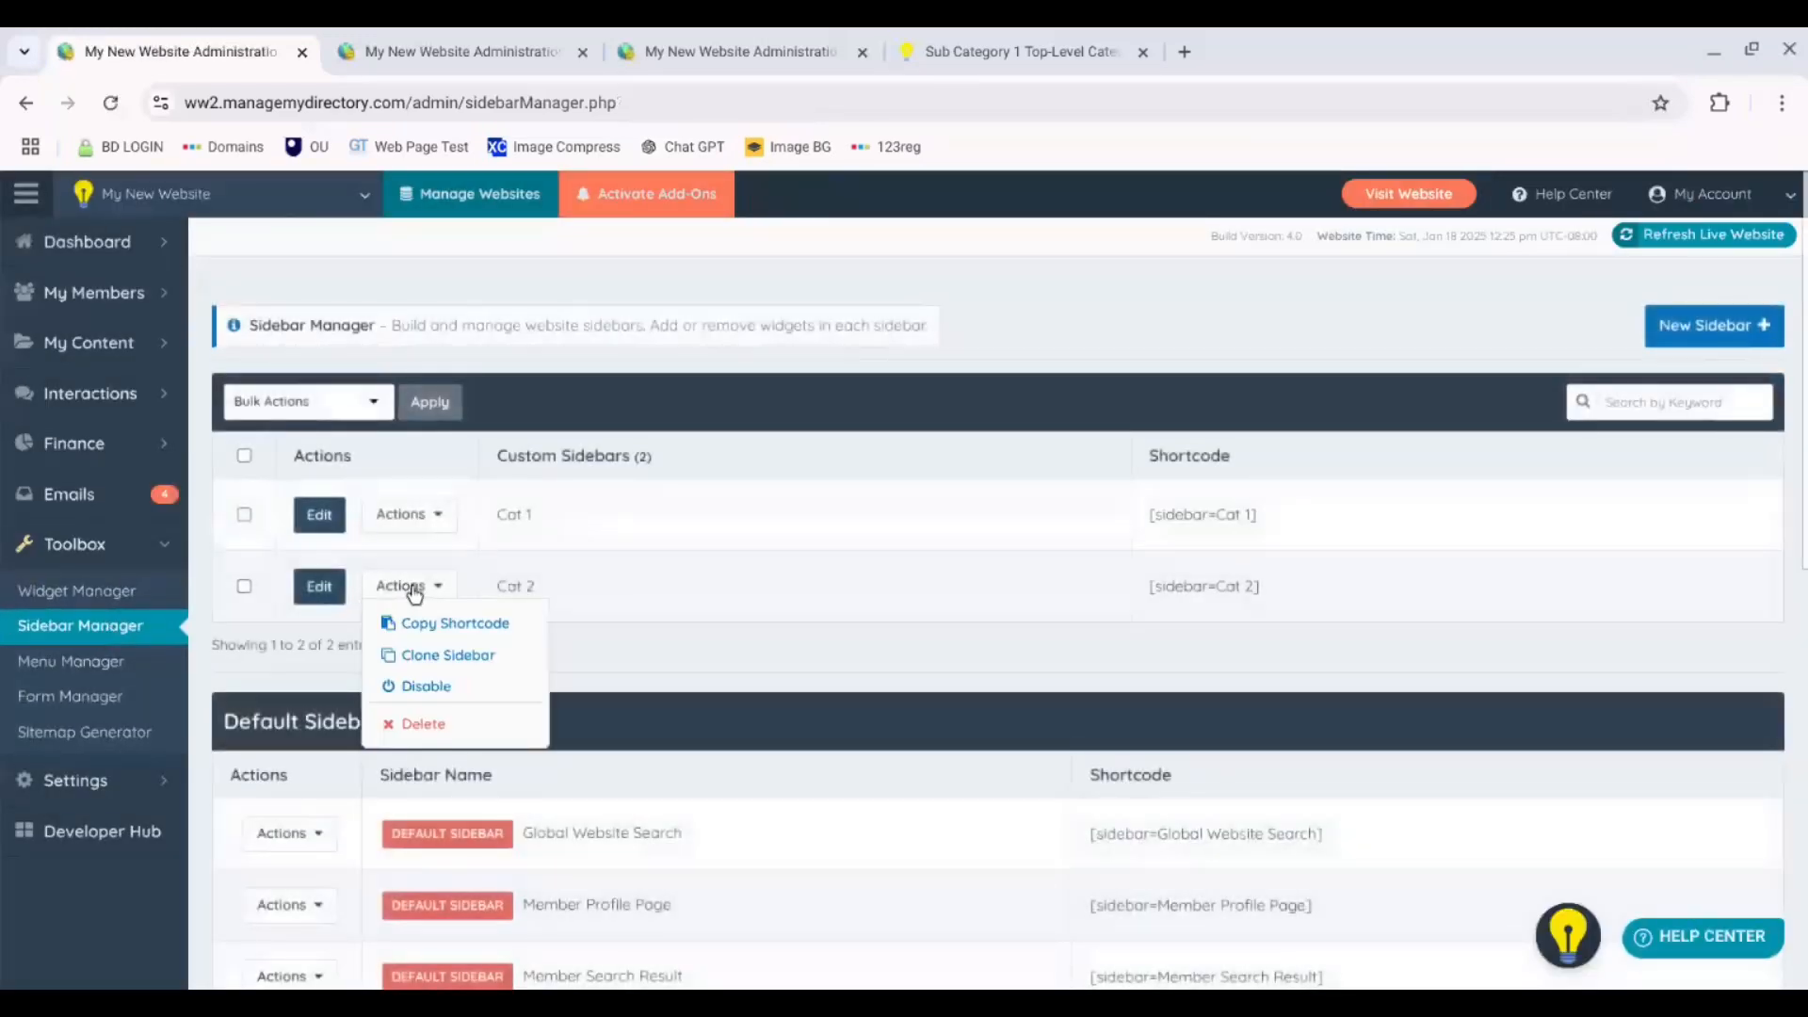
pyautogui.click(449, 656)
pyautogui.click(783, 680)
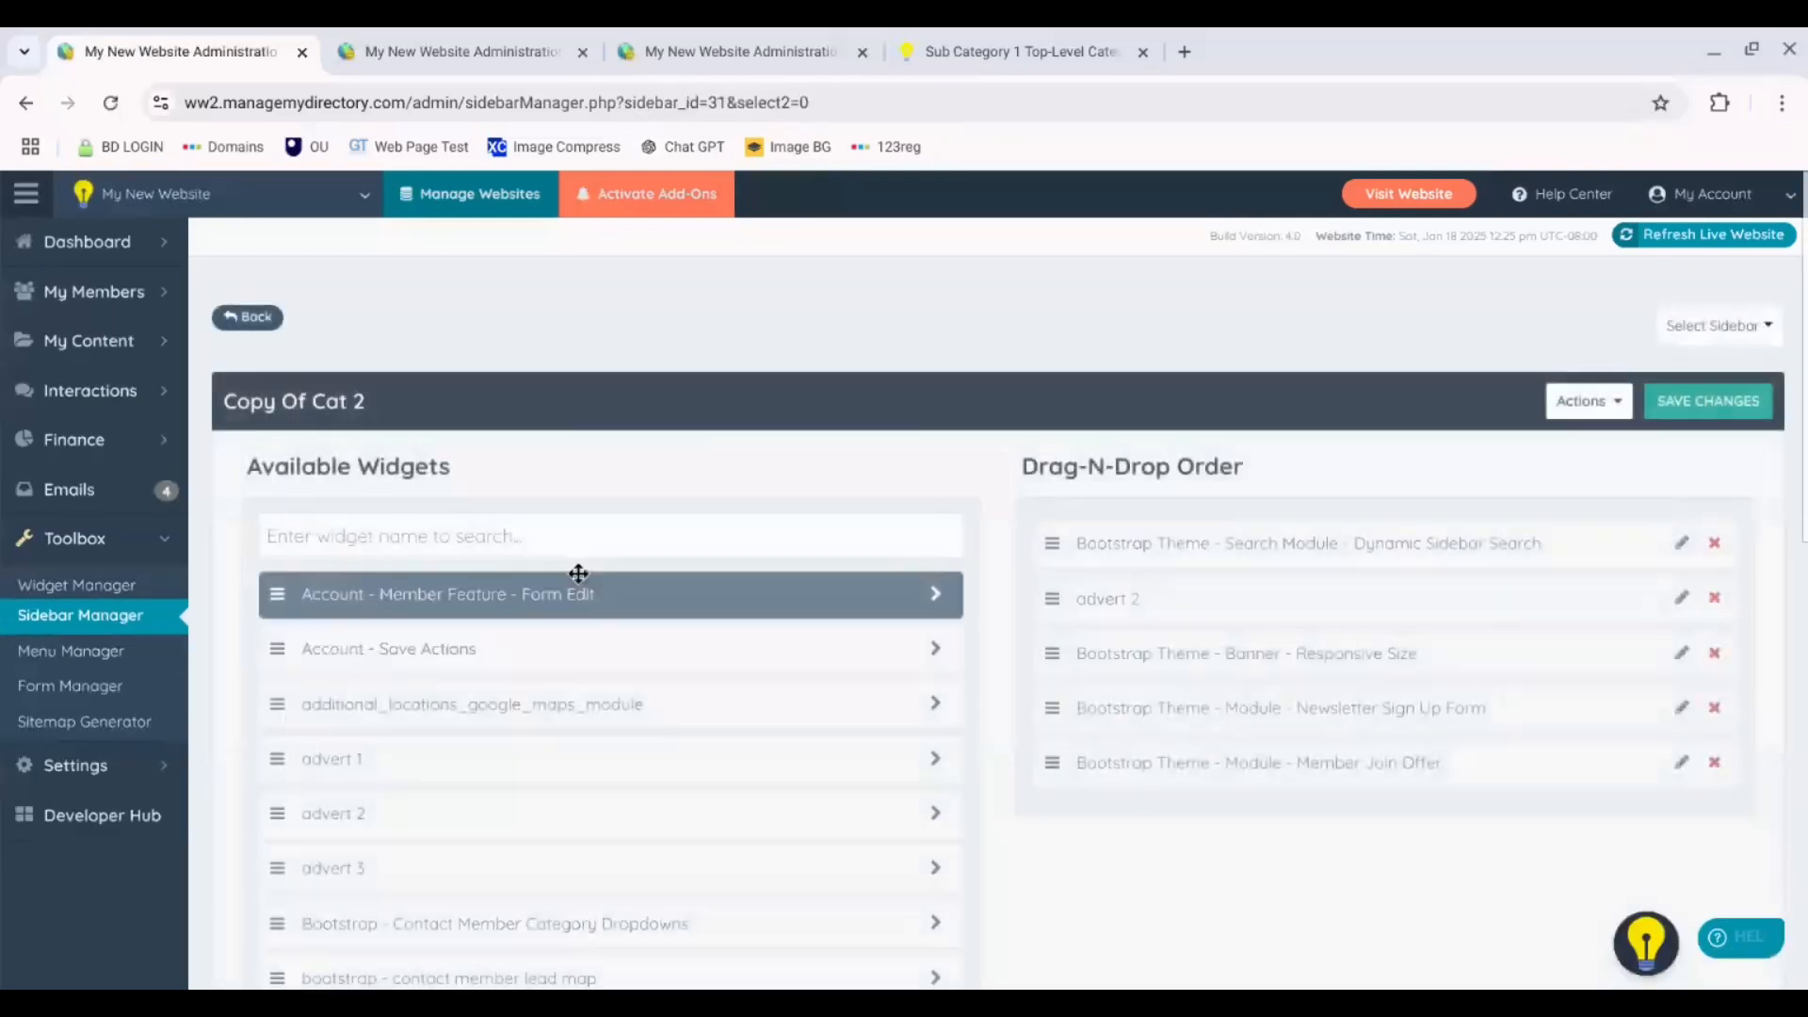
# - In the cloned sidebar, replace the advert 2 widget with advert 3 below the Dynamic Sidebar Search module, and save the changes
pyautogui.click(497, 536)
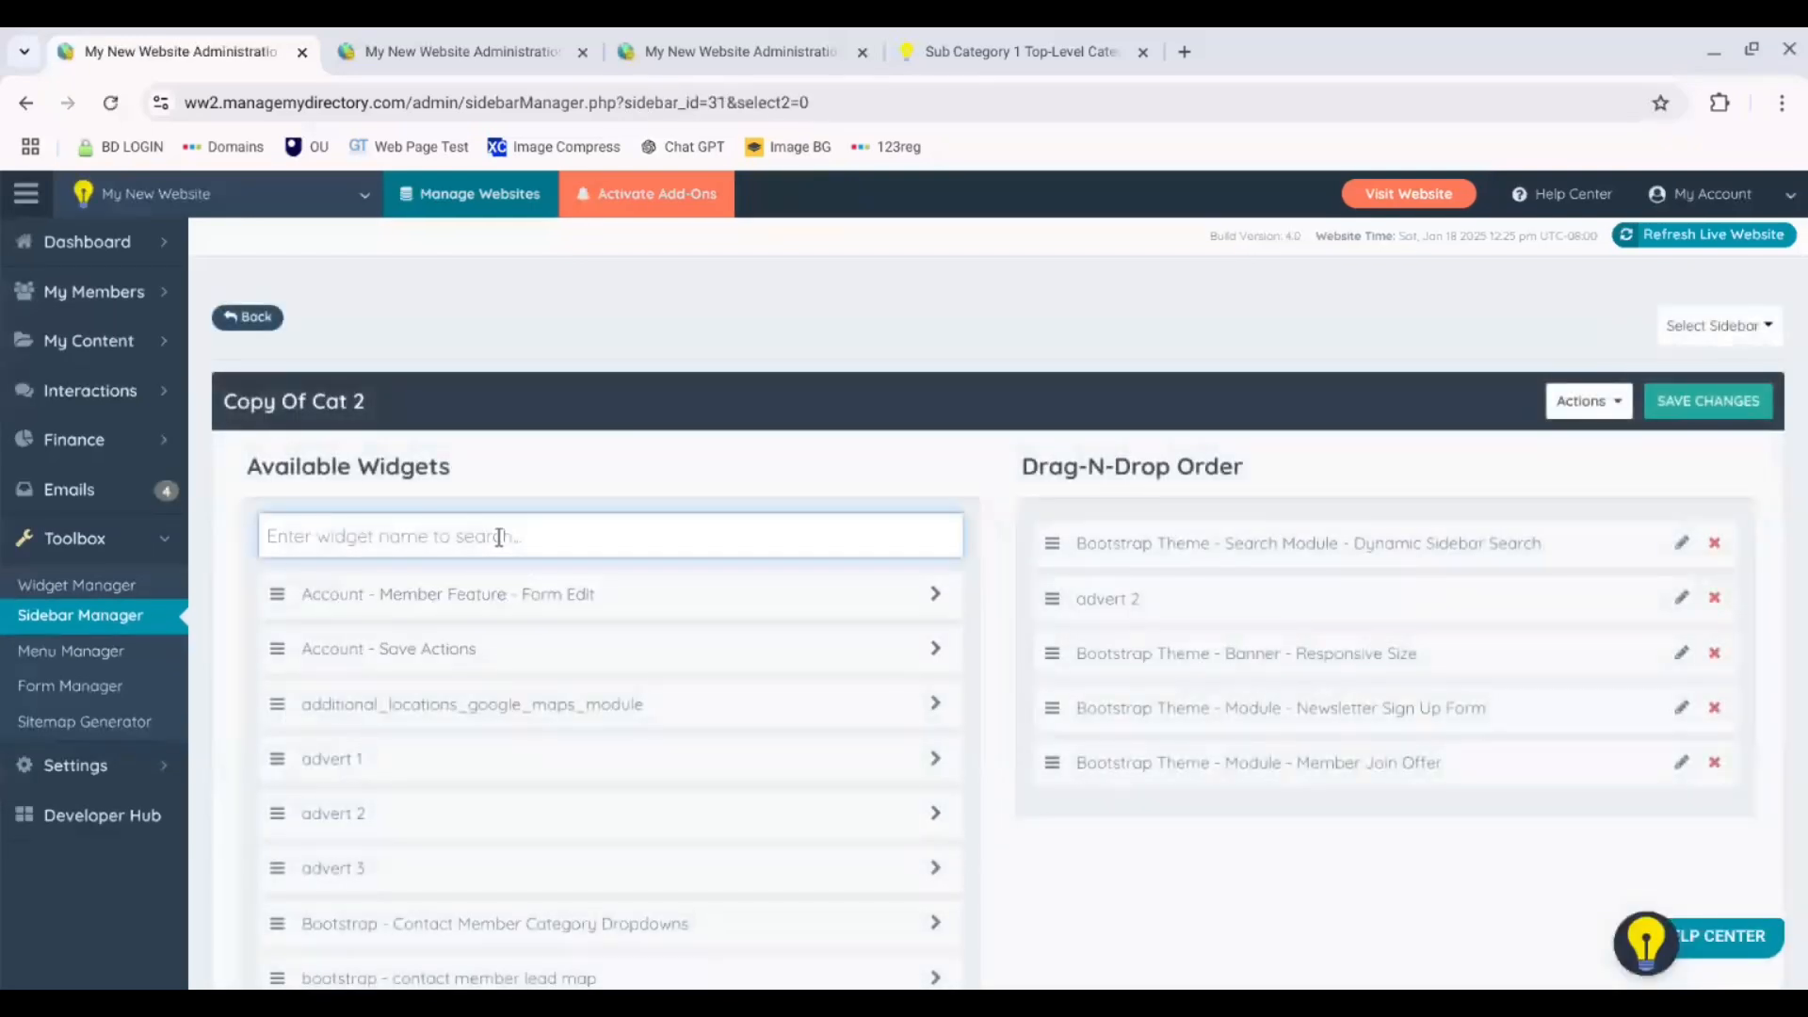
pyautogui.write('adve')
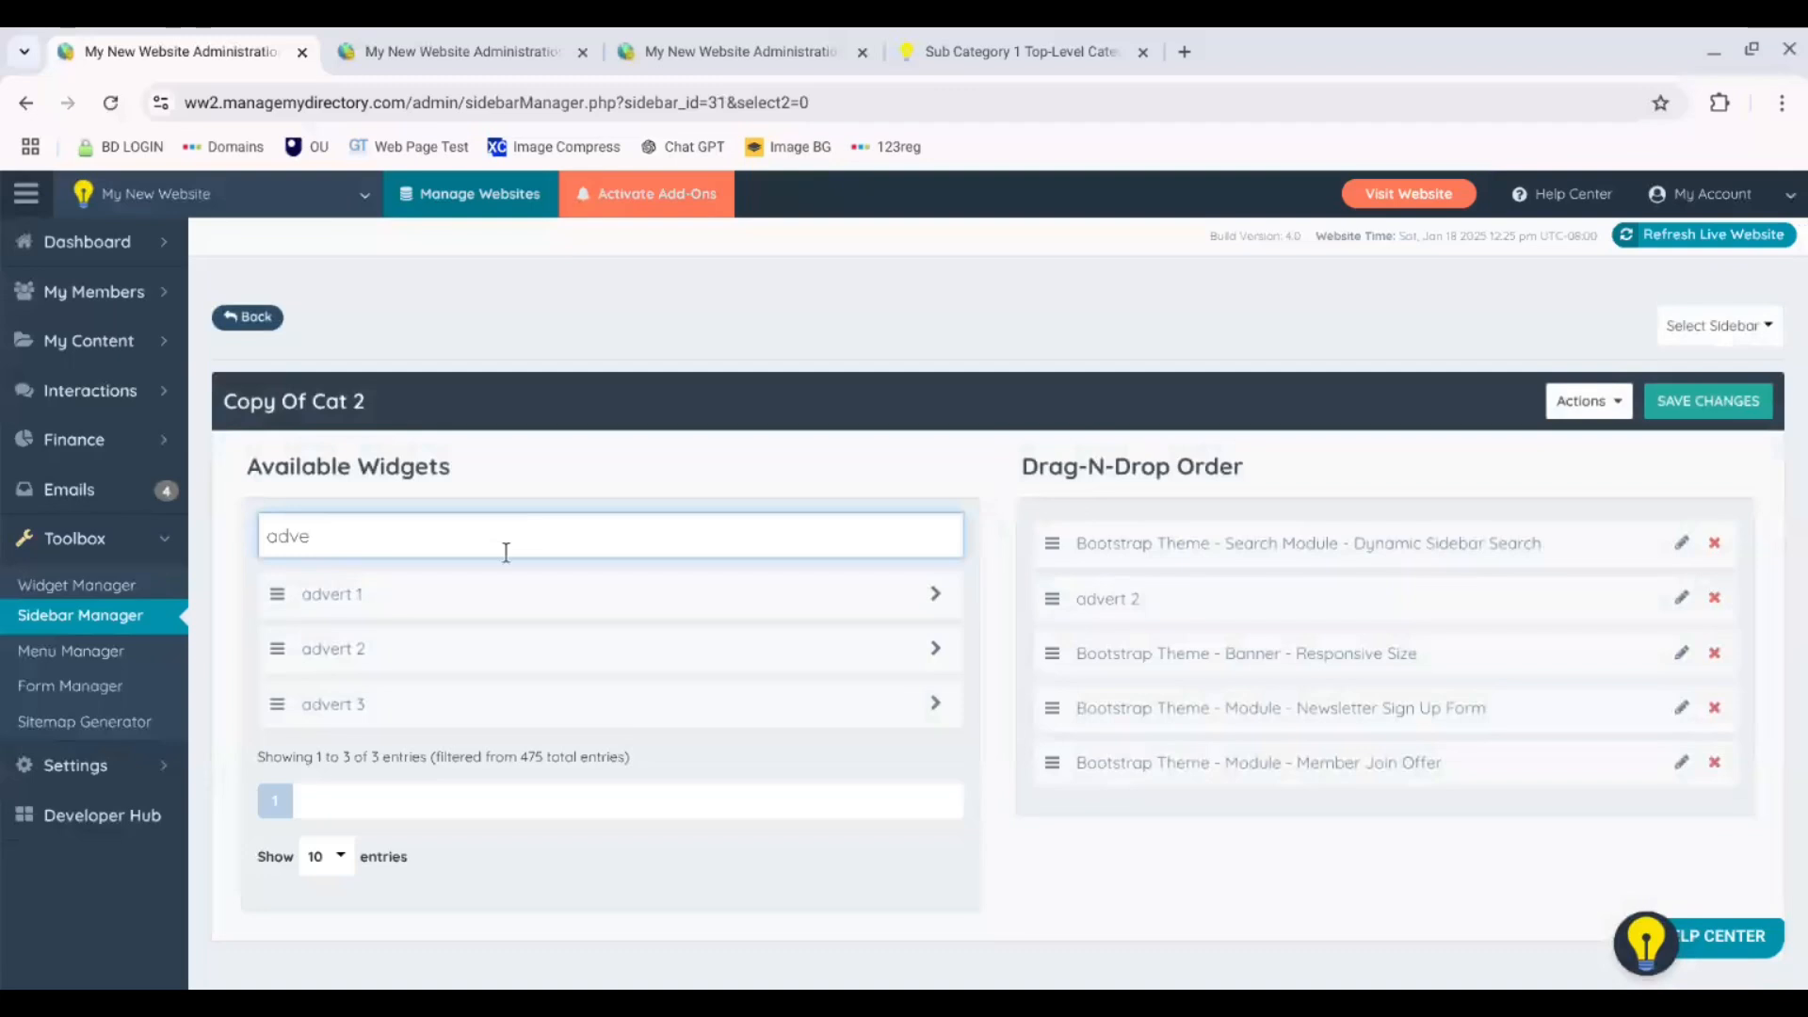
pyautogui.moveTo(639, 689); pyautogui.dragTo(754, 537)
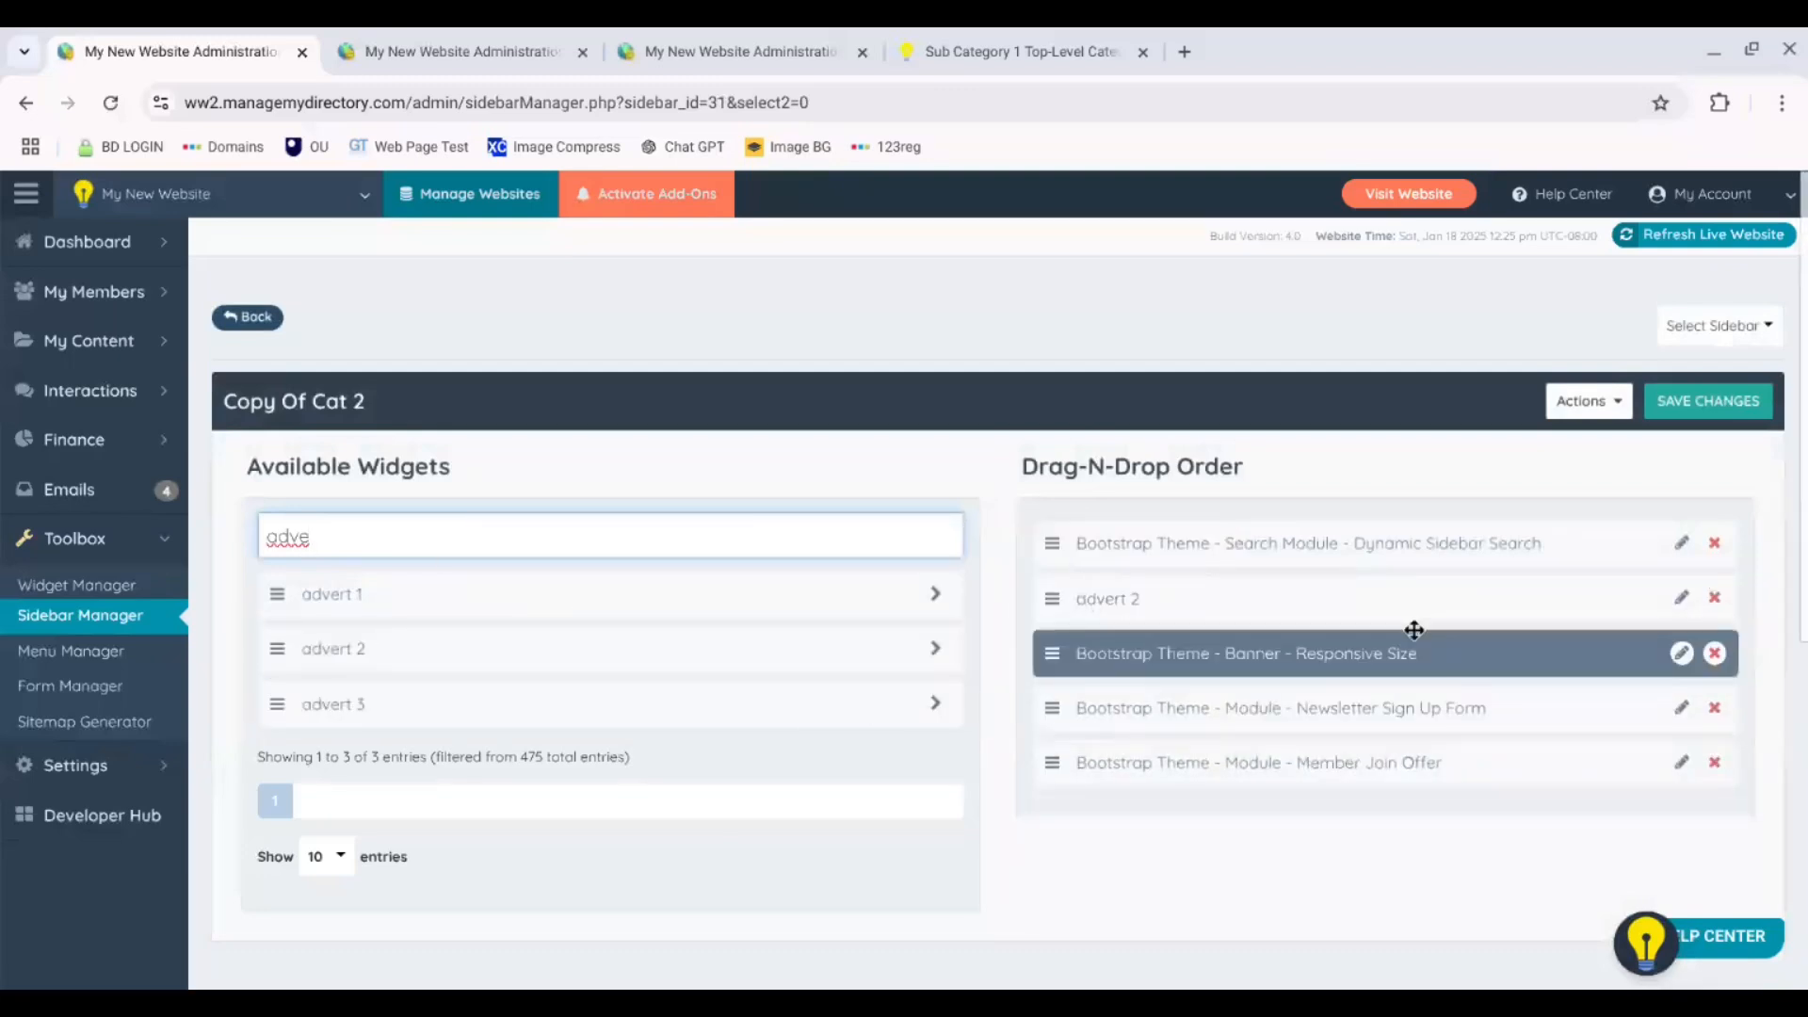
pyautogui.click(1714, 599)
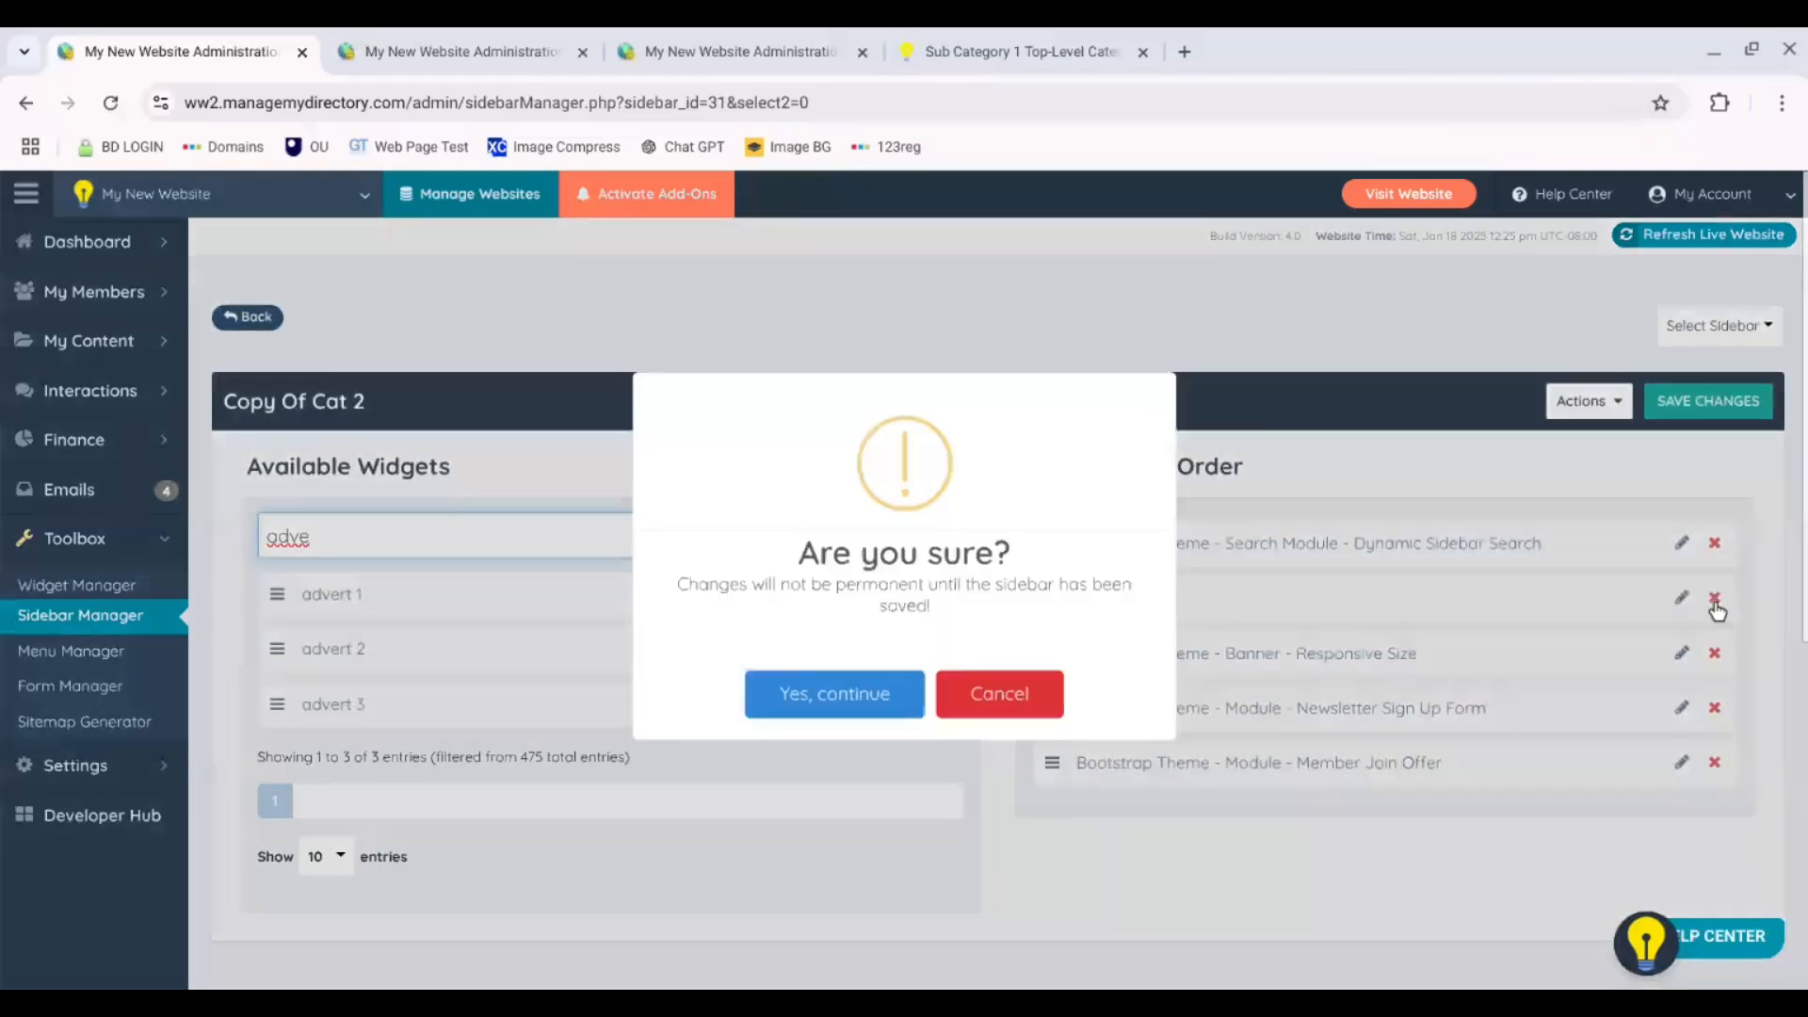
pyautogui.click(824, 706)
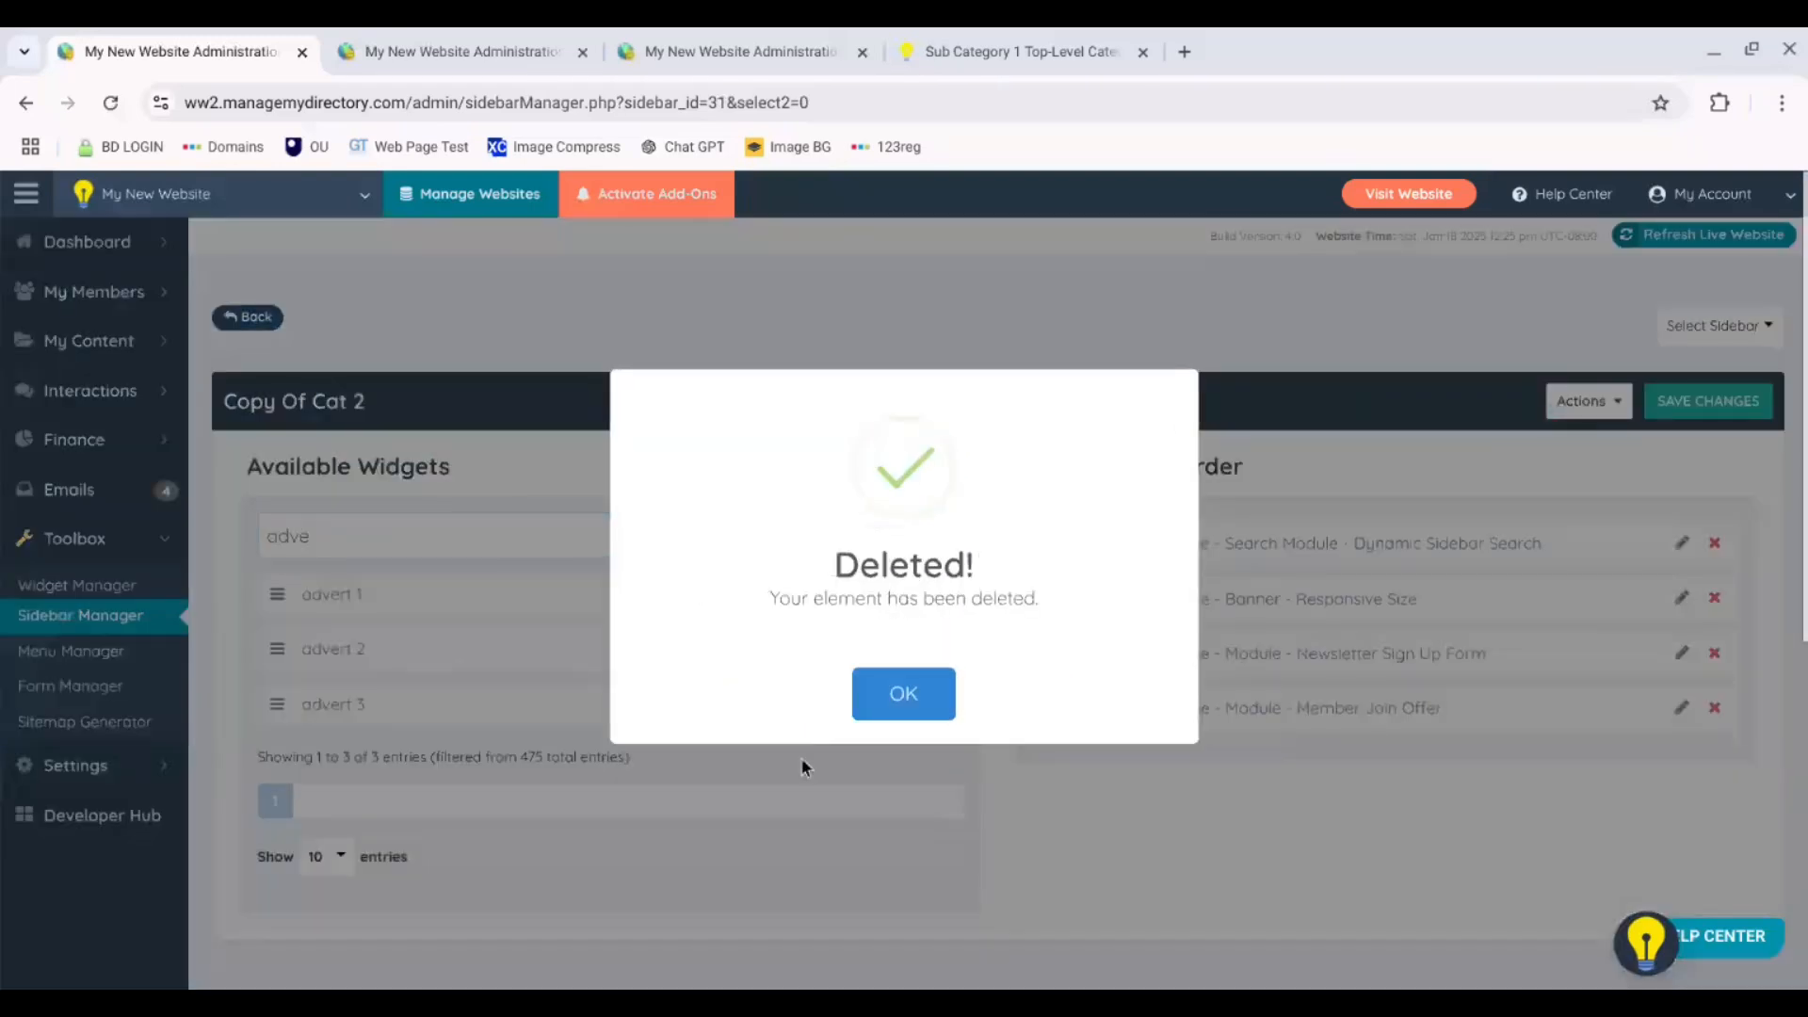
pyautogui.click(901, 696)
pyautogui.moveTo(674, 713); pyautogui.dragTo(1449, 599)
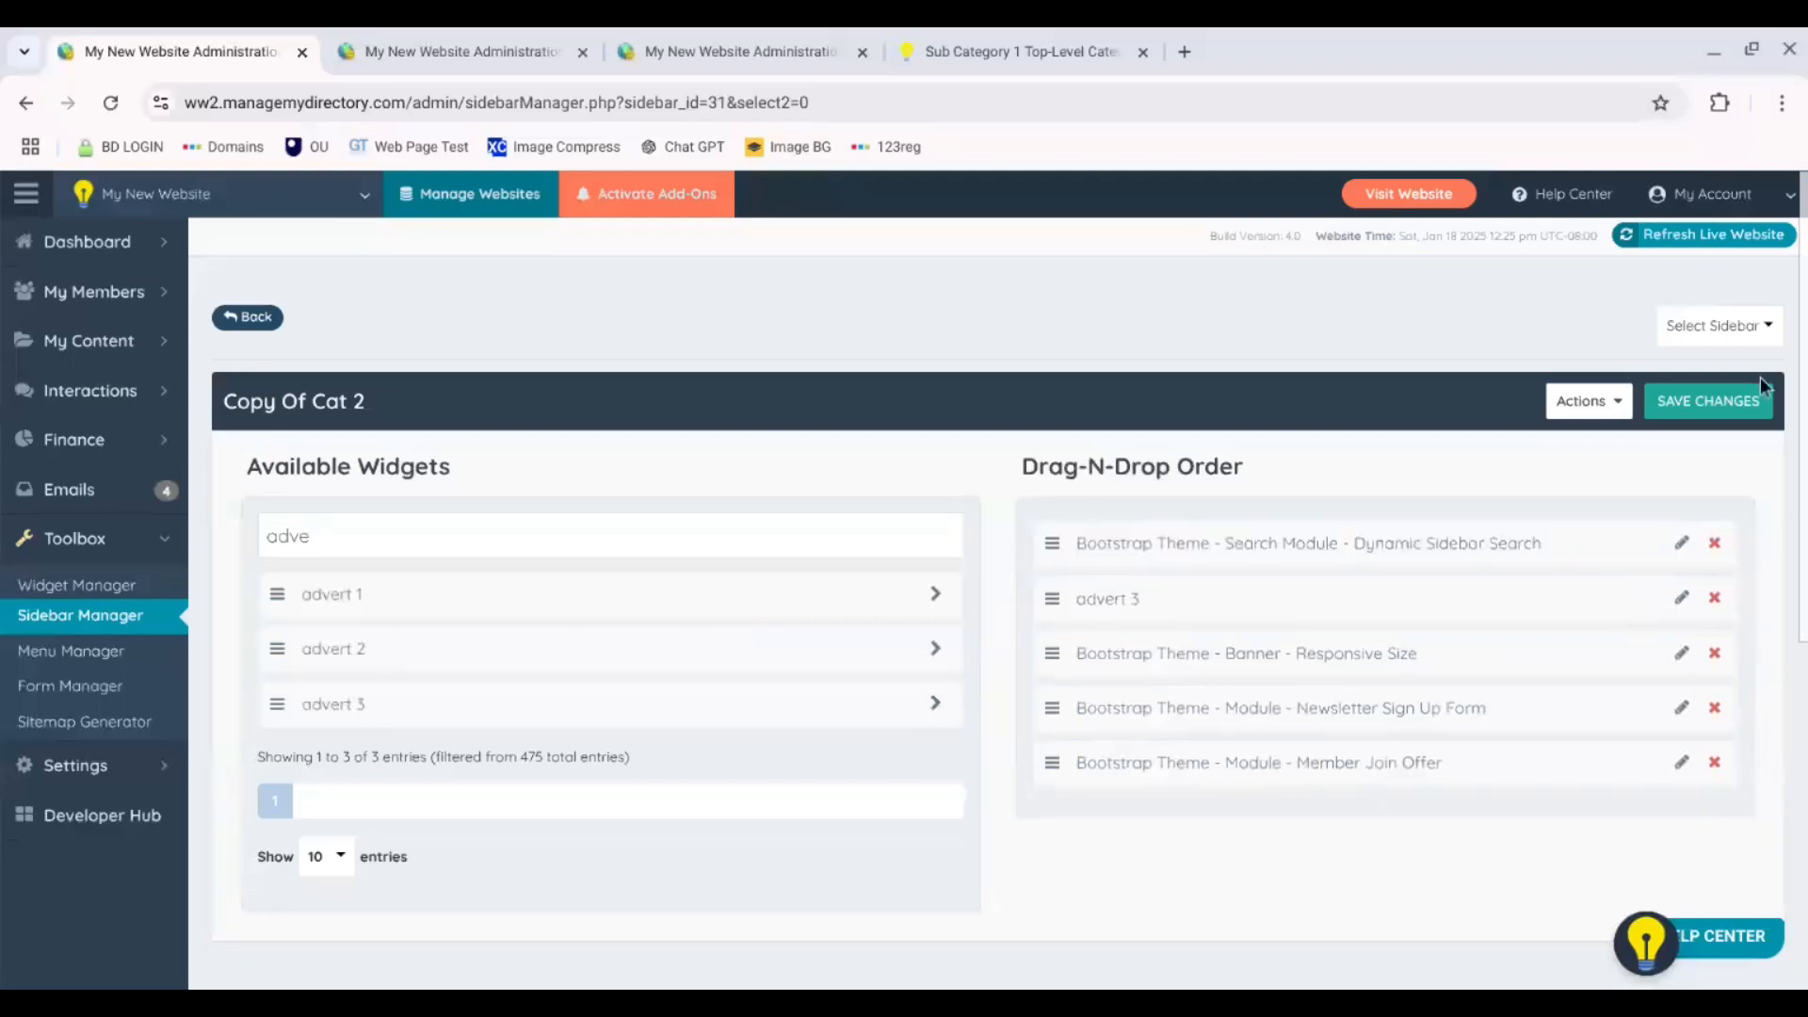
pyautogui.click(1711, 401)
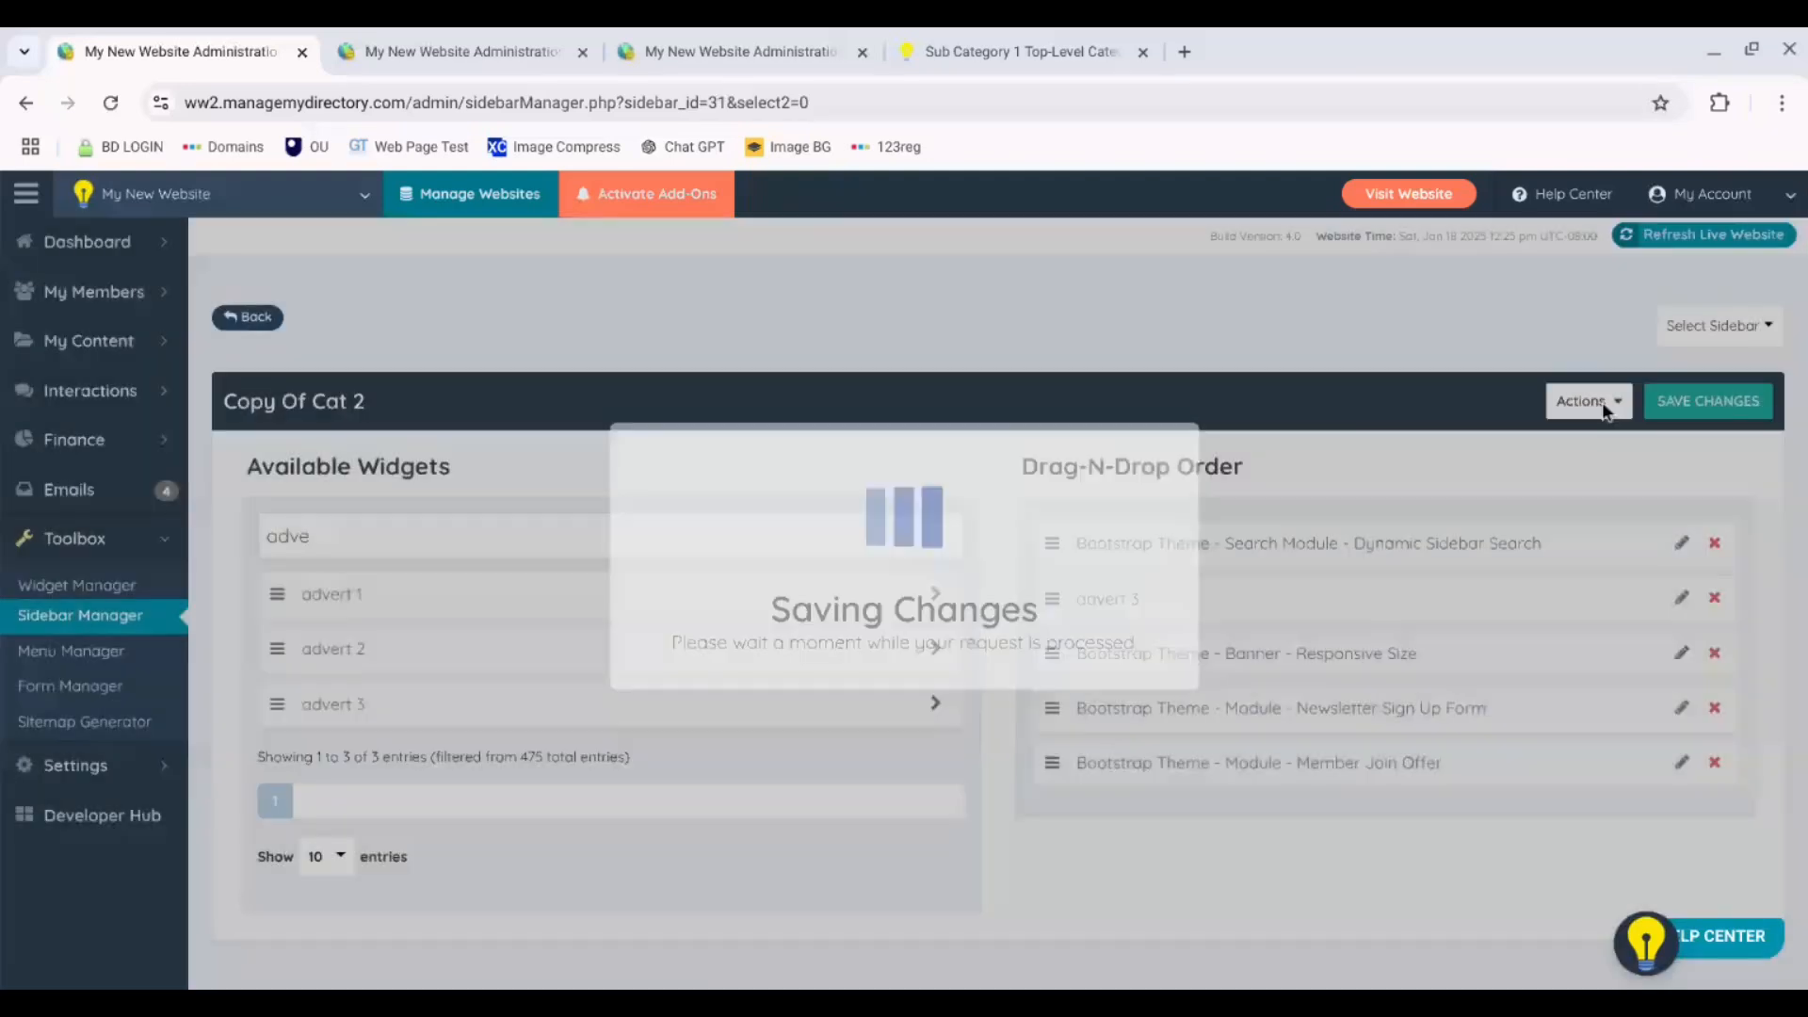
# - Set the cloned sidebar's nickname to Cat 3 and save it
pyautogui.click(1596, 402)
pyautogui.click(1574, 440)
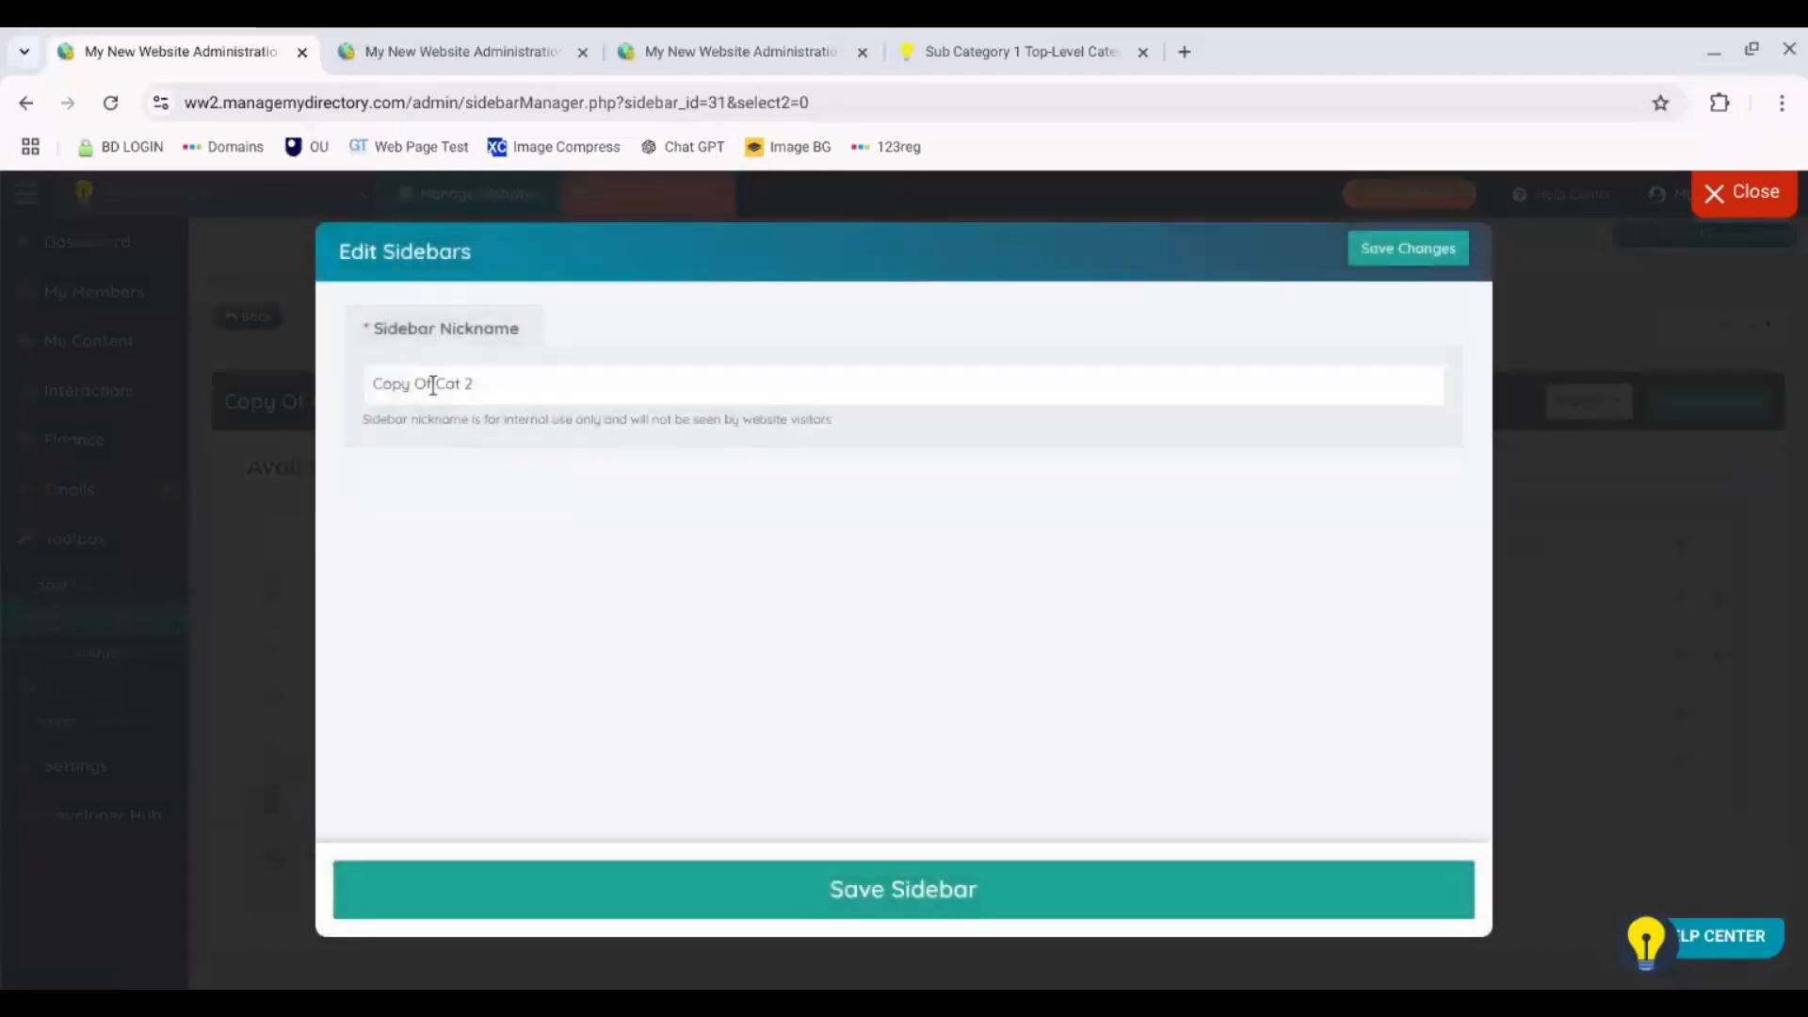
pyautogui.moveTo(433, 383); pyautogui.dragTo(359, 392)
pyautogui.press('BackSpace')
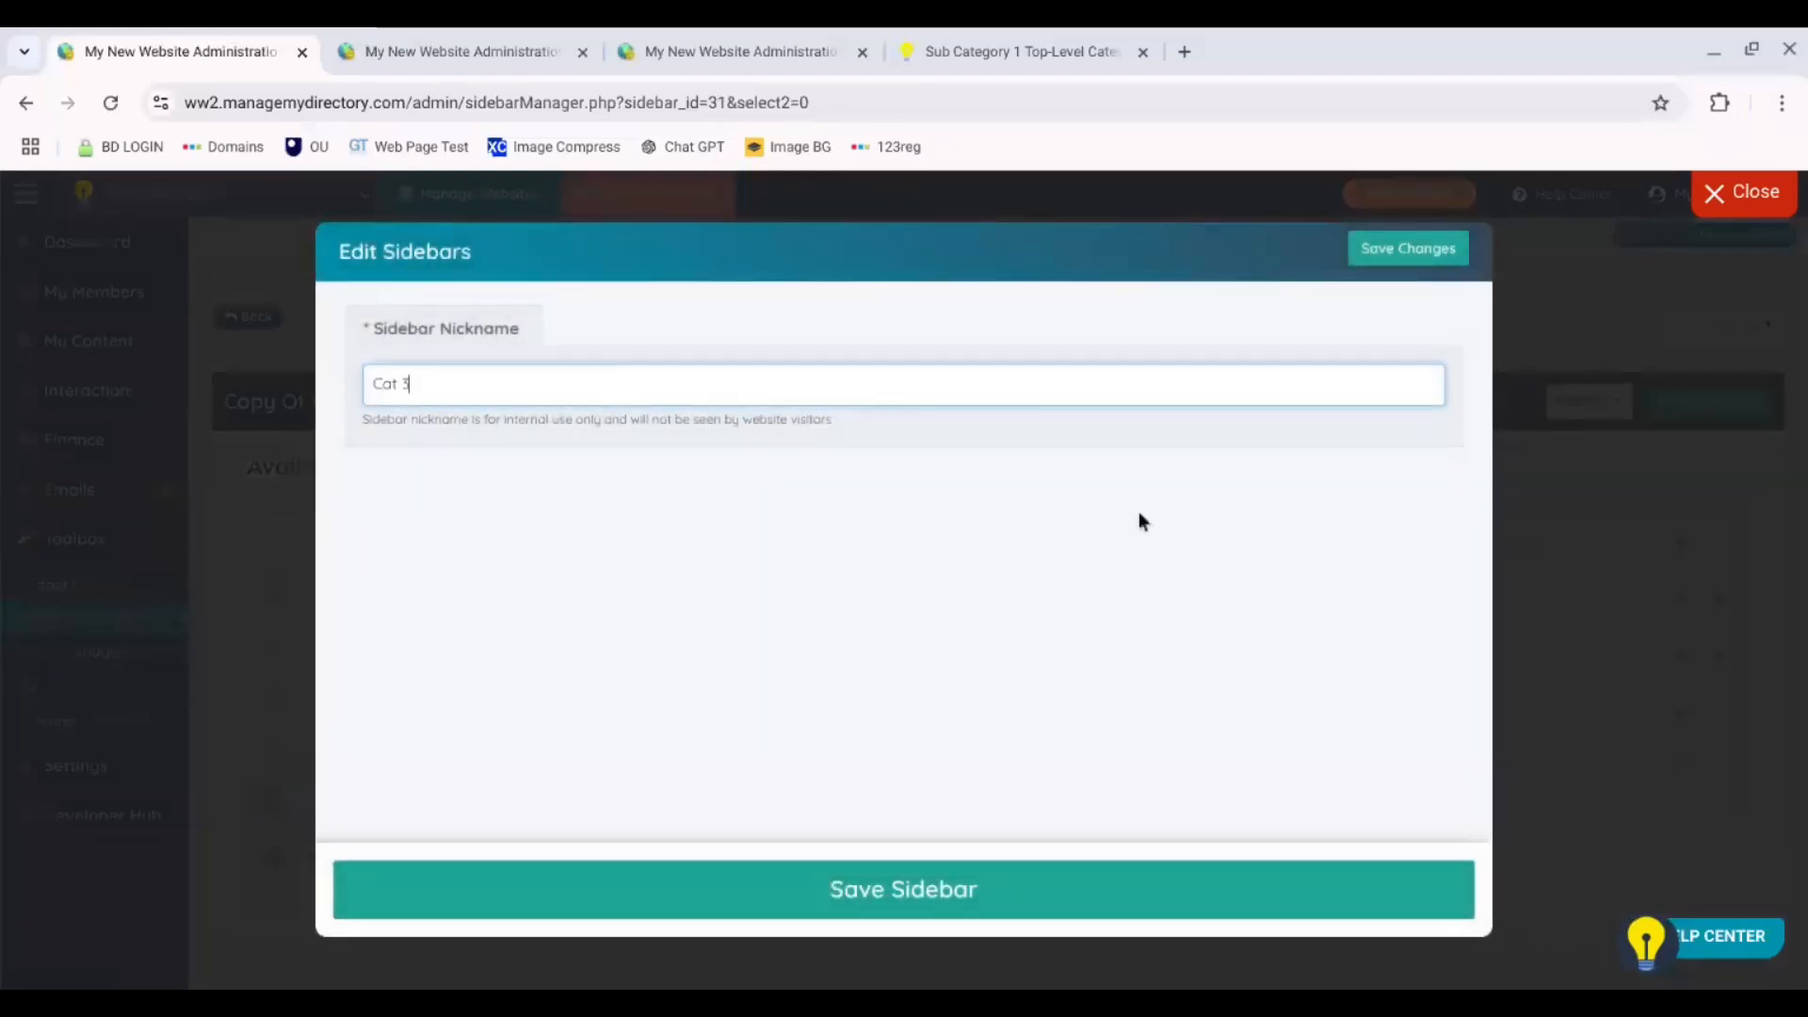
pyautogui.click(970, 888)
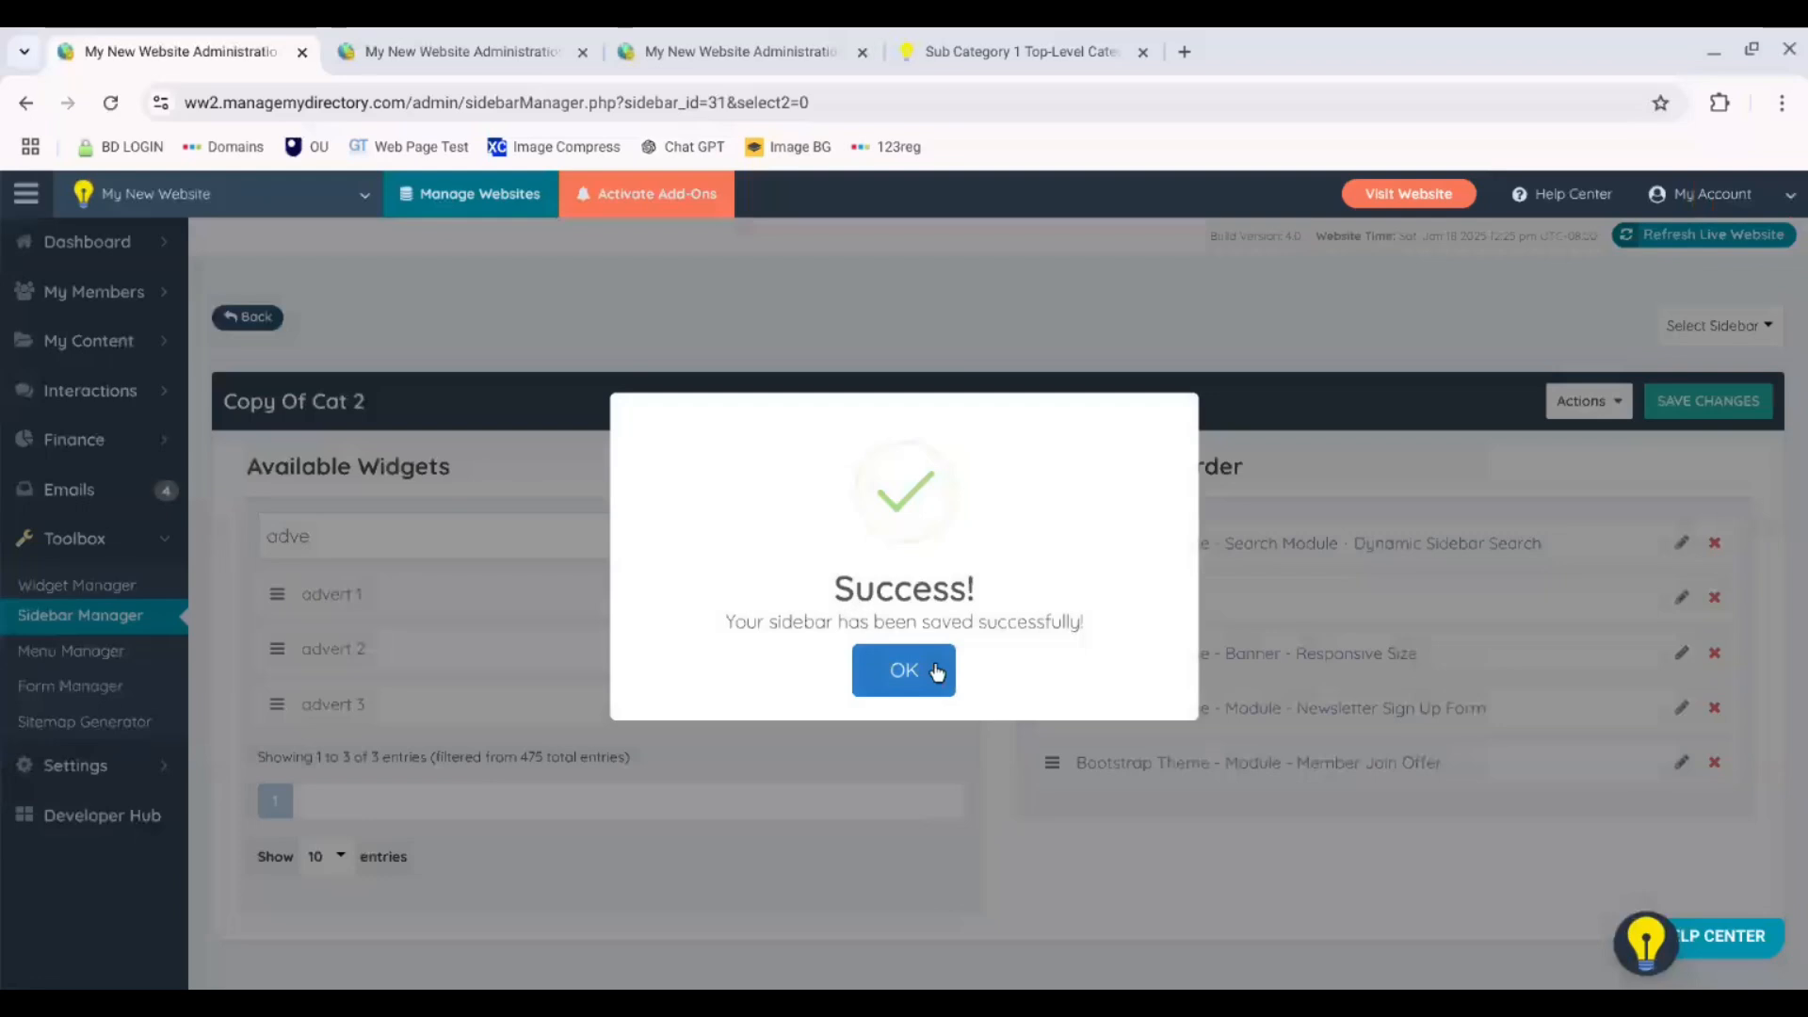
pyautogui.click(902, 671)
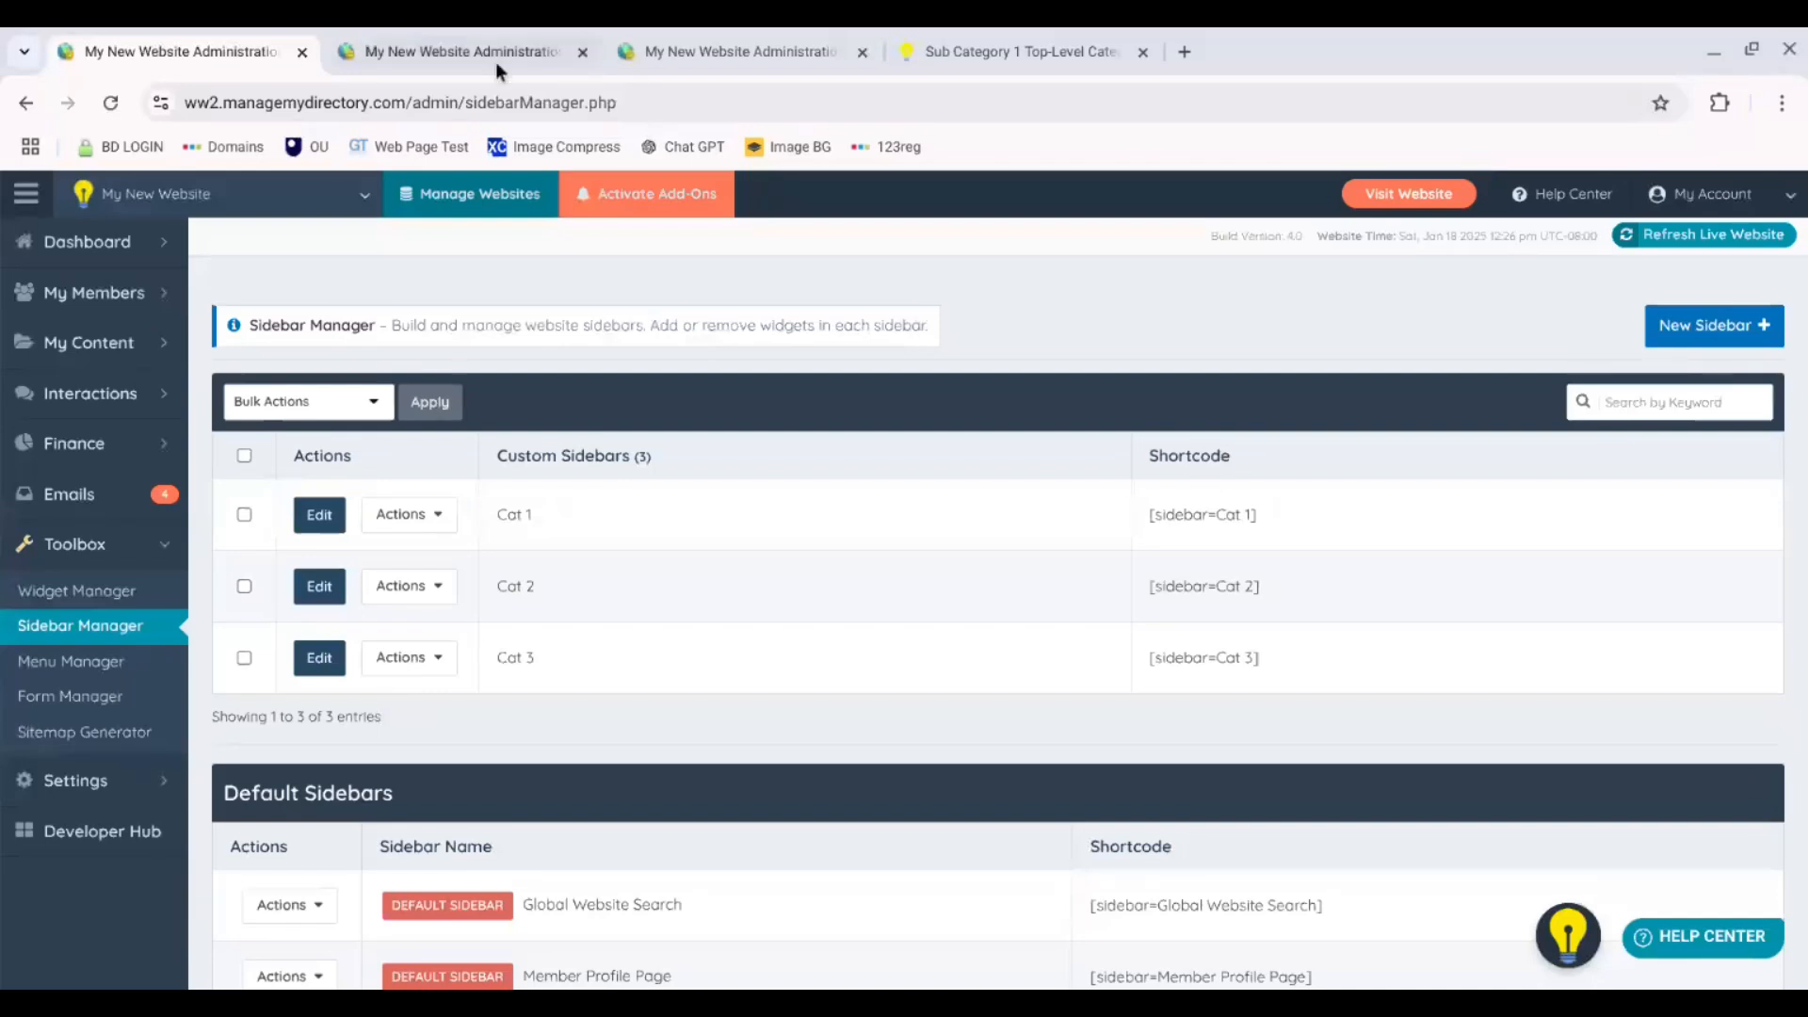
# - Reload the sub-category-1 page in the Web Page Builder, set its sidebar to Cat 1 and save the page
pyautogui.click(687, 43)
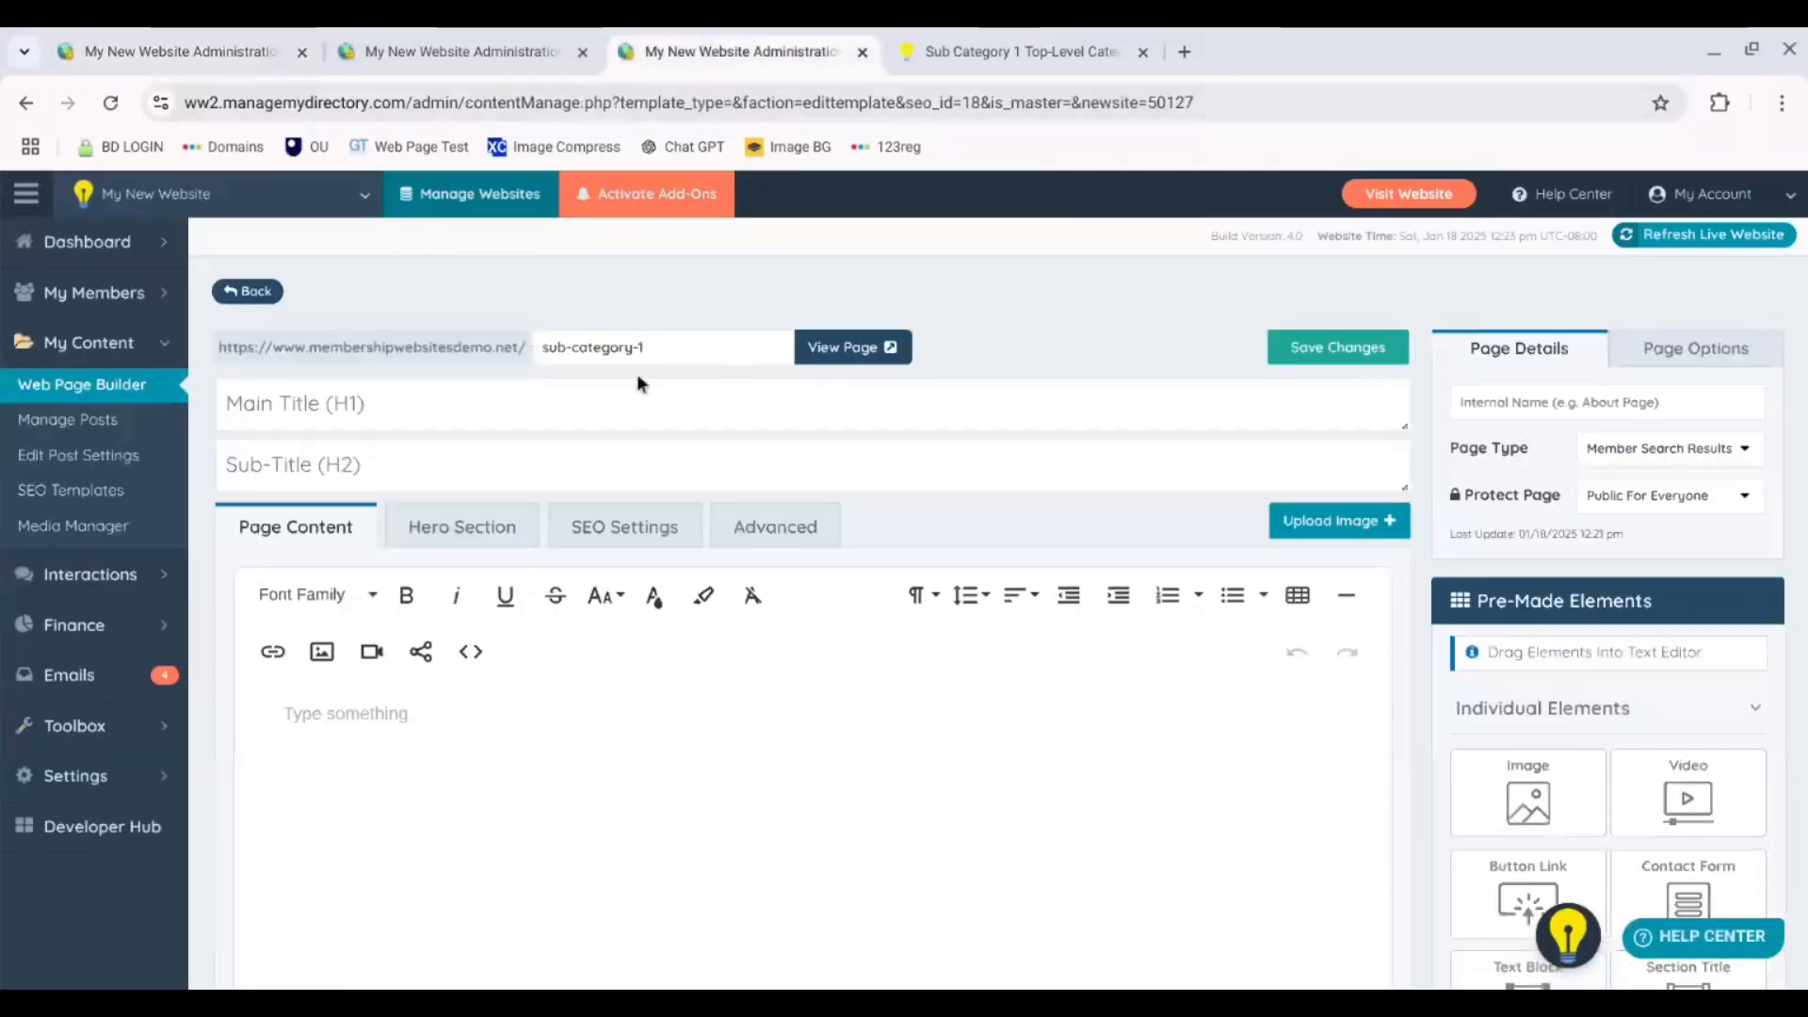
pyautogui.moveTo(657, 357); pyautogui.dragTo(528, 357)
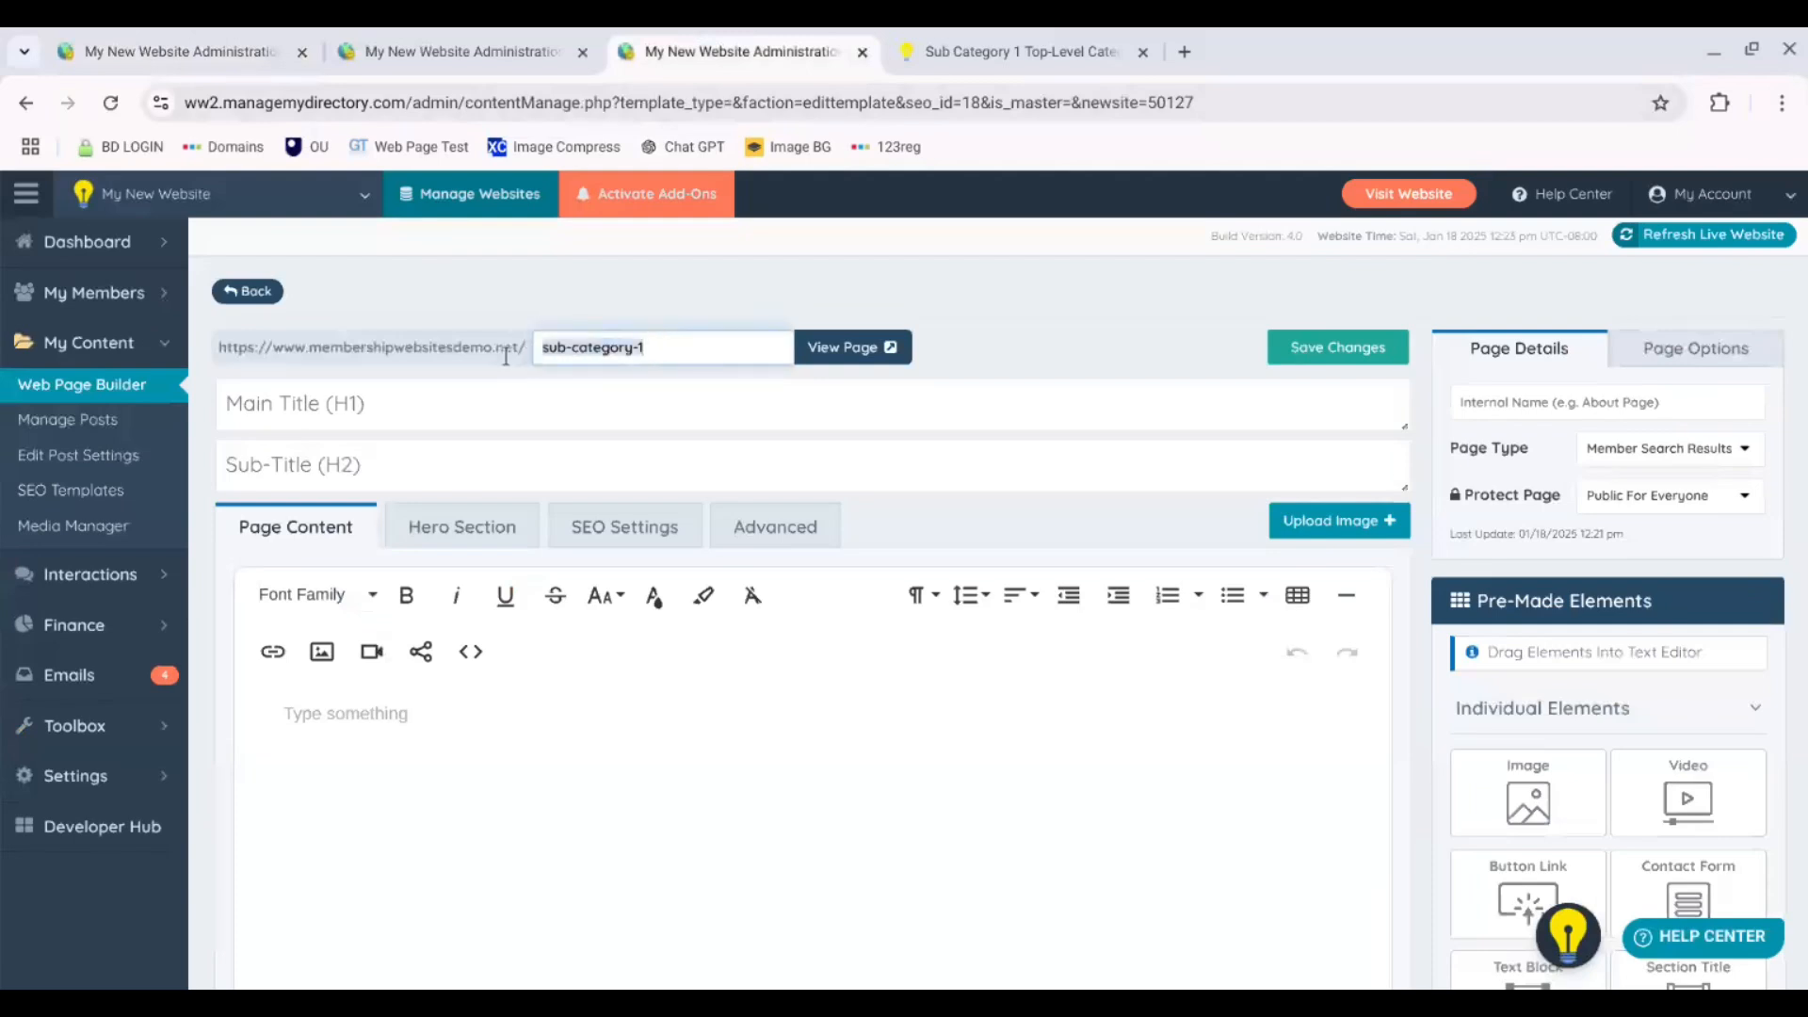
pyautogui.click(122, 113)
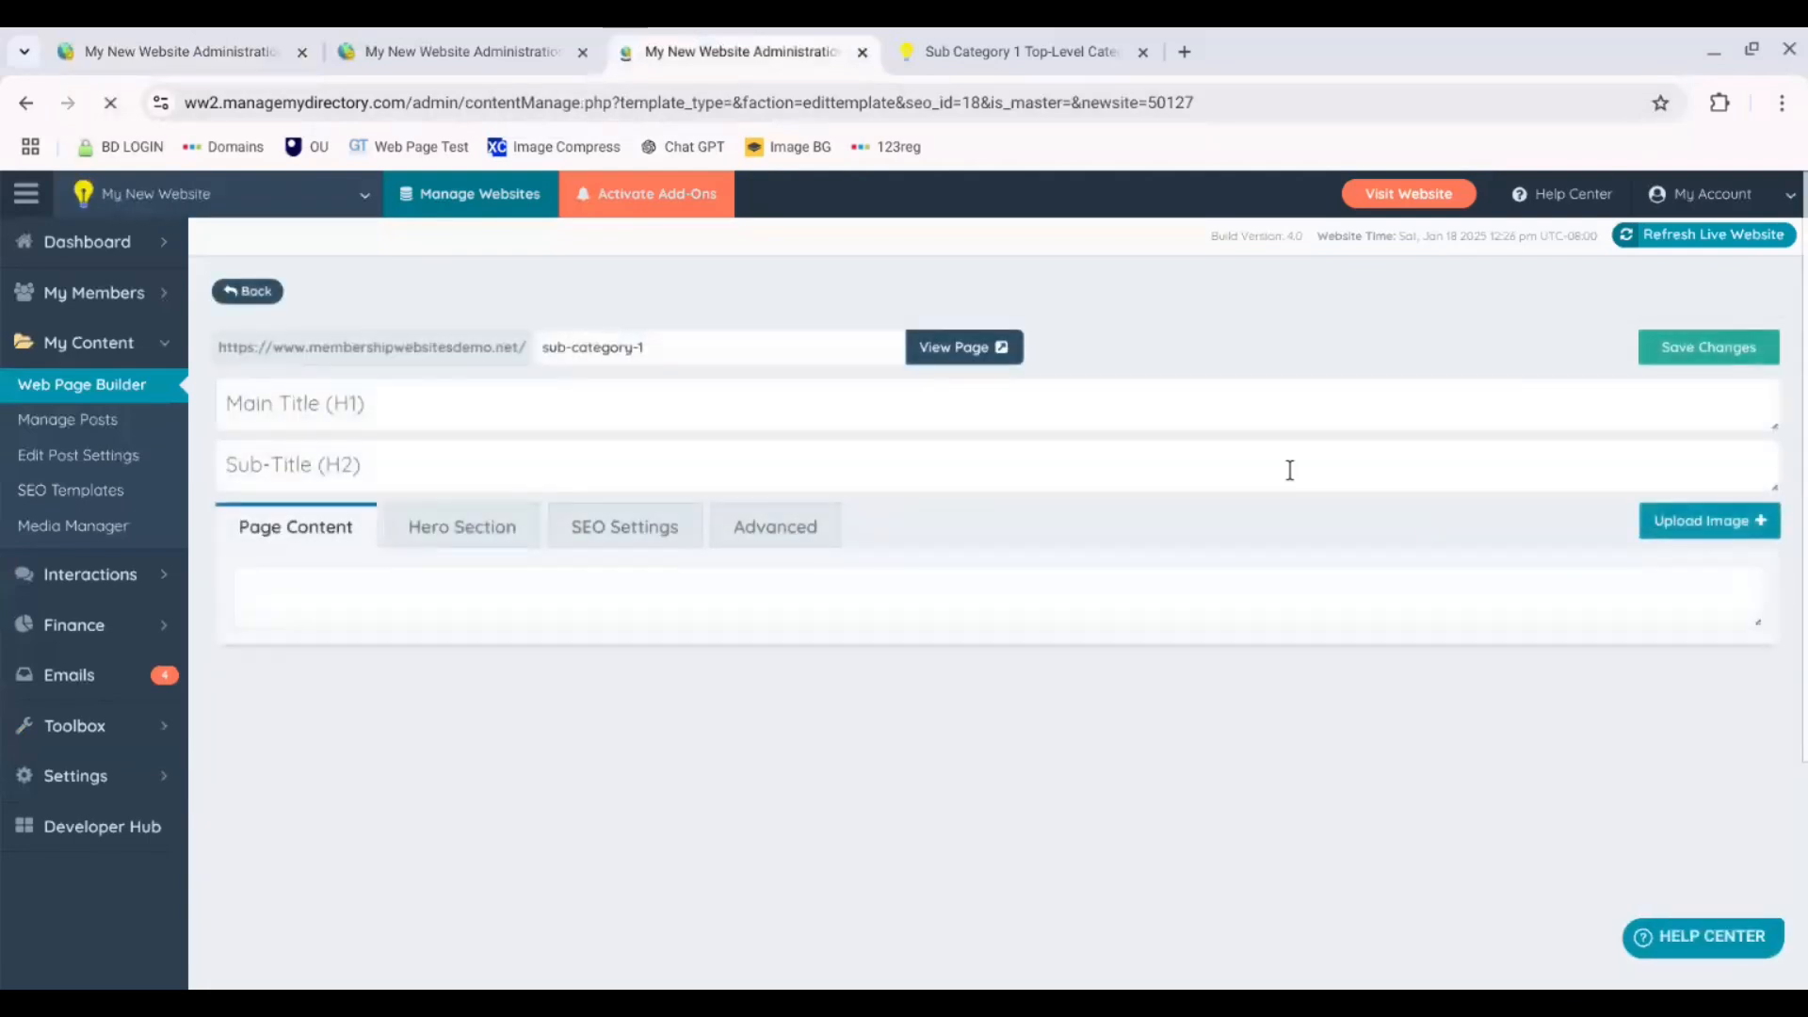
pyautogui.click(1728, 354)
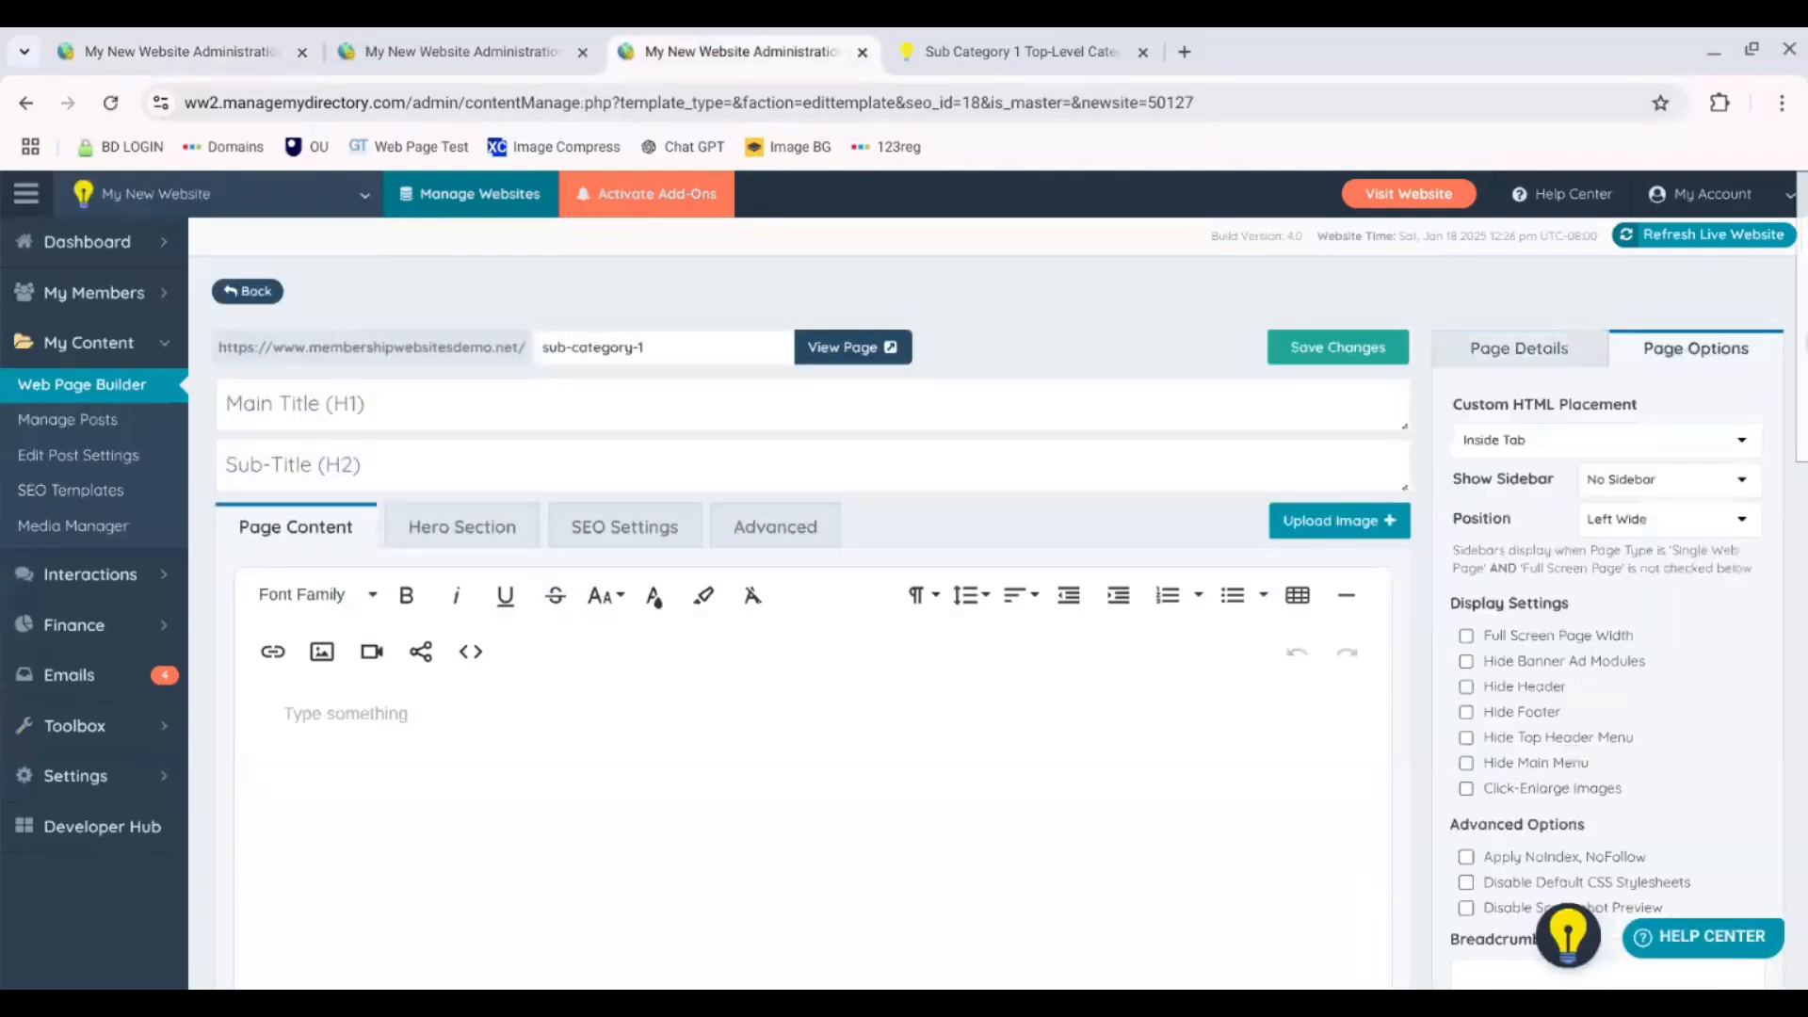
pyautogui.scroll(-2, 1728, 354)
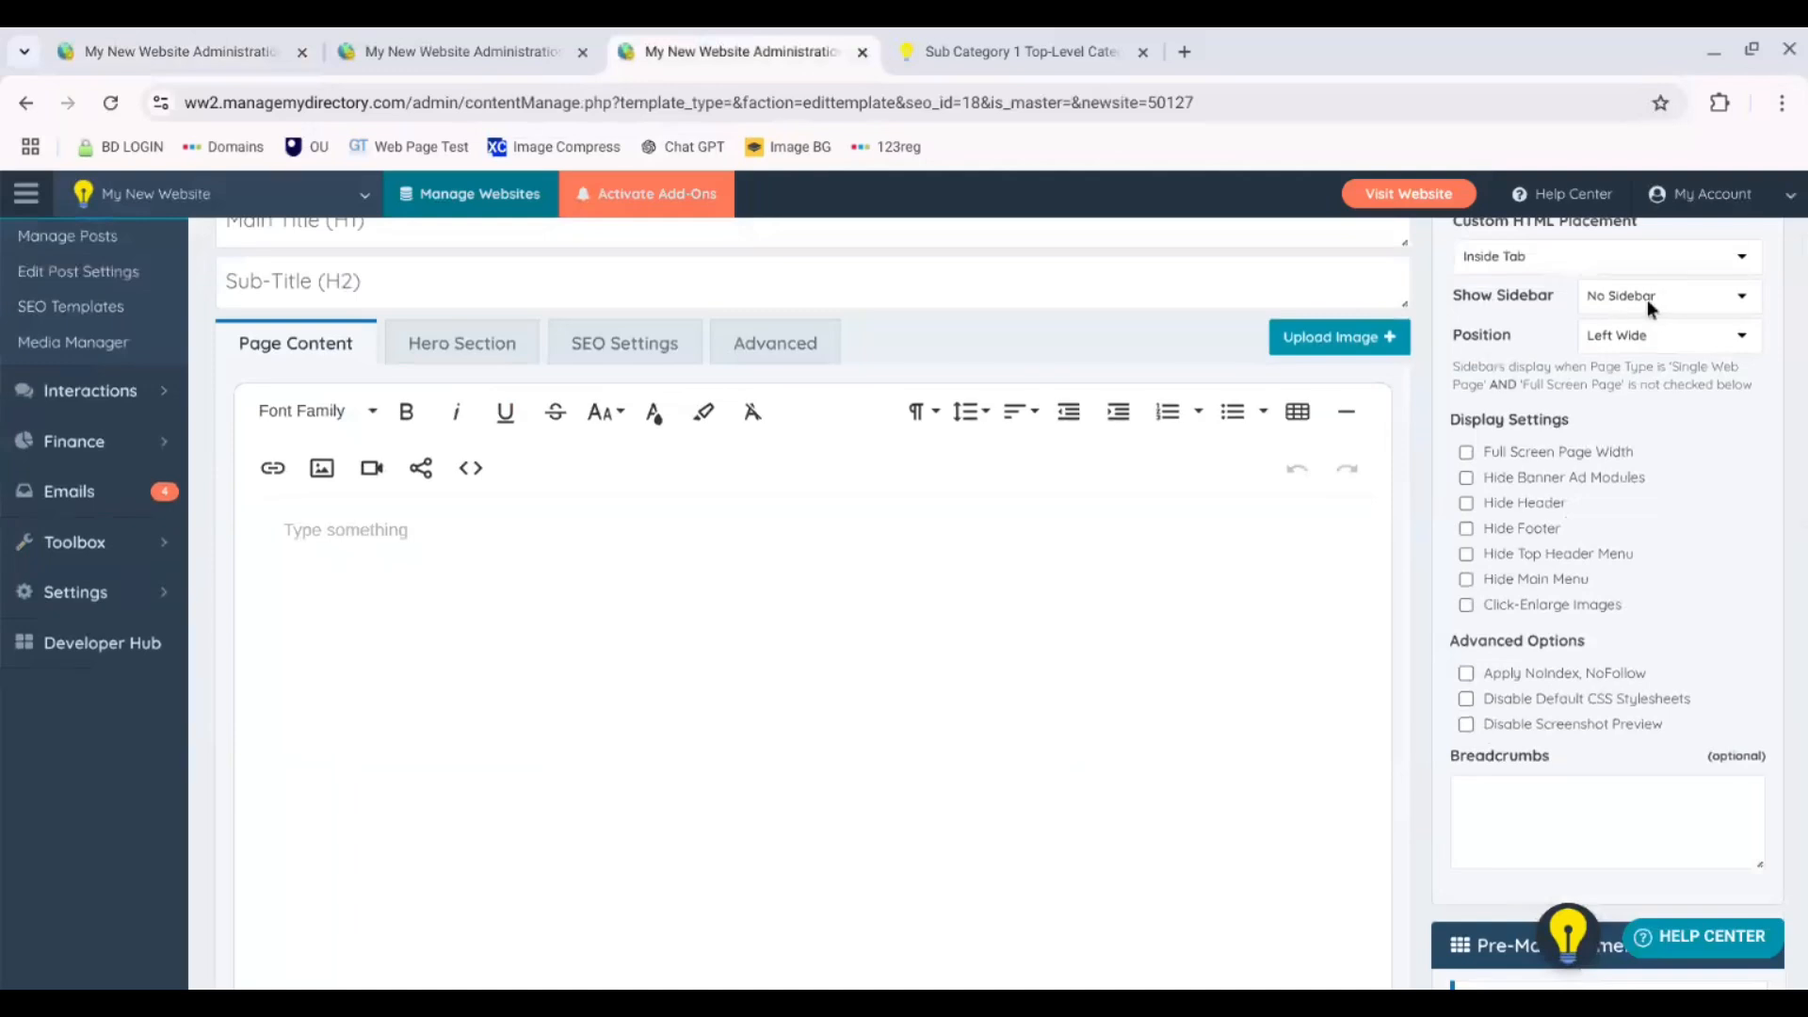
pyautogui.click(1647, 301)
pyautogui.click(1658, 377)
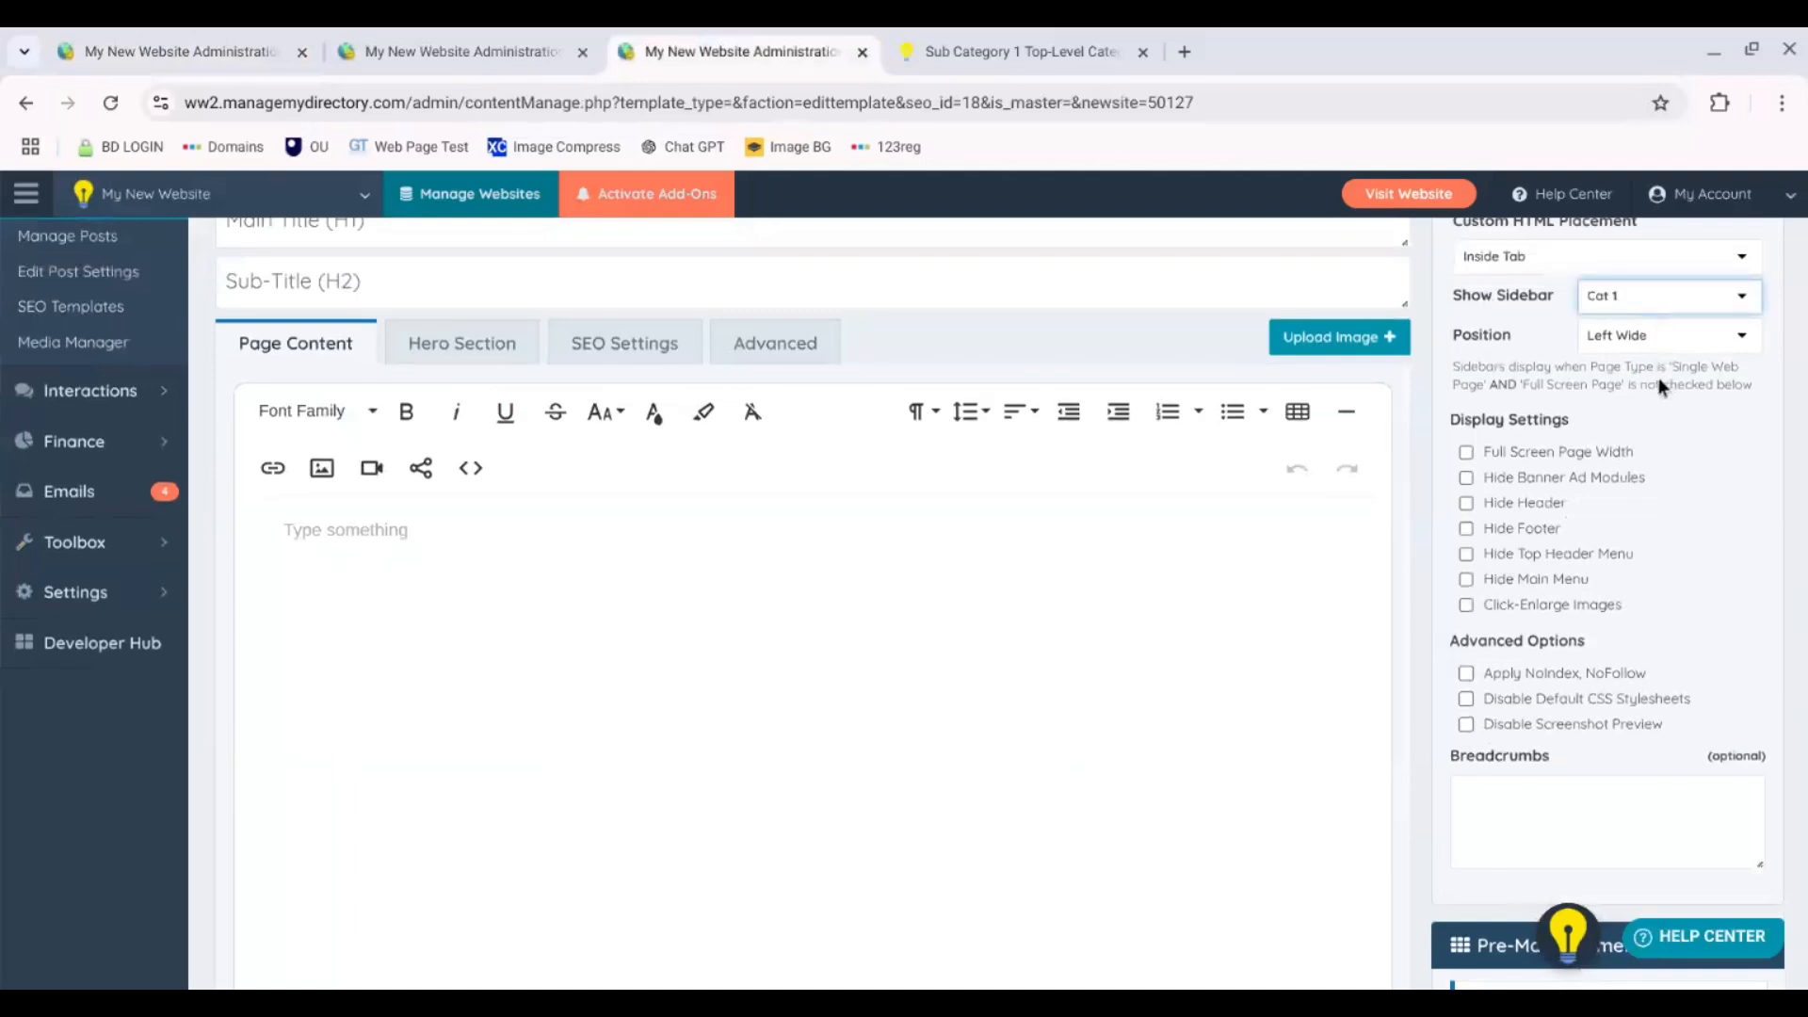
pyautogui.scroll(2, 1331, 282)
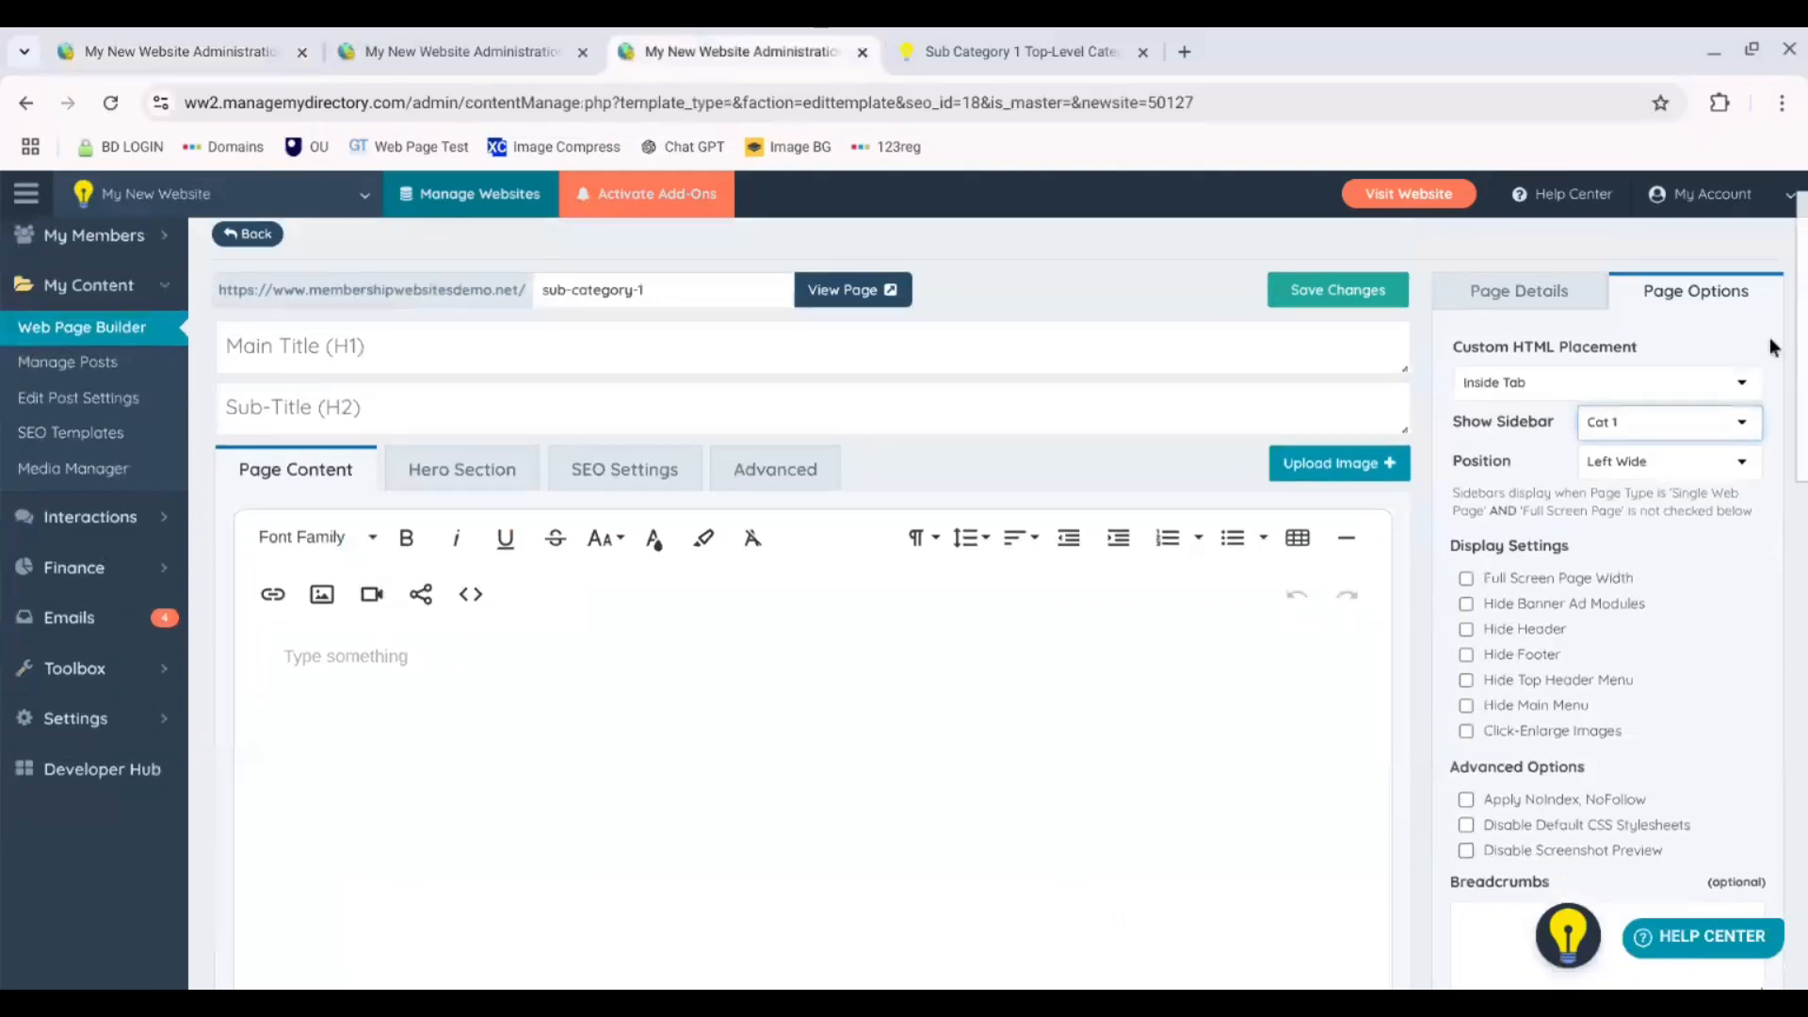
pyautogui.click(1332, 287)
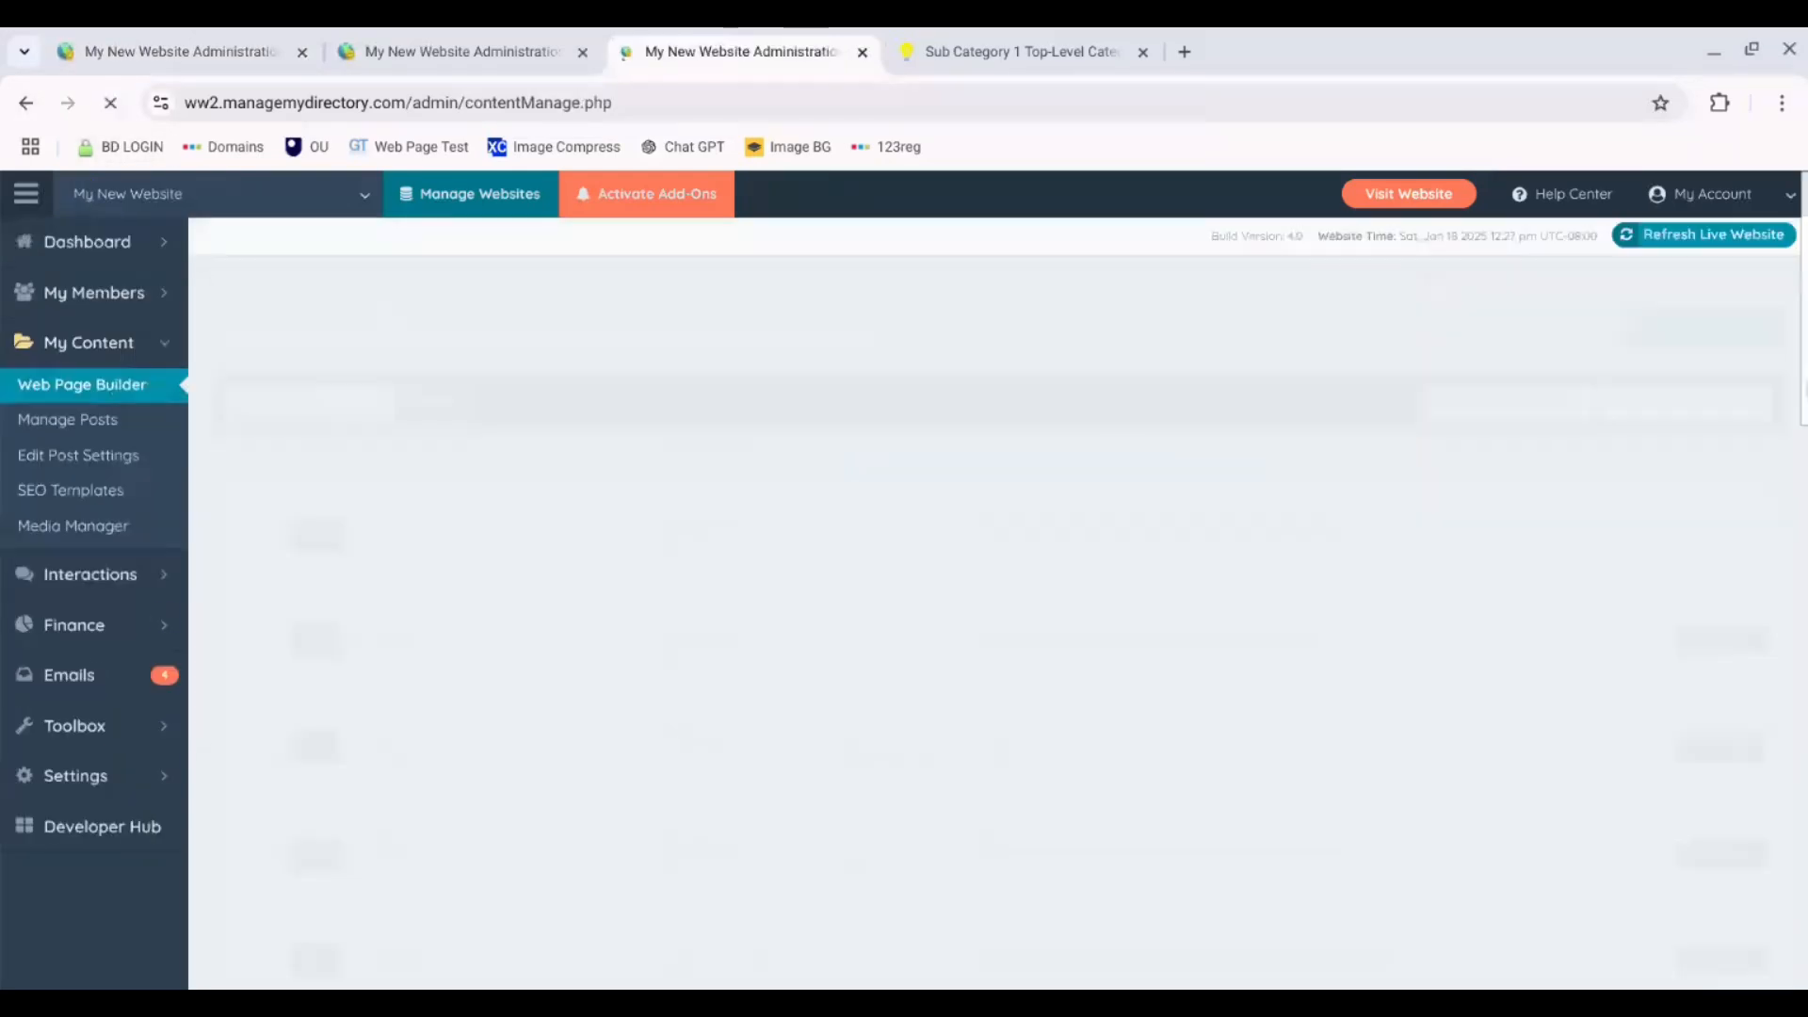
# - Open the sub-category-3 page for editing, set its sidebar to Cat 3 and save the page
pyautogui.scroll(-9, 941, 602)
pyautogui.scroll(-5, 941, 603)
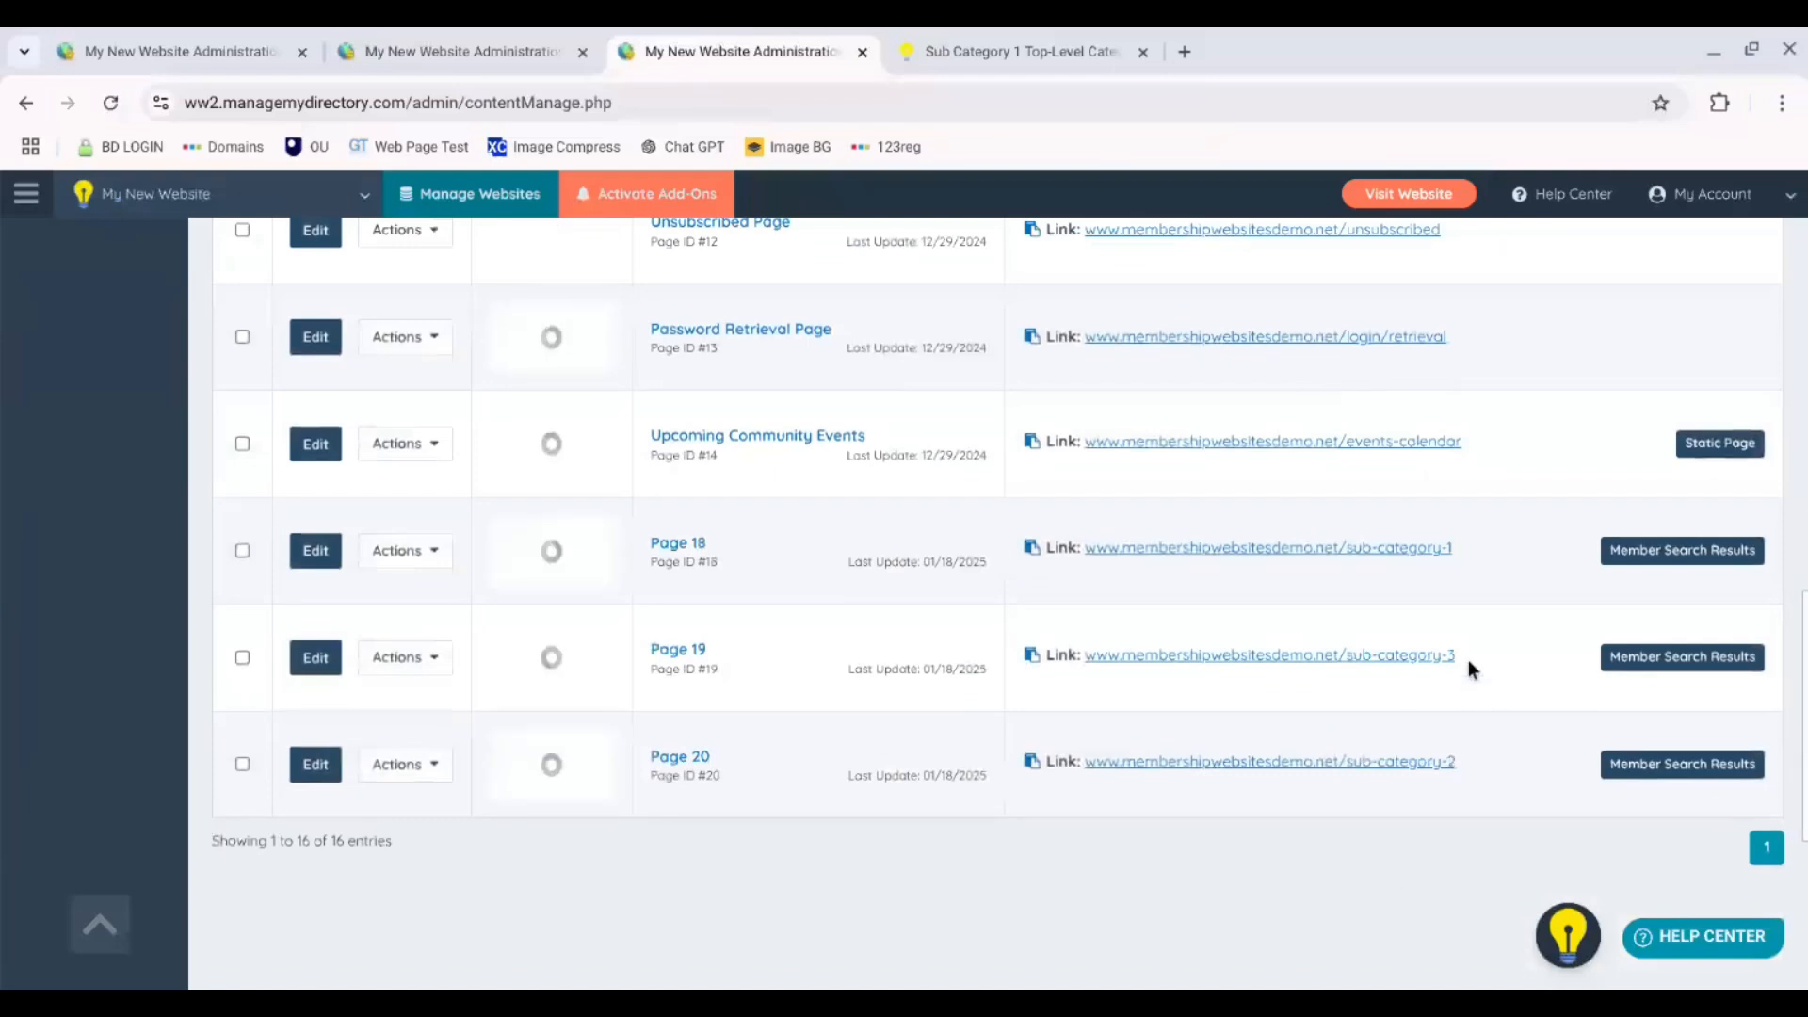
pyautogui.moveTo(1456, 656); pyautogui.dragTo(1376, 656)
pyautogui.click(405, 661)
pyautogui.click(316, 667)
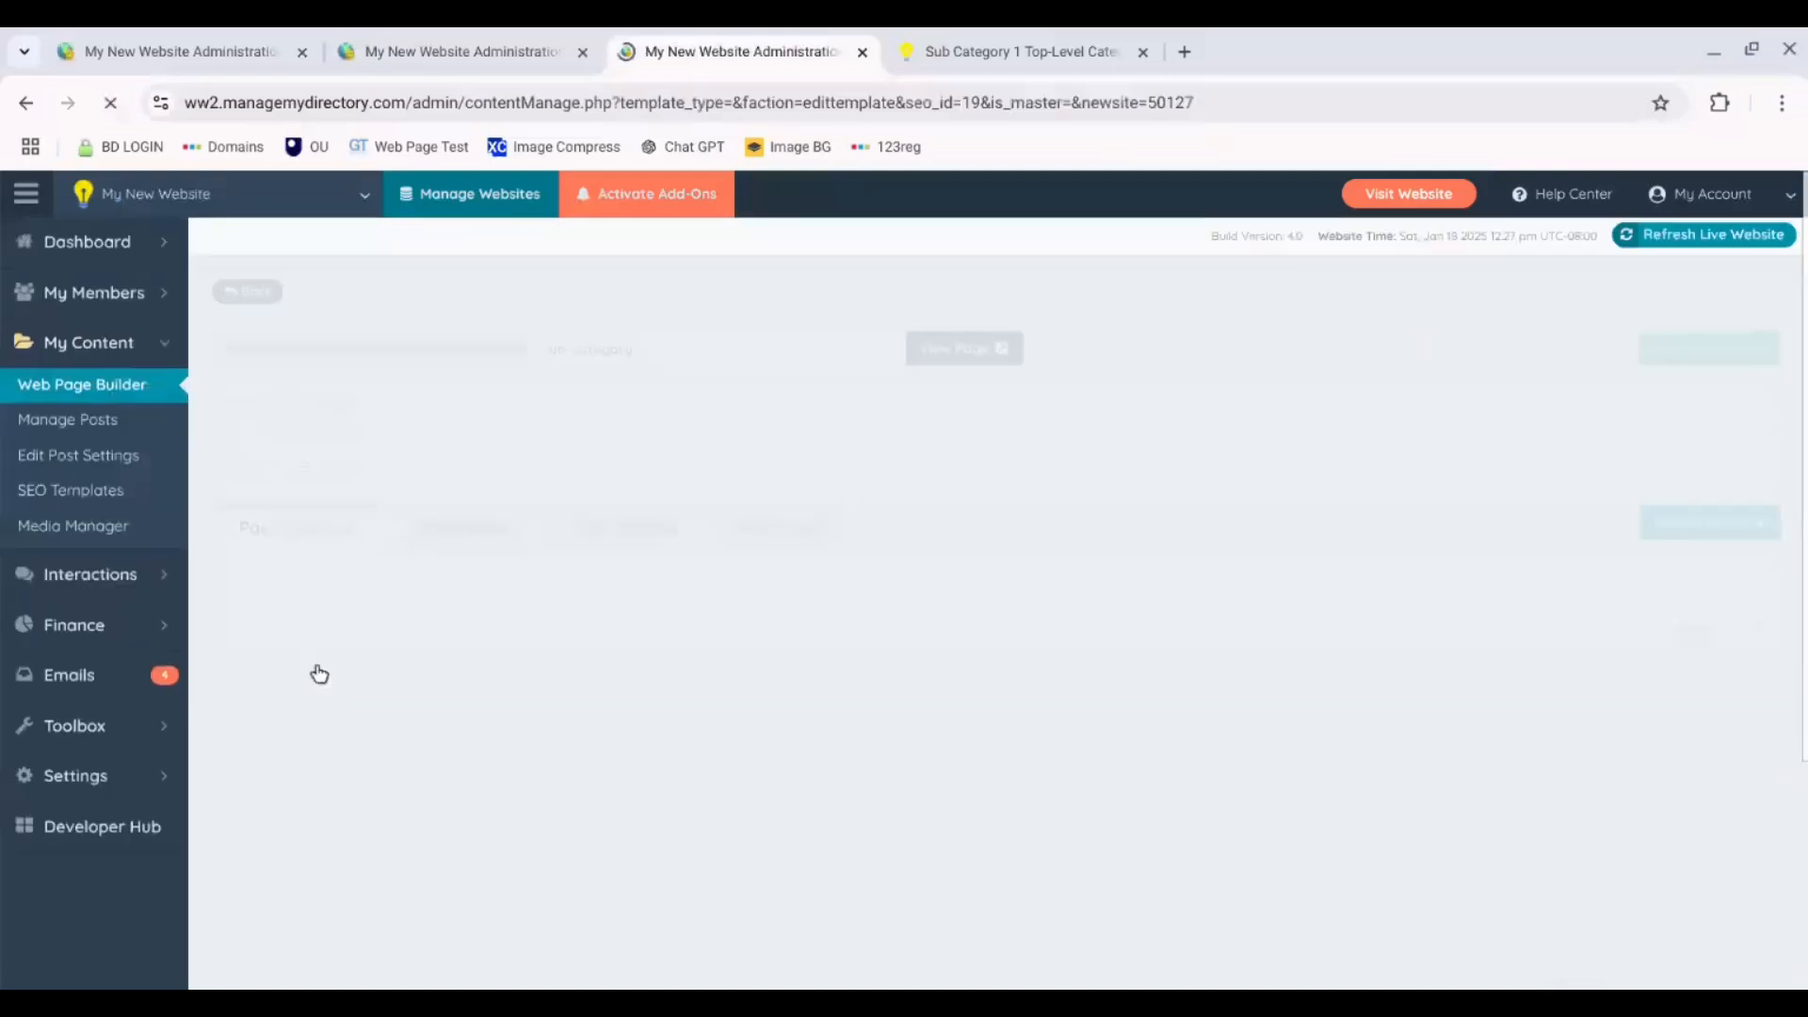
pyautogui.click(1673, 356)
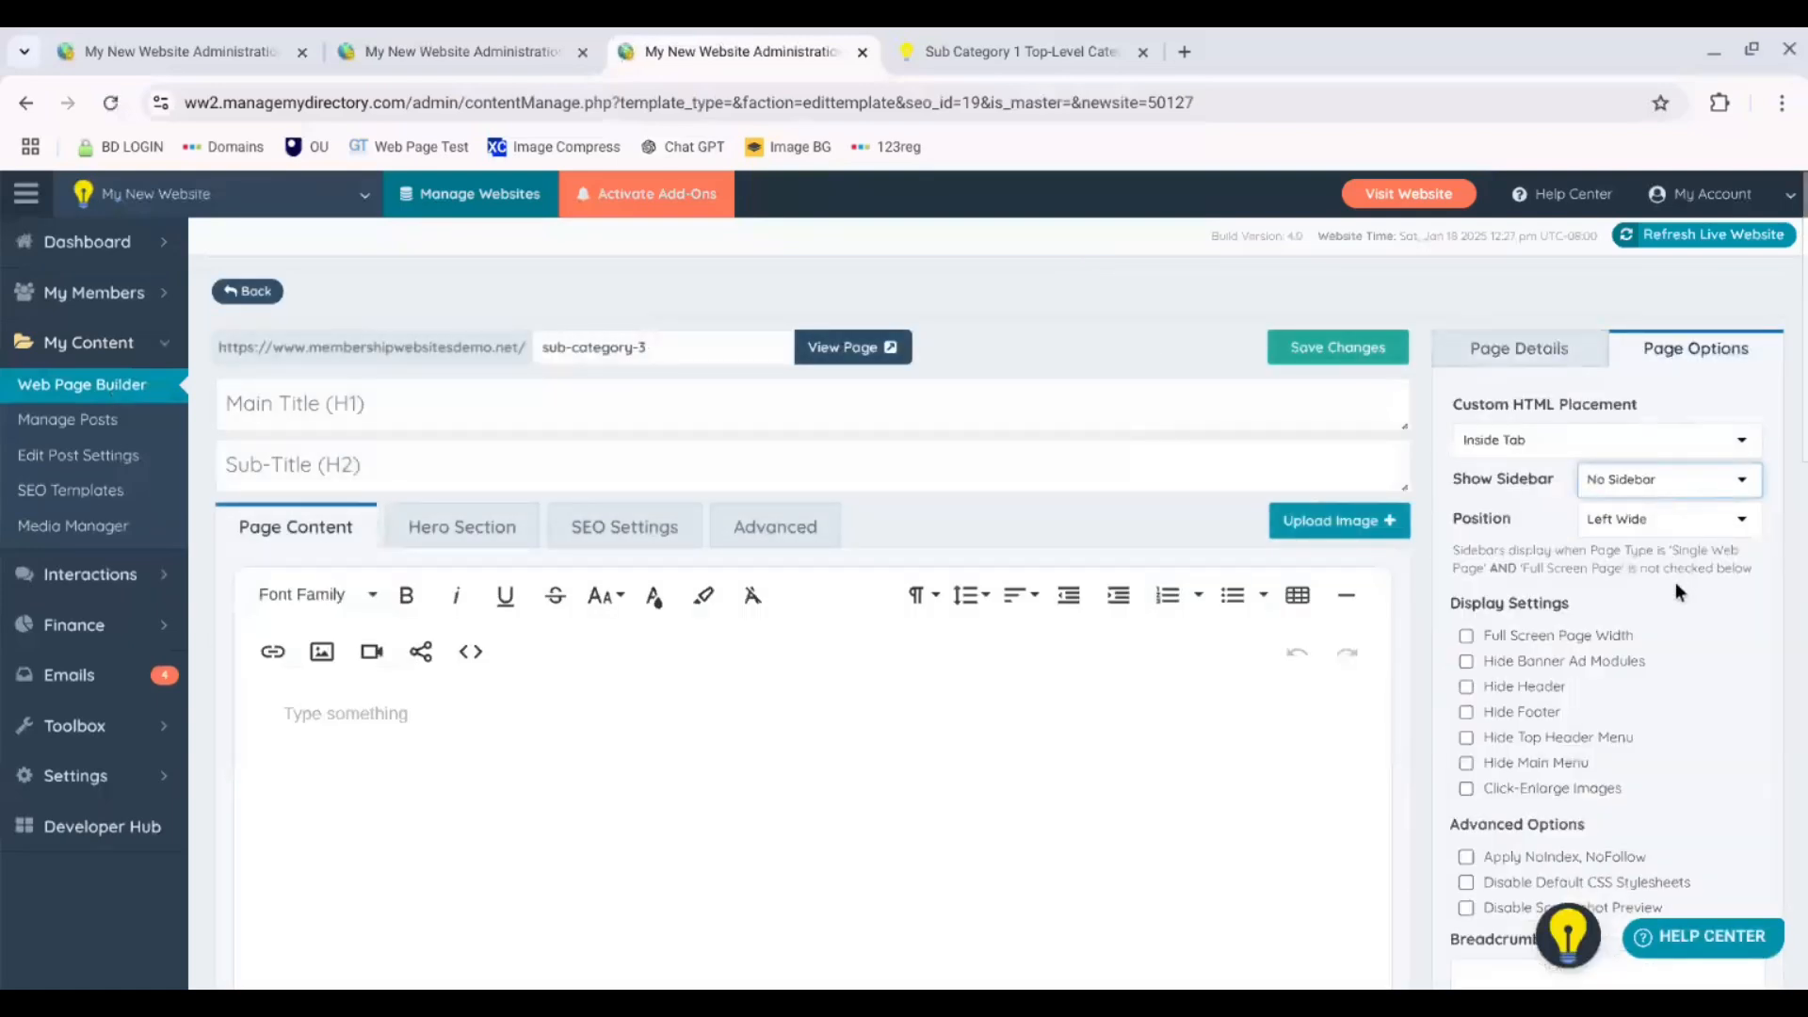
pyautogui.click(1646, 506)
pyautogui.click(1628, 482)
pyautogui.click(1646, 563)
pyautogui.click(1357, 356)
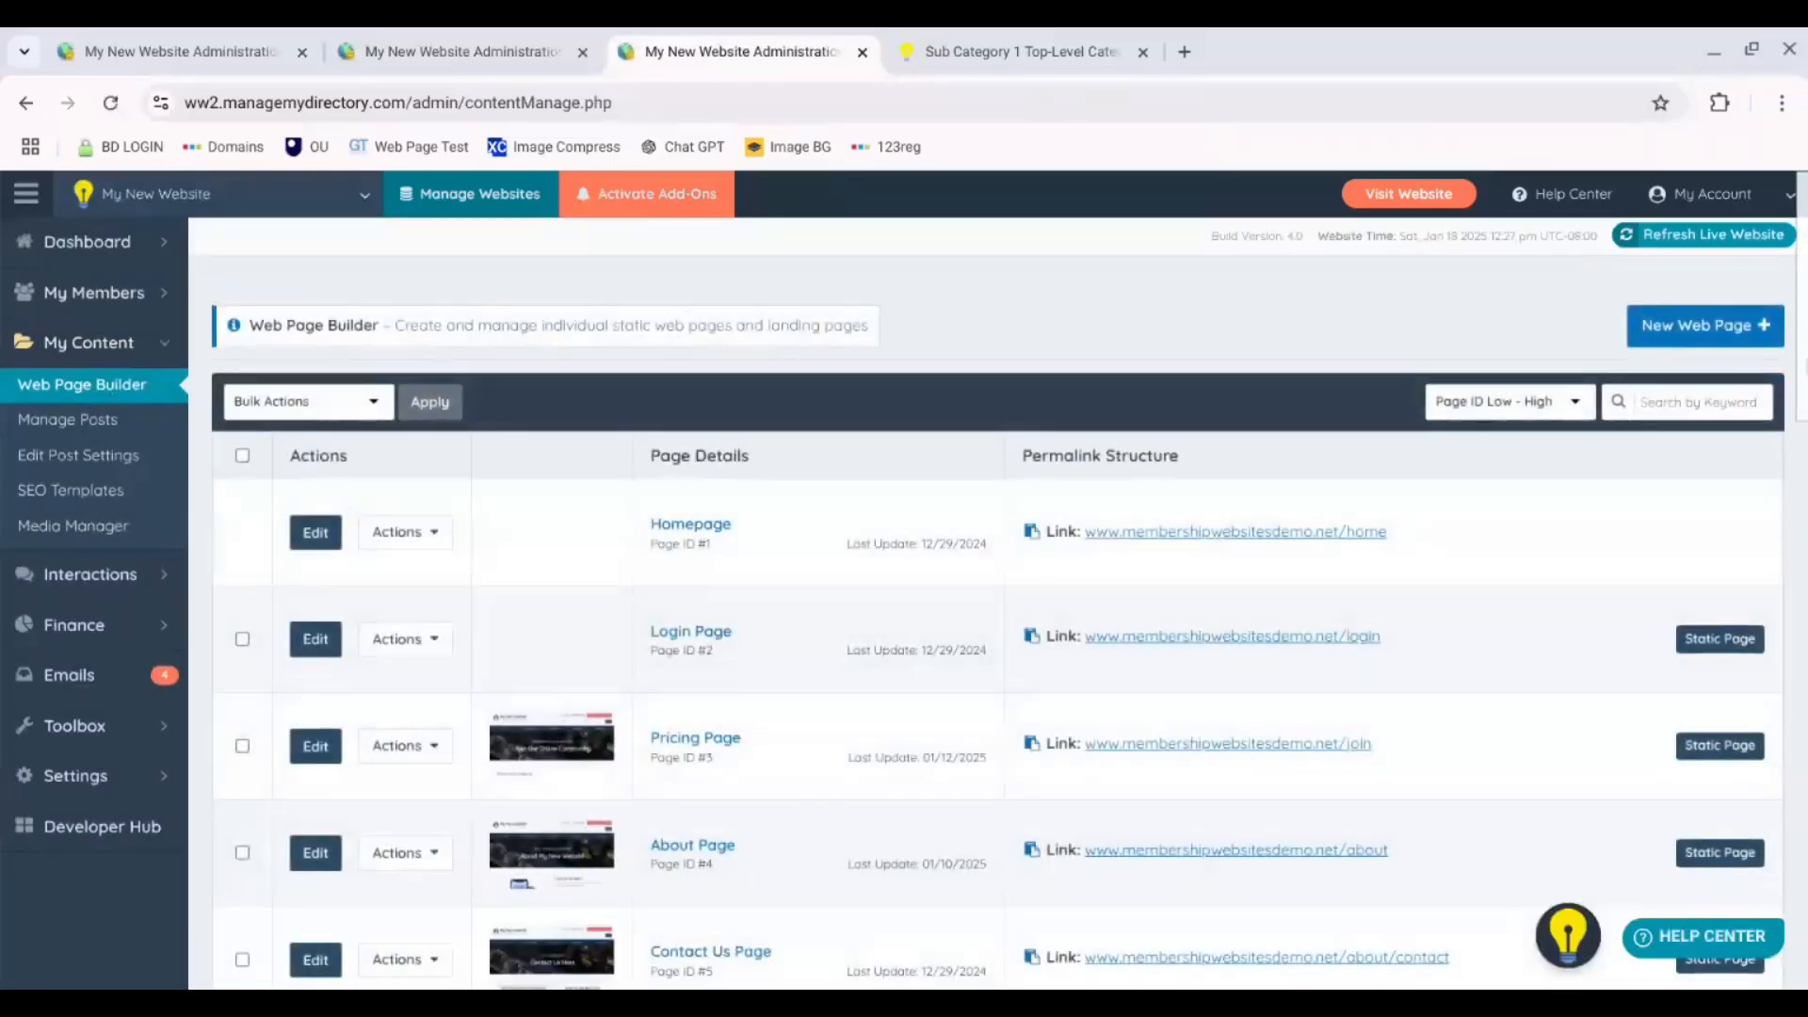
# - Open the sub-category-2 page for editing, set its sidebar to Cat 2 and save the page
pyautogui.moveTo(1805, 367); pyautogui.dragTo(1805, 847)
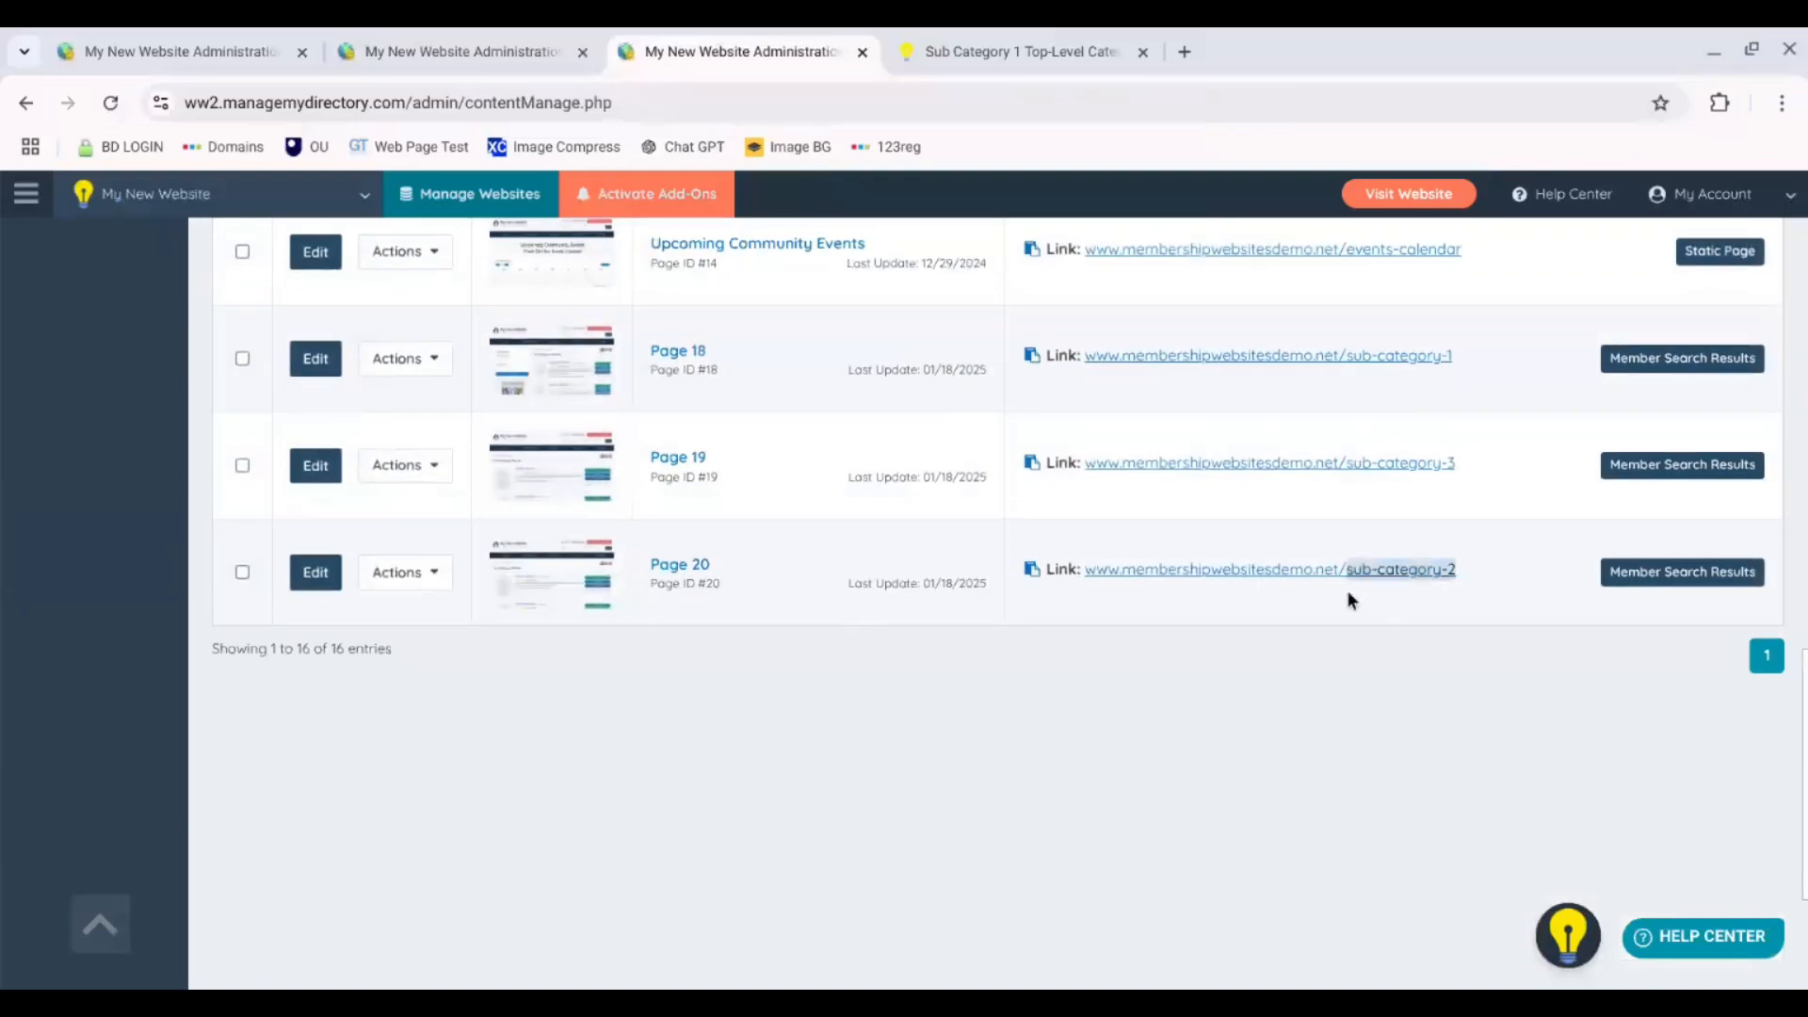
pyautogui.click(318, 573)
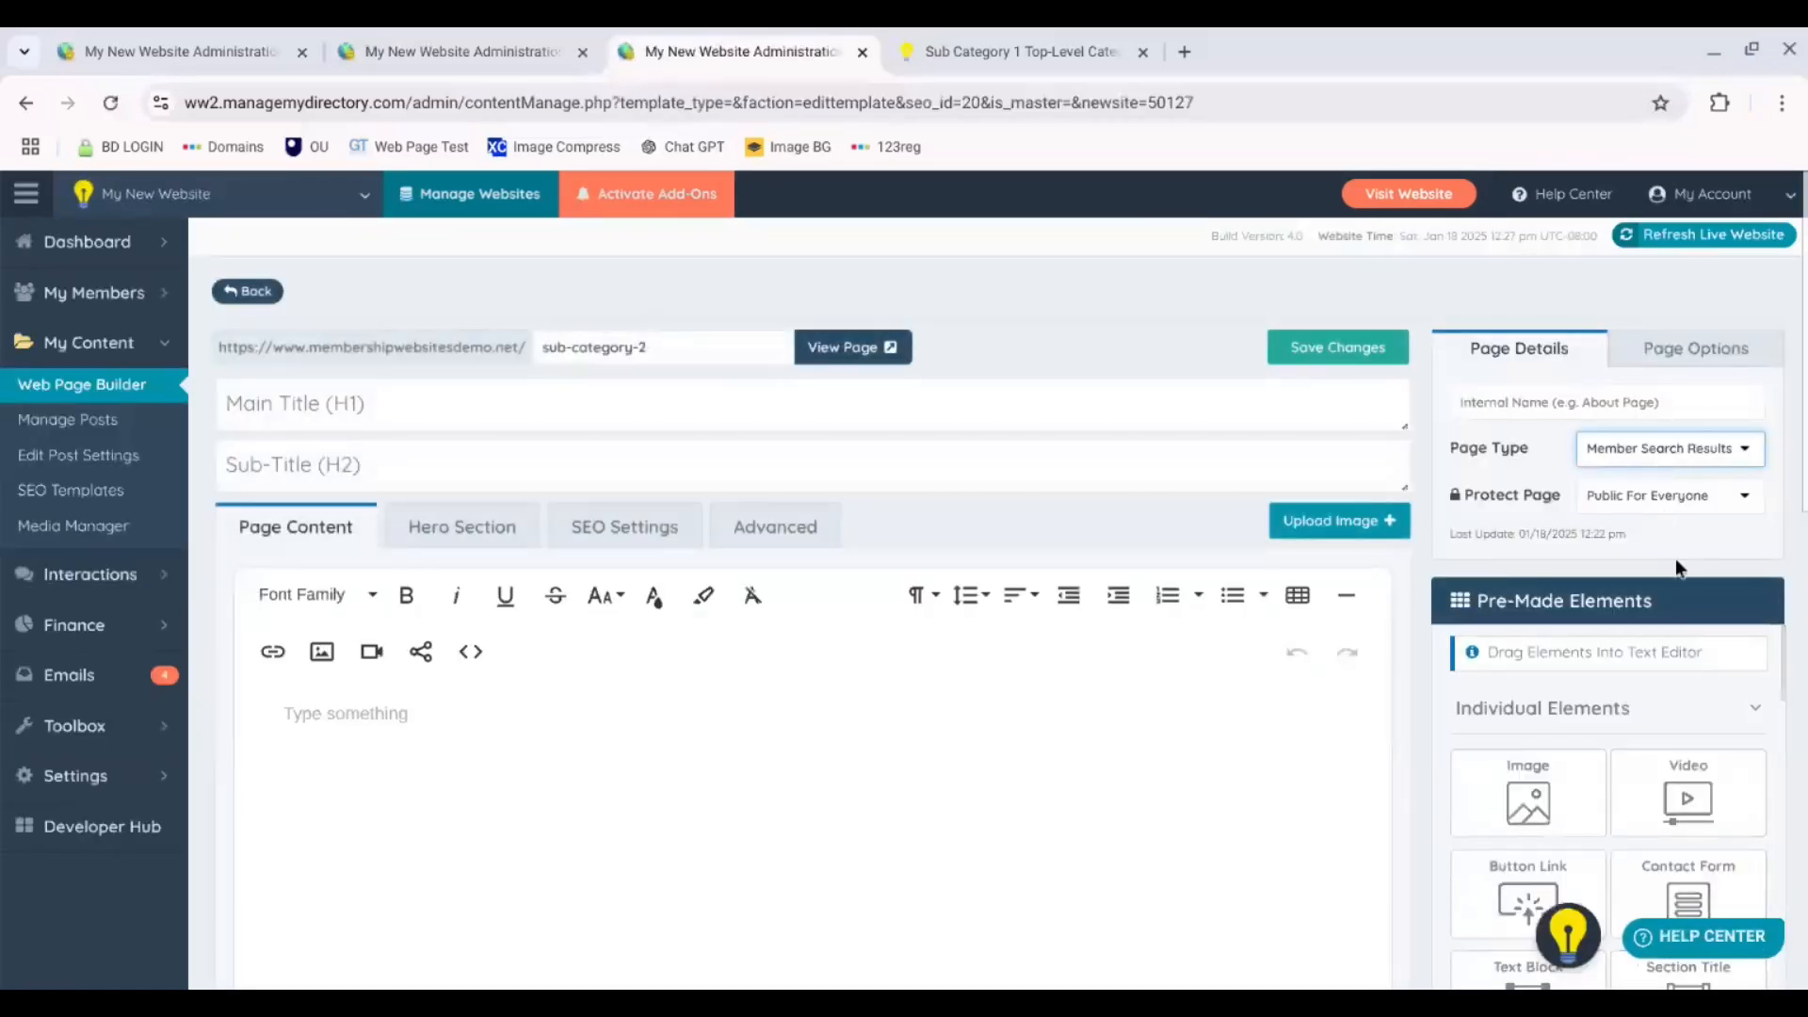
pyautogui.click(1692, 351)
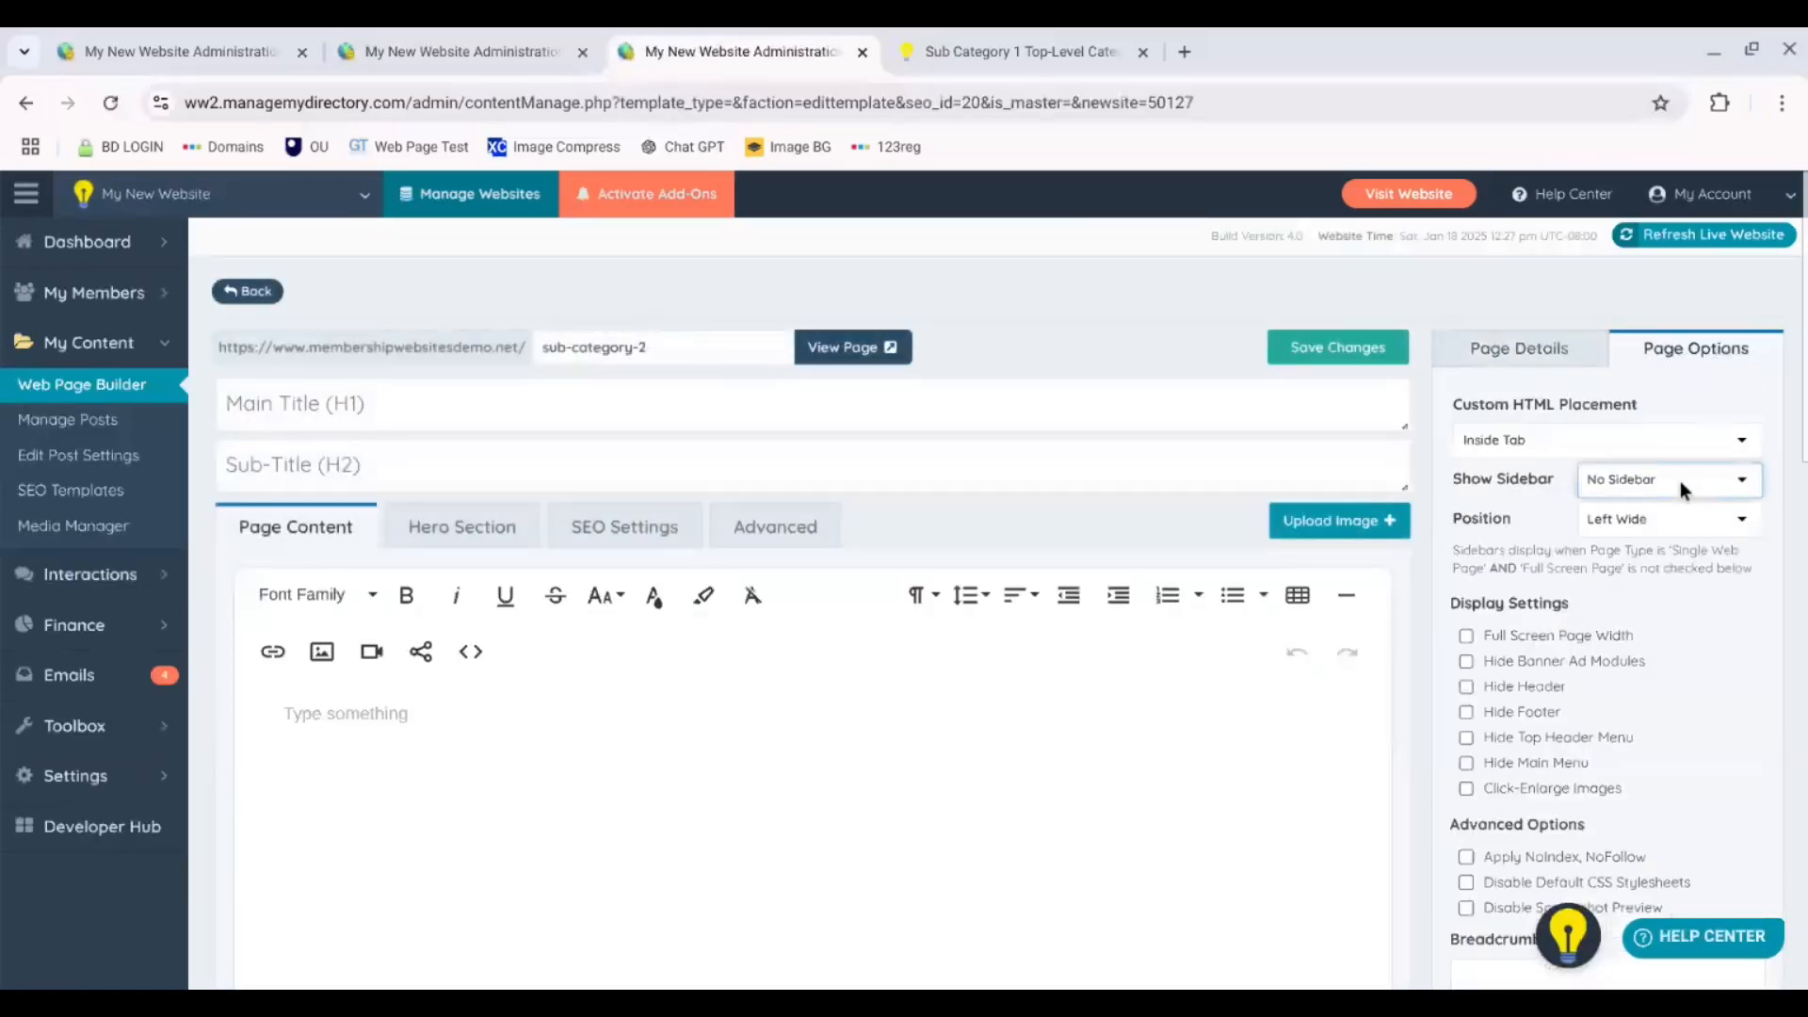
pyautogui.click(1677, 619)
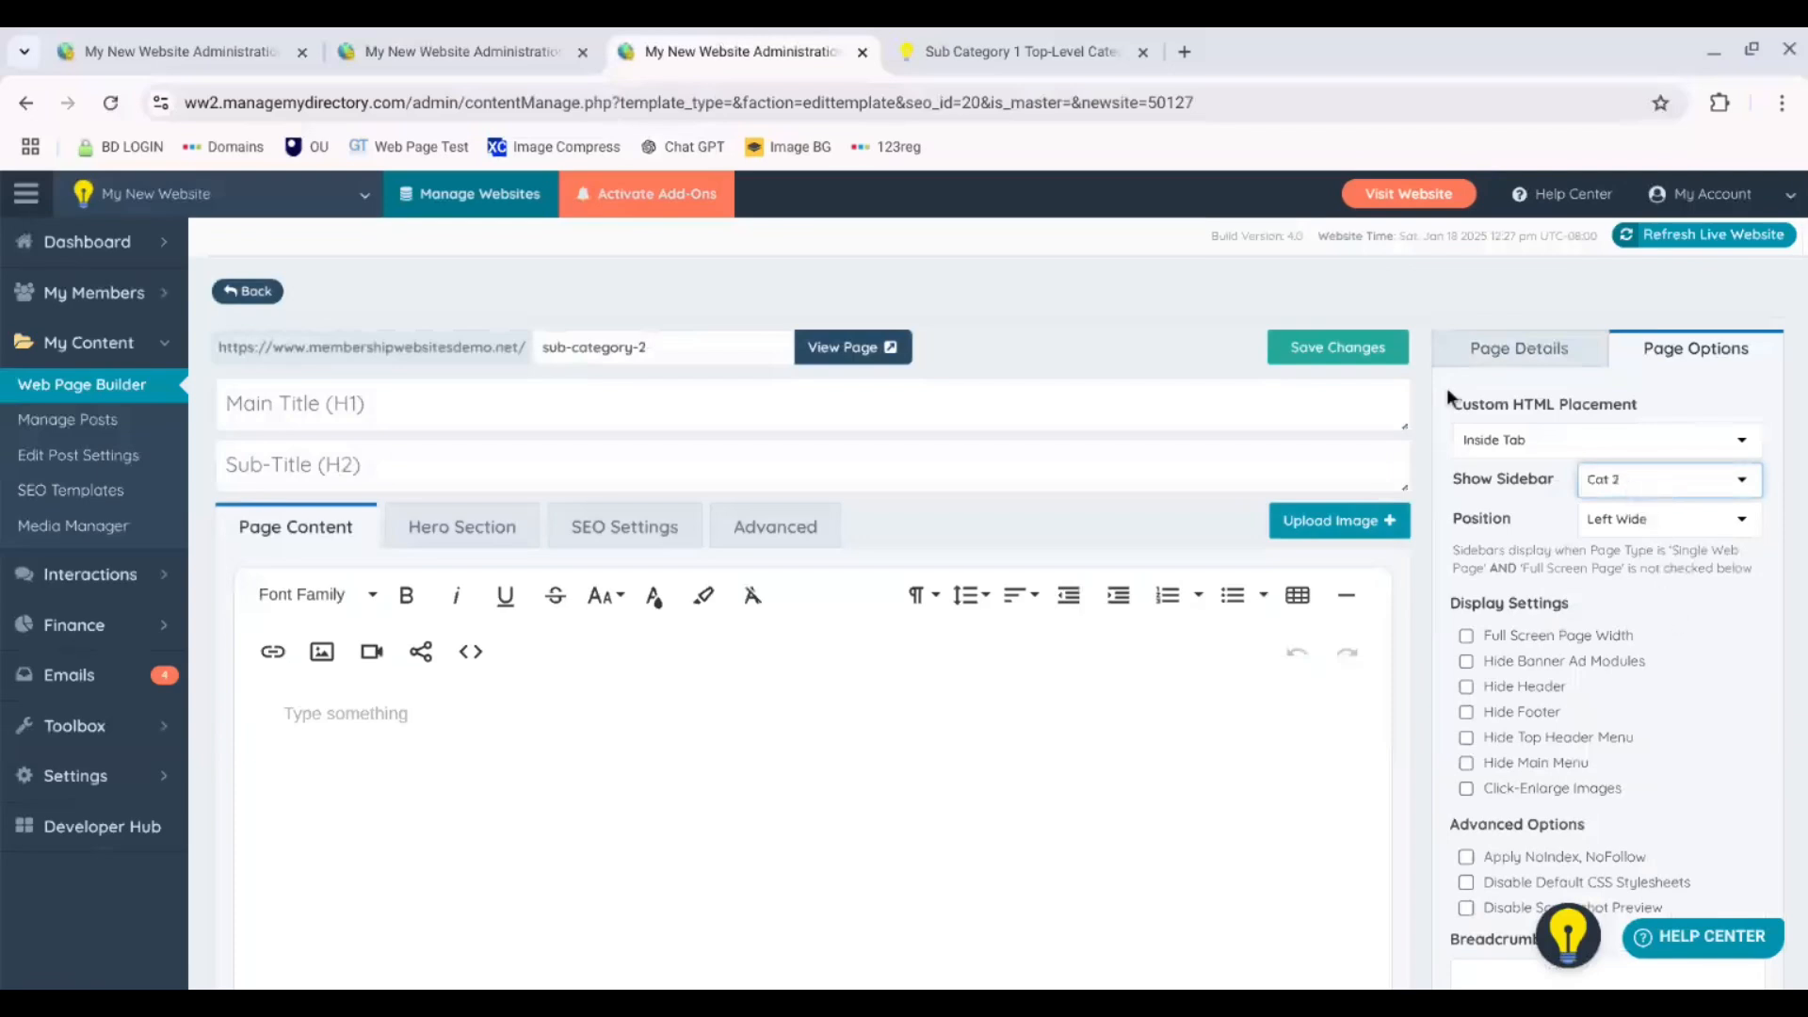
pyautogui.click(1370, 354)
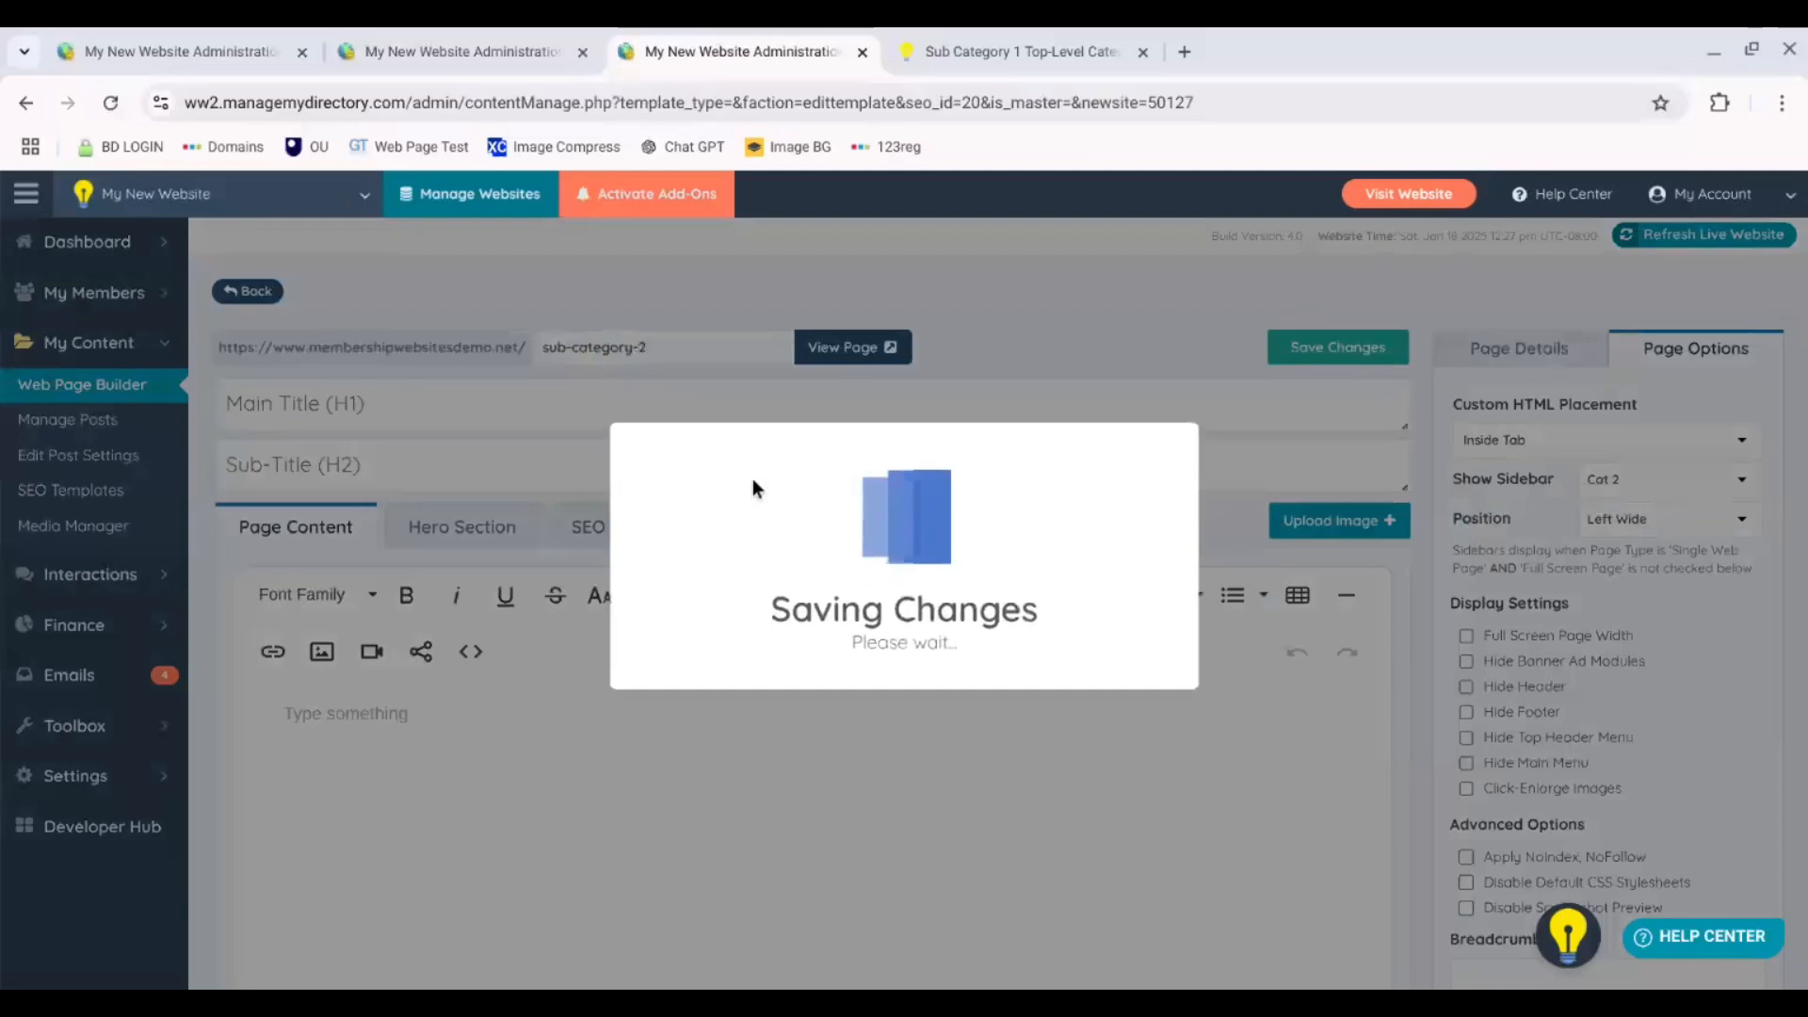
# - On the live site, search members in Top-Level Category, Sub Category 1, and examine the advert and heading on the results page
pyautogui.click(979, 60)
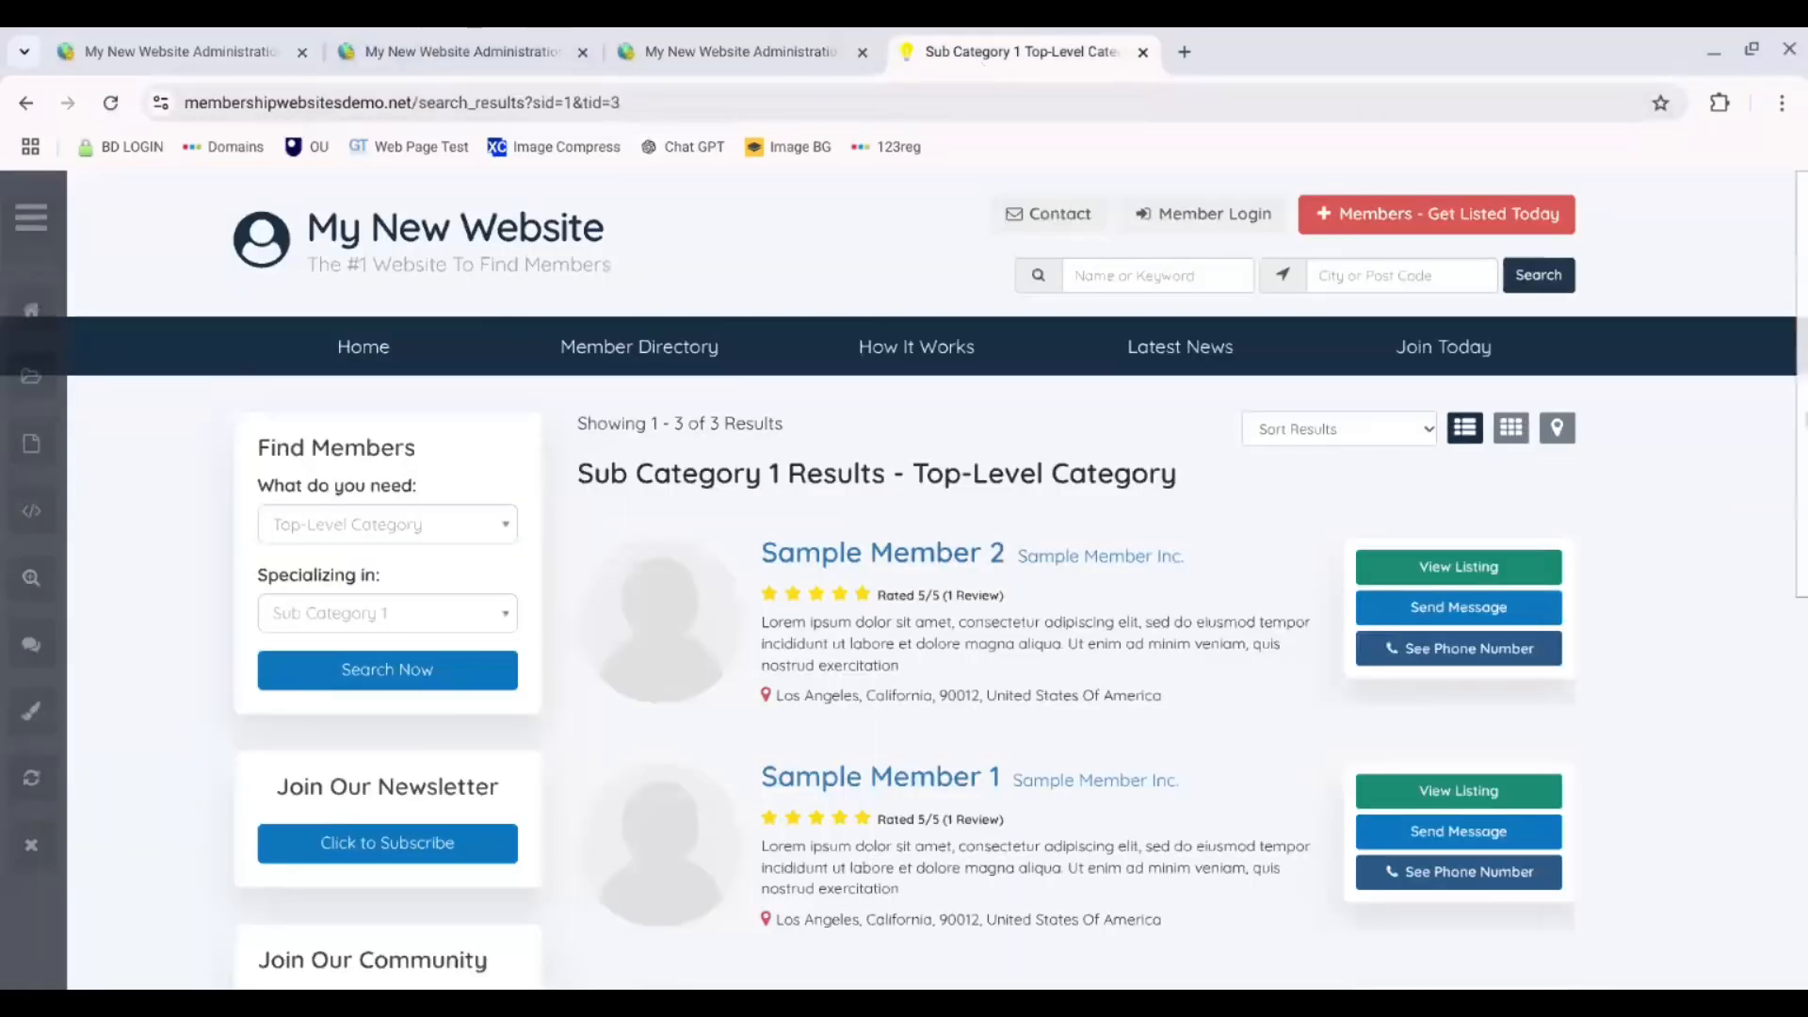
pyautogui.scroll(-1, 768, 485)
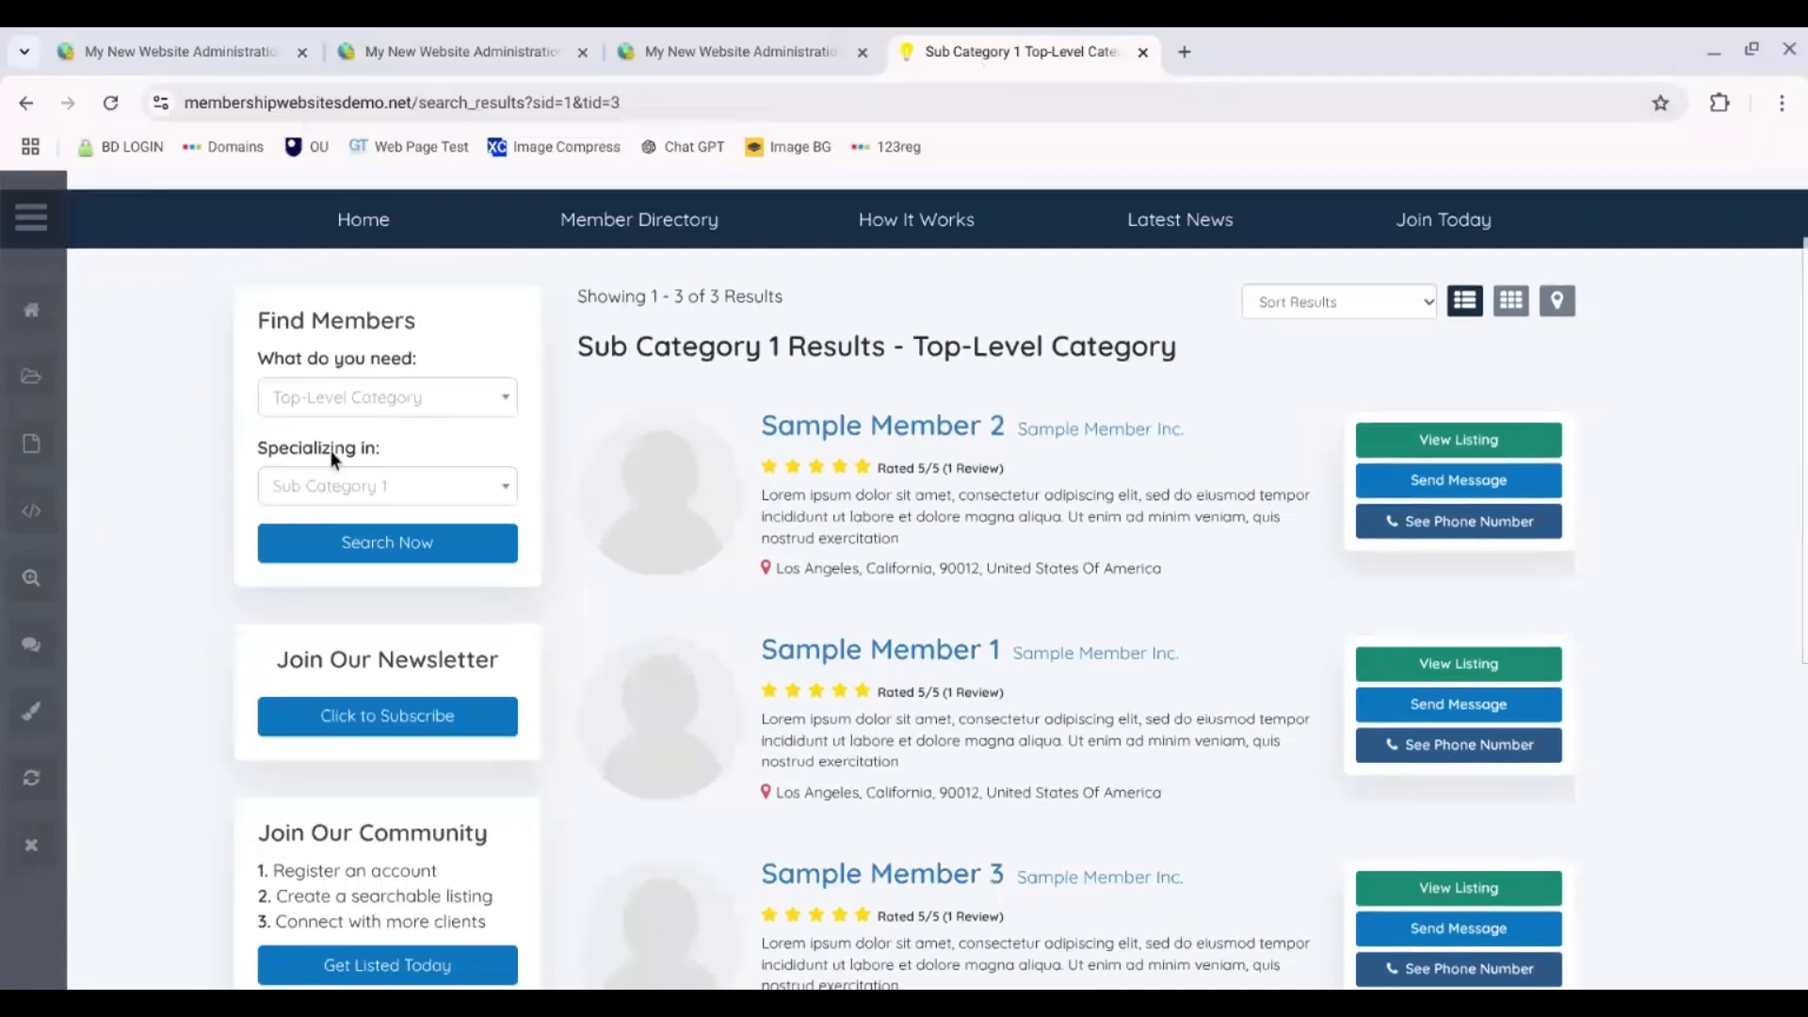
pyautogui.click(348, 396)
pyautogui.click(369, 475)
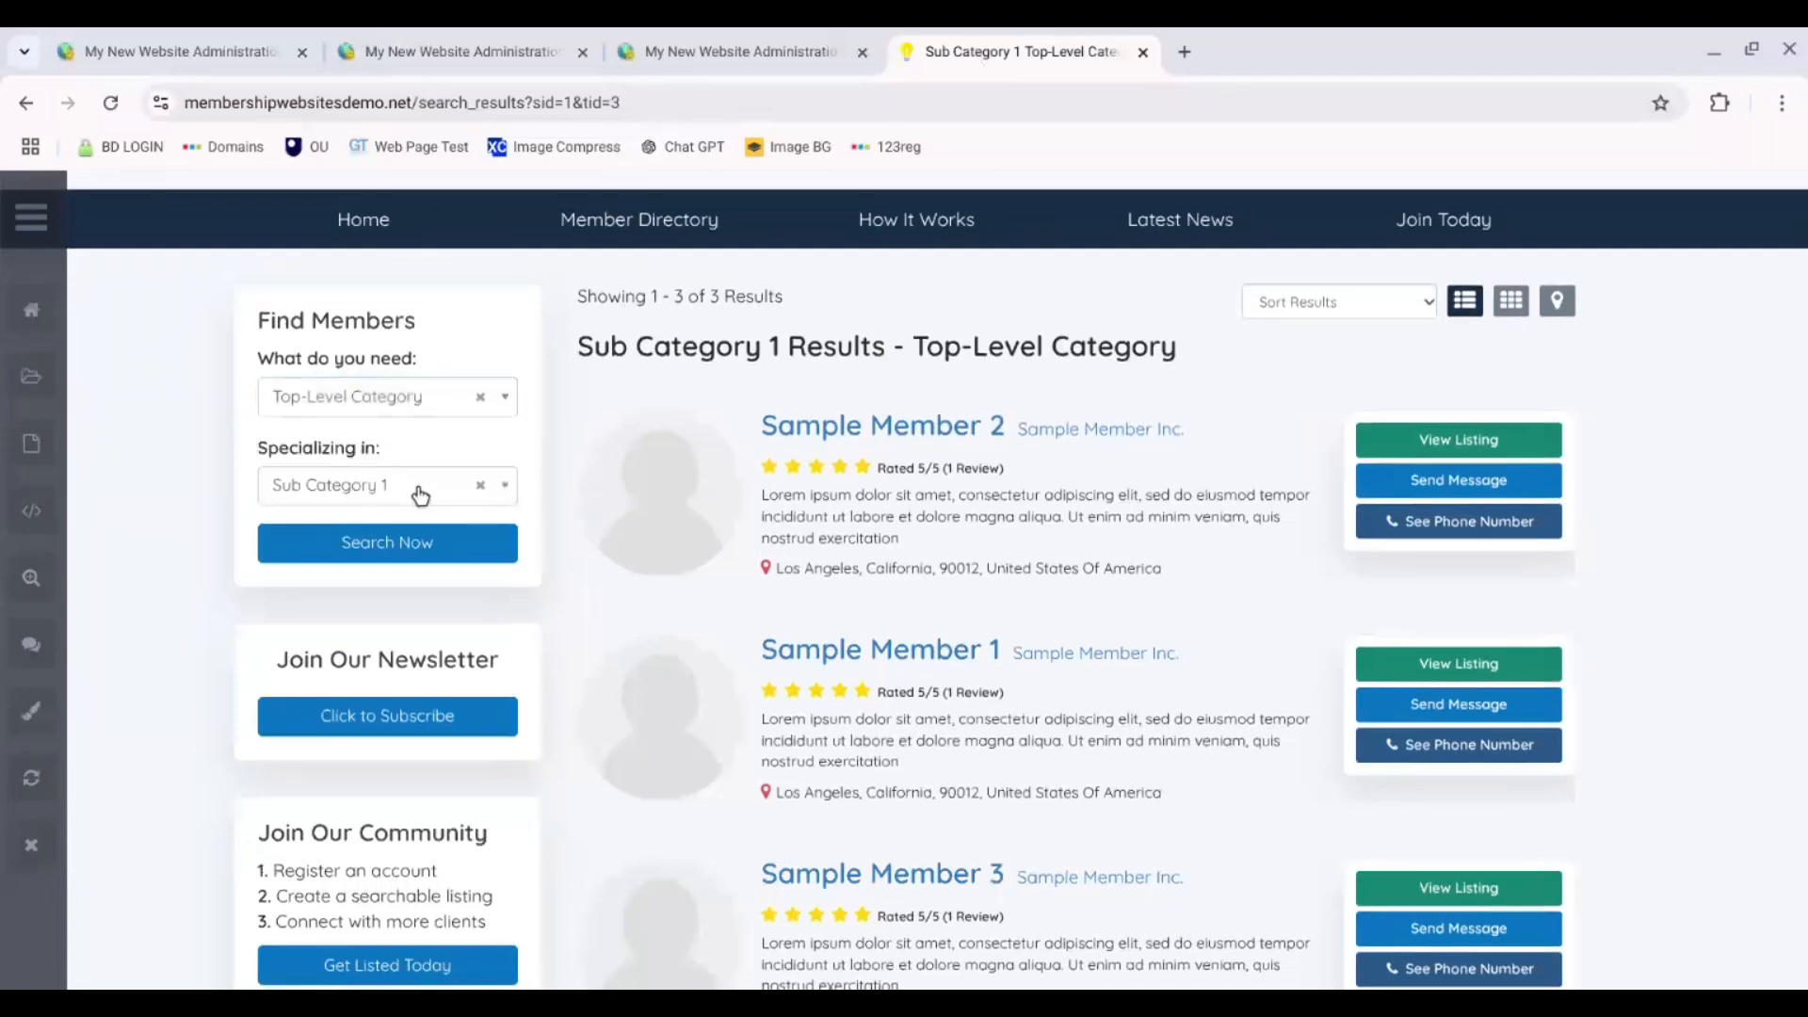
pyautogui.click(428, 545)
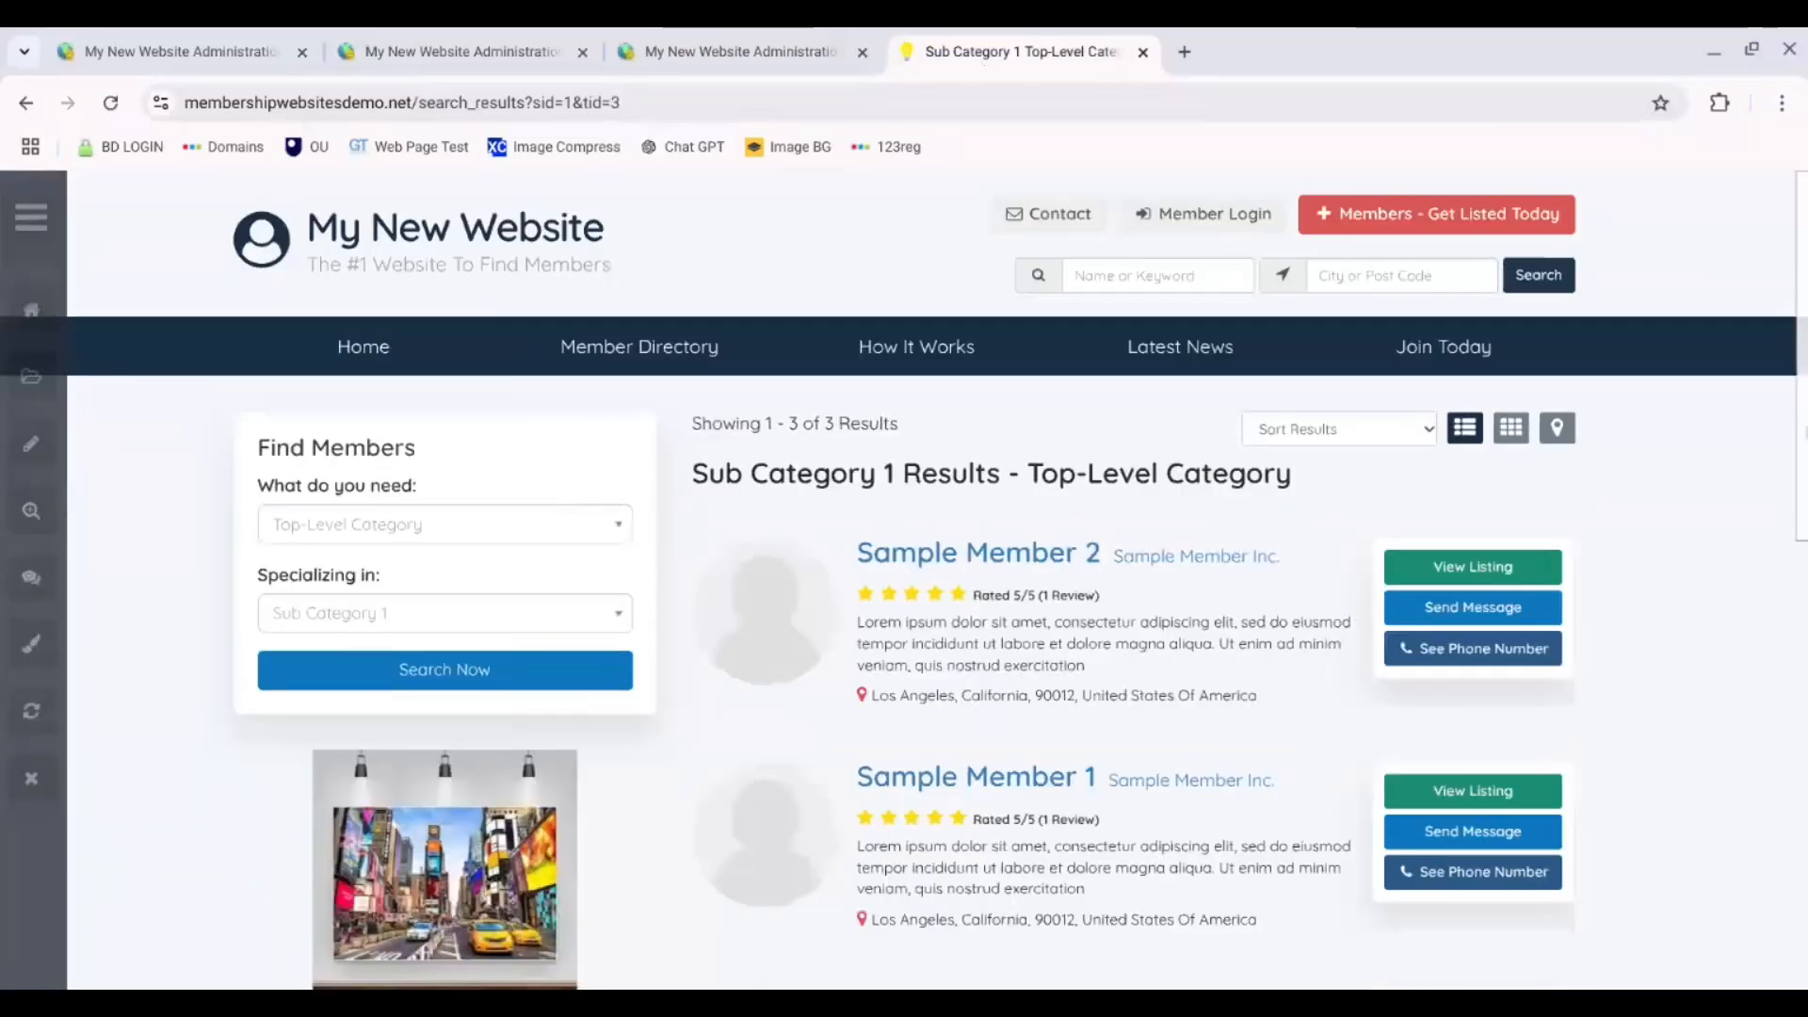
pyautogui.scroll(-5, 903, 579)
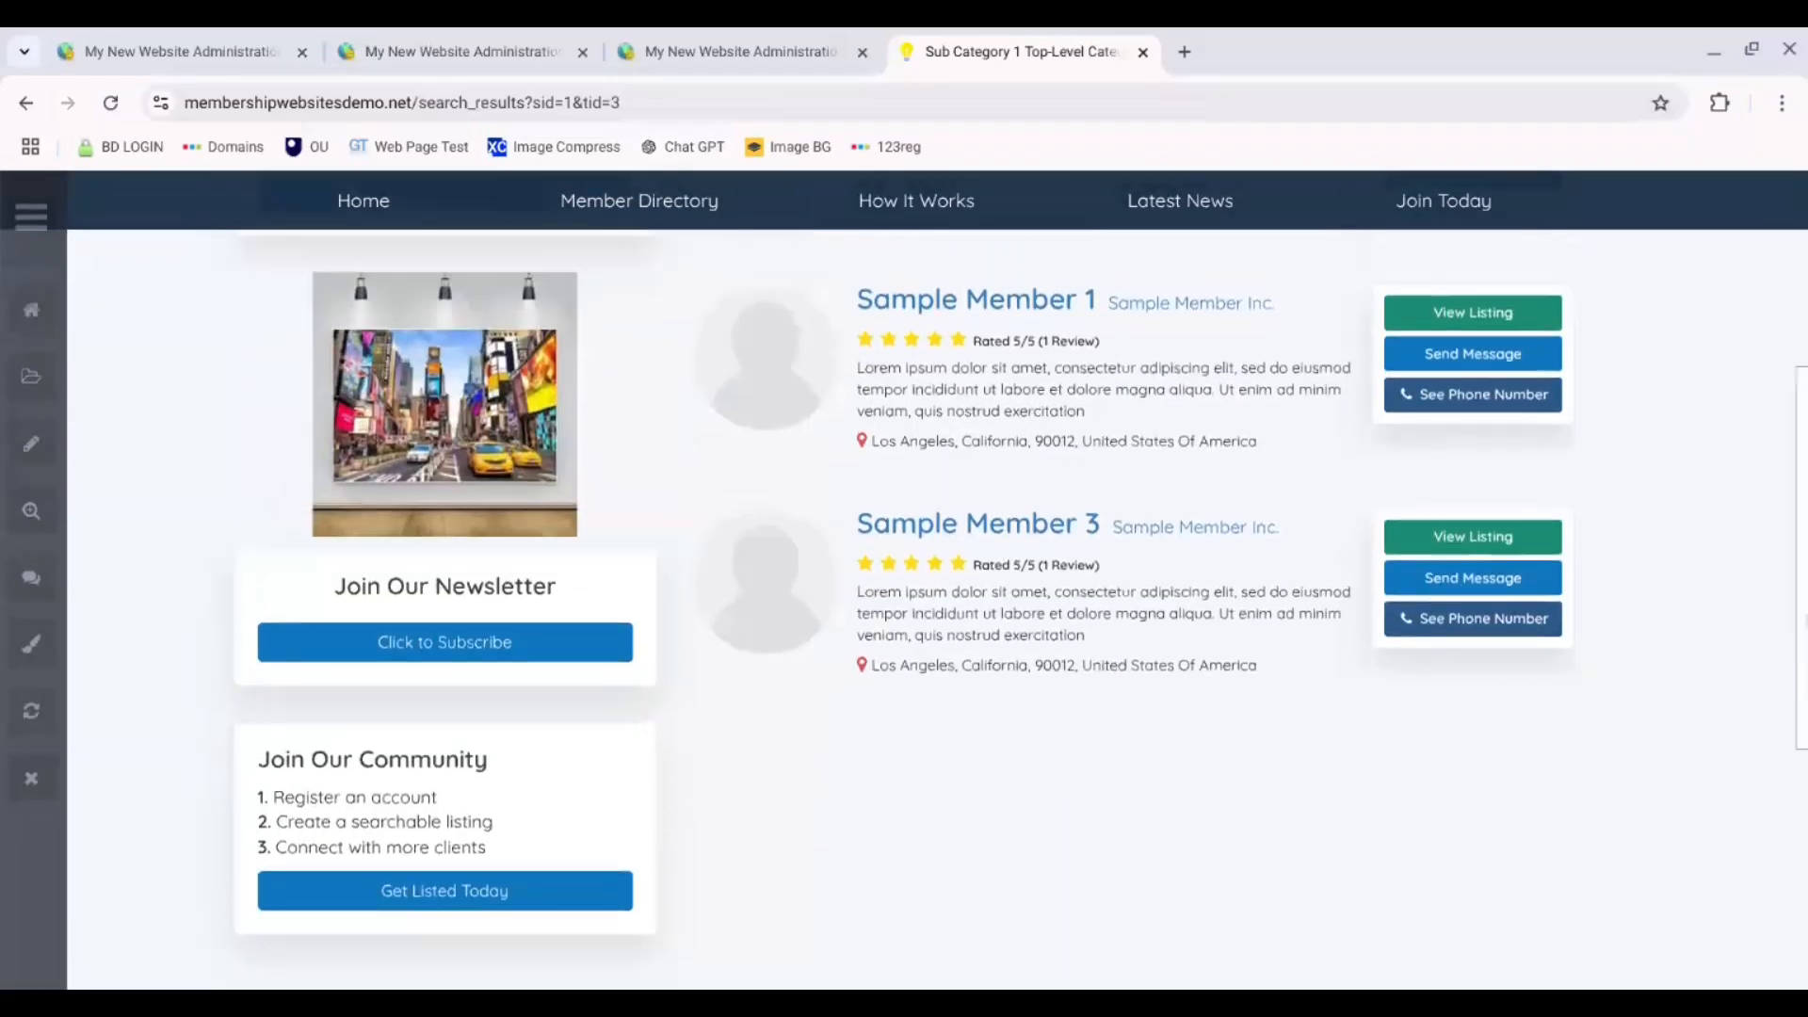
pyautogui.scroll(5, 904, 612)
pyautogui.scroll(-1, 904, 612)
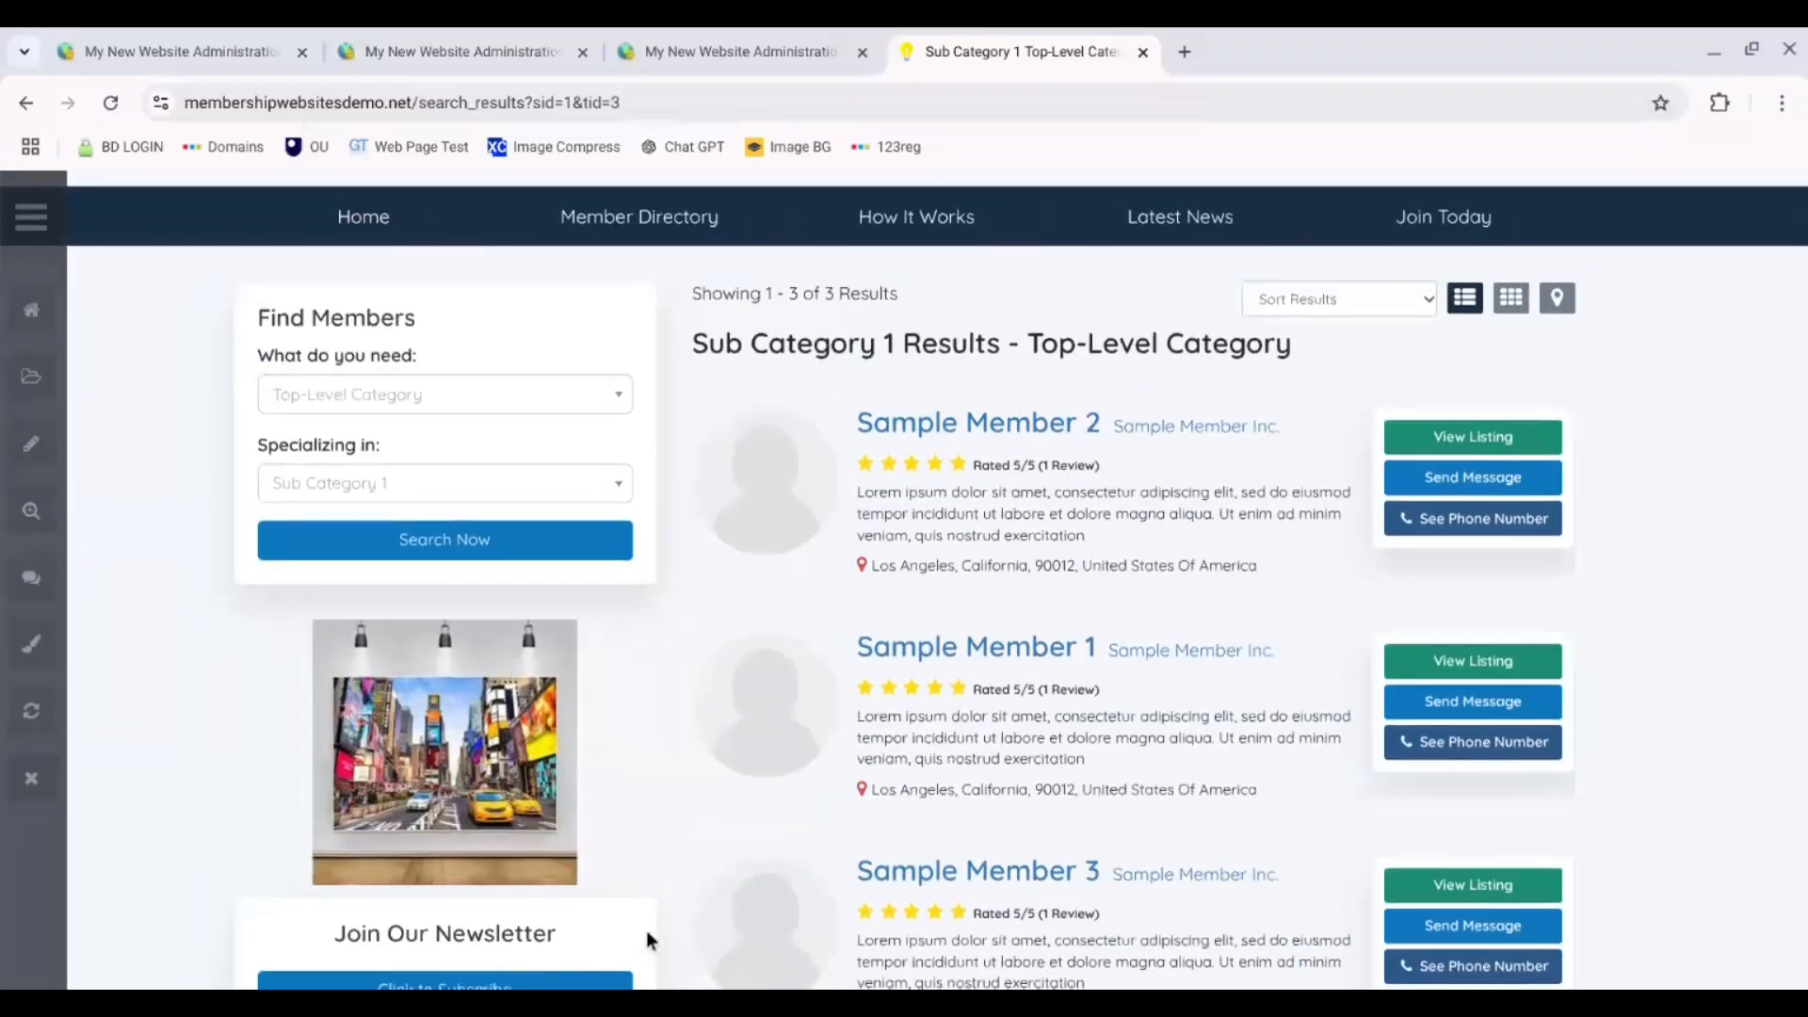
pyautogui.moveTo(1805, 325)
pyautogui.mouseDown()
pyautogui.moveTo(1804, 465)
pyautogui.moveTo(1804, 326)
pyautogui.mouseUp()
pyautogui.moveTo(902, 349); pyautogui.dragTo(692, 360)
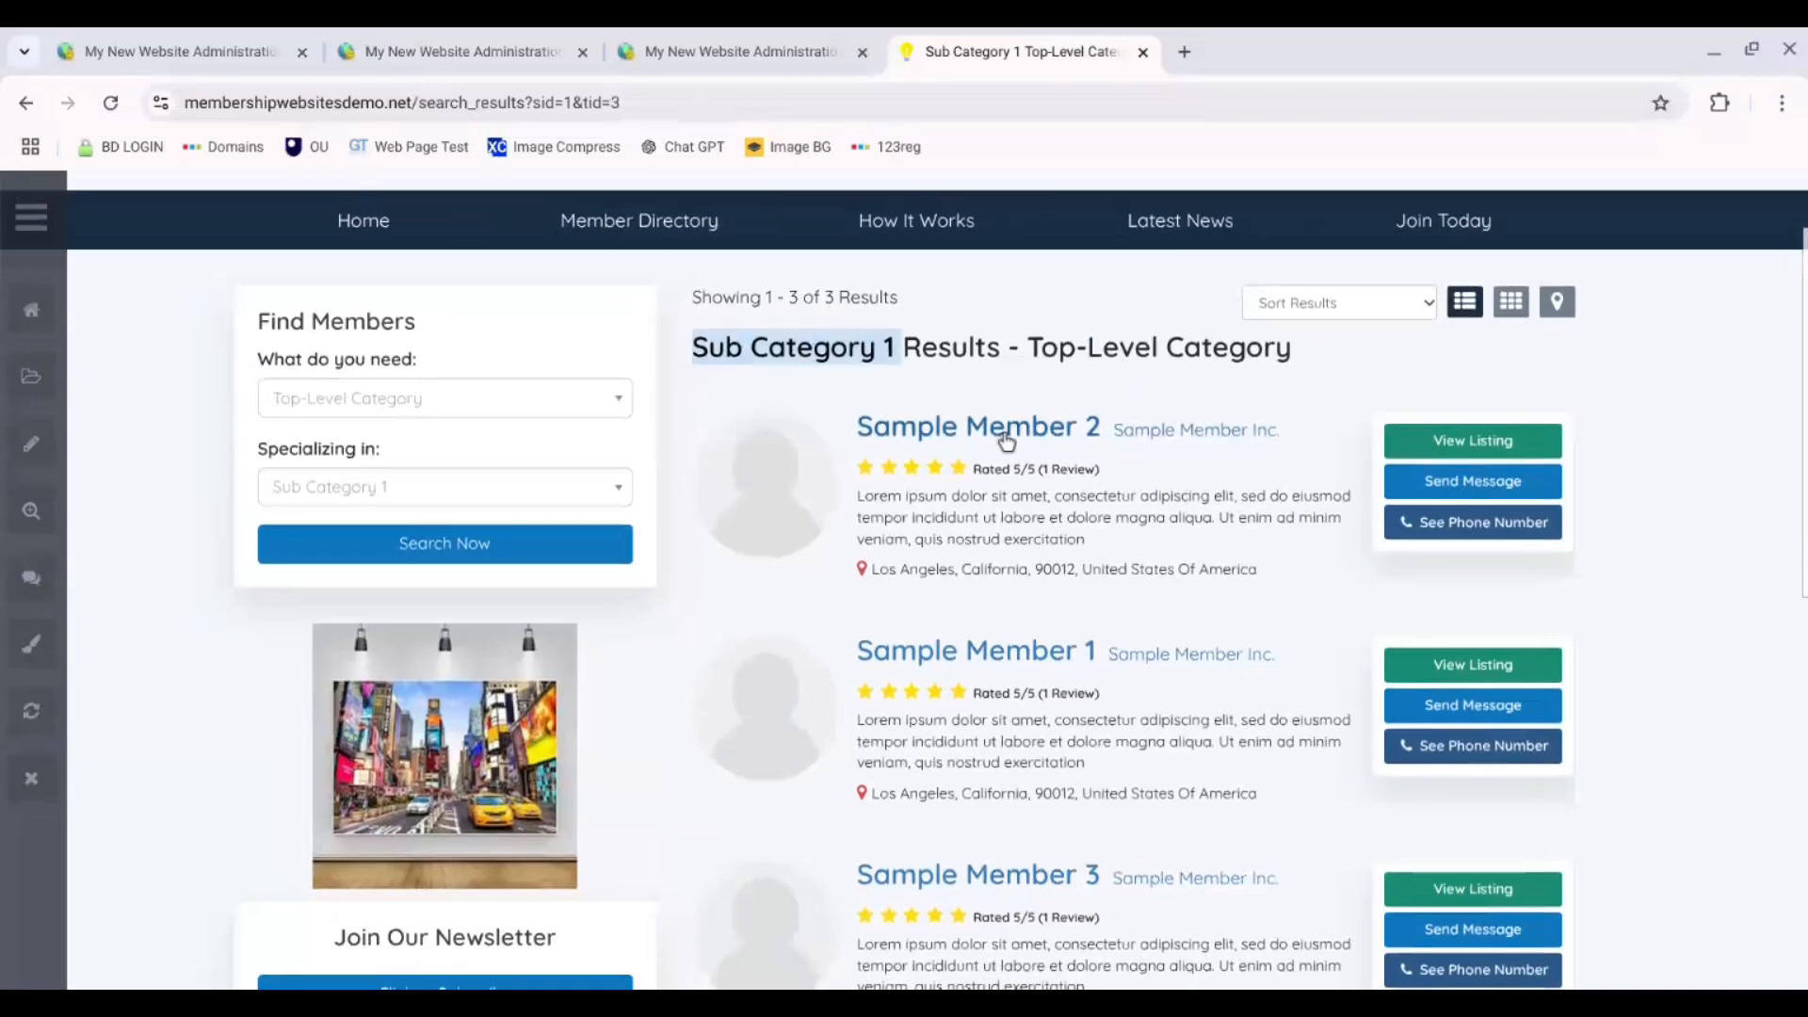
# - Look at the hero section settings of the sub-category-2 page and return to its page content
pyautogui.click(781, 48)
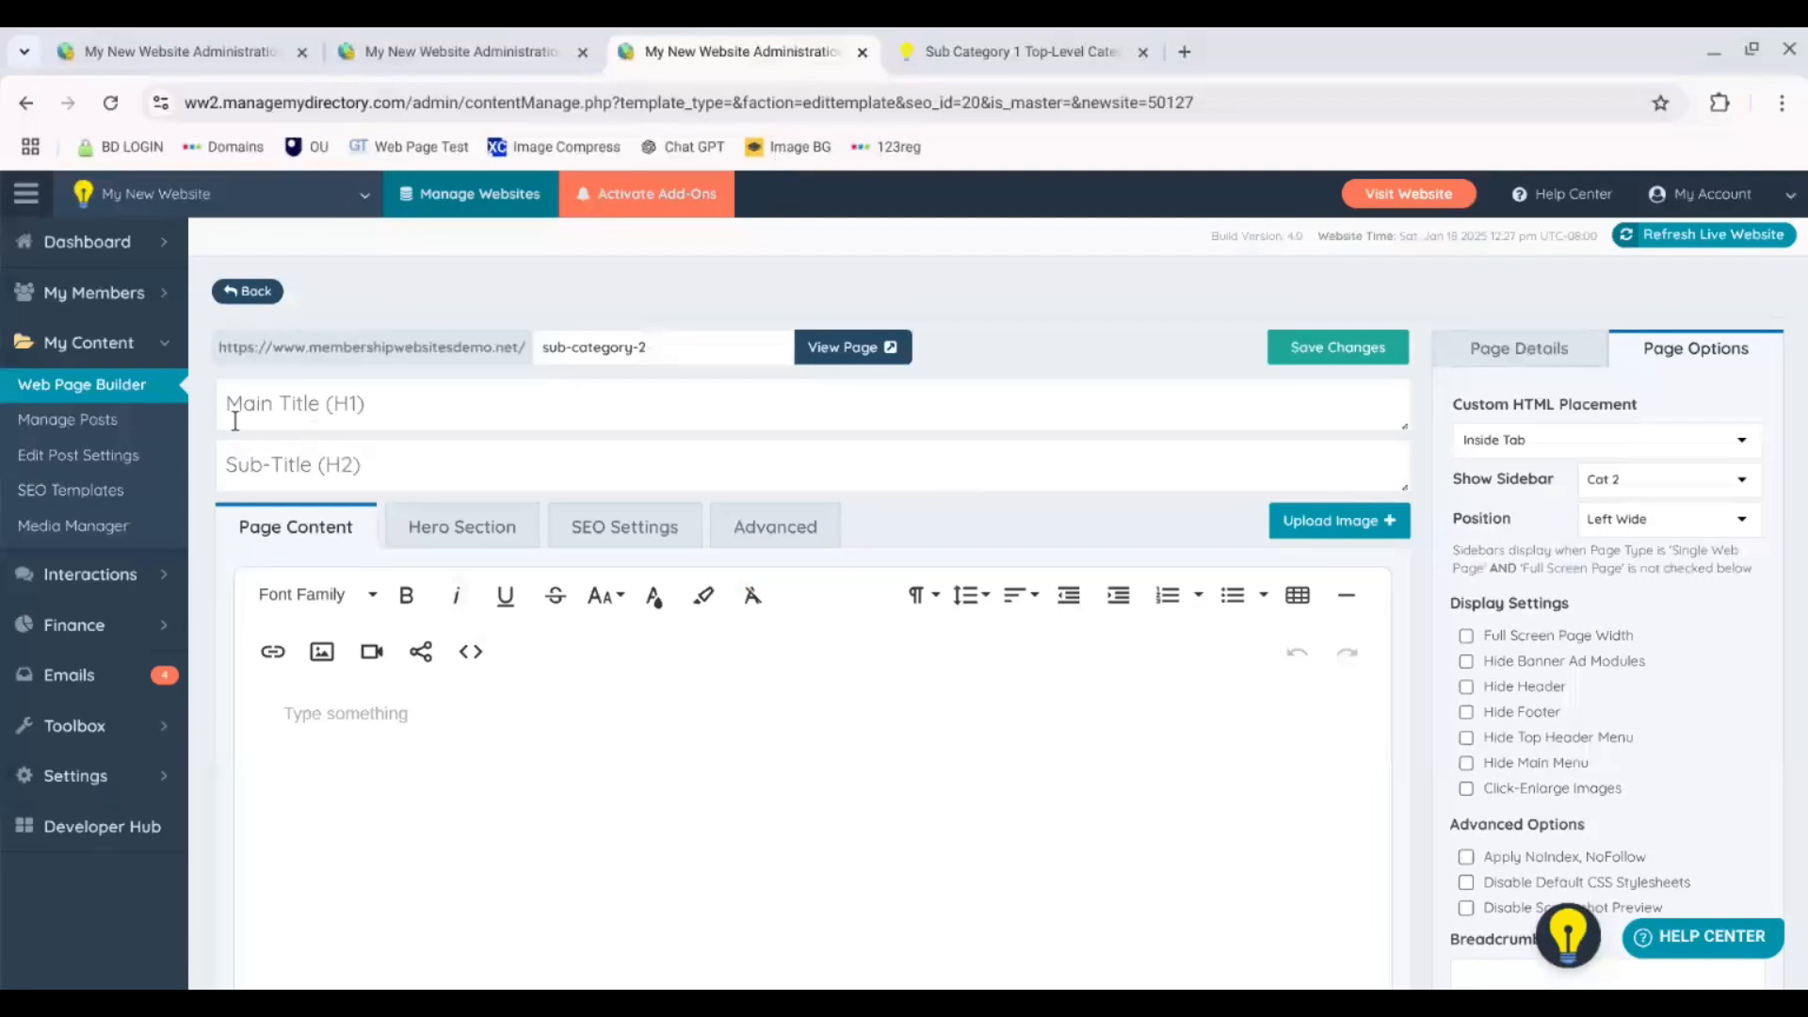
pyautogui.click(513, 533)
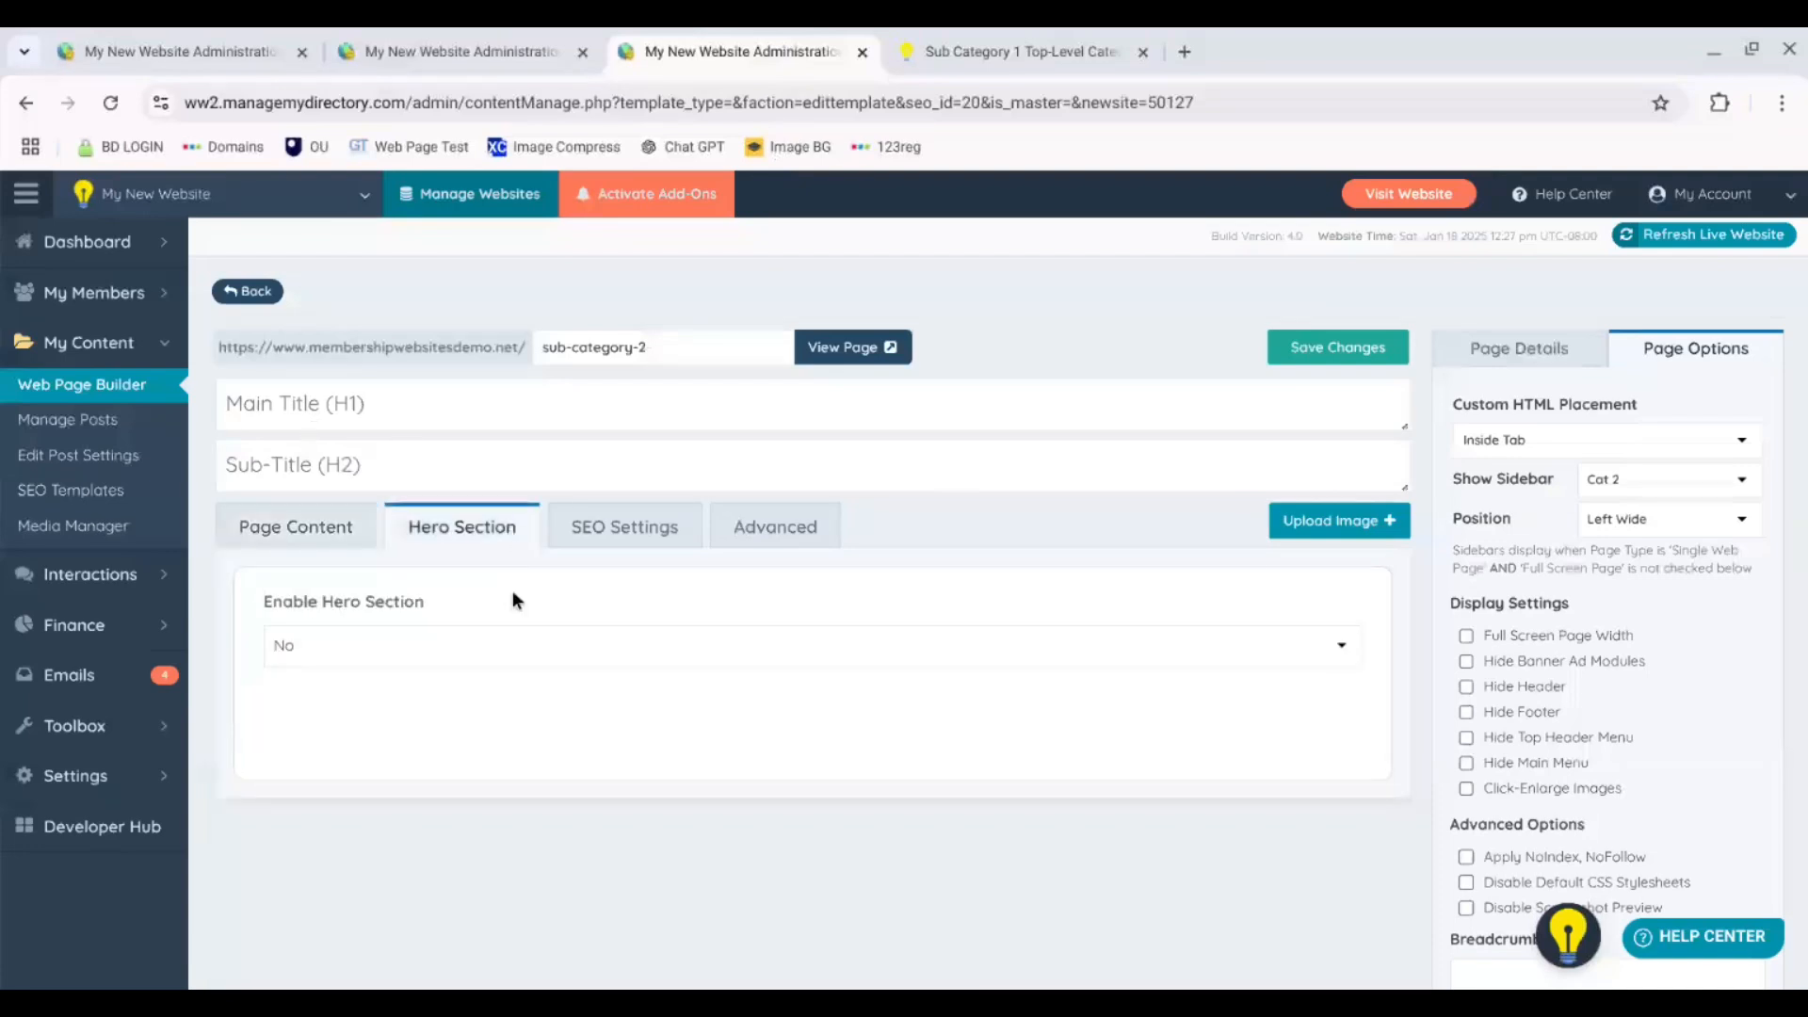
pyautogui.click(315, 527)
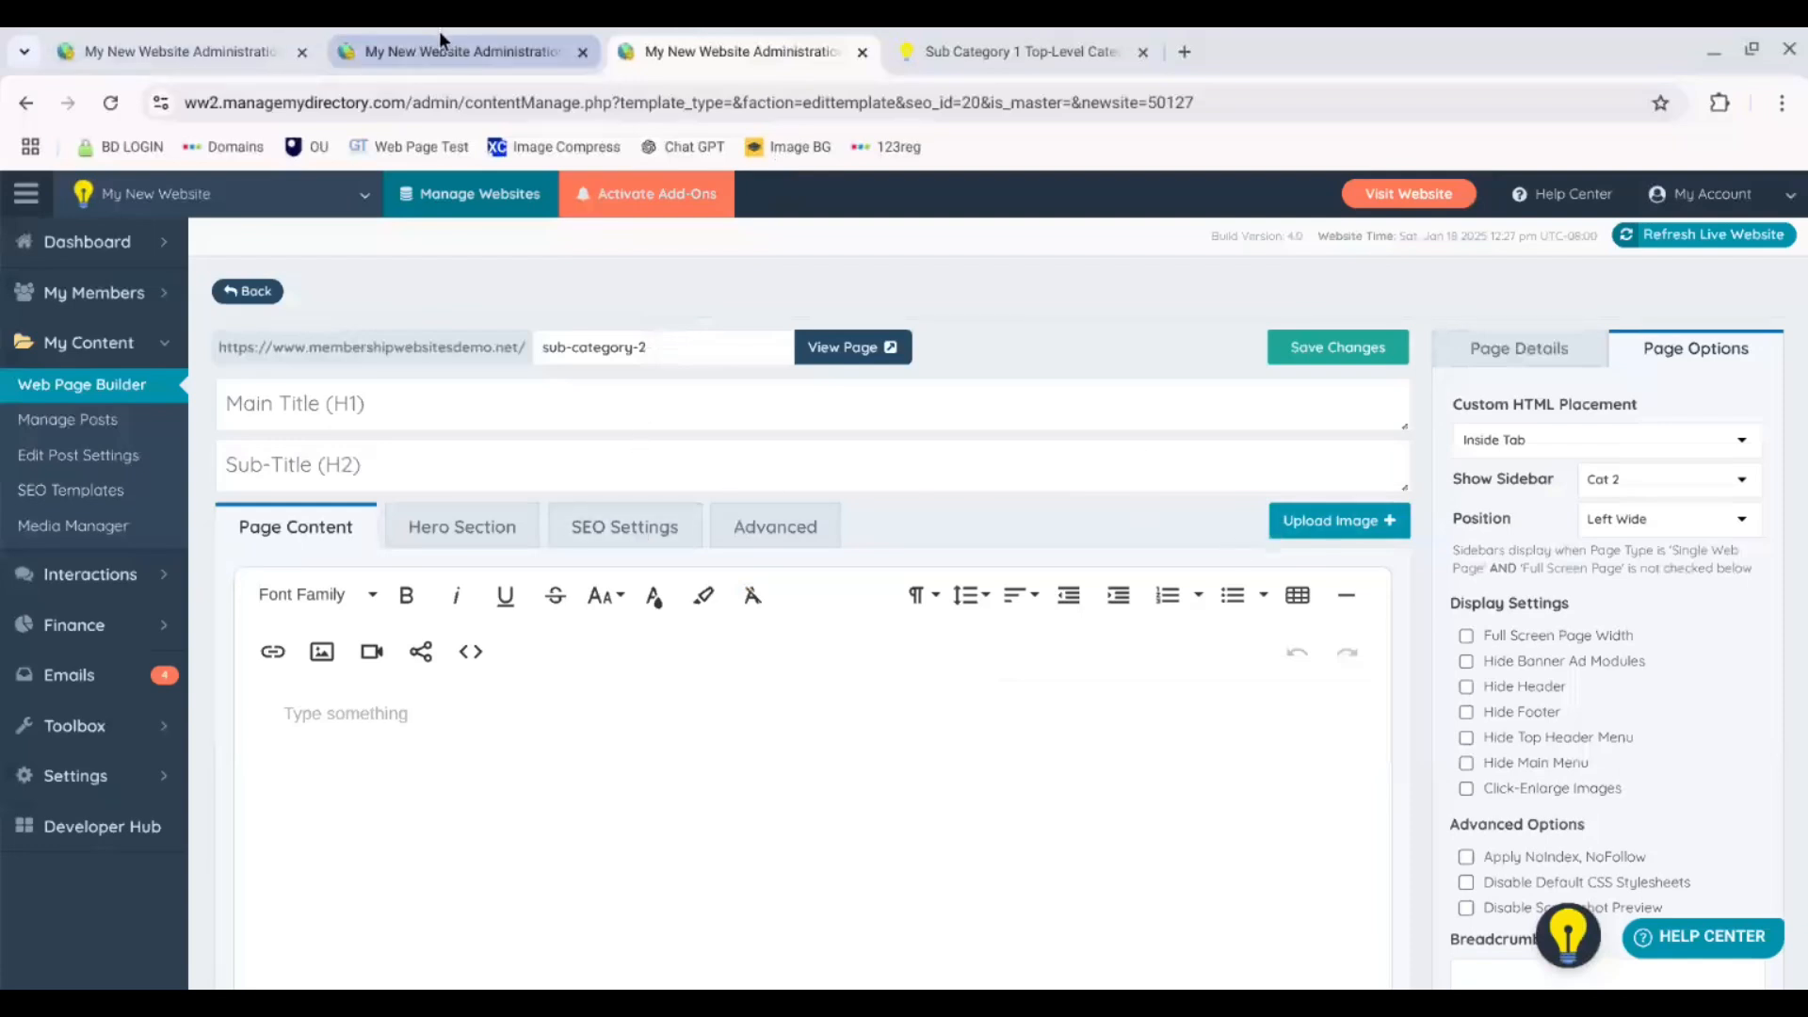
# - Return to the live results page, search members specializing in Sub Category 2 and check the advert in the sidebar
pyautogui.click(942, 52)
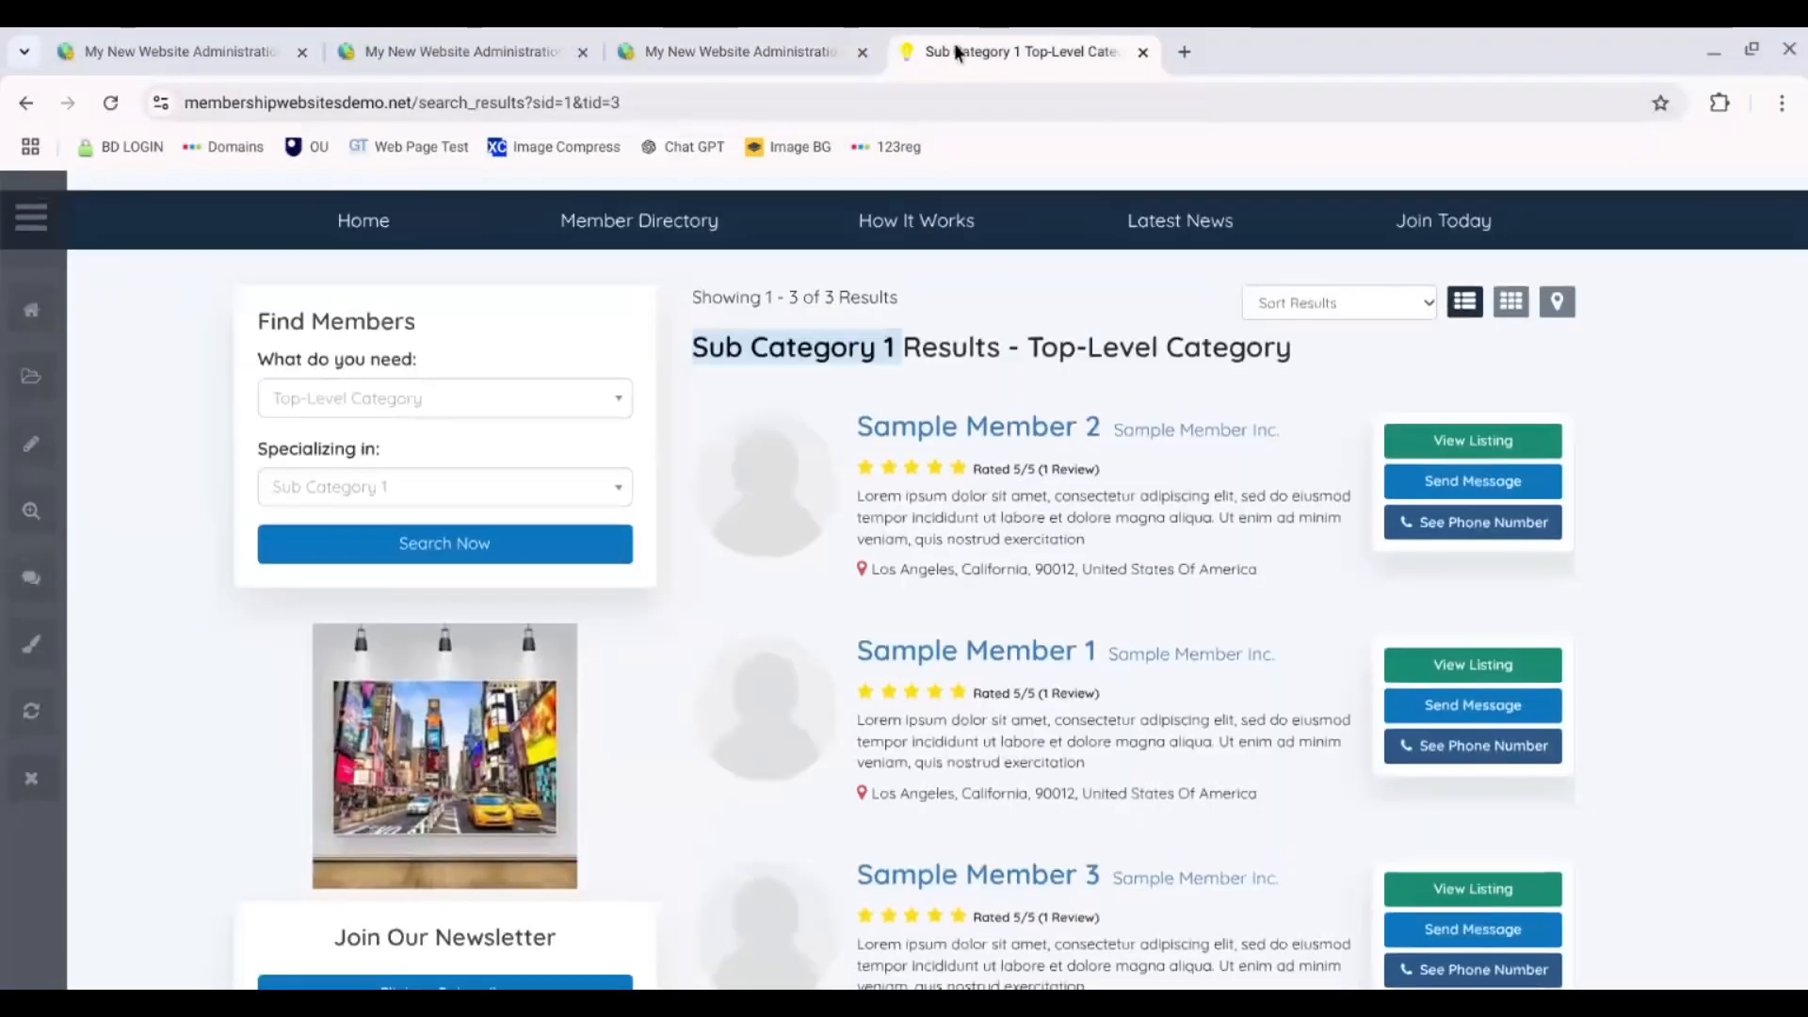
pyautogui.click(457, 484)
pyautogui.click(477, 595)
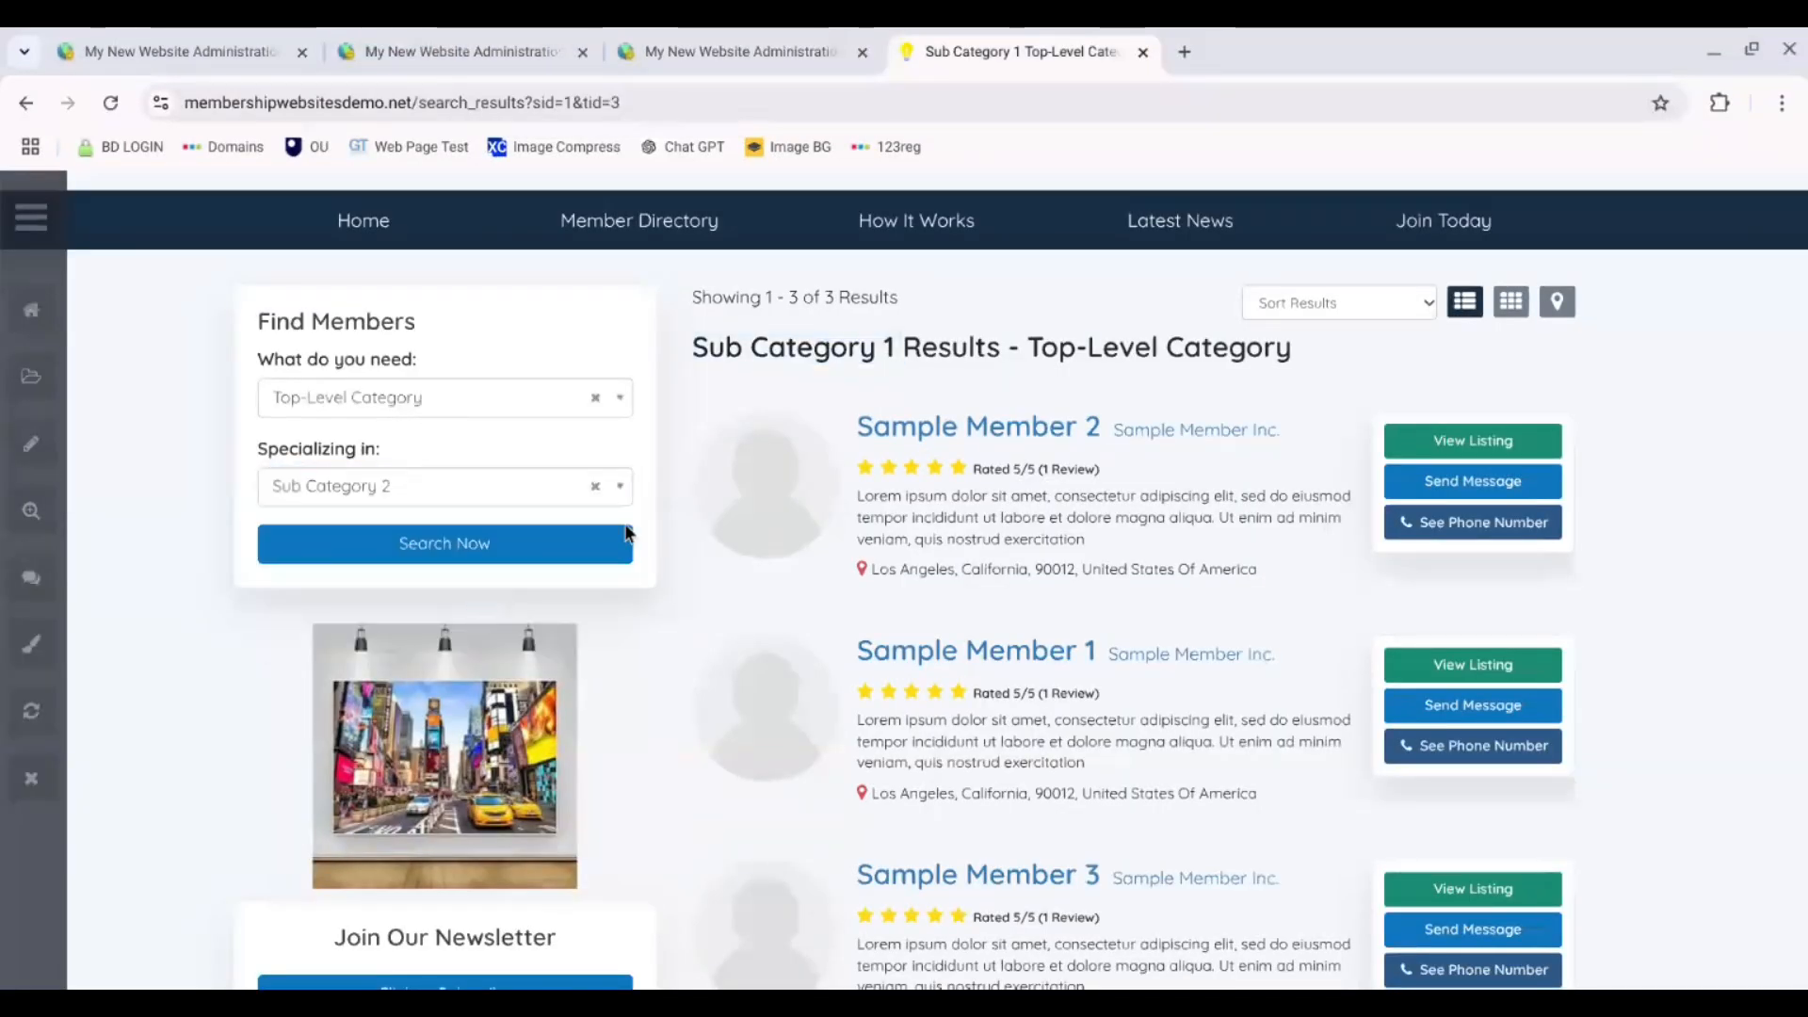
pyautogui.click(510, 550)
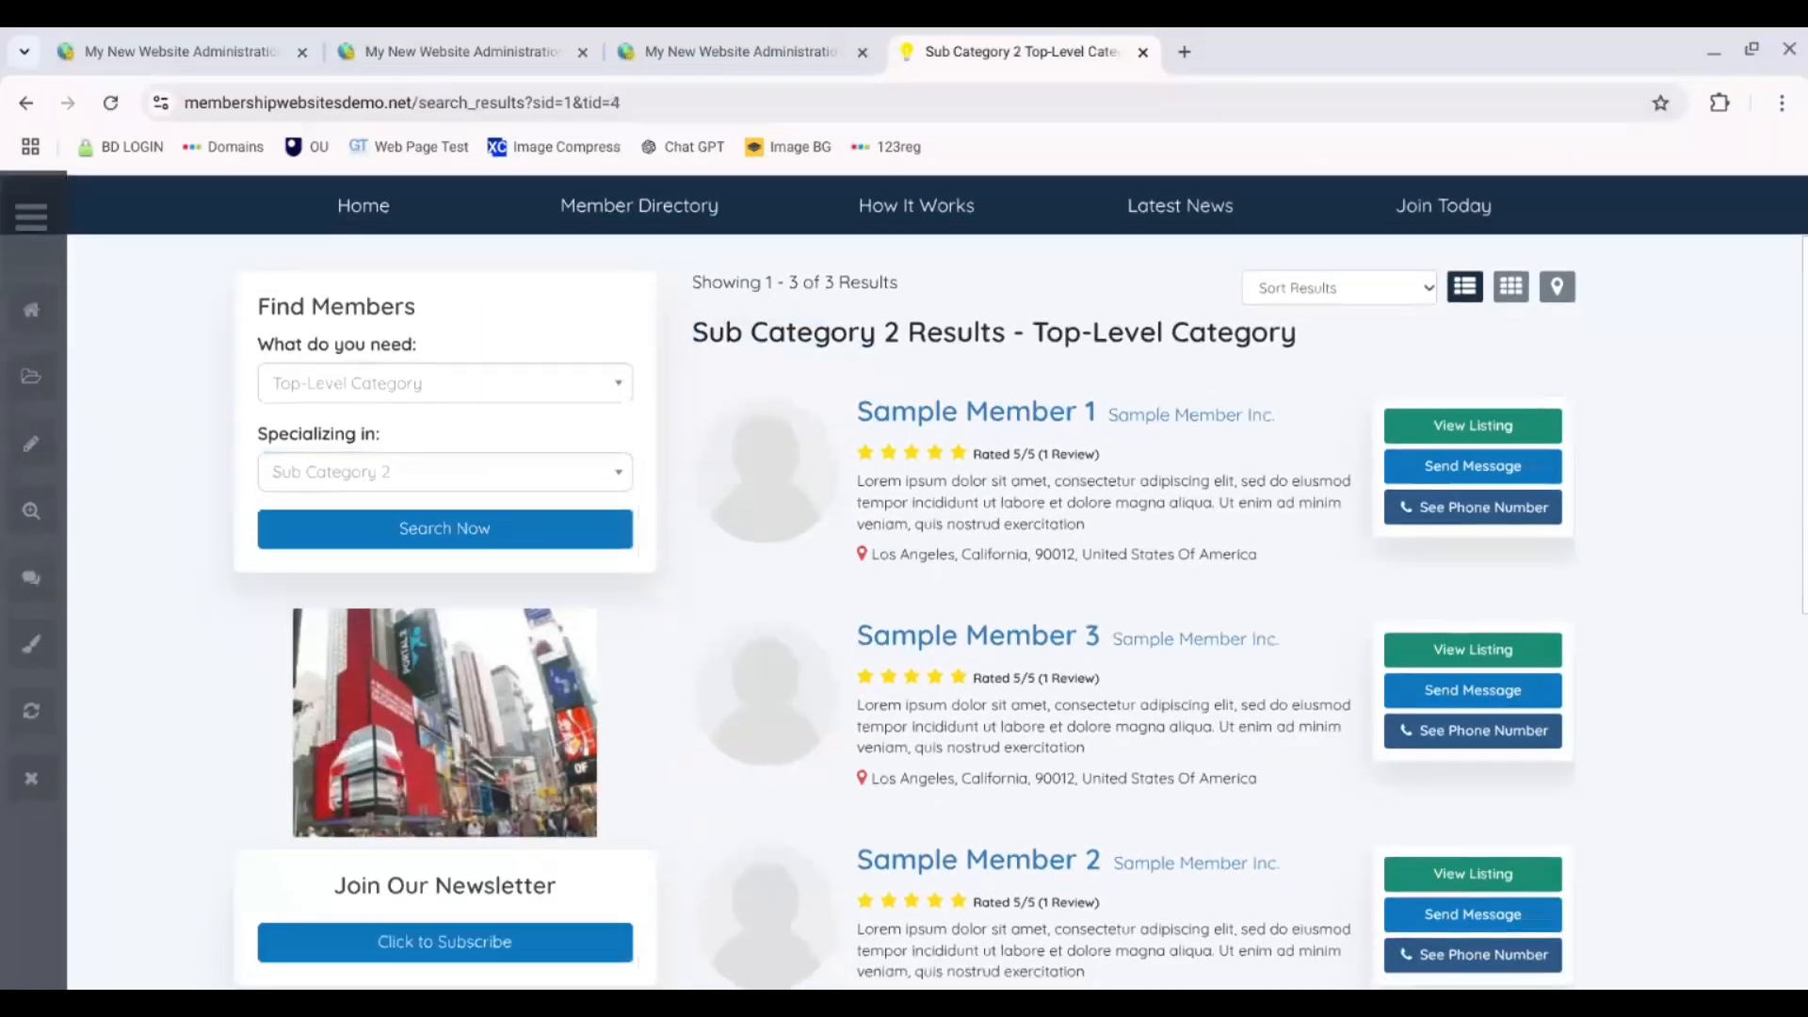
pyautogui.scroll(-2, 904, 602)
pyautogui.scroll(3, 903, 603)
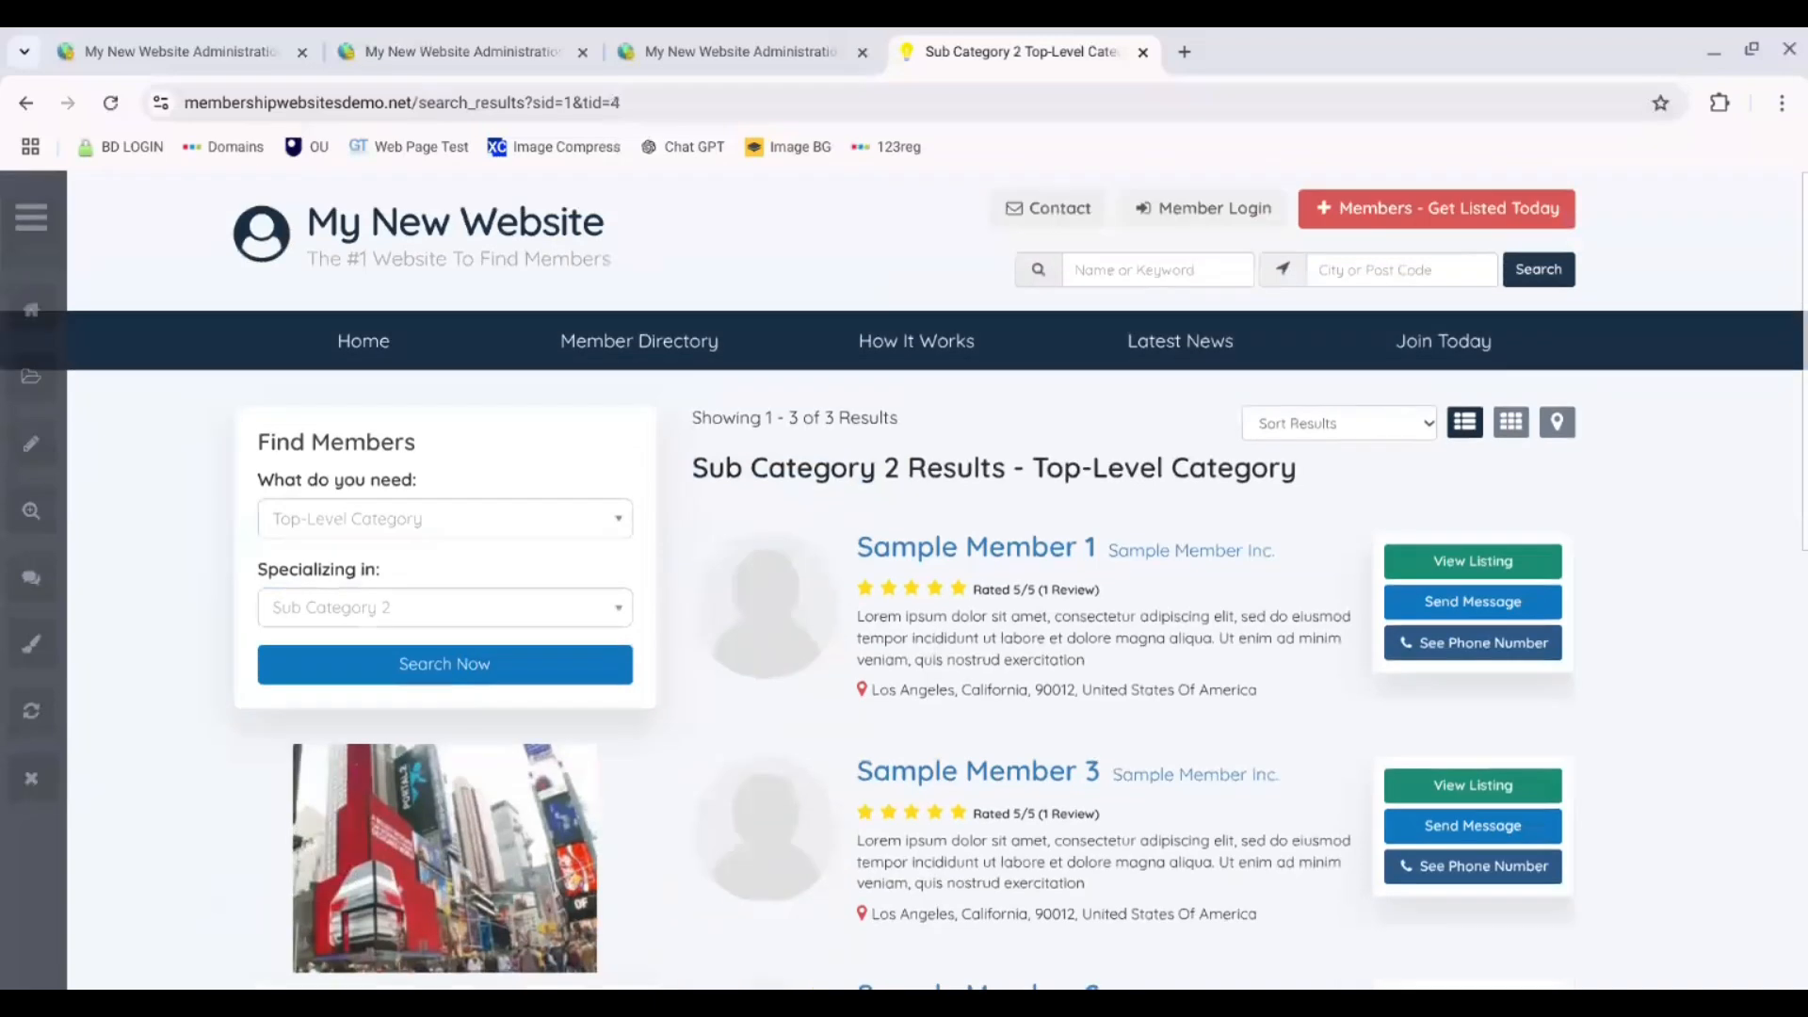
pyautogui.scroll(-1, 904, 580)
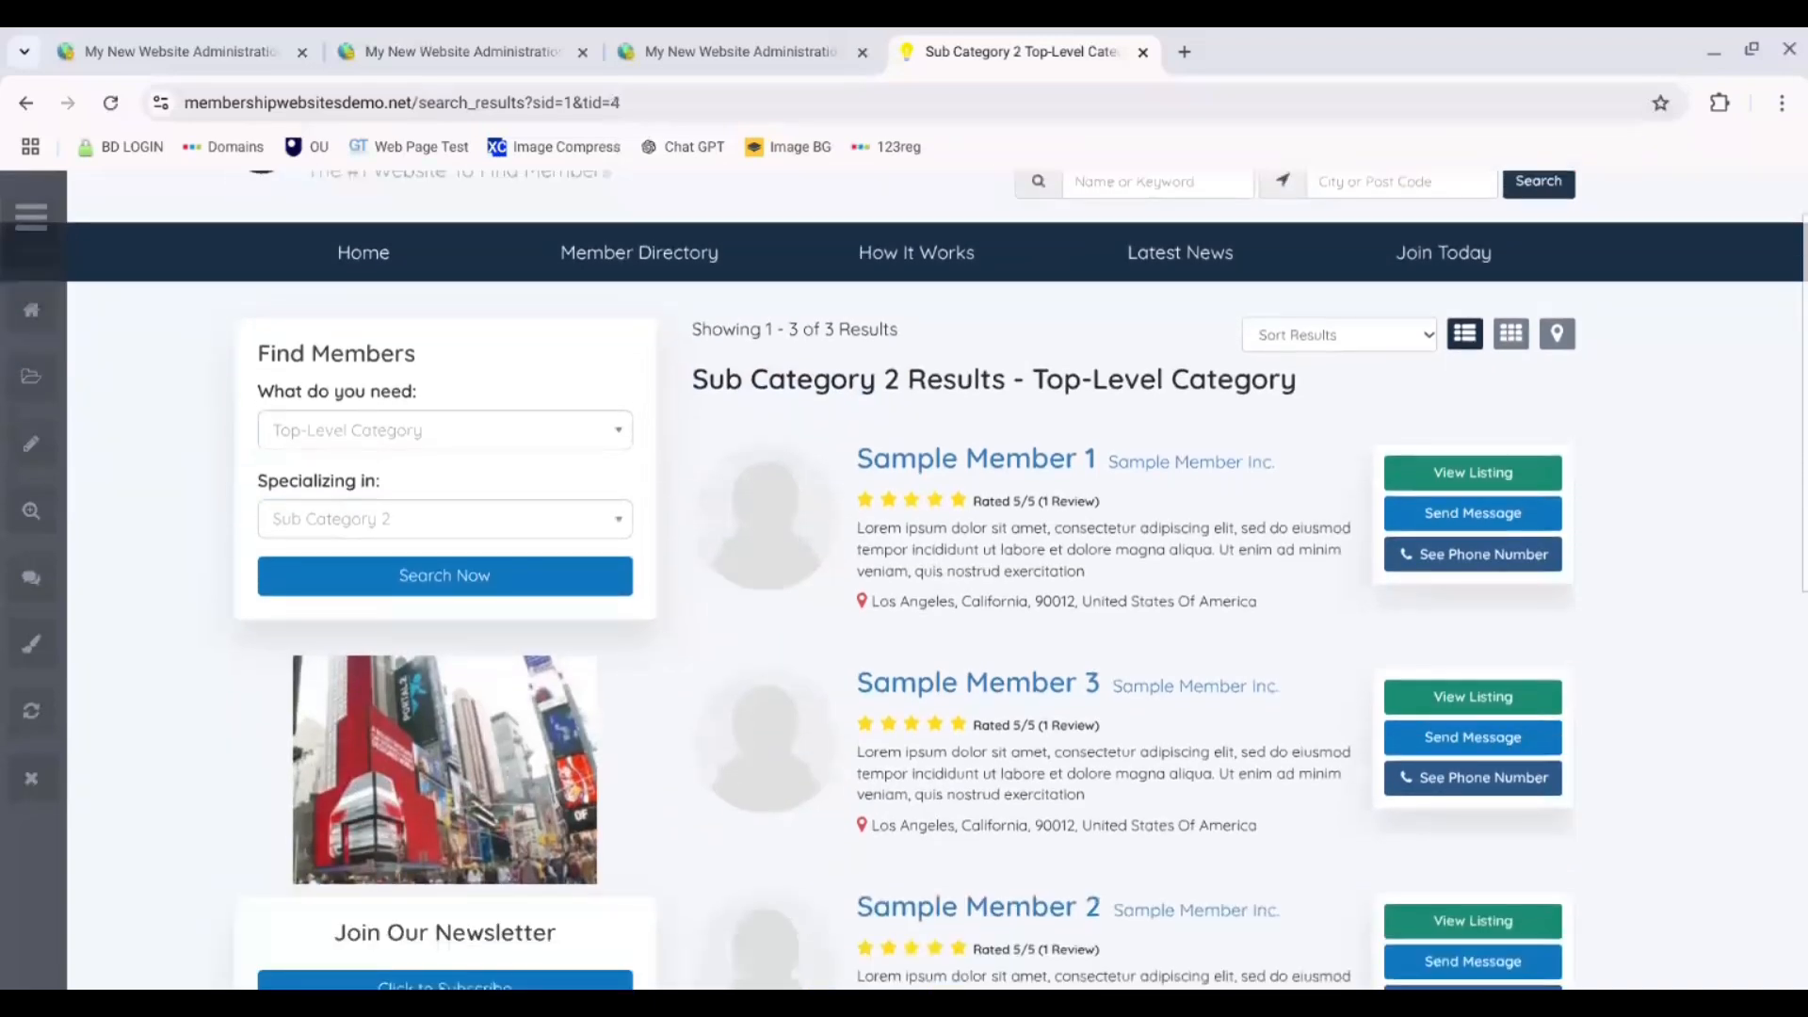
# - Search members specializing in Sub Category 3 and check the advert in the results page's sidebar
pyautogui.click(470, 508)
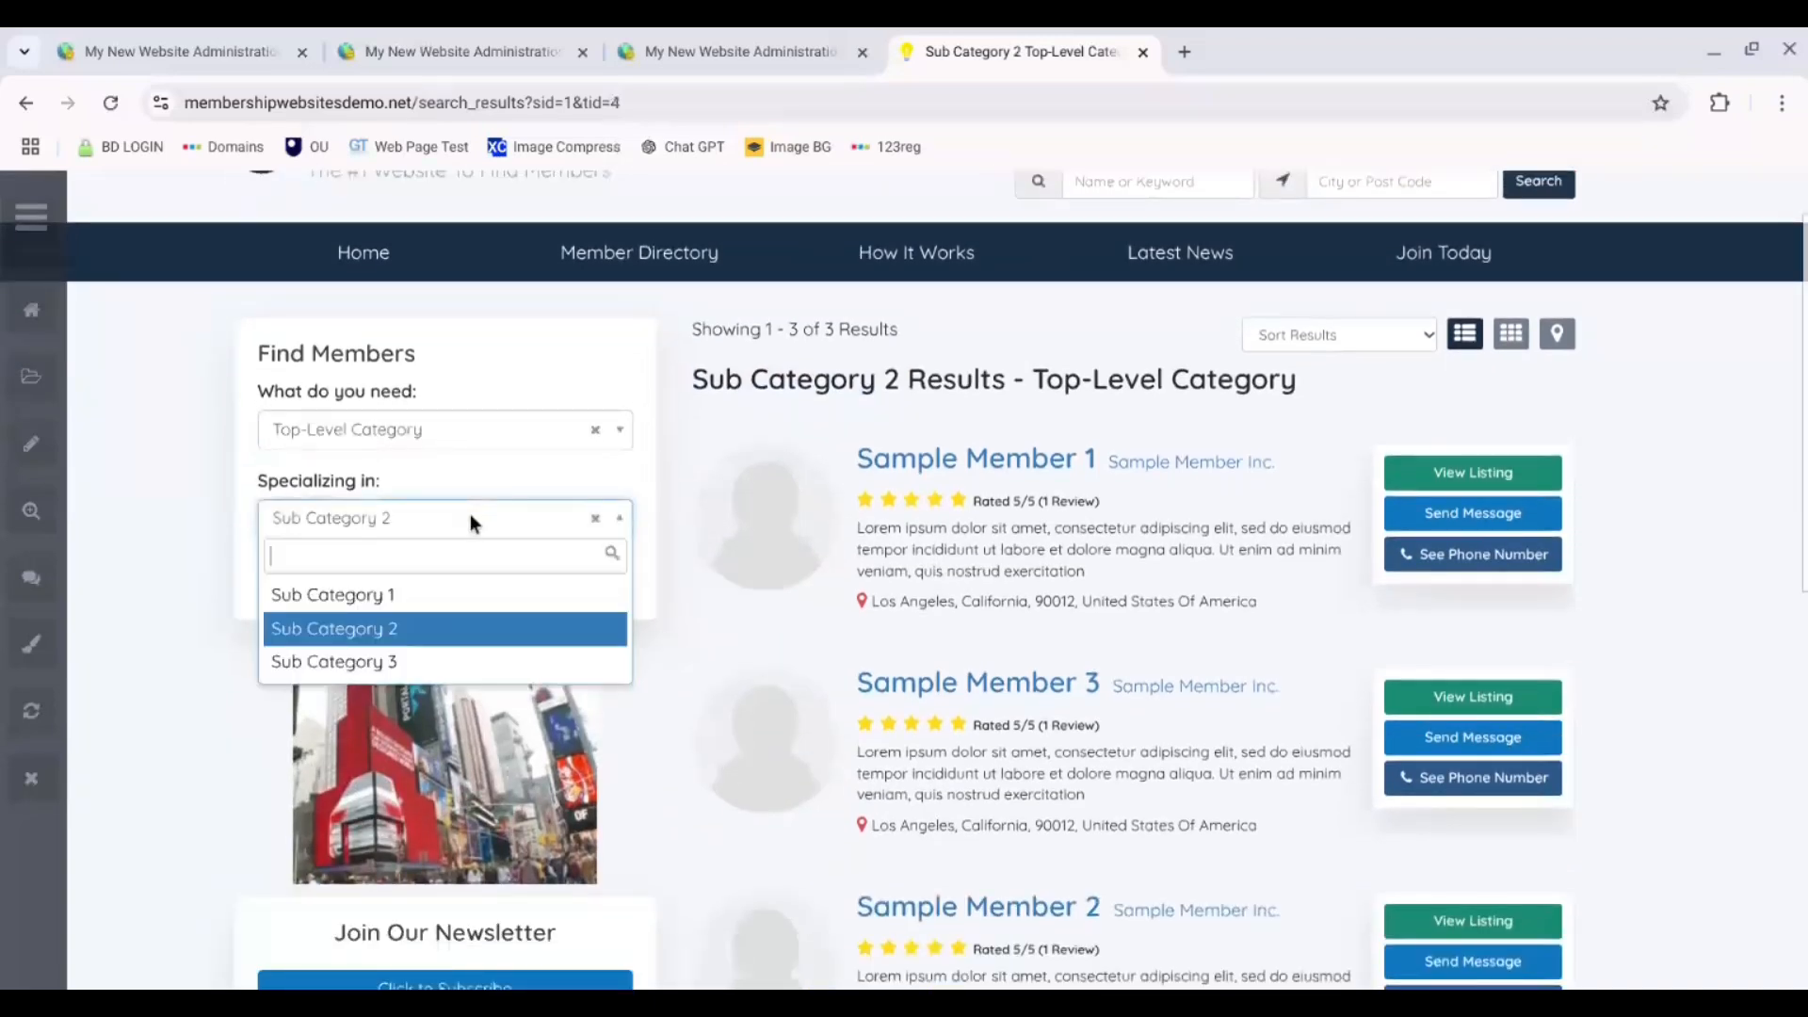
pyautogui.click(513, 659)
pyautogui.click(455, 584)
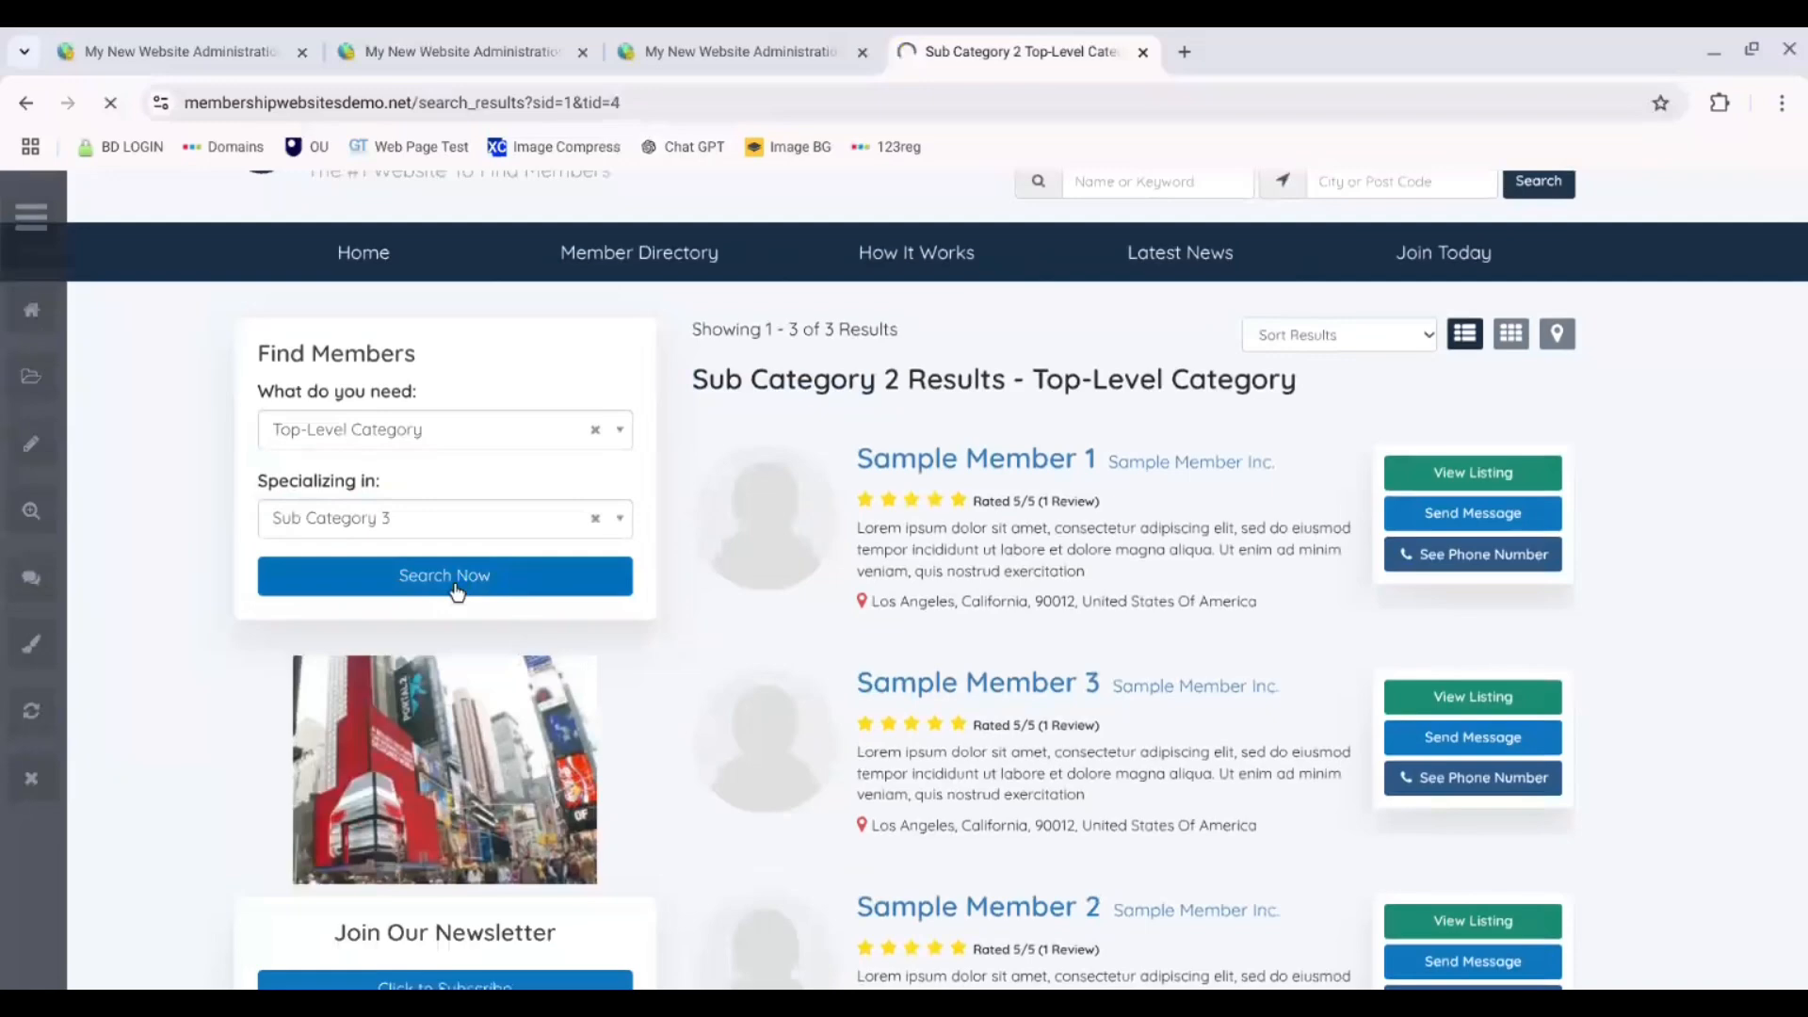
pyautogui.scroll(-2, 455, 593)
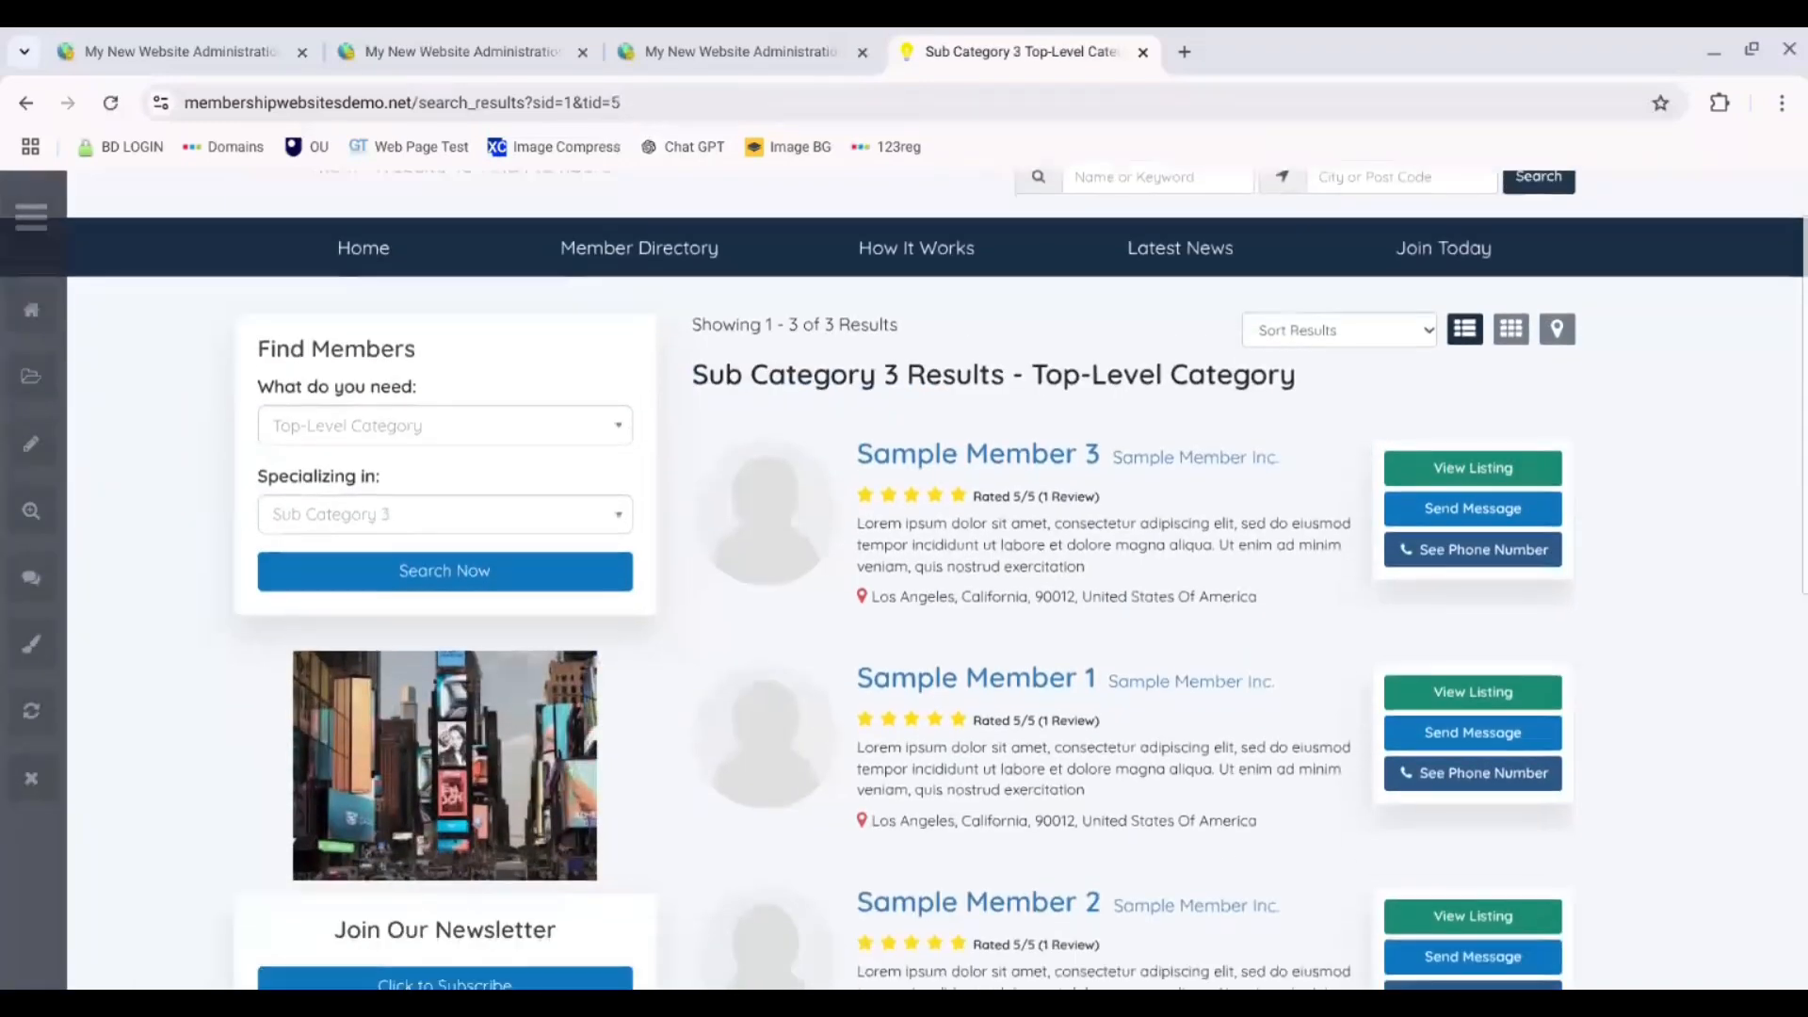
# - Look over the live Sub Category 3 results page, including the sidebar advert and the newsletter and community sections beneath it
pyautogui.scroll(-3, 904, 580)
pyautogui.scroll(3, 904, 580)
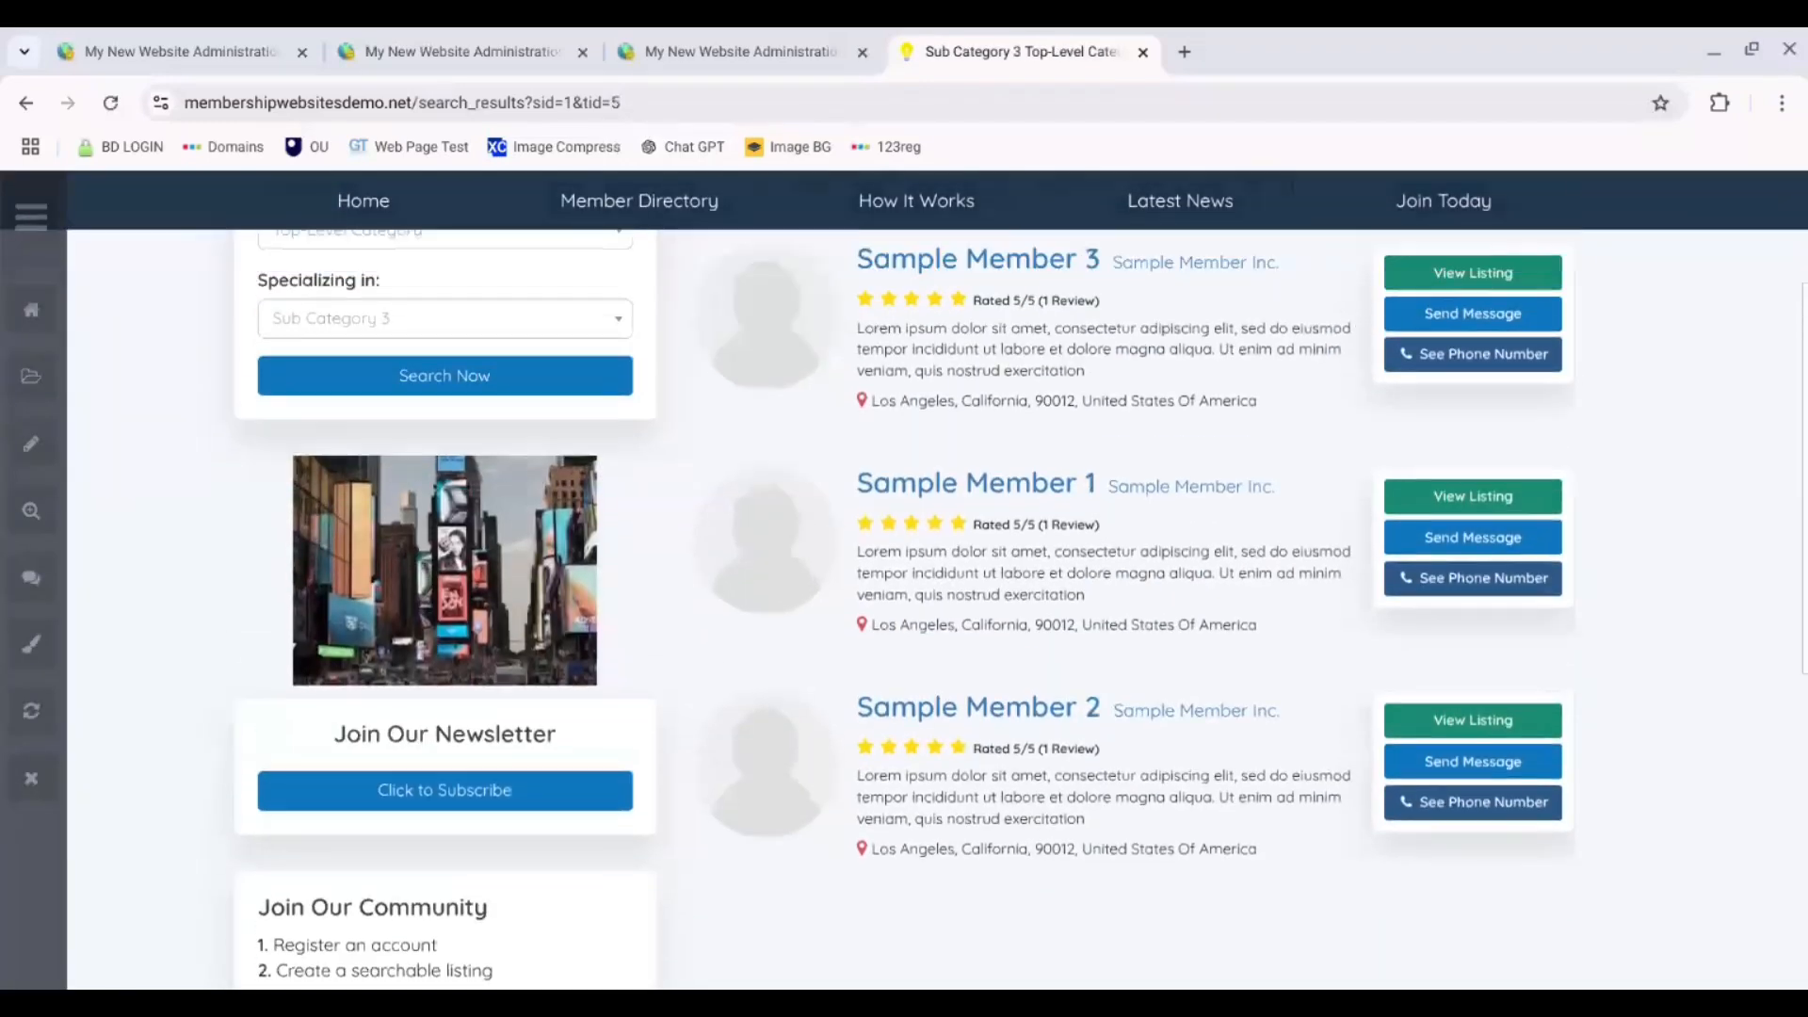
pyautogui.scroll(2, 904, 580)
pyautogui.scroll(-2, 904, 580)
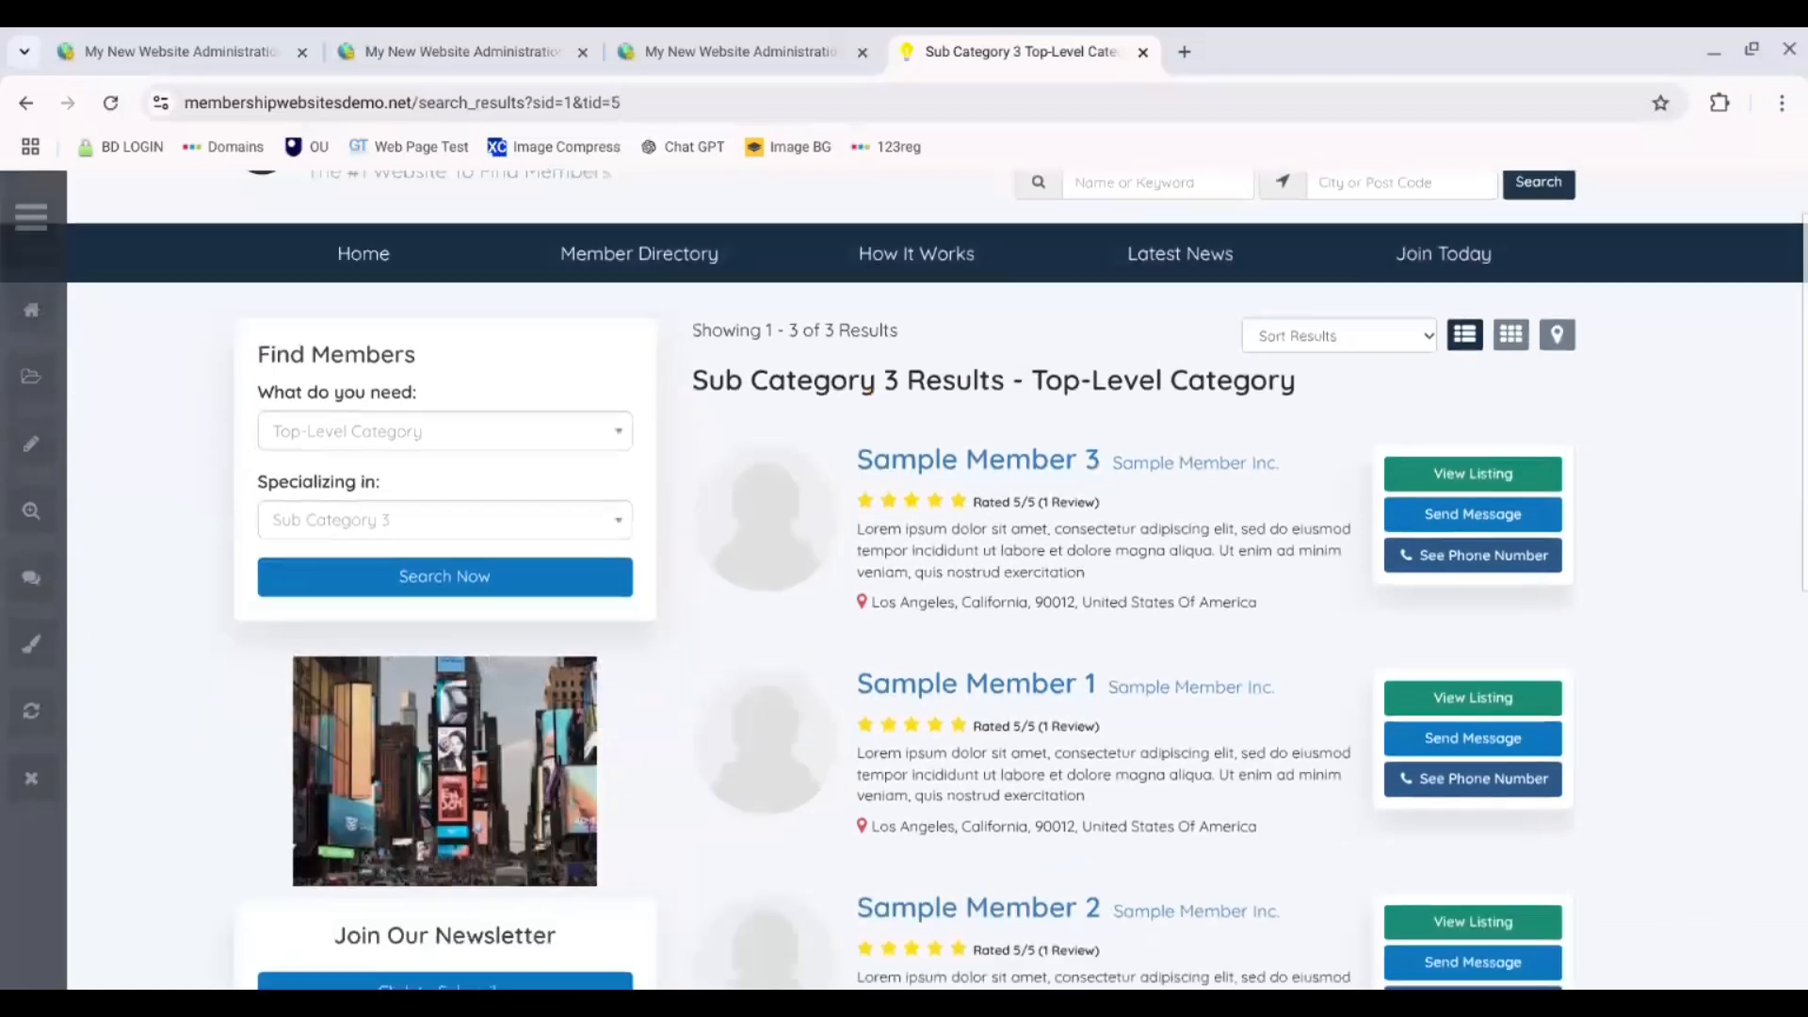
pyautogui.scroll(2, 904, 580)
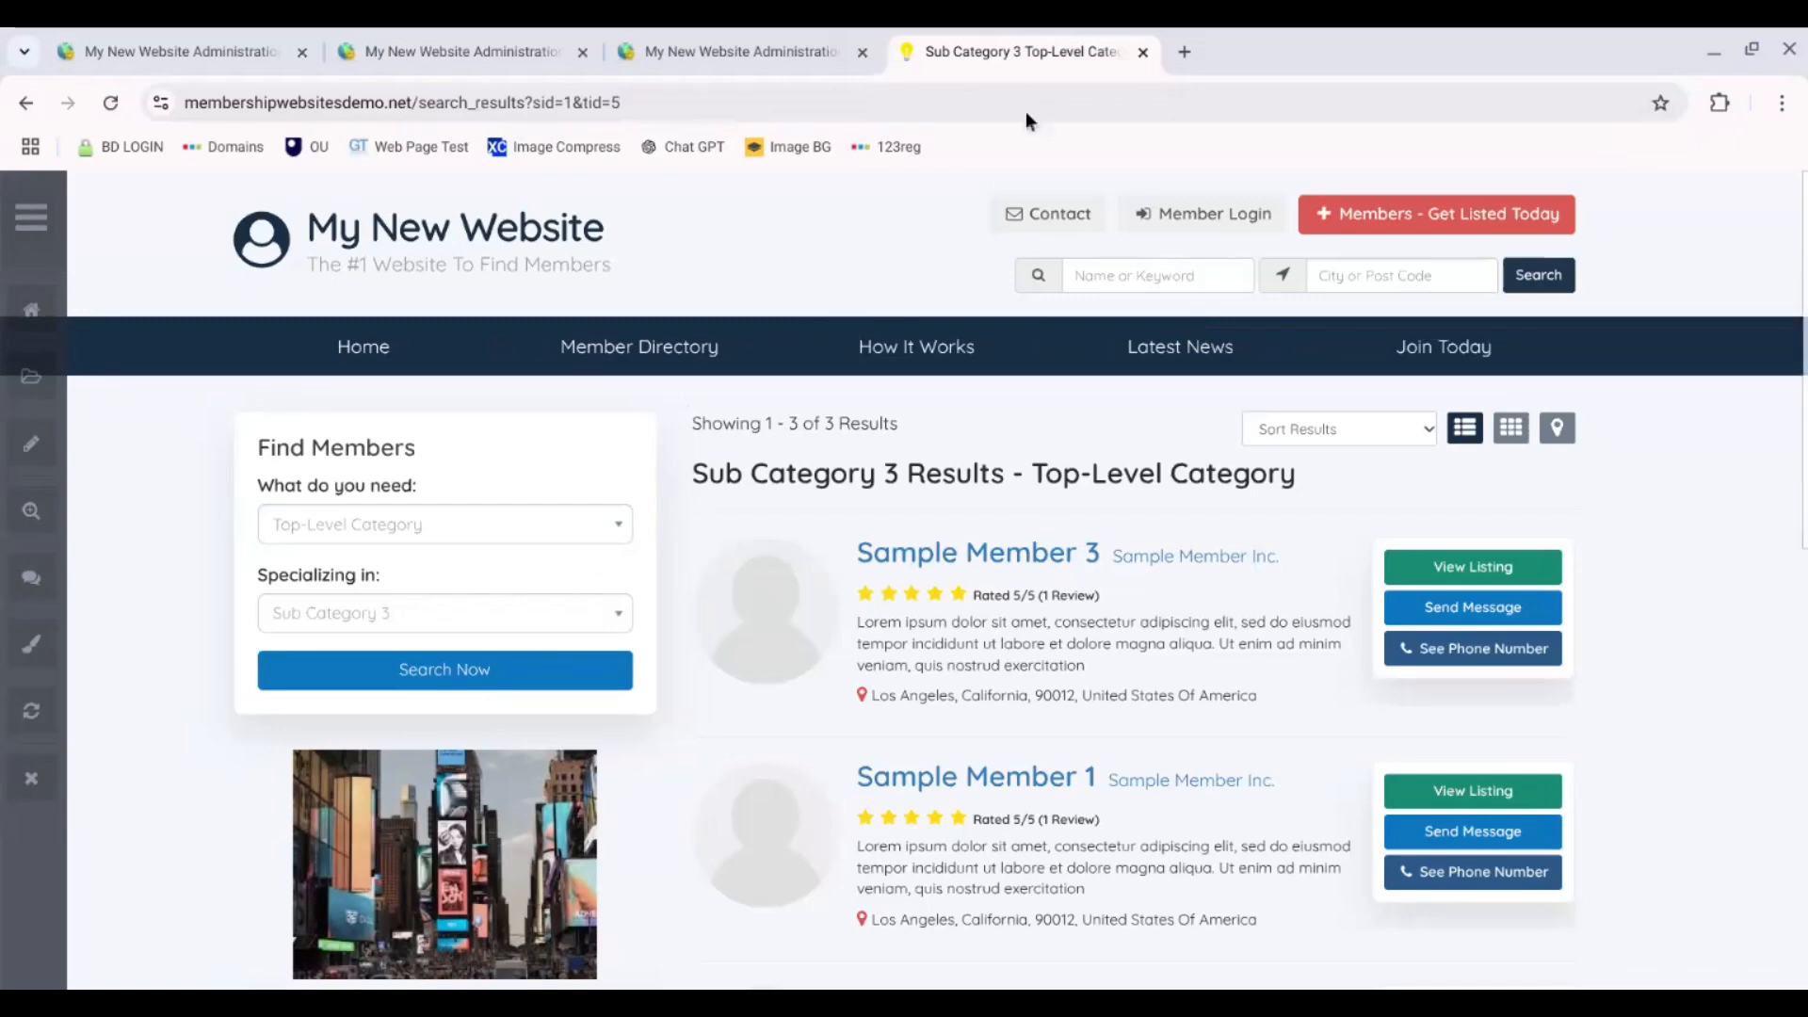
# - Review the URL name and sidebar option in the sub-category-2 page editor, and return to the live Sub Category 3 results page
pyautogui.click(659, 49)
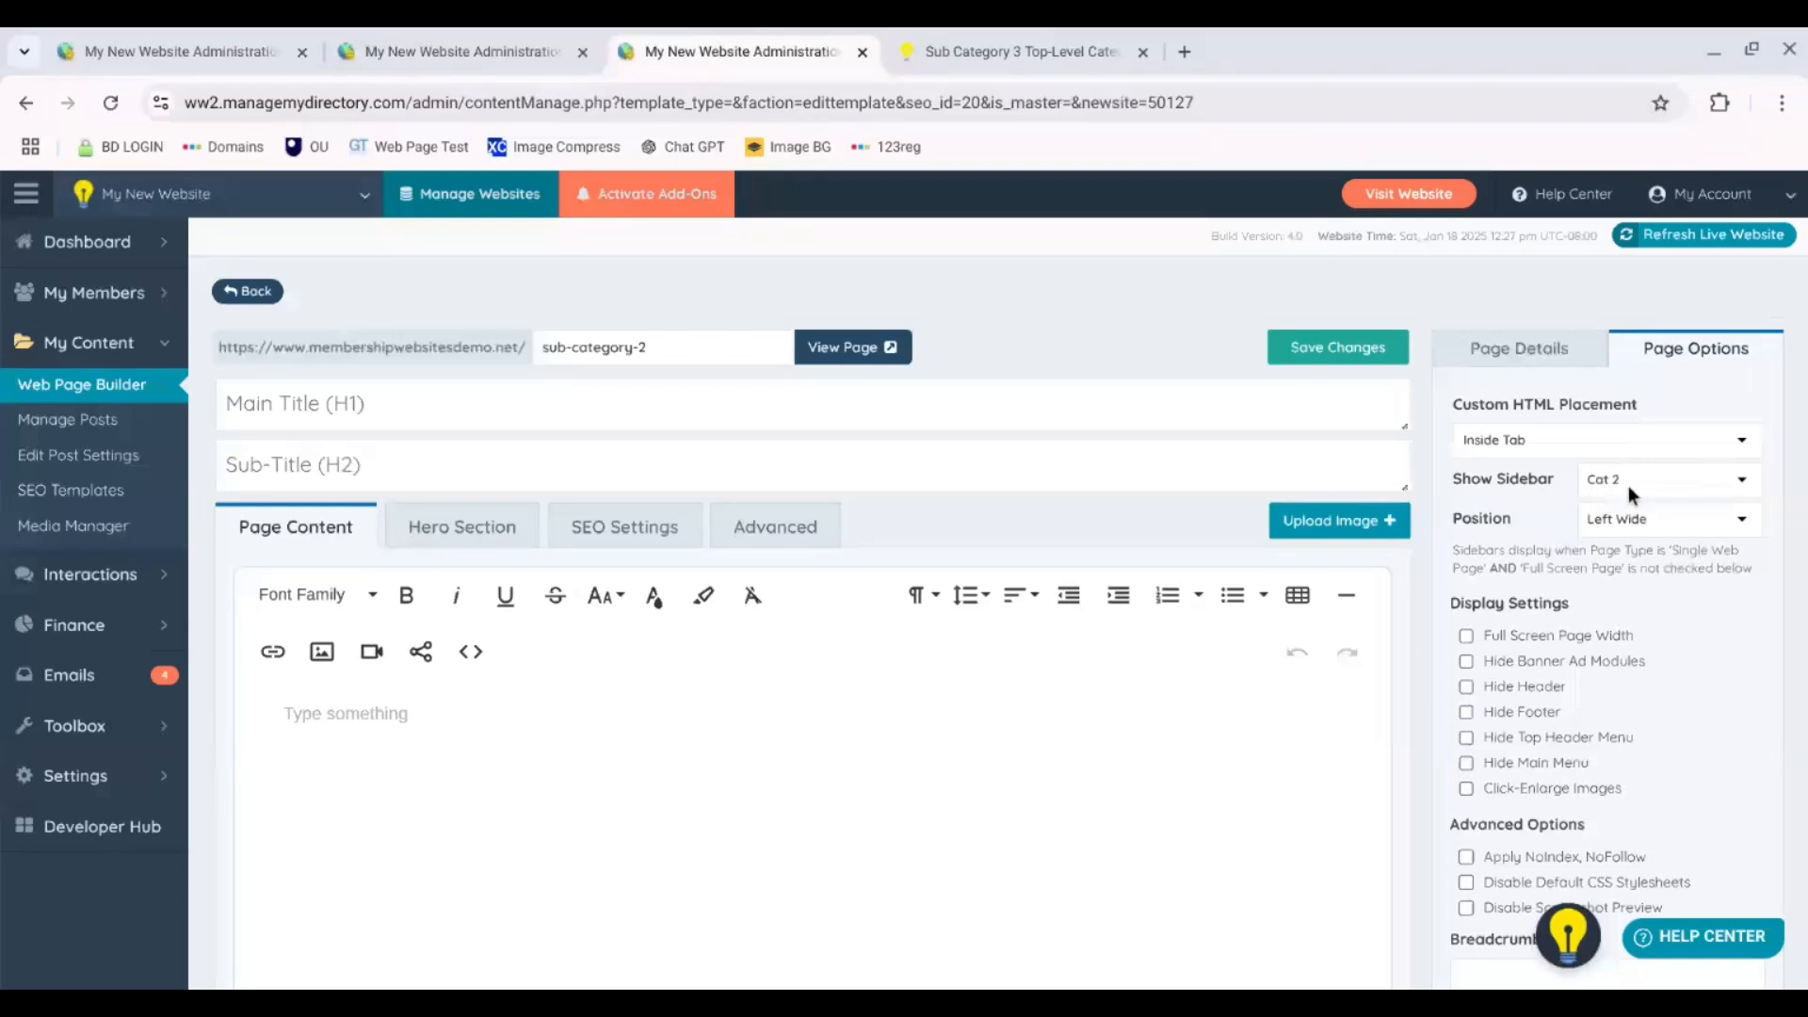
pyautogui.moveTo(696, 353); pyautogui.dragTo(540, 347)
pyautogui.click(1017, 51)
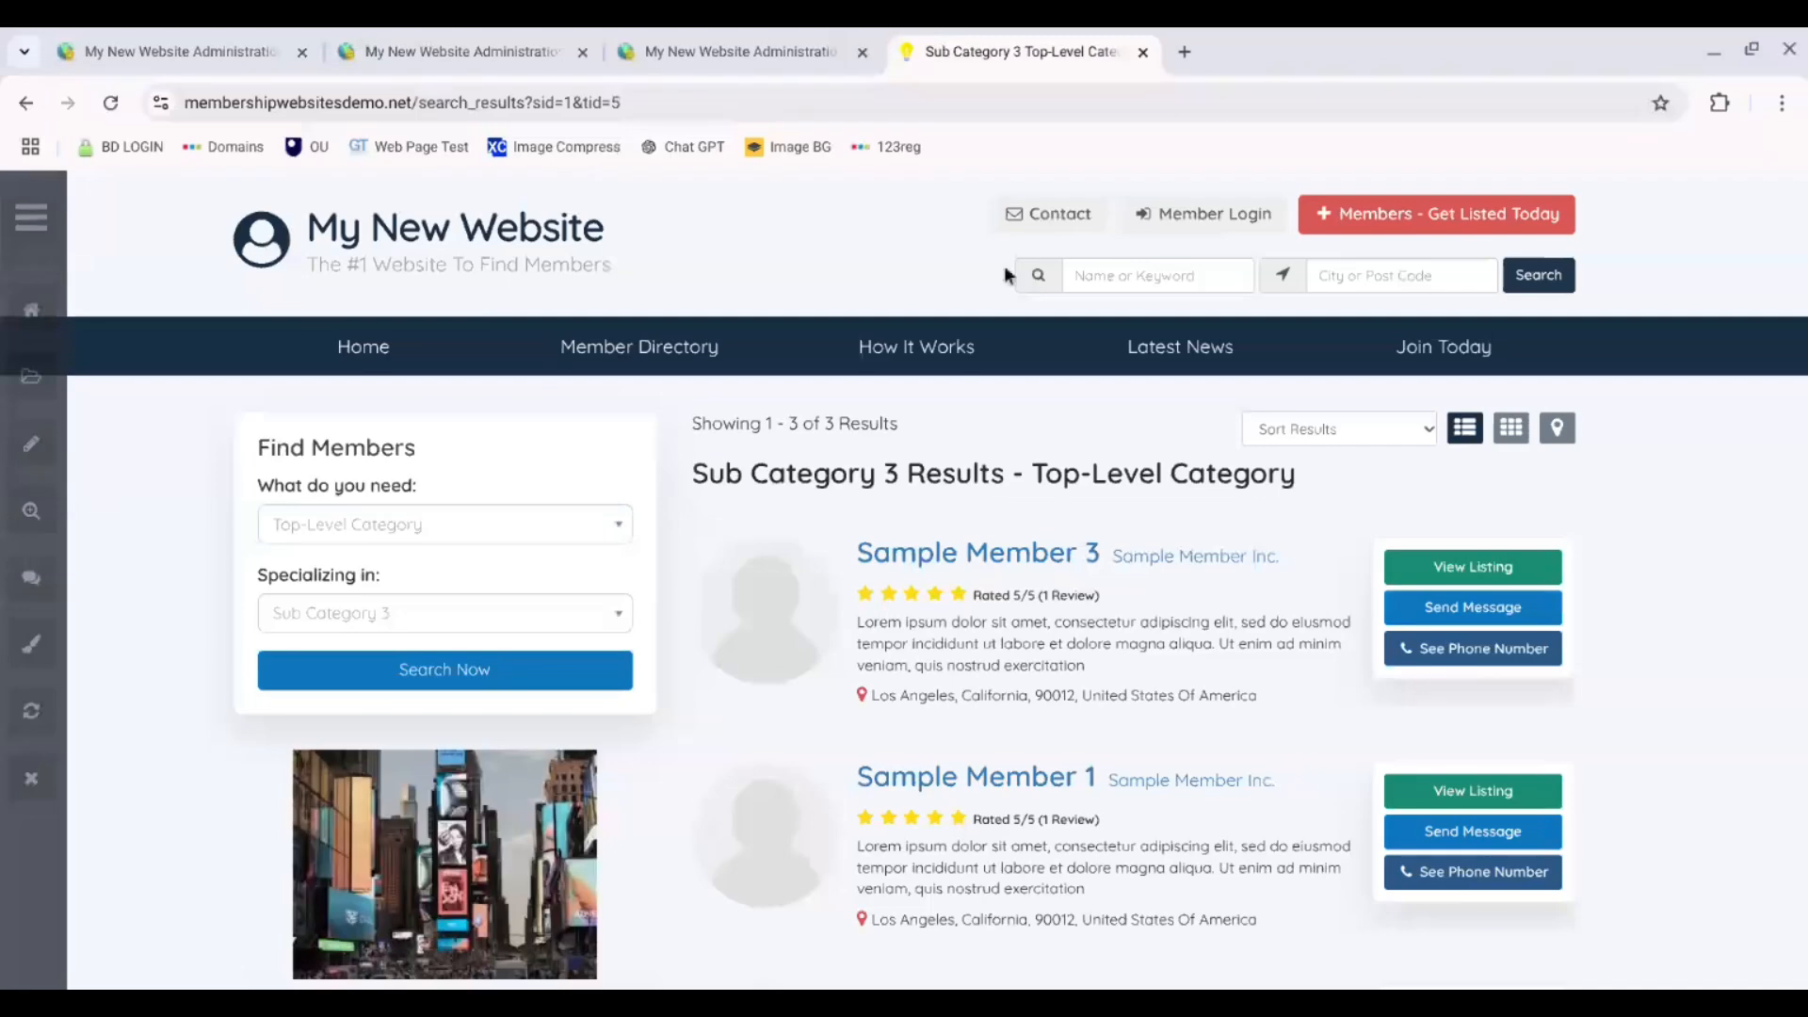
pyautogui.scroll(-5, 1800, 223)
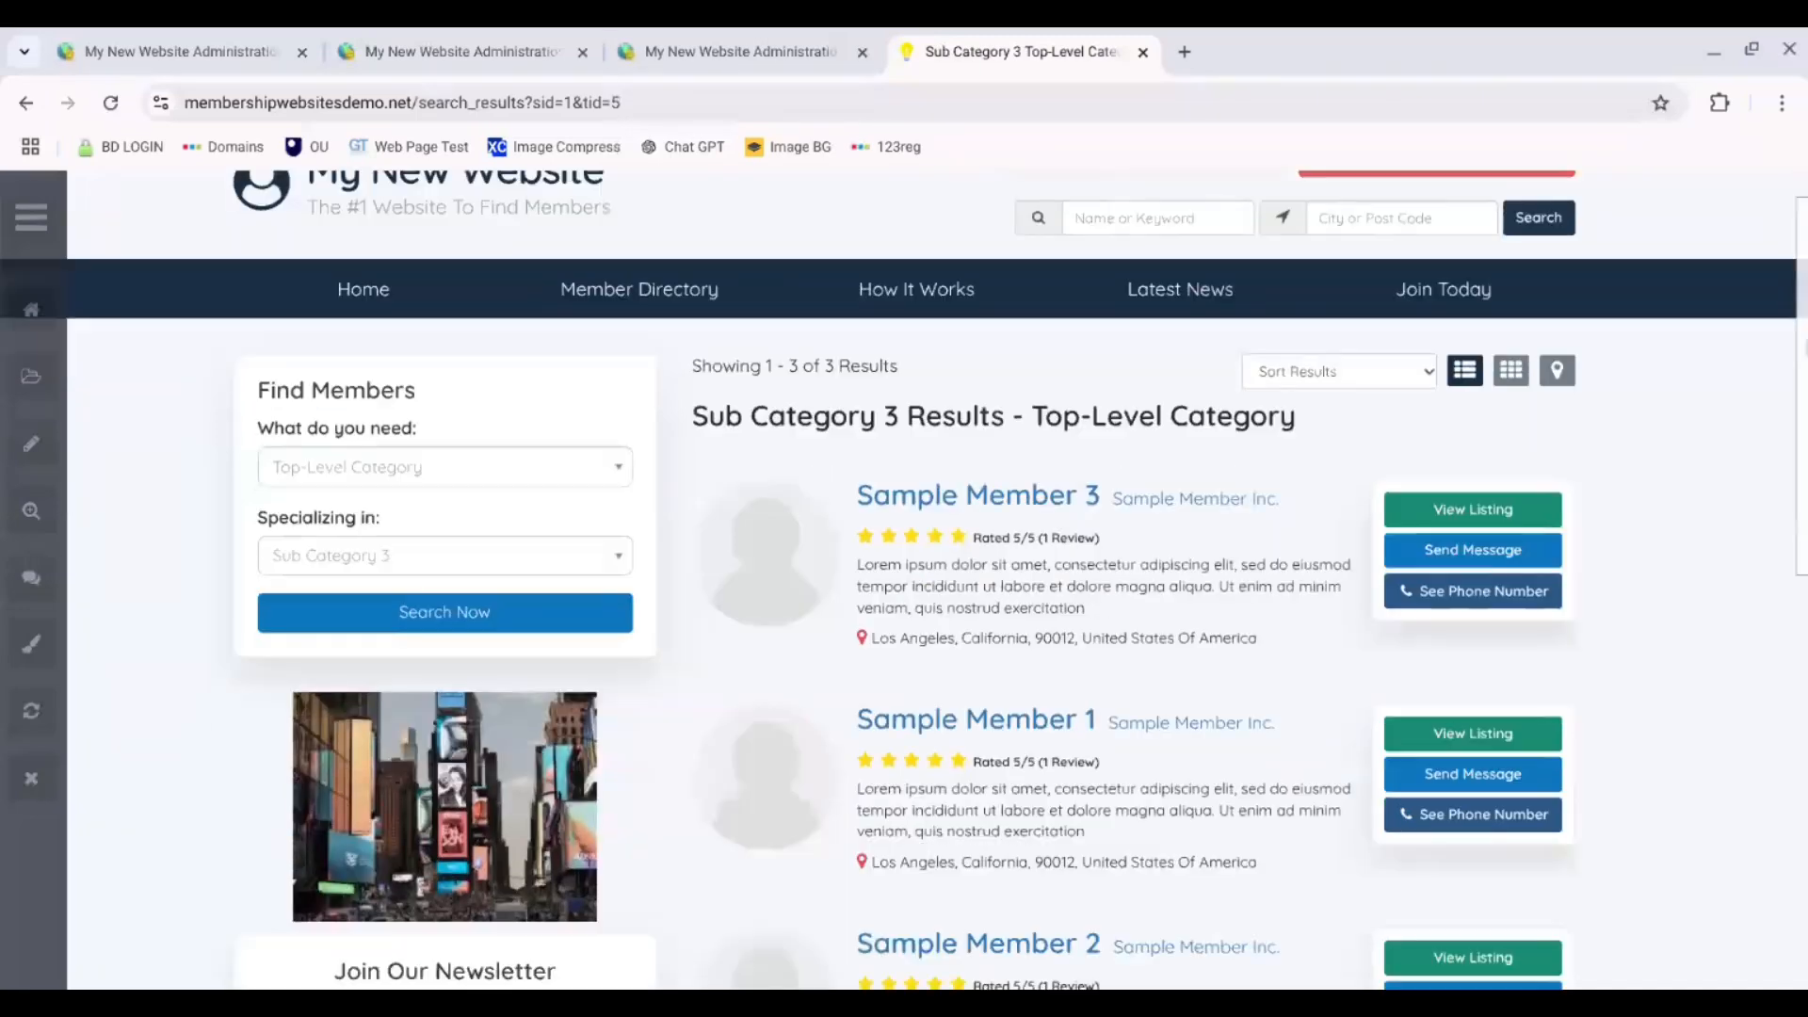
pyautogui.scroll(5, 1800, 222)
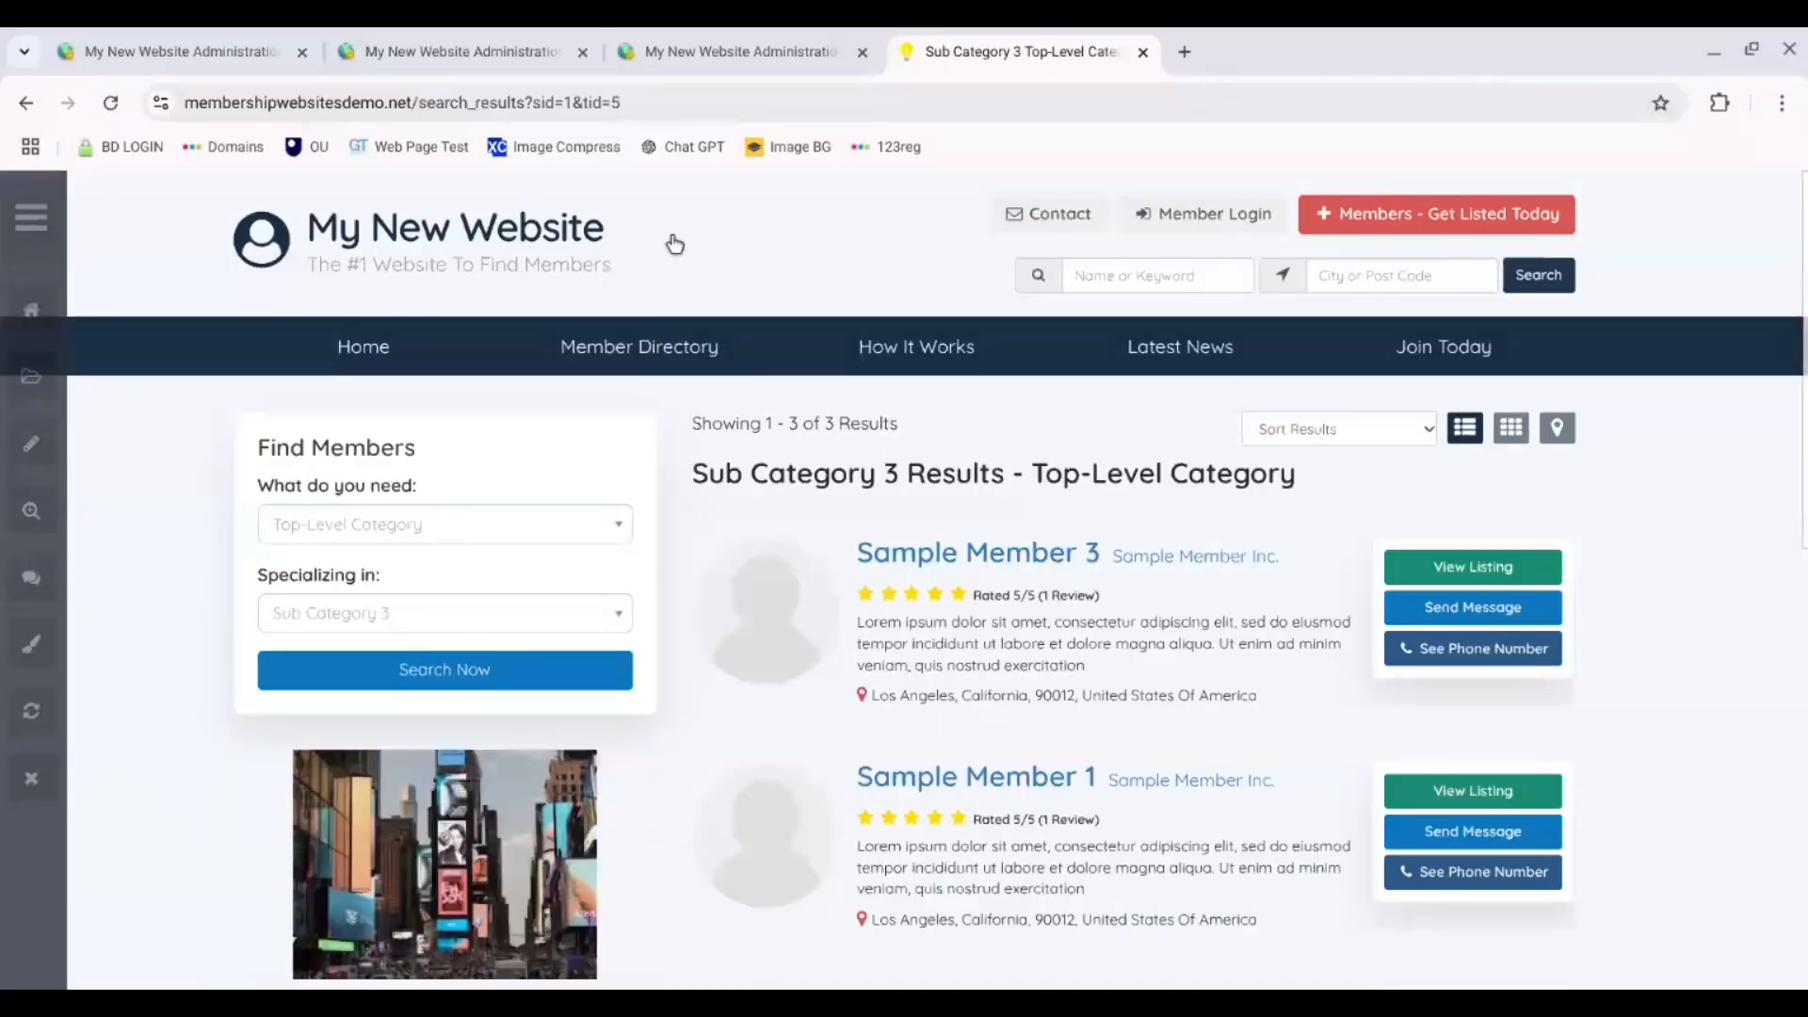